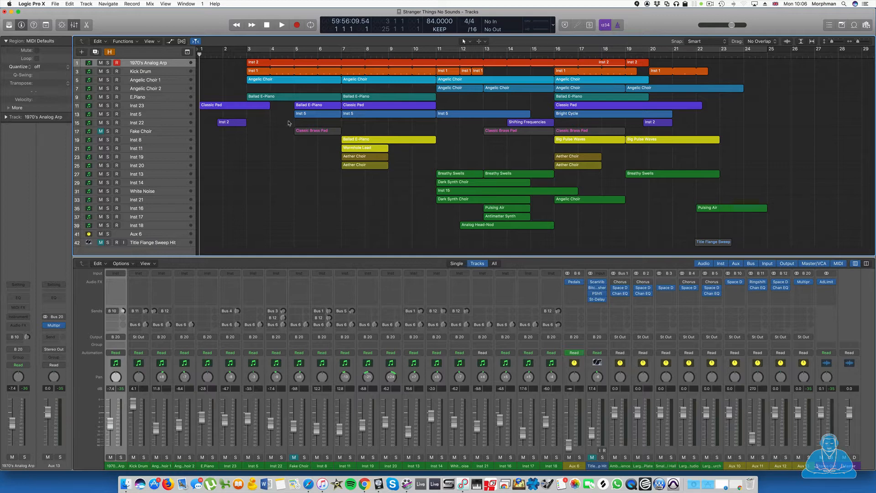
Play the arrangement from the start for a few bars and stop playback.
key(space)
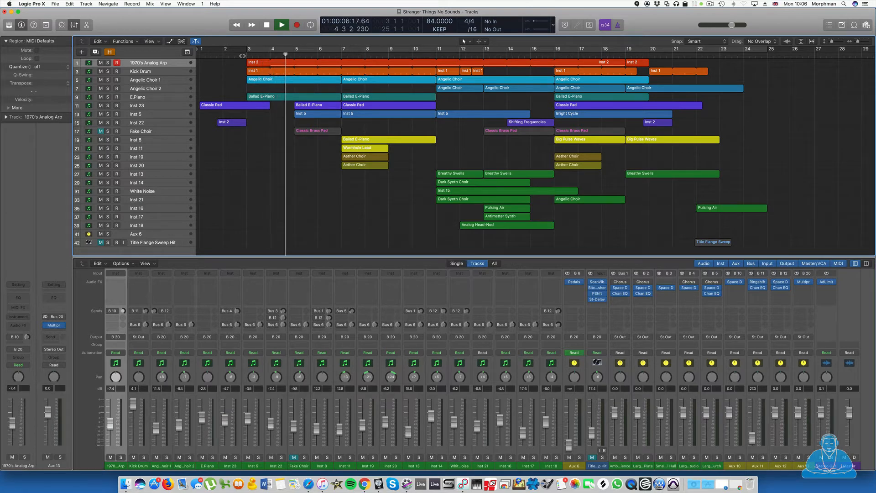
key(space)
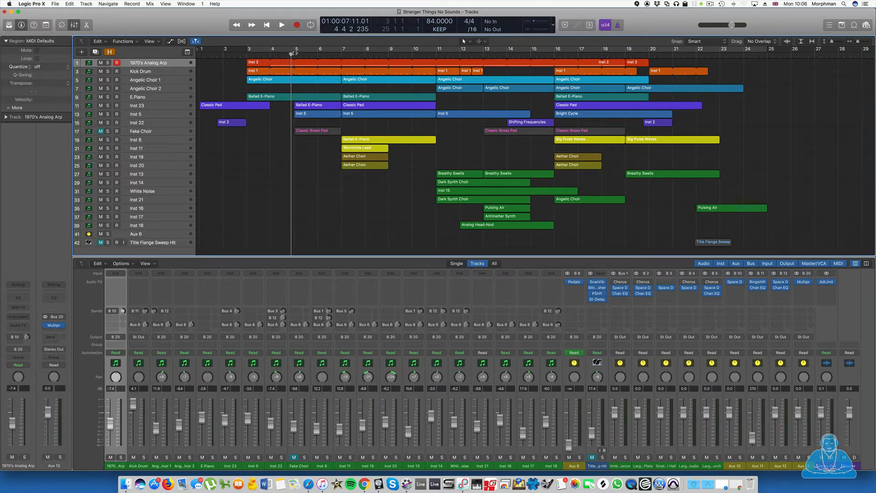
click(307, 50)
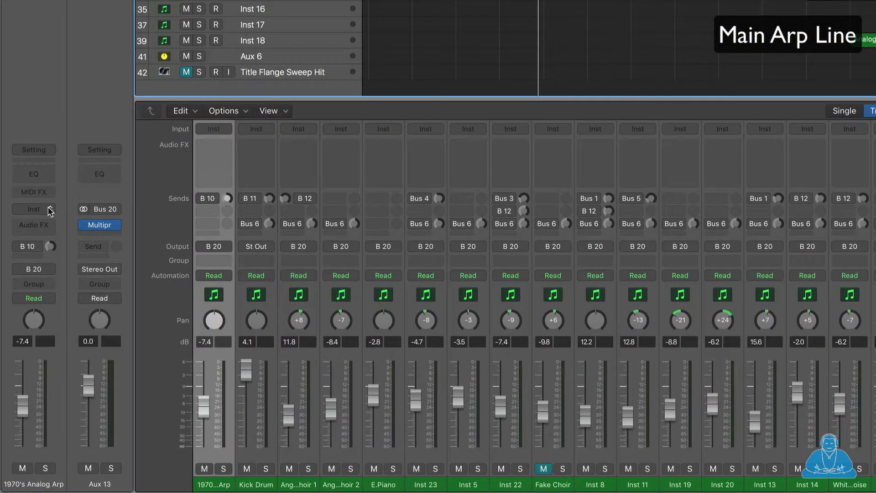
Insert a stereo Alchemy instrument on the 1970's Analog Arp track.
click(26, 317)
mouse_move(54, 235)
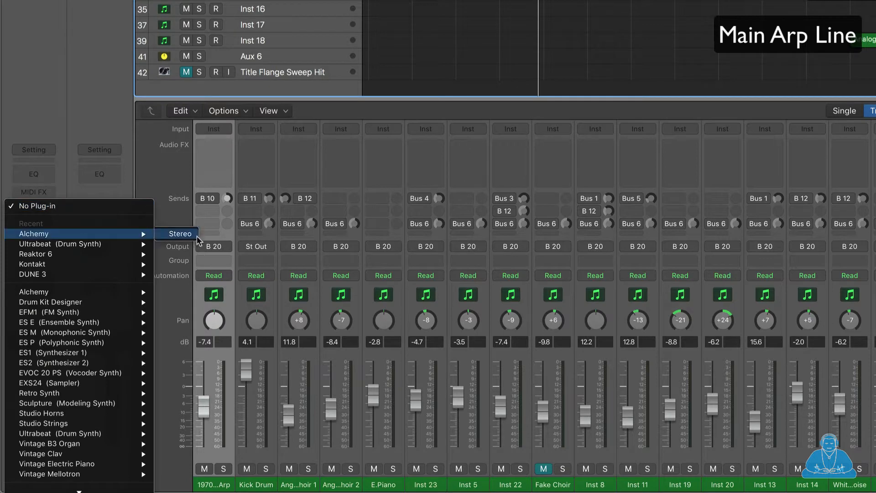
click(179, 234)
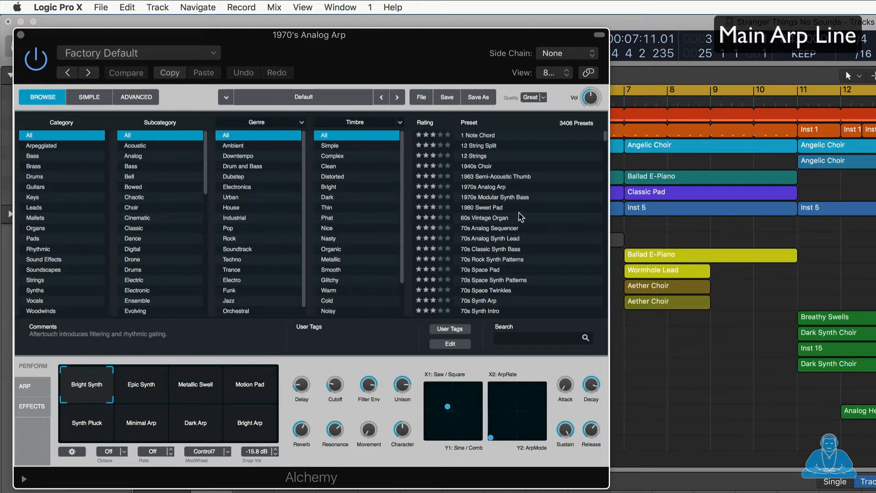
Load the 1970s Analog Arp preset in Alchemy and play the project to audition it.
click(489, 189)
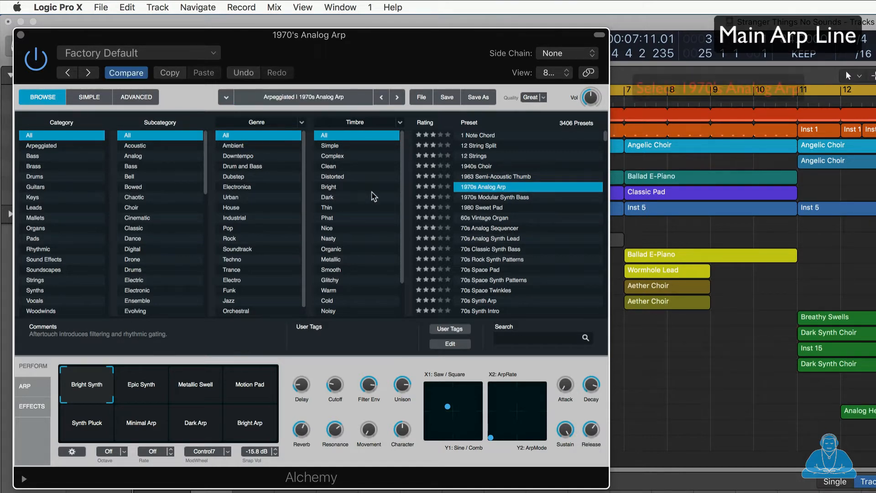
drag(672, 93, 704, 94)
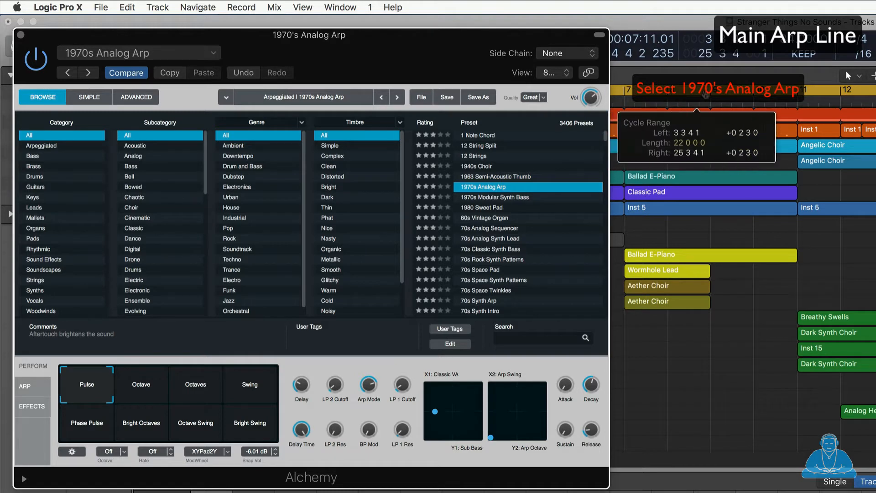
key(space)
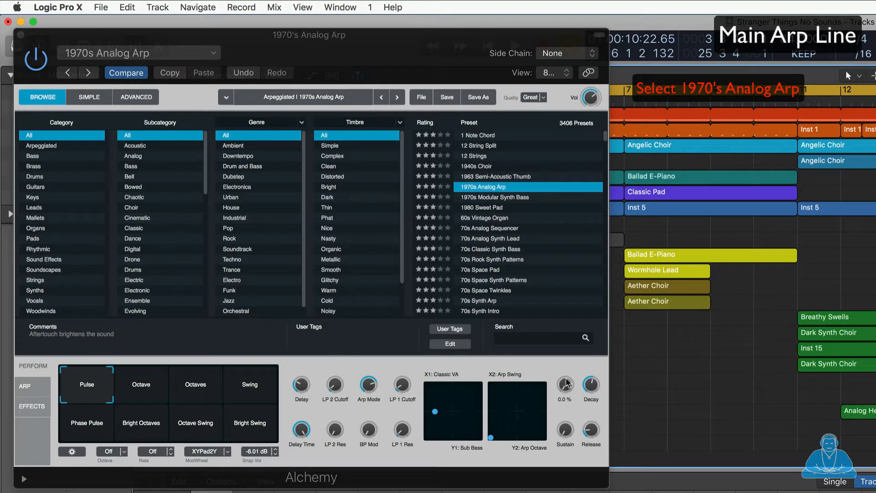
Clear the modulation on the arpeggiator's Mode control and set the mode to Up/Down.
click(28, 388)
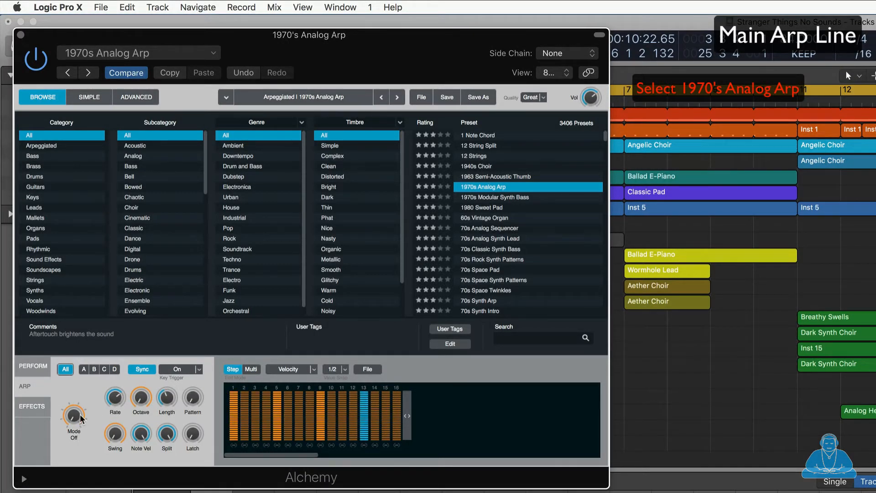
right_click(76, 416)
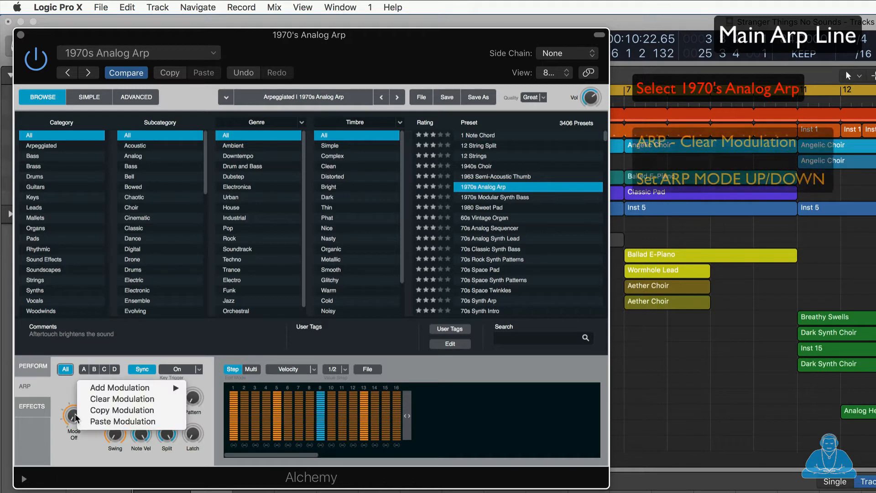
click(110, 400)
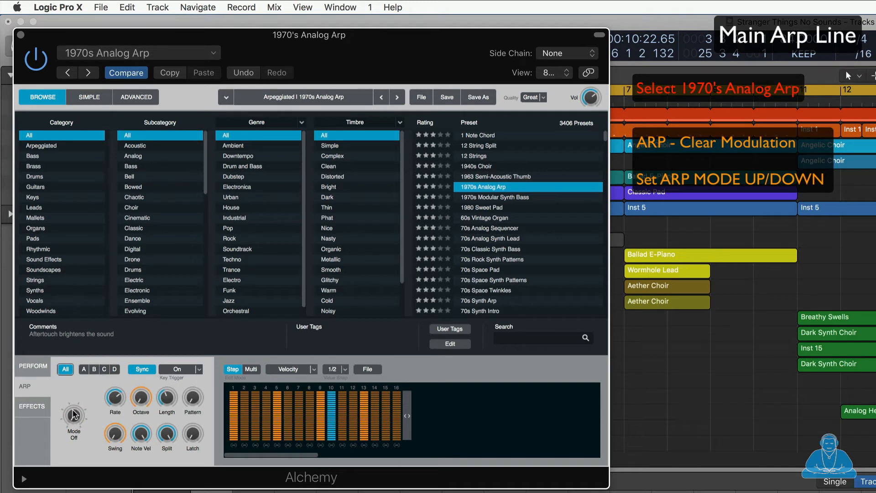
drag(73, 414, 74, 374)
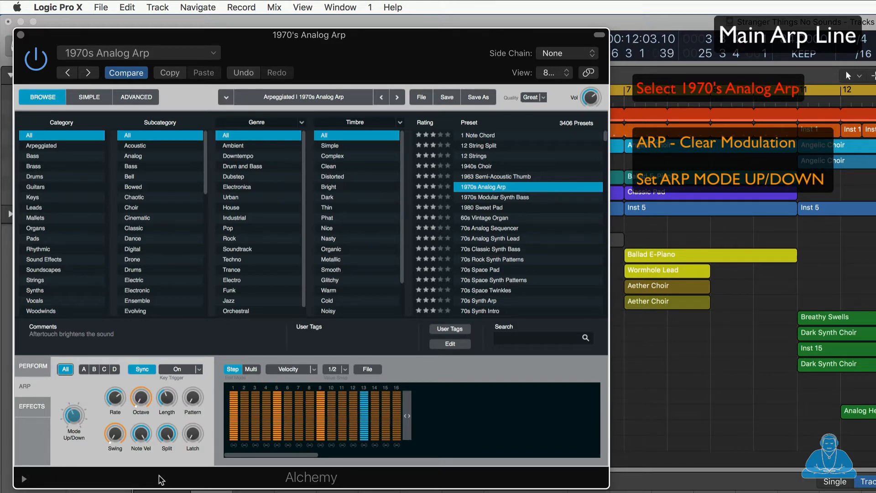
Increase the Release performance control to lengthen the arp's release.
click(36, 365)
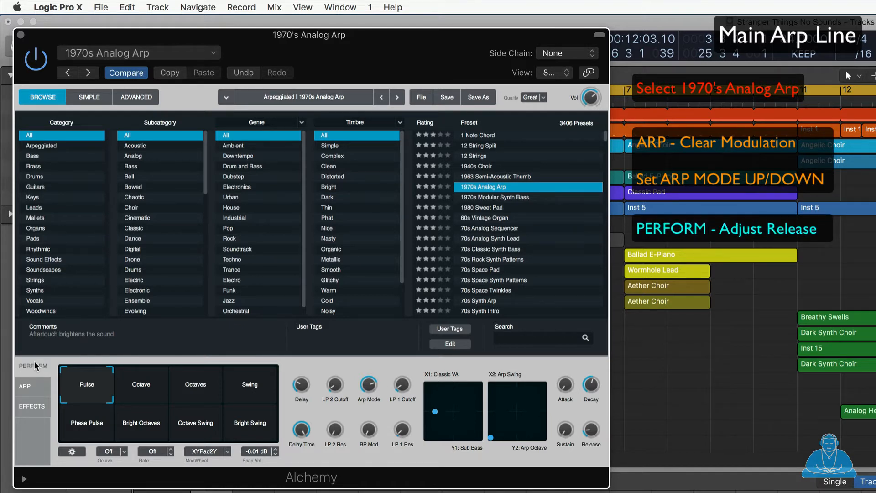
mouse_move(585, 437)
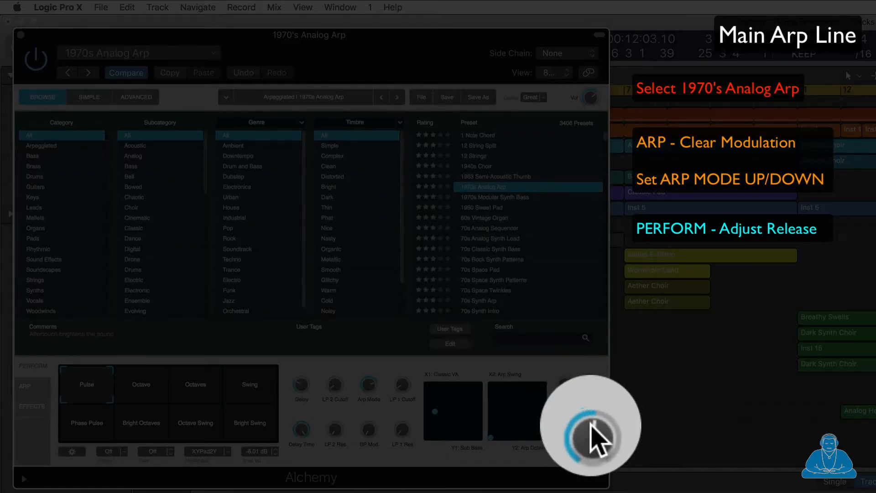
drag(591, 424, 590, 418)
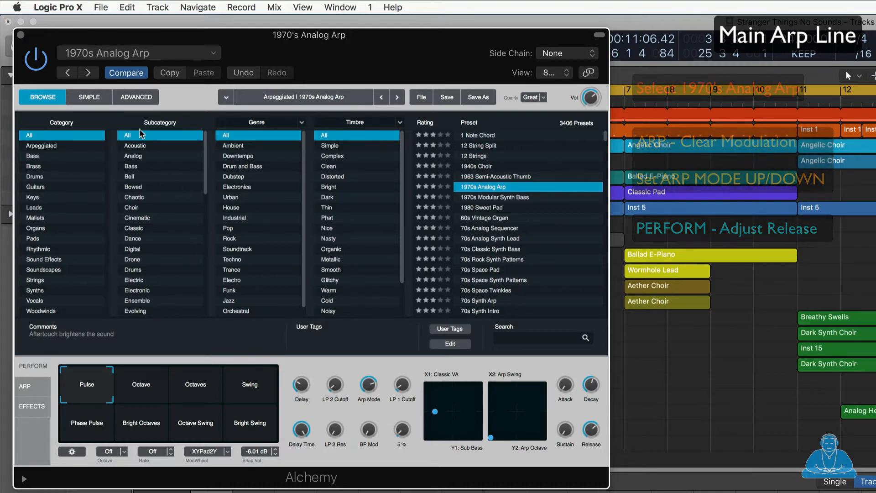
In the advanced settings, replace source A's sample with the Pulse - DC virtual analog waveform.
click(138, 97)
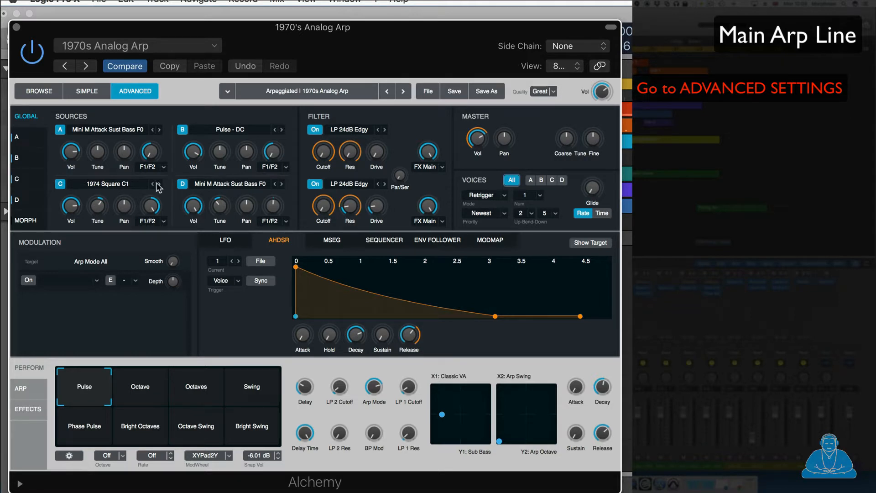
click(30, 138)
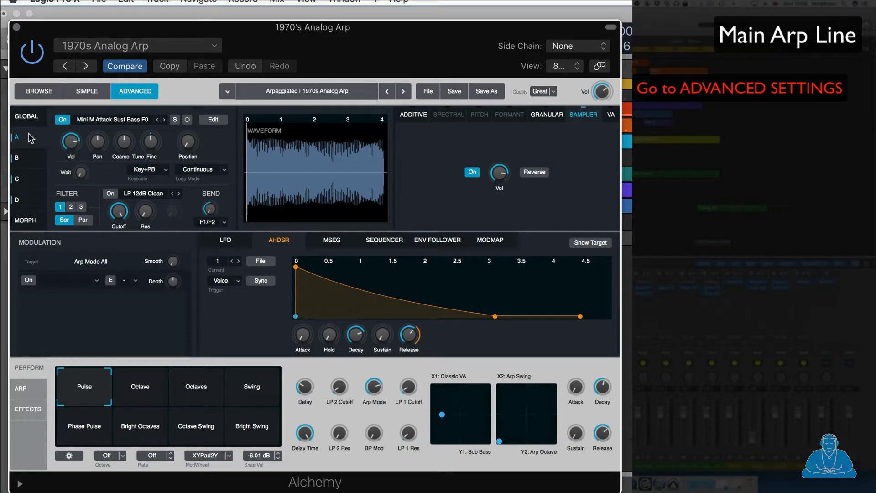
click(130, 119)
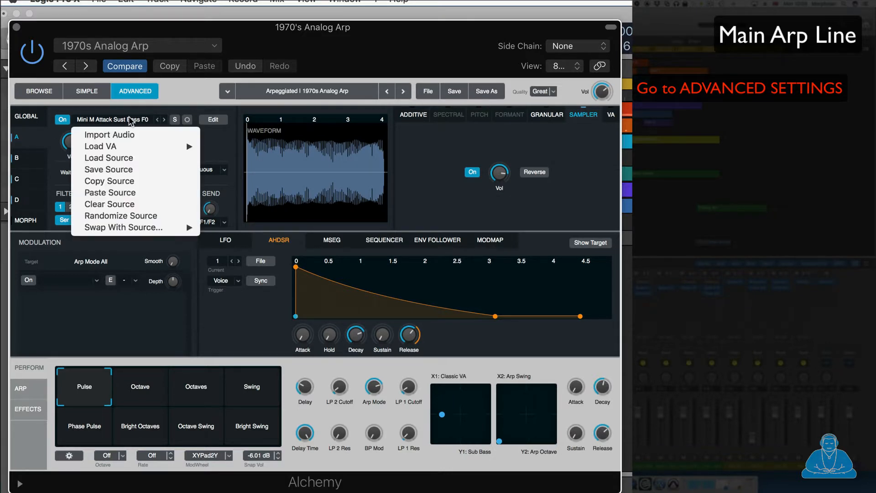
mouse_move(137, 146)
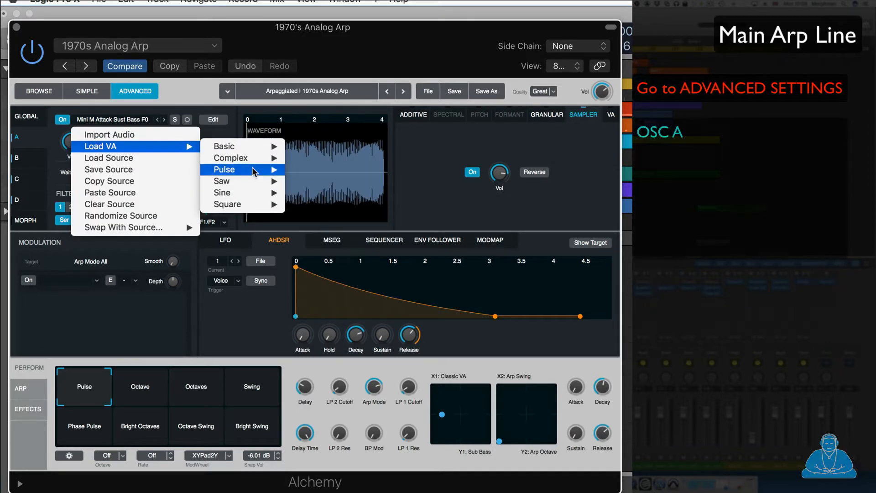
mouse_move(254, 171)
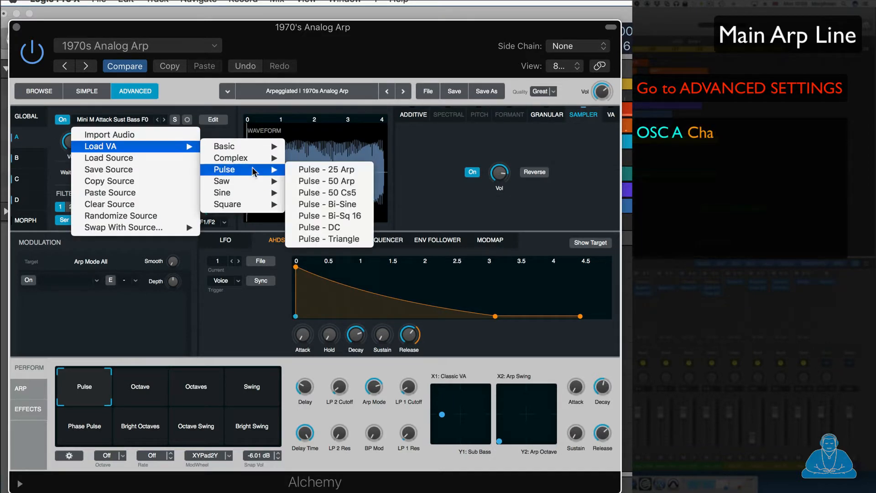
click(303, 227)
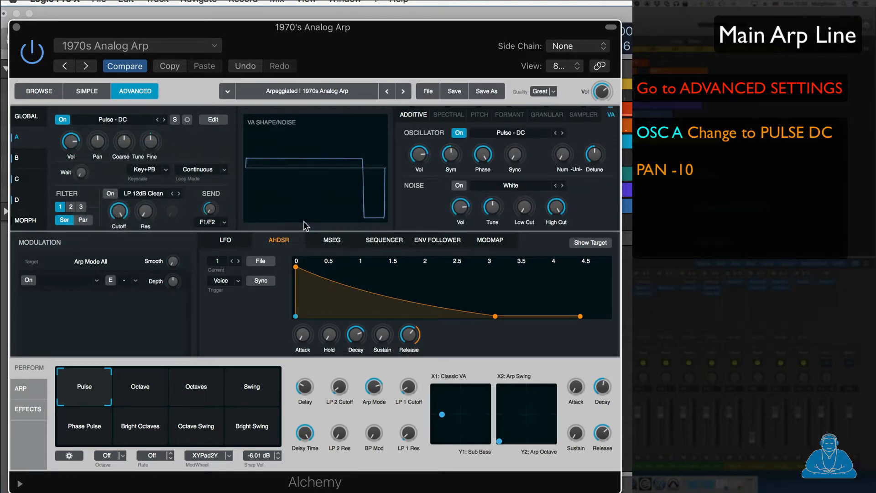
Set source A's pan to -10 and fine tune to -11 cents, and turn off its F1 send.
click(97, 150)
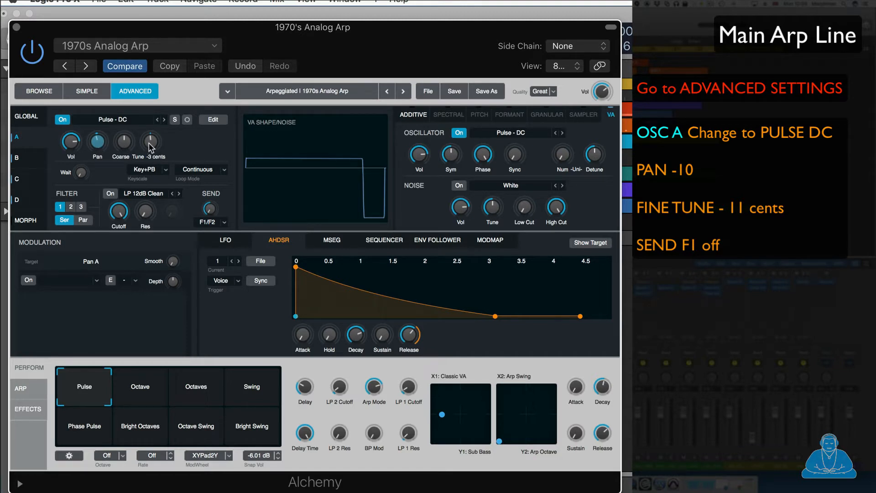
drag(150, 146, 148, 144)
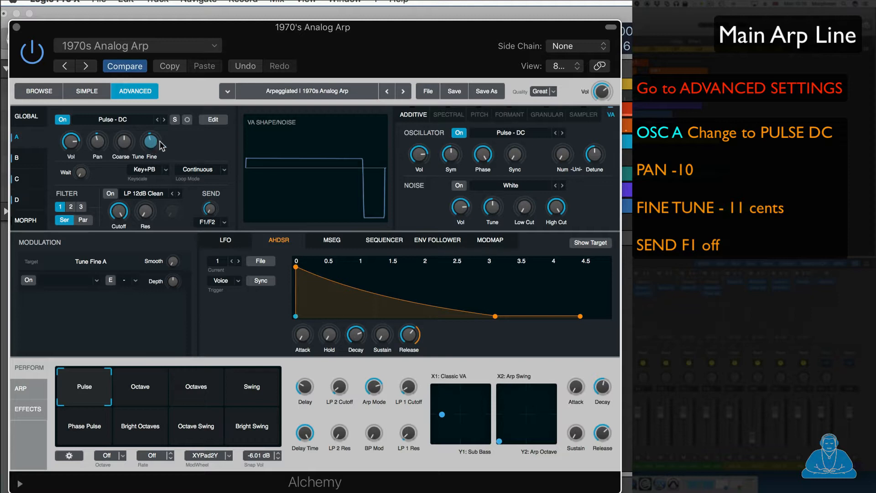
click(210, 209)
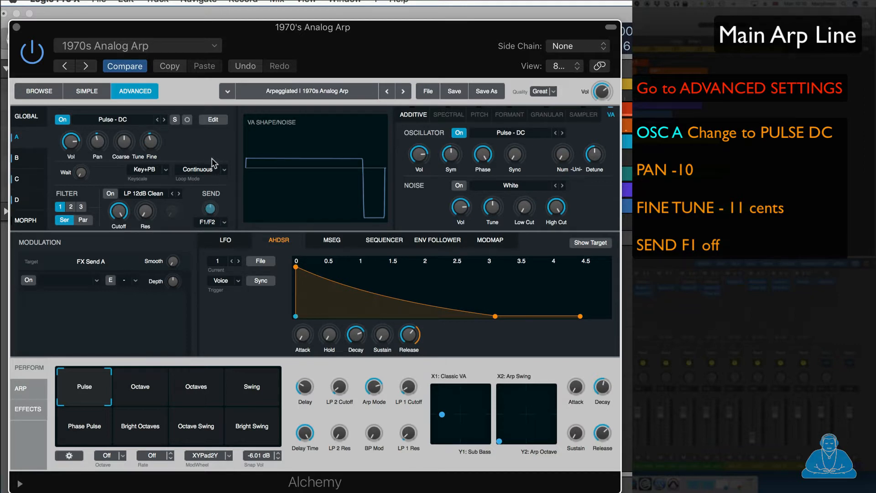
Set source B's coarse tune to -12 semitones and fine tune to +10 cents, and turn off its F1 send.
click(28, 156)
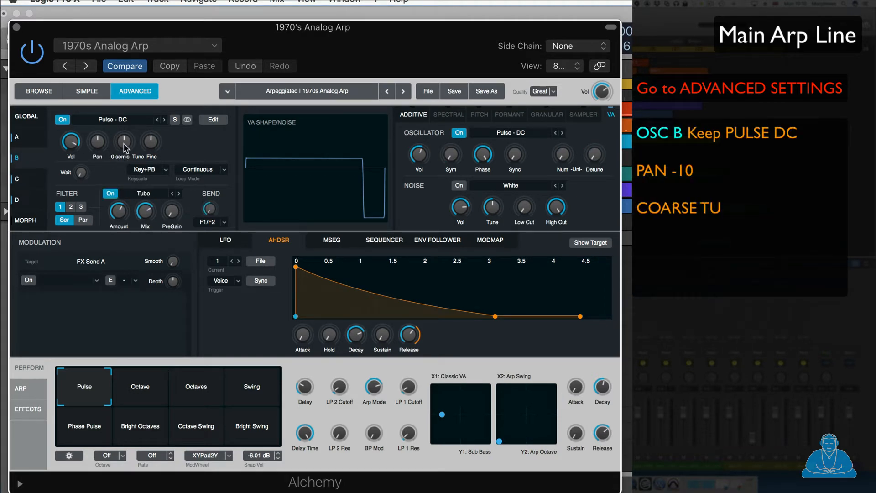
drag(125, 143, 124, 157)
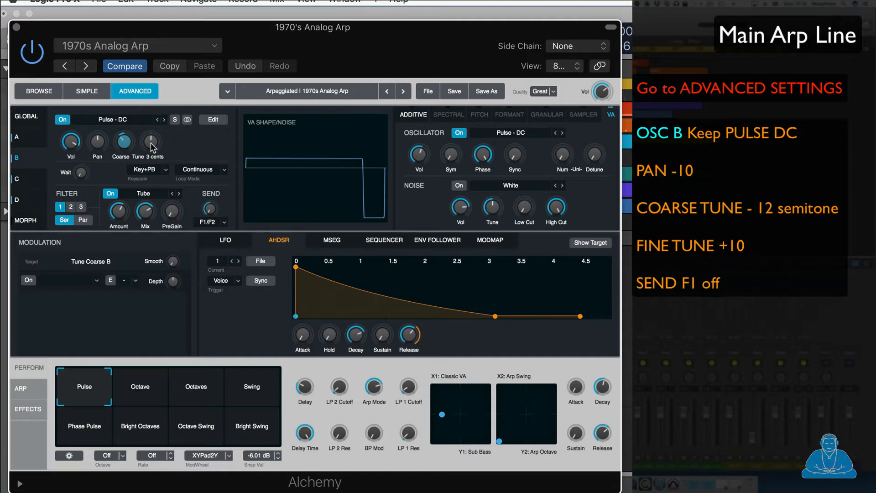
scroll(151, 142, up, 5)
click(210, 208)
Replace source C's 1974 Square C1 sample with the Pulse - DC virtual analog waveform.
click(31, 177)
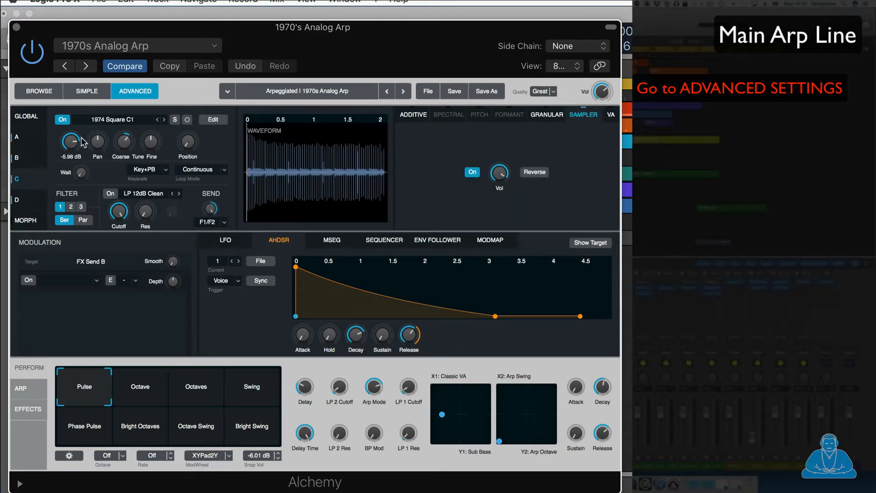
click(115, 119)
mouse_move(121, 145)
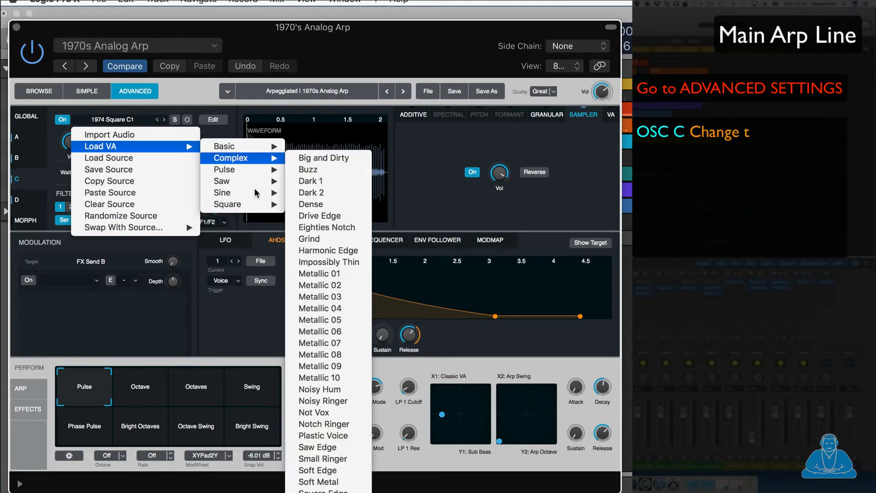
mouse_move(248, 169)
click(315, 227)
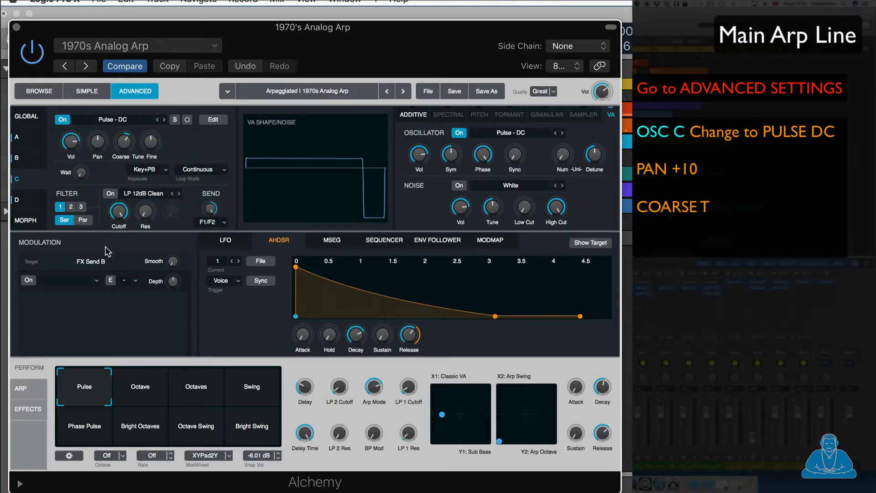
Set source C's coarse tune to -24 semitones and its F1 send to about 9 o'clock.
drag(121, 154, 125, 182)
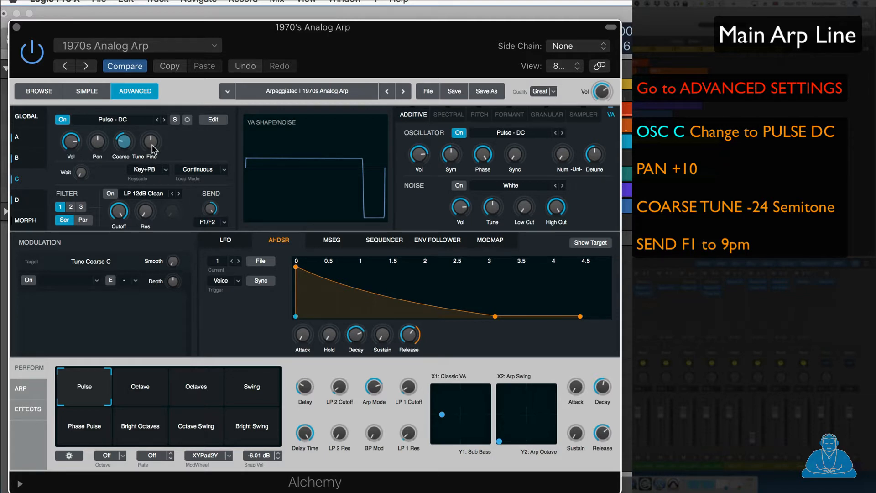
click(210, 210)
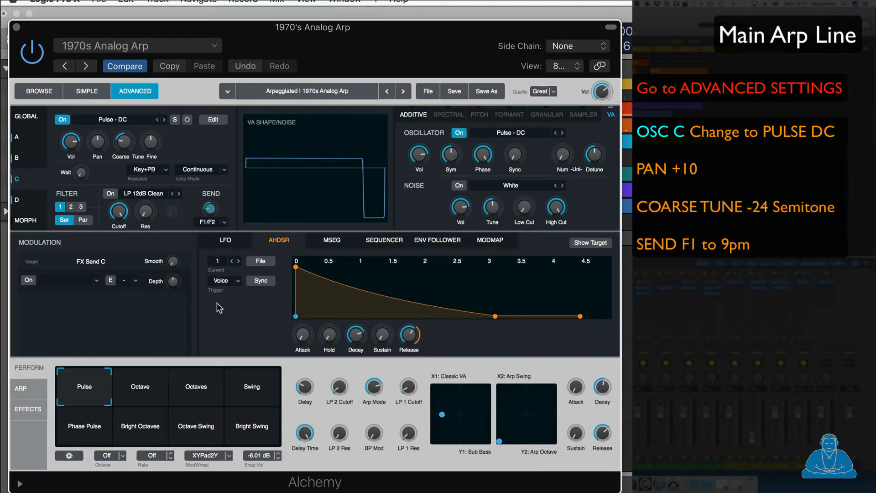
Load the Saw - Basic Mg virtual analog waveform into source D.
click(20, 201)
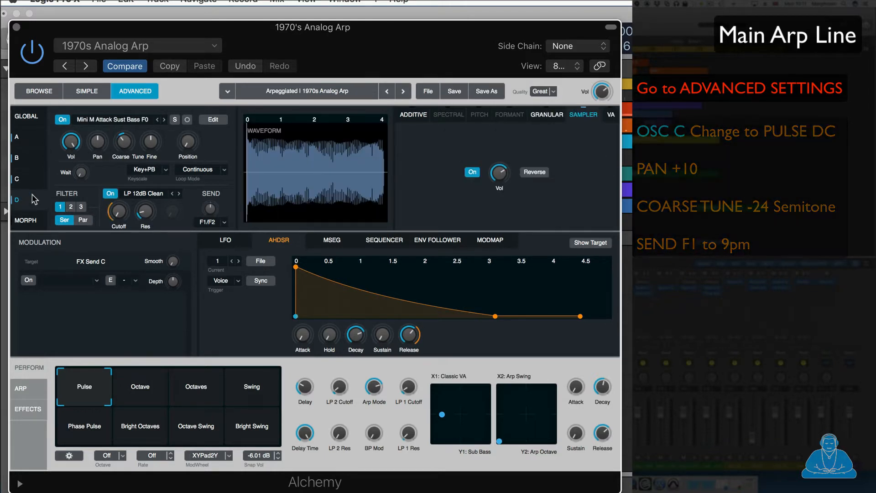
click(113, 120)
mouse_move(109, 146)
mouse_move(248, 145)
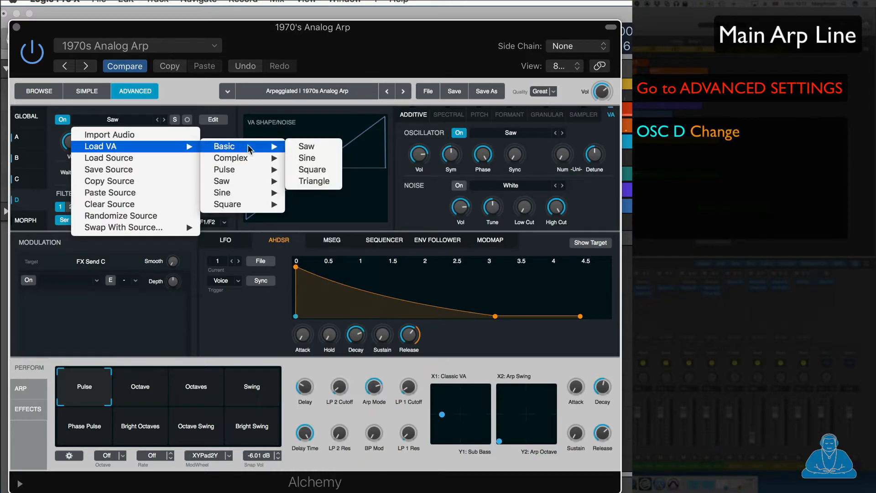
mouse_move(240, 181)
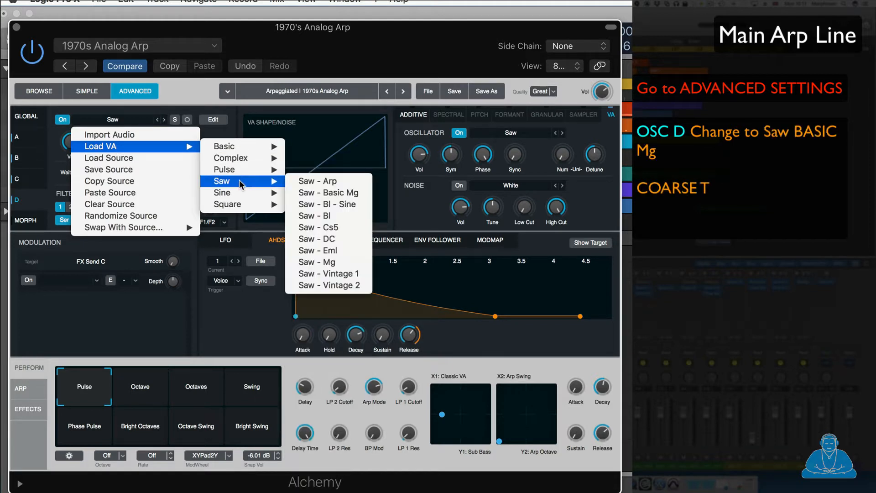
click(303, 196)
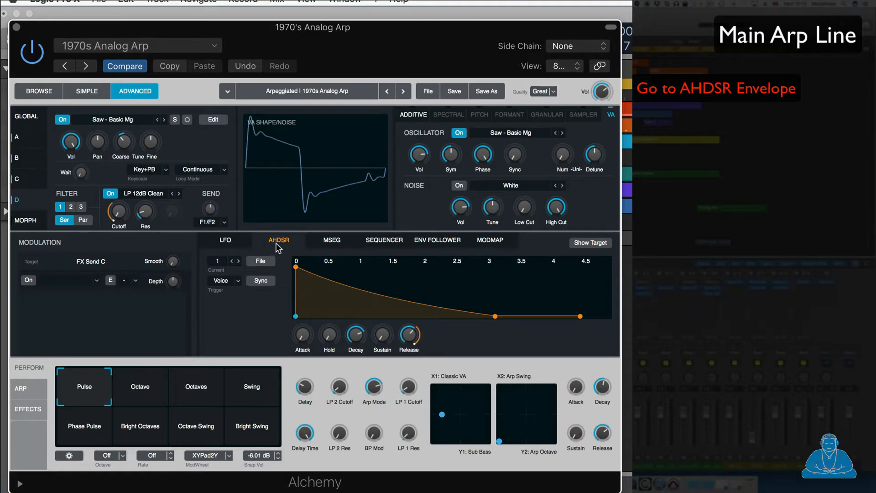
Shape AHDSR envelope 1 with an attack of about 0.04 s, a decay of about 0.2 s and a release of about 0.18 s.
drag(306, 334, 305, 295)
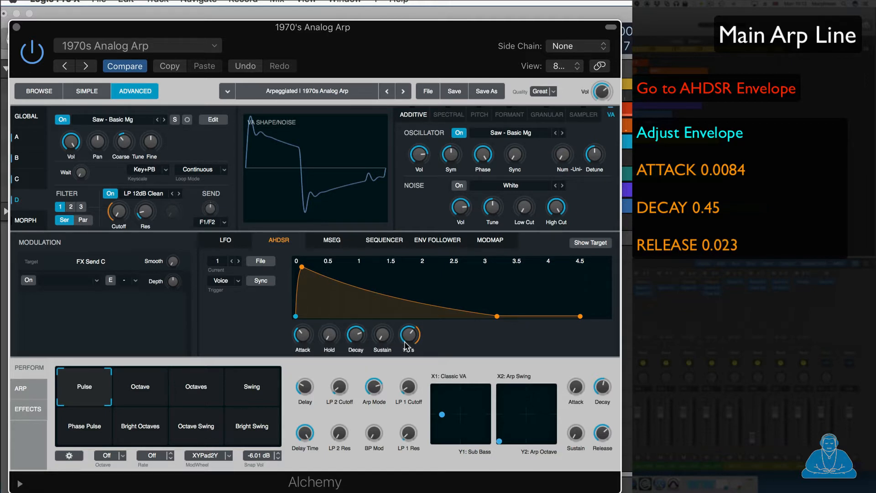
drag(356, 336, 357, 361)
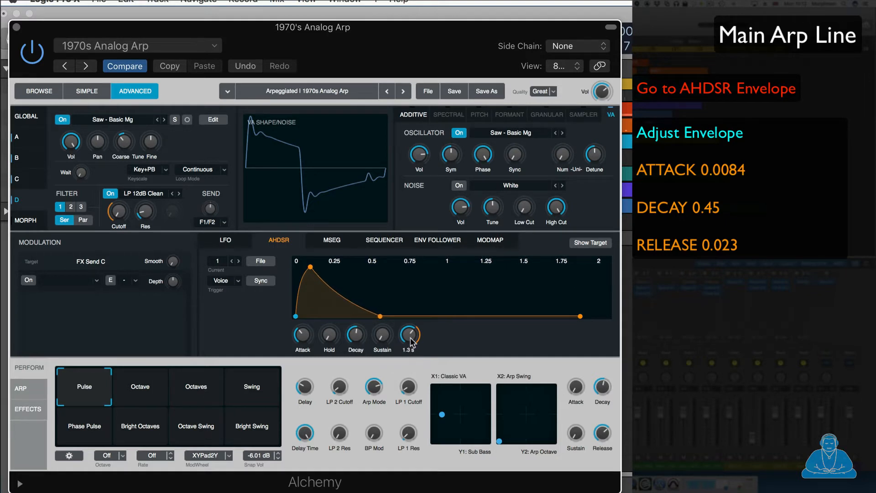
drag(410, 337, 410, 358)
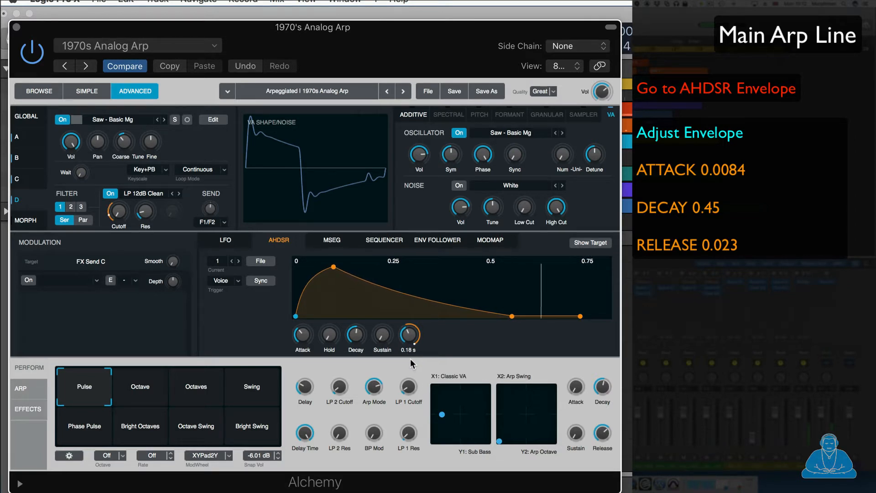
drag(302, 337, 303, 348)
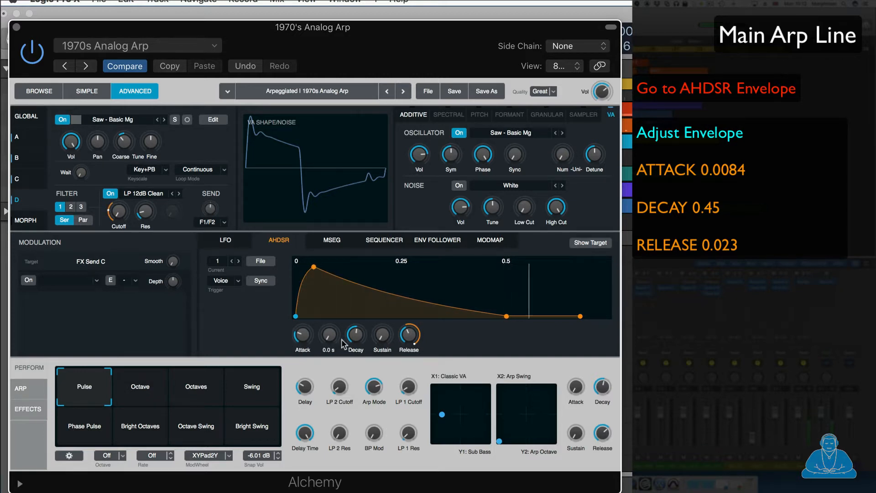
drag(356, 337, 362, 349)
mouse_move(360, 342)
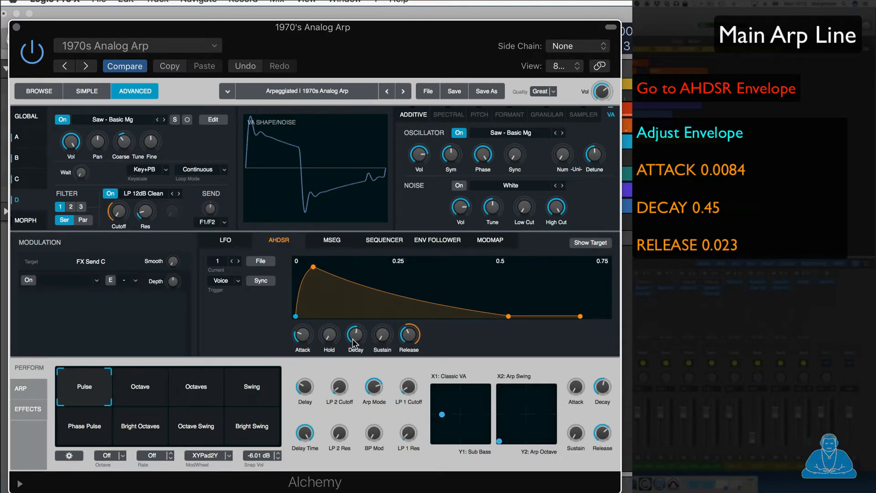
mouse_move(352, 338)
mouse_down()
mouse_move(353, 363)
mouse_move(352, 346)
mouse_up()
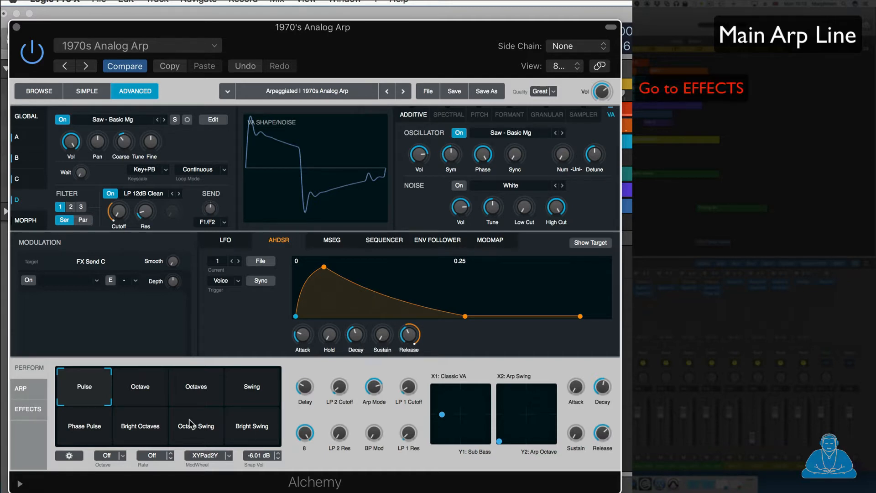
Switch off the Multimode Filter in the main effects rack and clear the modulation from the Mod FX mix.
click(29, 407)
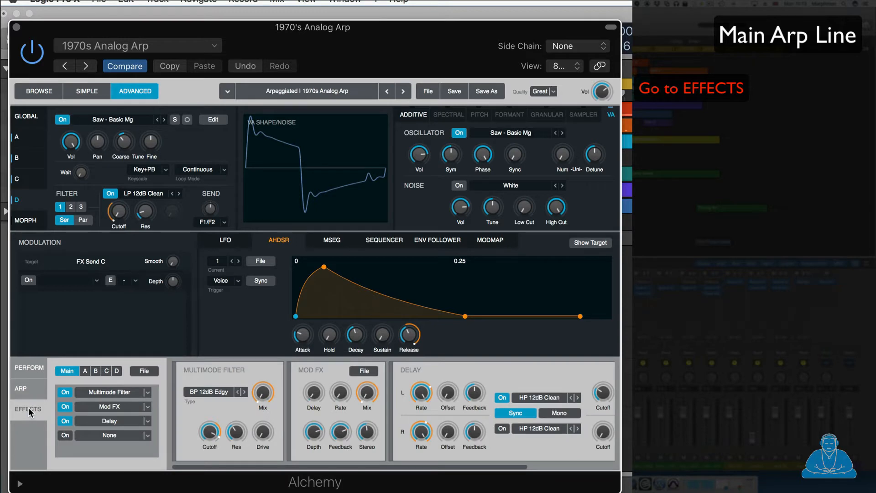
click(65, 393)
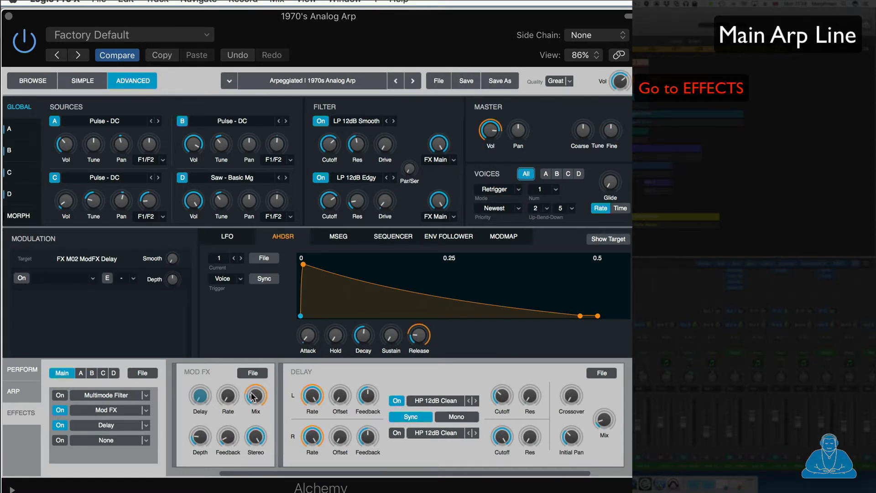
right_click(254, 399)
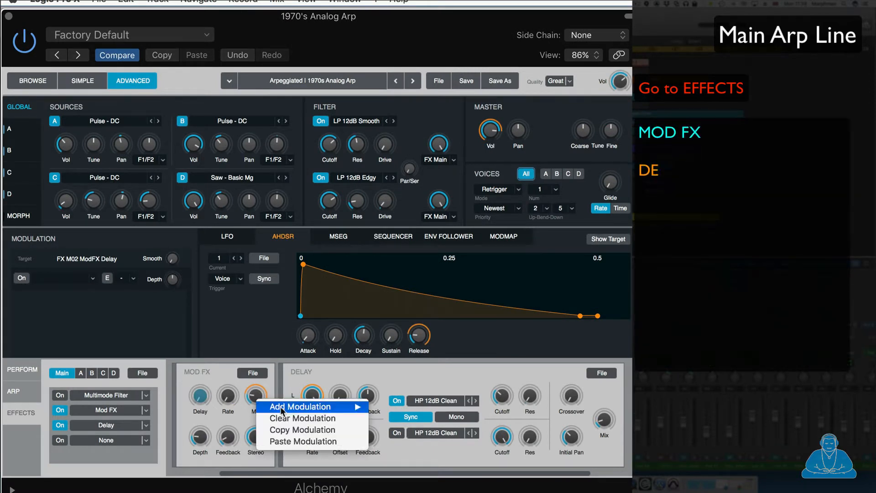
click(296, 418)
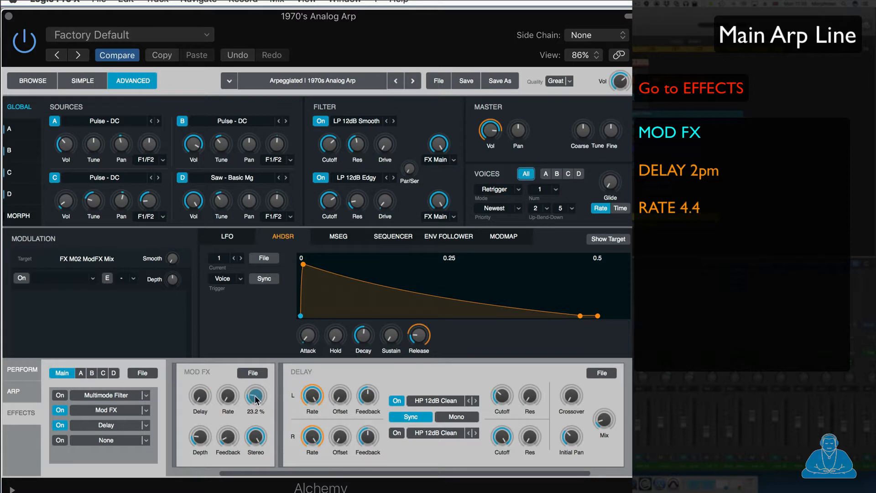
Set the Mod FX delay to about 2 o'clock, rate to 4.4 Hz, depth to 0.00013 s and feedback to about 10%, and adjust its mix.
click(201, 396)
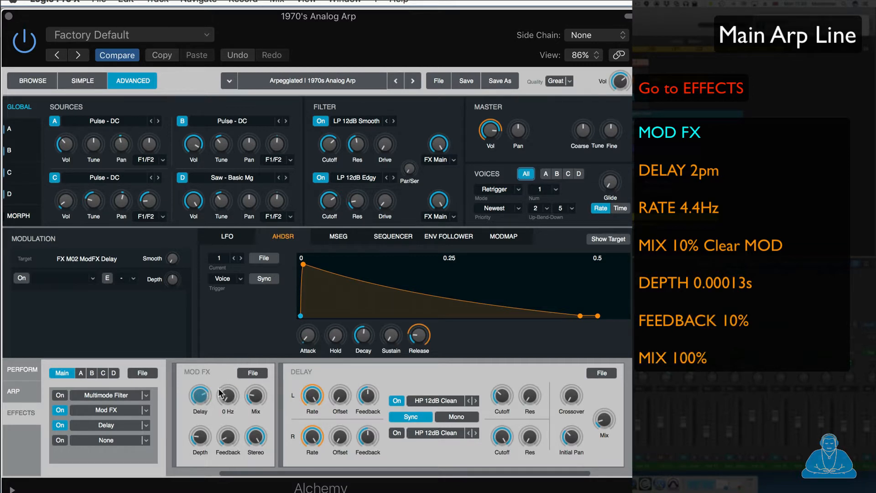
drag(230, 376, 228, 339)
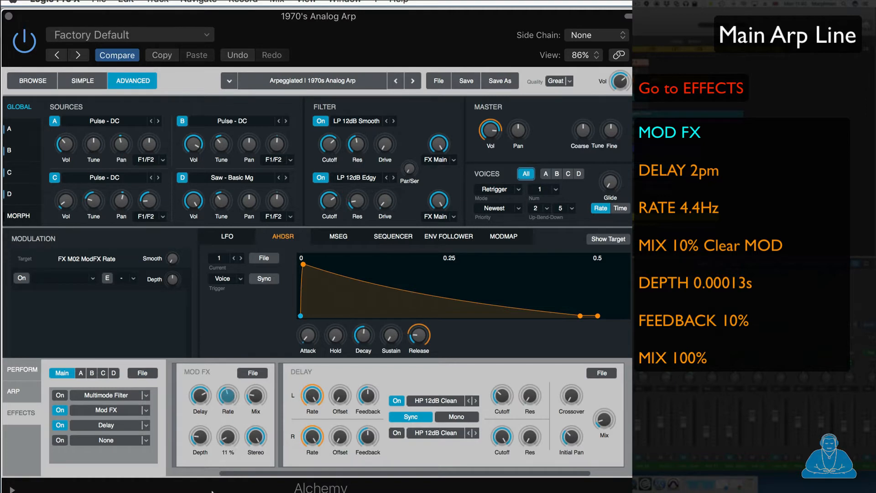
click(199, 436)
click(233, 440)
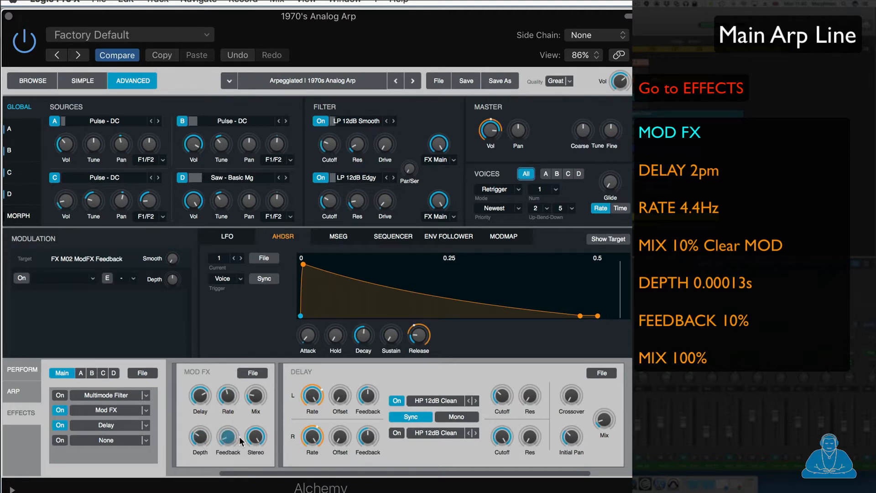
click(254, 390)
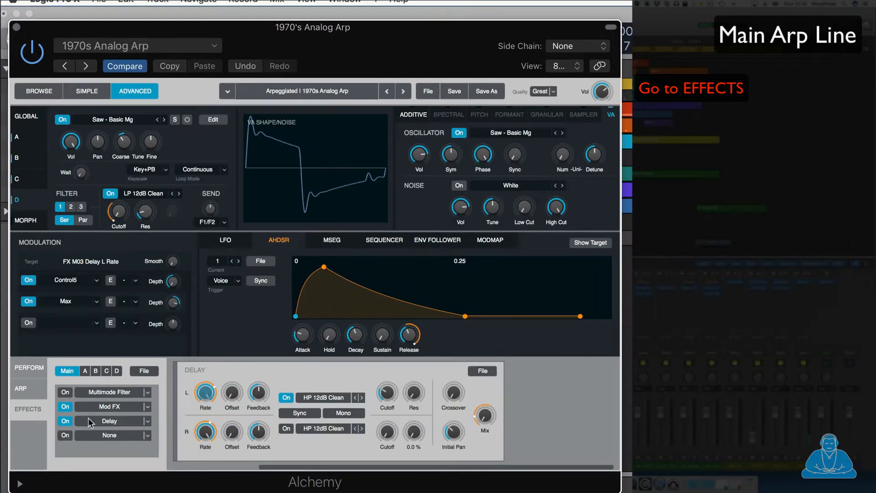
Clear the modulation from the Delay effect's mix, lower the mix to about 10% and raise the delay's filter cutoffs.
click(94, 420)
right_click(484, 415)
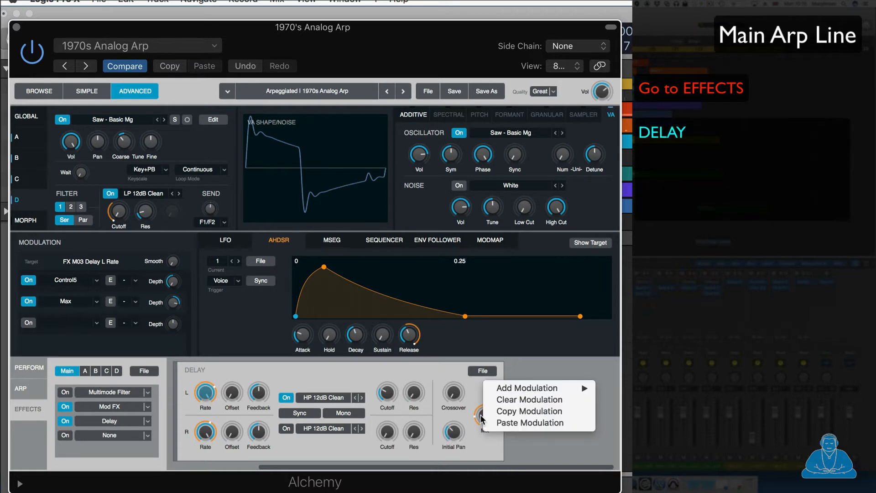
click(513, 400)
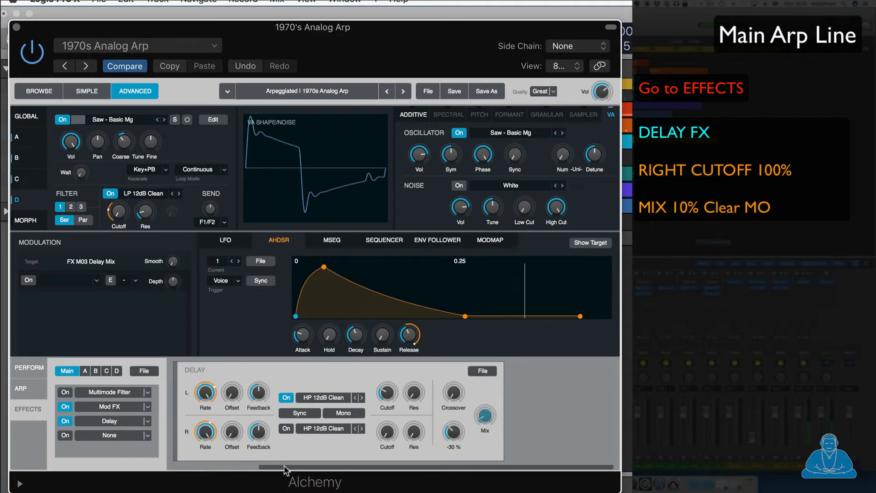
click(386, 431)
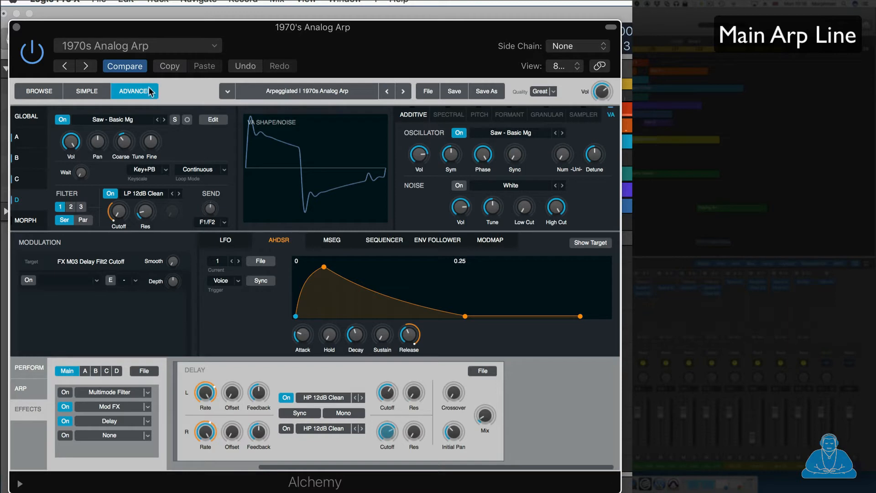
Change the first global filter's type to LP 12dB Edgy.
click(27, 117)
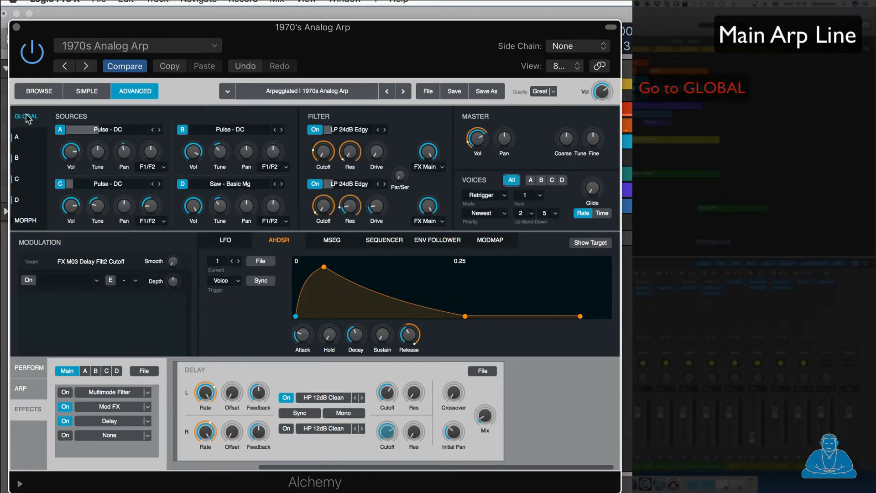
click(350, 130)
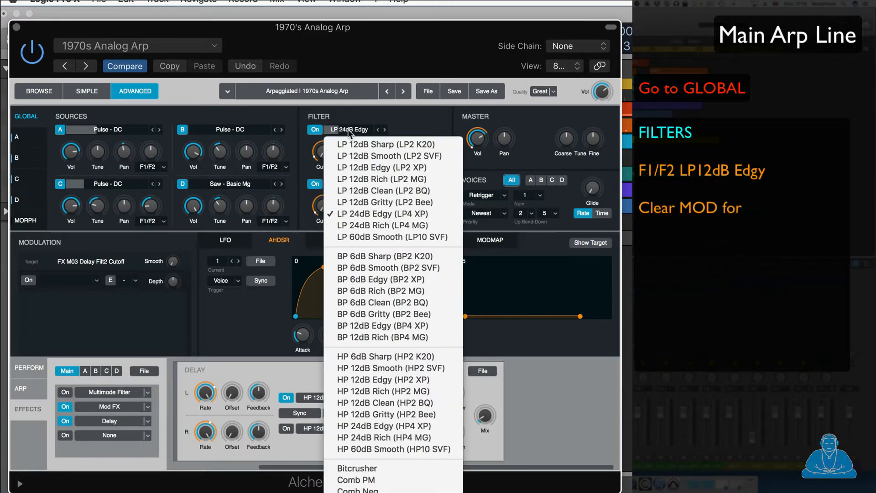
click(365, 167)
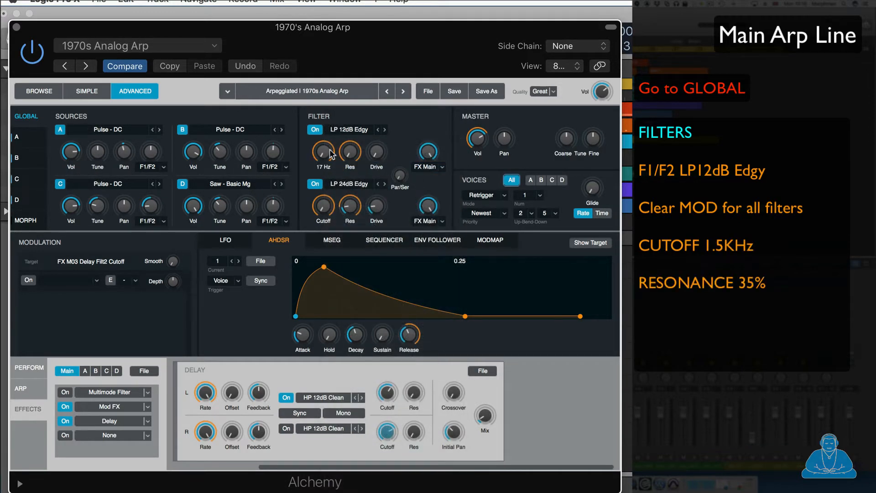
Clear the modulation from the cutoff and resonance of both global filters.
right_click(331, 154)
click(360, 175)
right_click(350, 153)
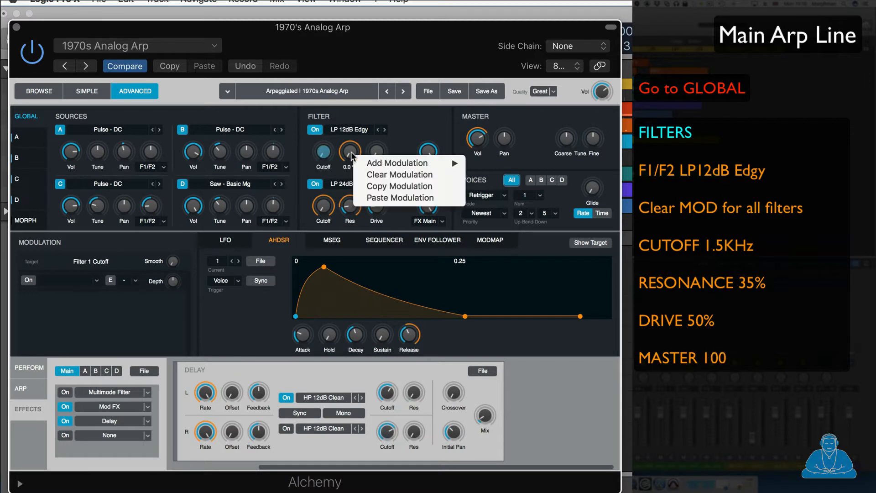
click(388, 174)
right_click(323, 205)
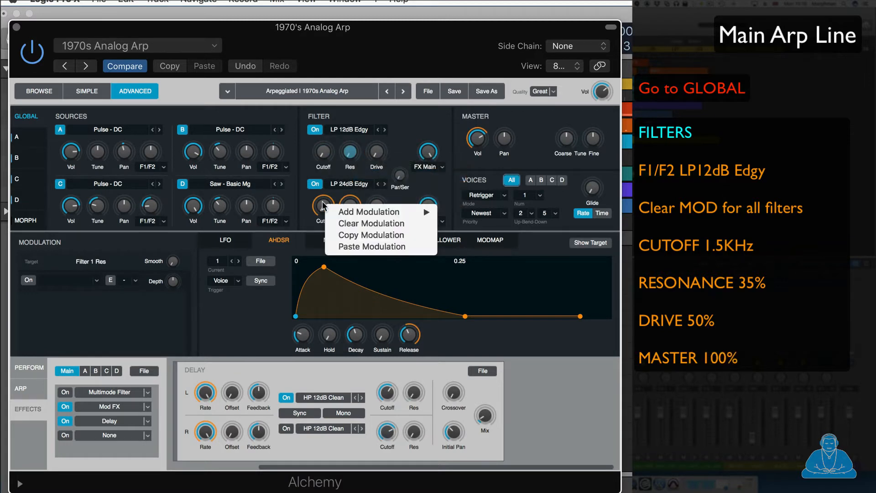
click(365, 223)
right_click(348, 208)
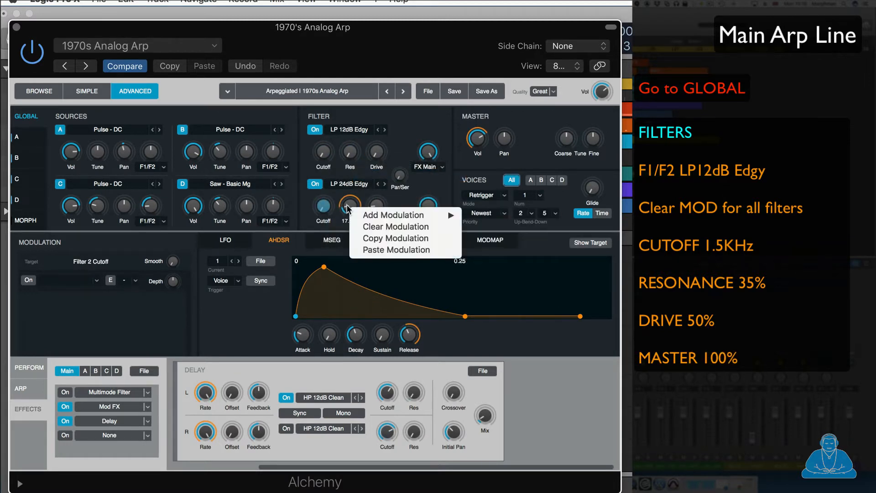
click(392, 227)
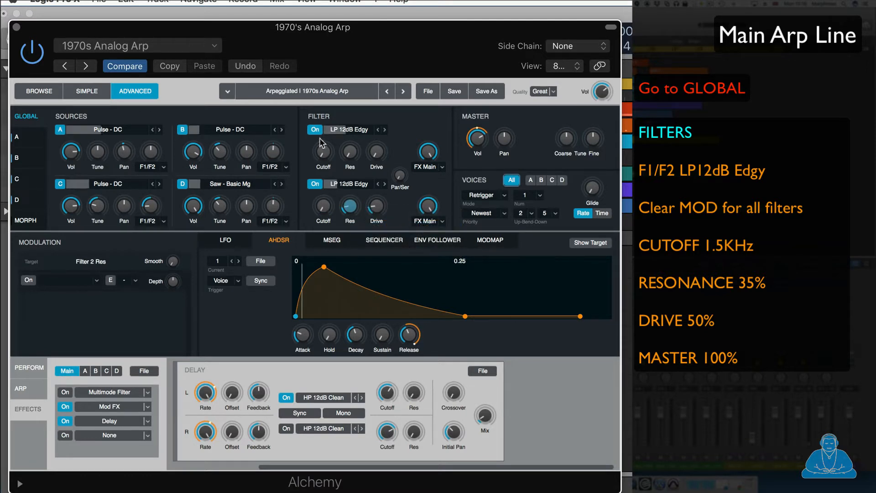
Raise the cutoffs of both global filters to the mid-range and increase the first filter's resonance.
drag(322, 147, 321, 129)
mouse_move(326, 206)
mouse_down()
mouse_move(326, 186)
mouse_move(325, 198)
mouse_up()
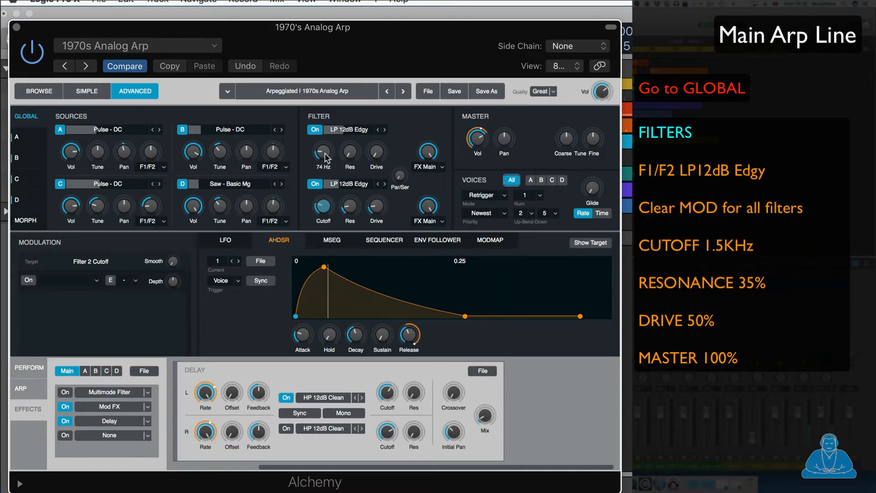
mouse_move(325, 153)
mouse_down()
mouse_move(321, 139)
mouse_move(320, 153)
mouse_up()
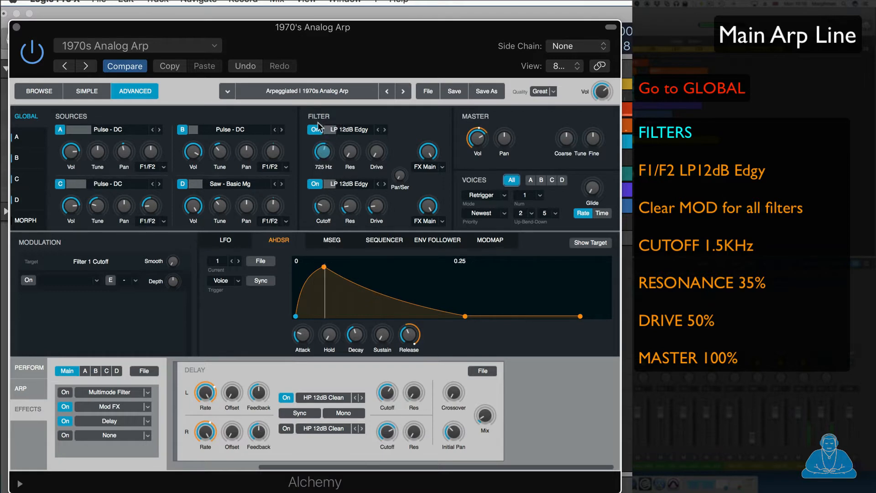
mouse_move(323, 206)
mouse_down()
mouse_move(327, 183)
mouse_move(327, 197)
mouse_up()
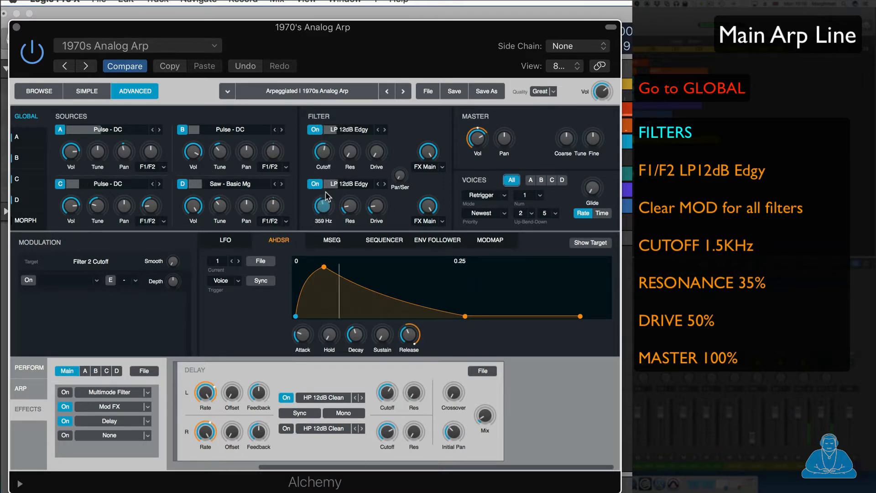
mouse_move(350, 153)
mouse_down()
mouse_move(344, 126)
mouse_move(351, 145)
mouse_move(350, 136)
mouse_up()
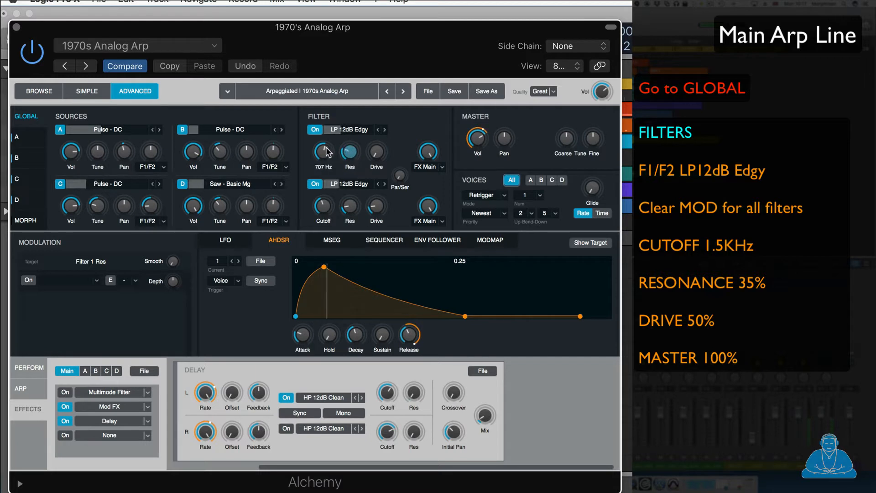
click(324, 155)
drag(326, 164, 324, 153)
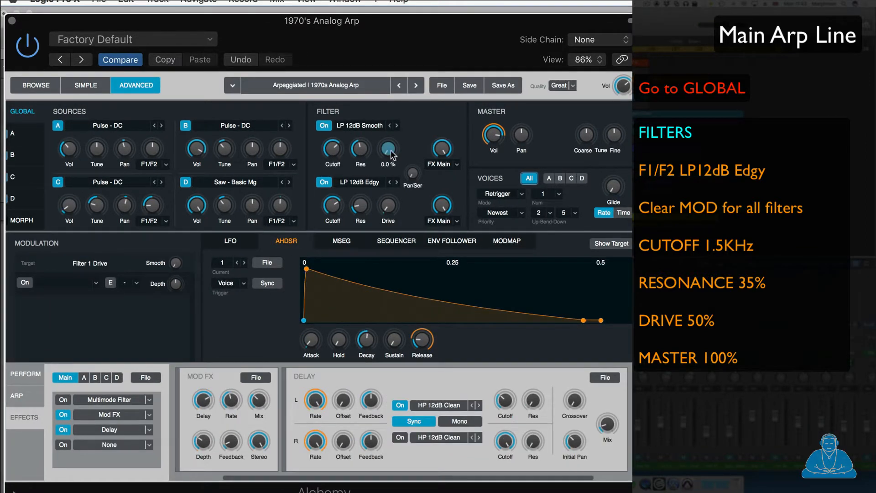
Raise the drive of both global filters to just over 50% and the master volume to 100%.
click(388, 206)
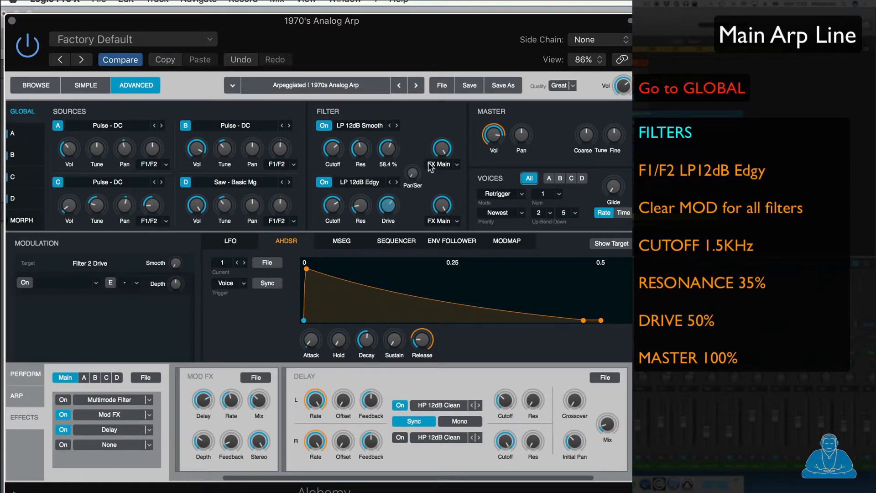
drag(494, 129, 492, 77)
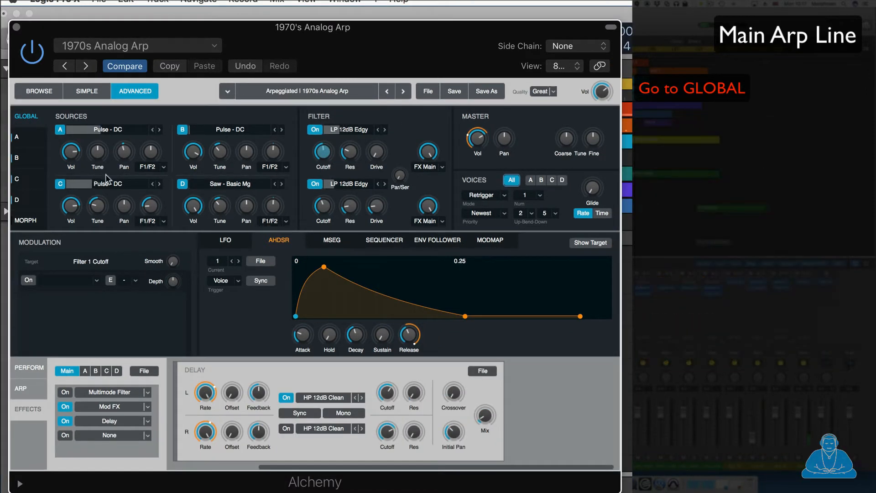
Switch source C off and on to compare the sound, and lower source C's volume slightly.
click(26, 184)
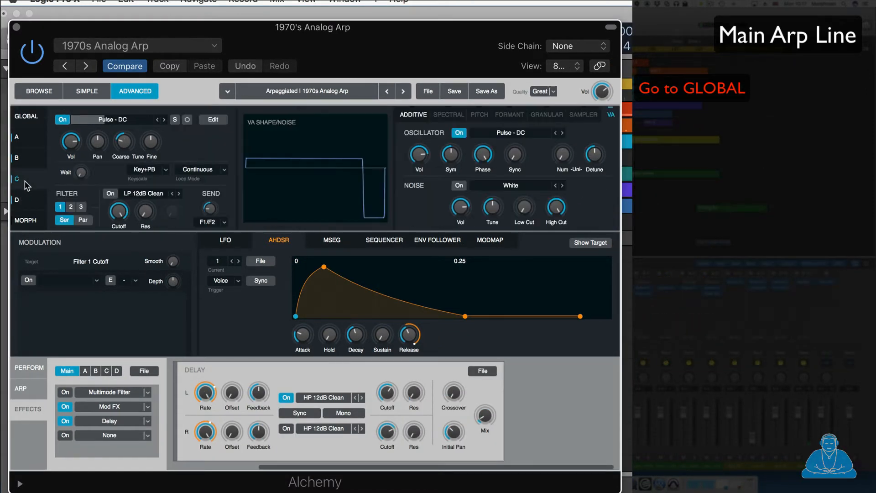
click(63, 120)
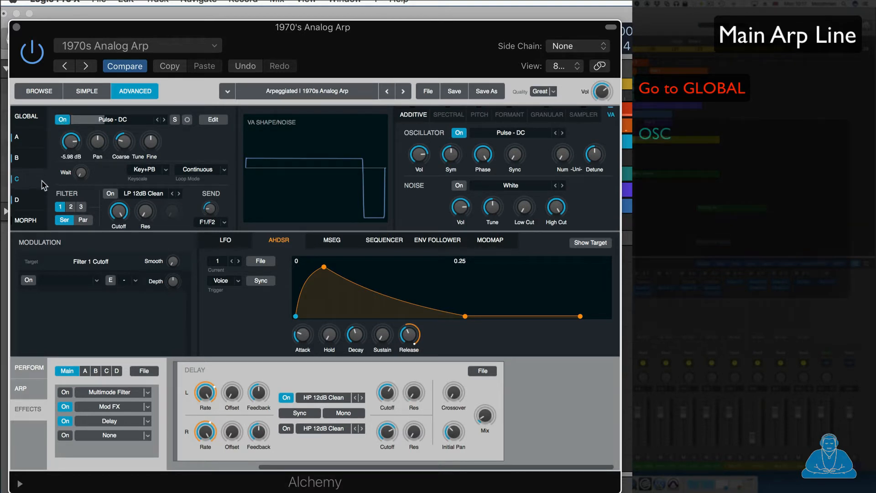
click(62, 120)
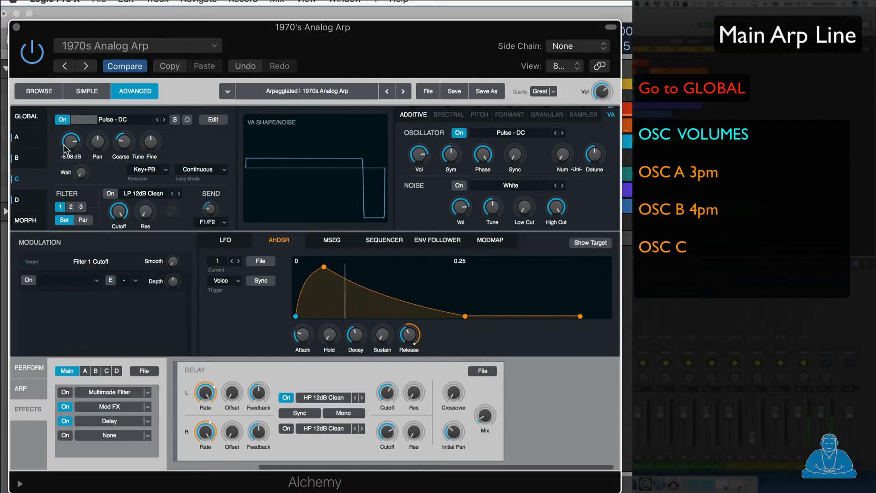
drag(70, 142, 71, 155)
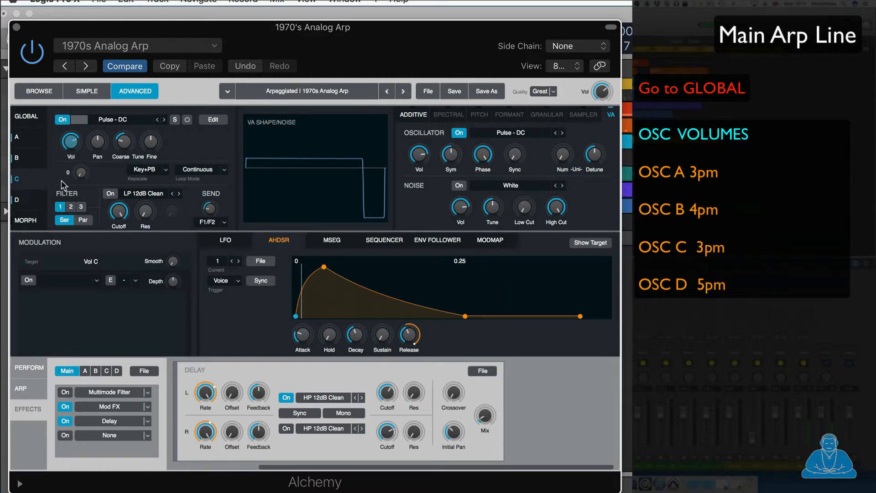
Compare the volume levels of sources A, B, C and D.
click(33, 138)
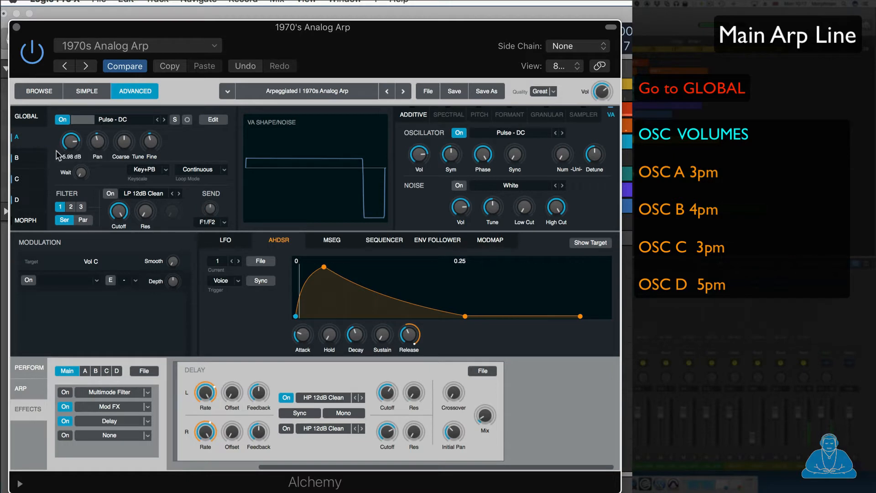
click(33, 158)
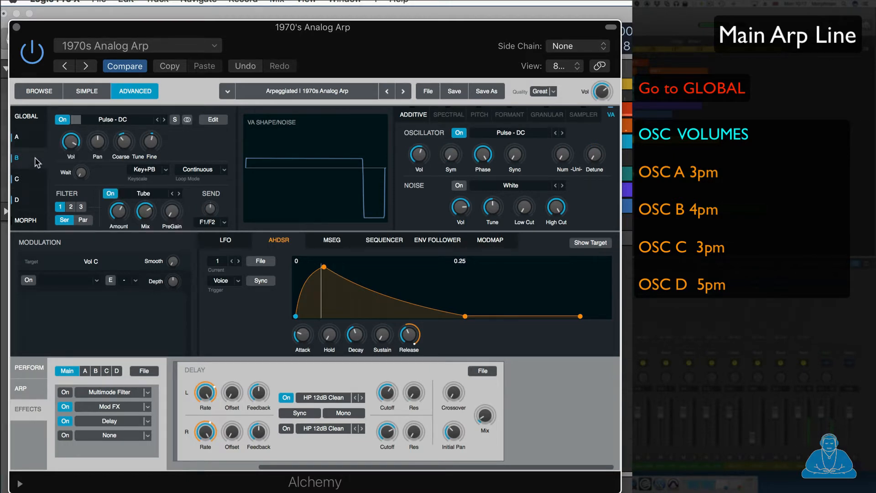
click(32, 174)
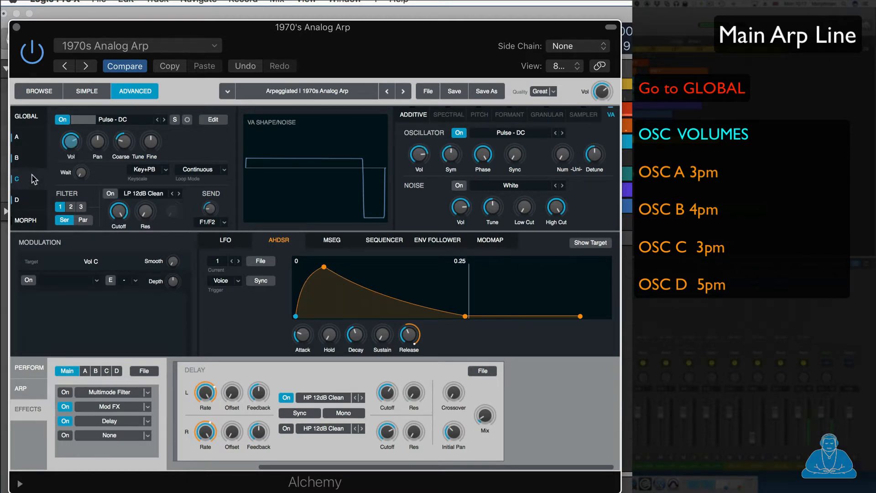
click(33, 201)
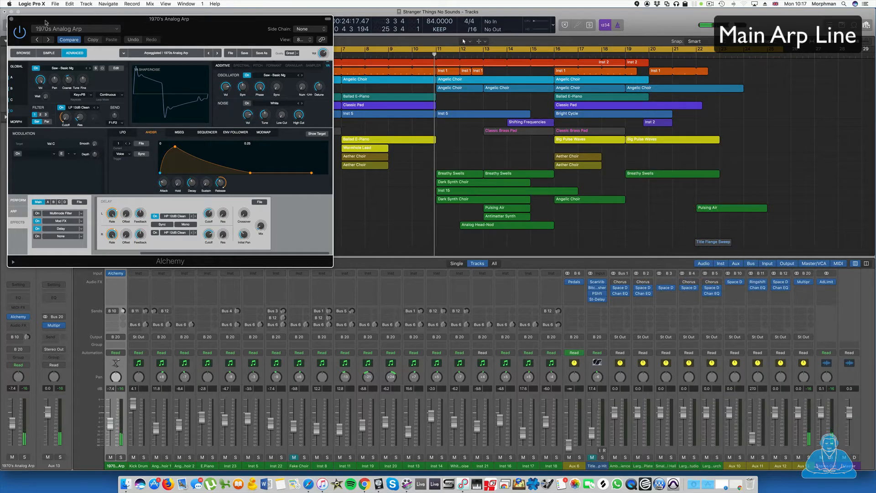
Close the Alchemy window and show all automation lanes of the 1970's Analog Arp track.
click(11, 19)
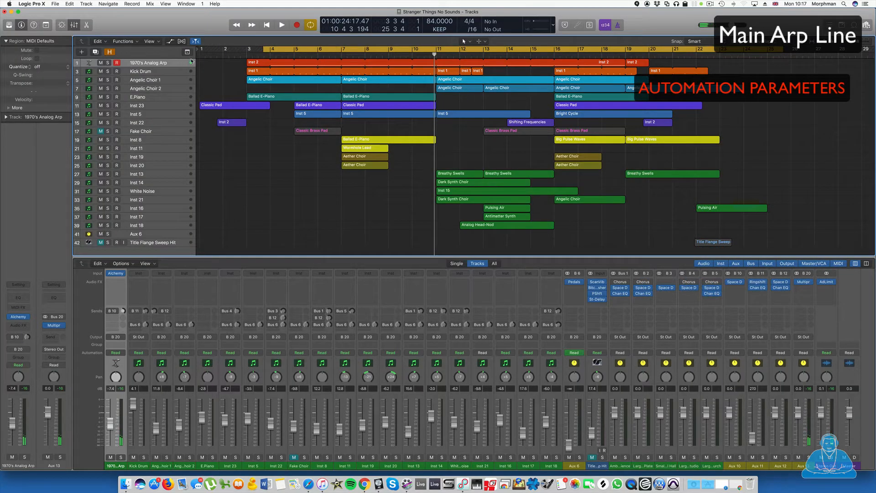
click(172, 61)
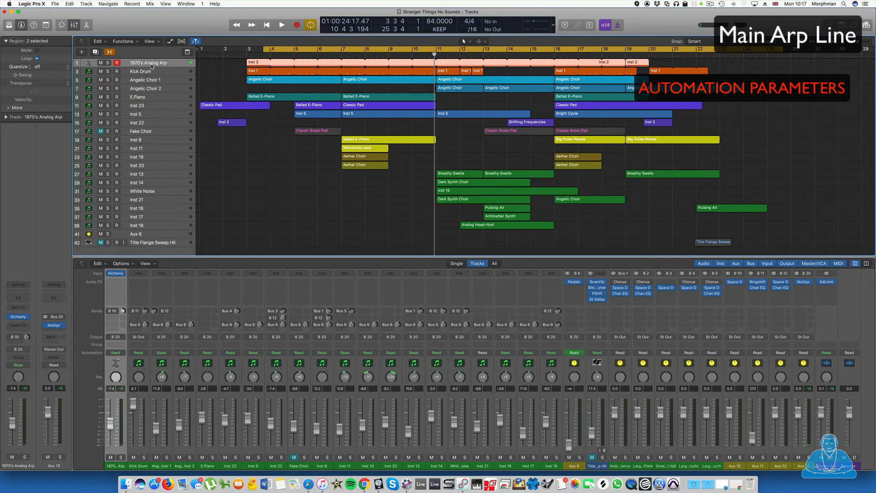
key(a)
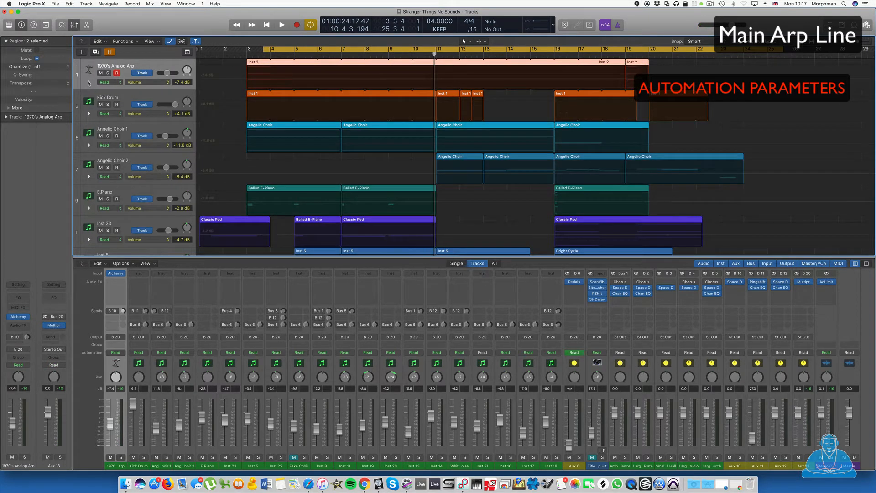
click(88, 83)
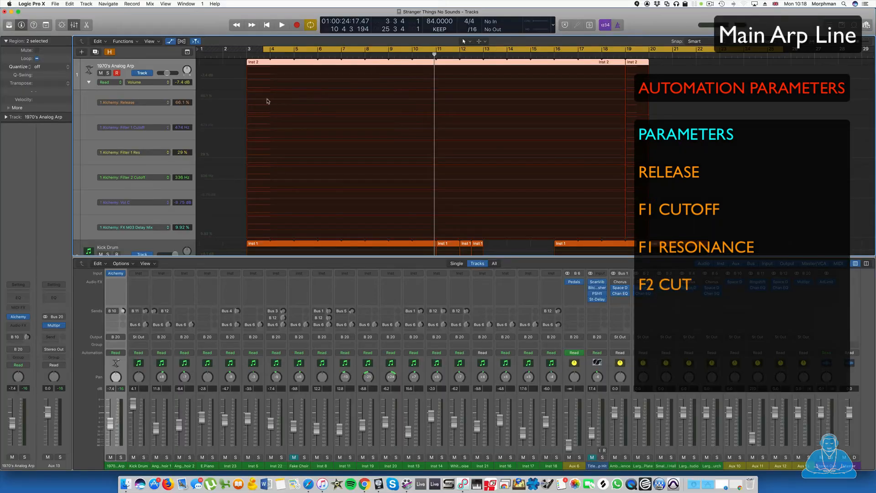
Automate Release falling from 66.1% to 19.2% by bar 3, and Filter 1 Cutoff rising from 115 Hz to 802 Hz just after bar 7.
click(267, 101)
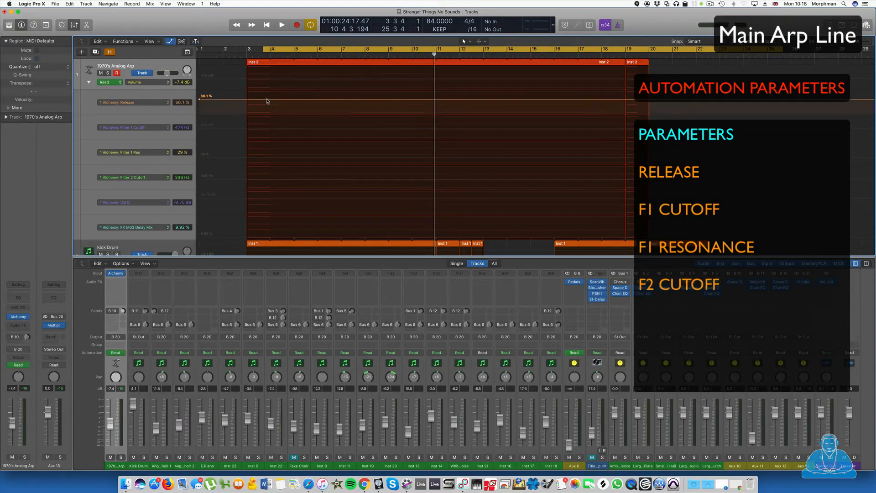
drag(268, 102, 267, 113)
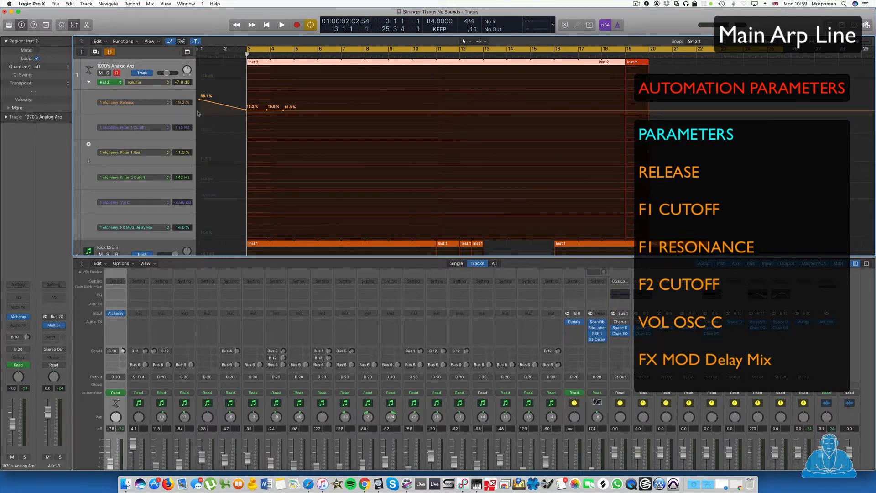
click(261, 134)
click(261, 133)
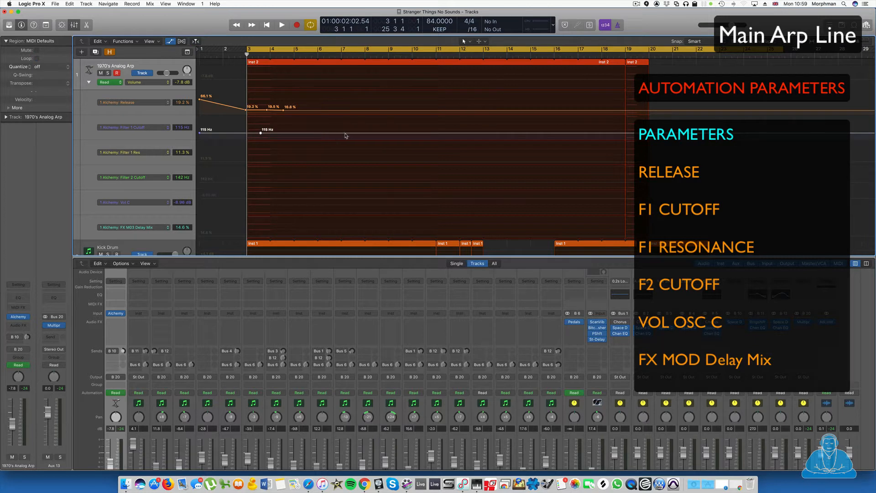
drag(347, 133, 351, 129)
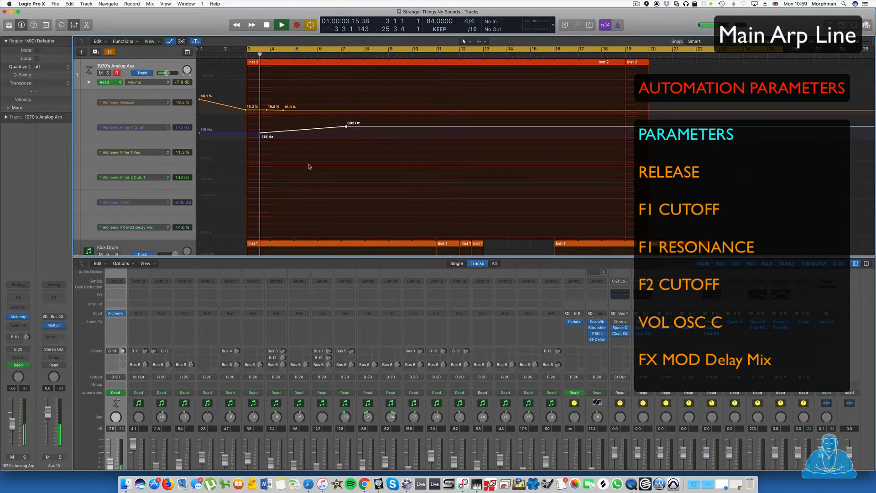
Automate Filter 1 Res rising from 11.3% to 47.9% at bar 7, and Filter 2 Cutoff rising from 142 Hz to 2703 Hz before bar 10.
click(323, 164)
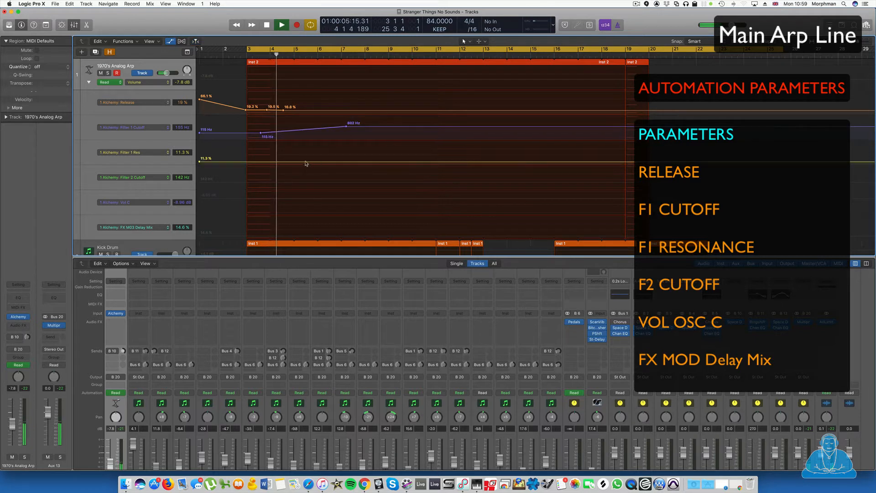
click(343, 161)
drag(343, 162, 344, 155)
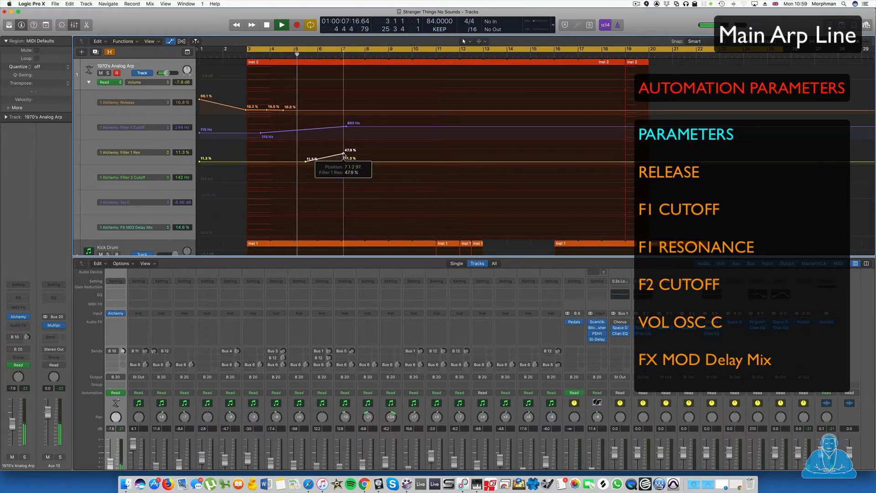
click(329, 183)
click(328, 182)
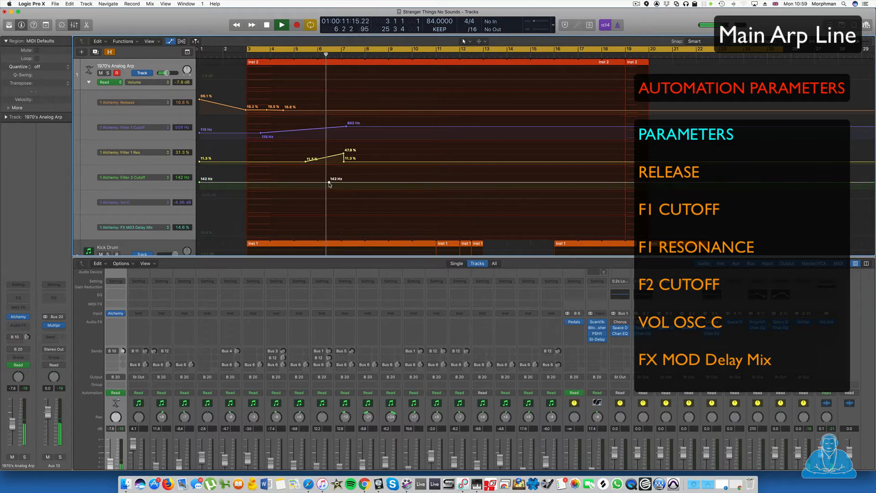
click(406, 182)
drag(405, 183, 405, 173)
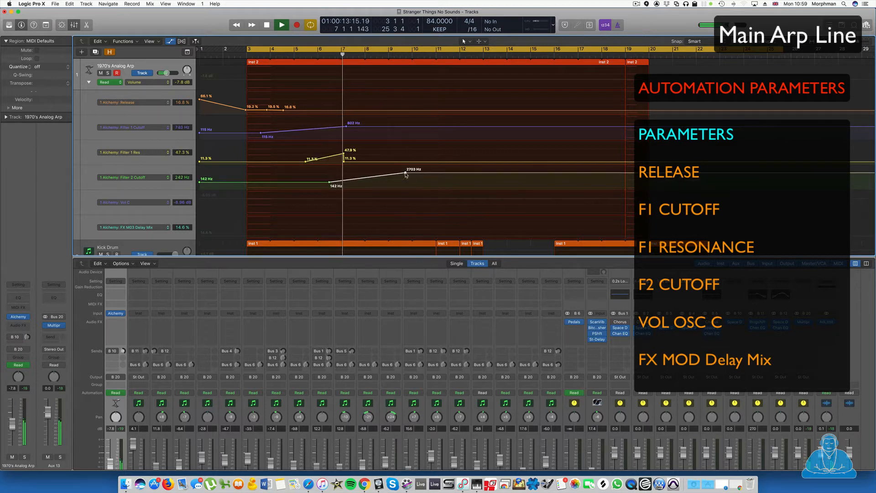
Lower the source C volume automation to -45.5 dB and raise it to -19.6 dB at about bar 13.
click(350, 199)
drag(350, 199, 351, 210)
click(474, 210)
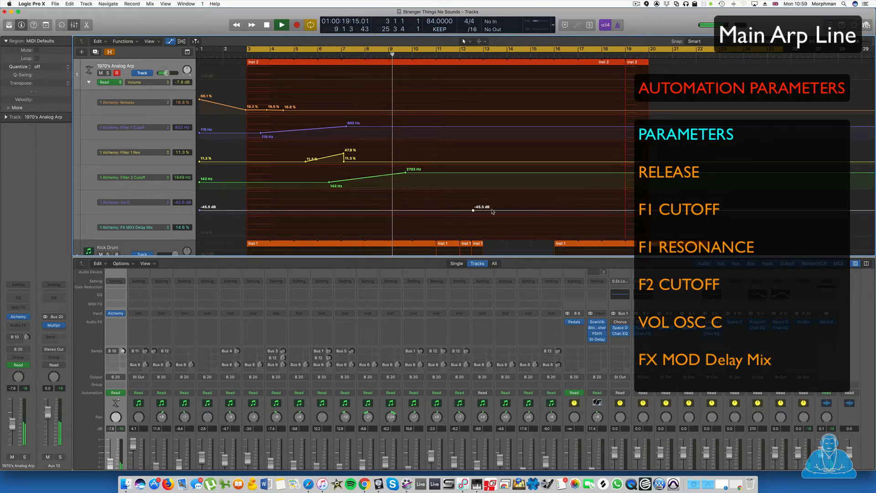
drag(485, 211, 484, 203)
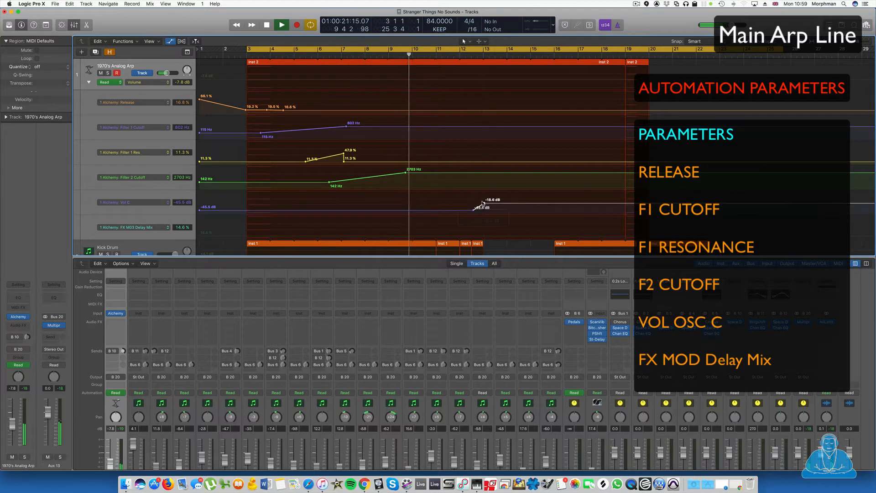
Automate the delay mix as a gradual rise from 14.6% near bar 10 to 32.9% near bar 12.
click(403, 237)
click(411, 235)
mouse_move(457, 236)
mouse_down()
mouse_move(457, 223)
mouse_move(457, 233)
mouse_up()
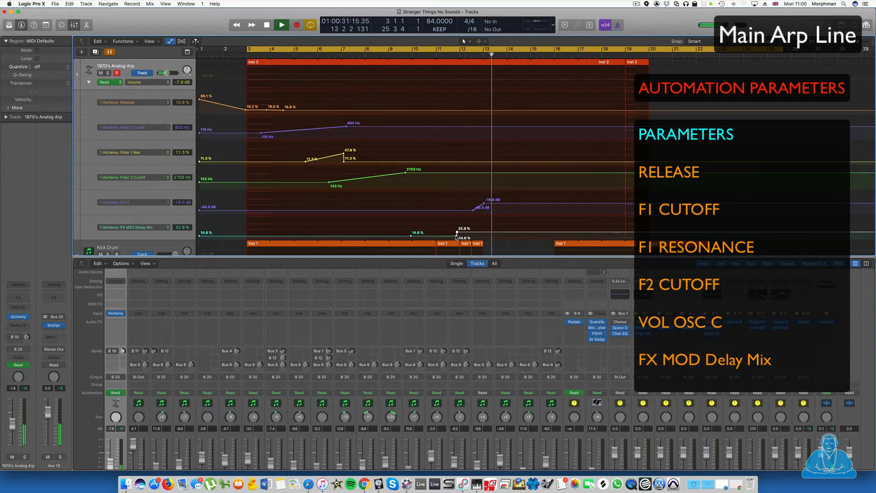
click(457, 236)
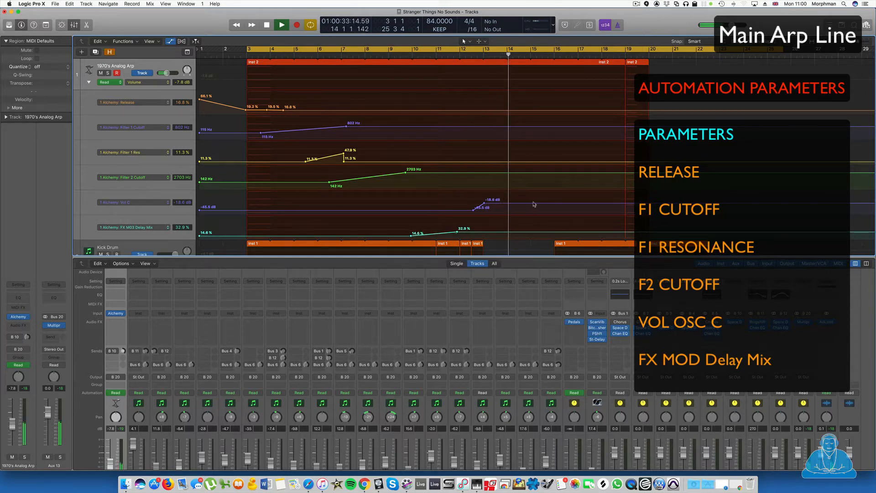
Raise the source C volume automation to -1.57 dB after bar 16 and draw a second Filter 1 Res peak between bars 15 and 18.
drag(537, 205, 562, 193)
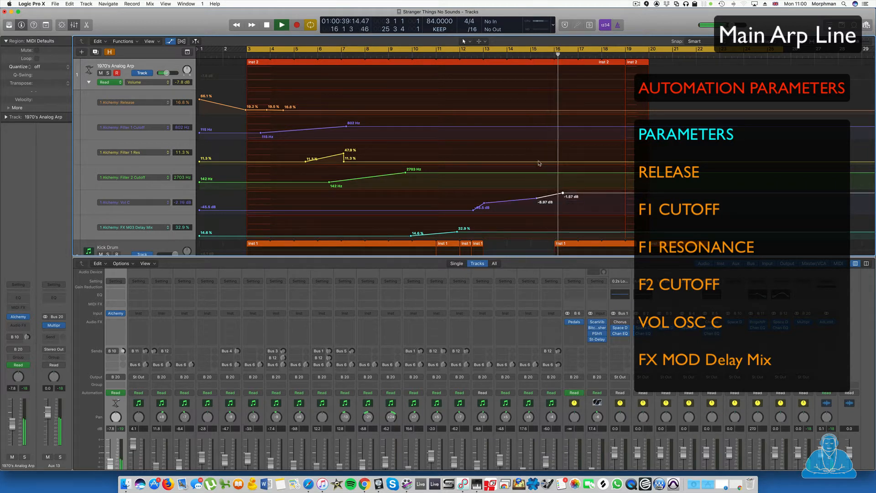
click(539, 162)
click(590, 162)
drag(589, 162, 589, 150)
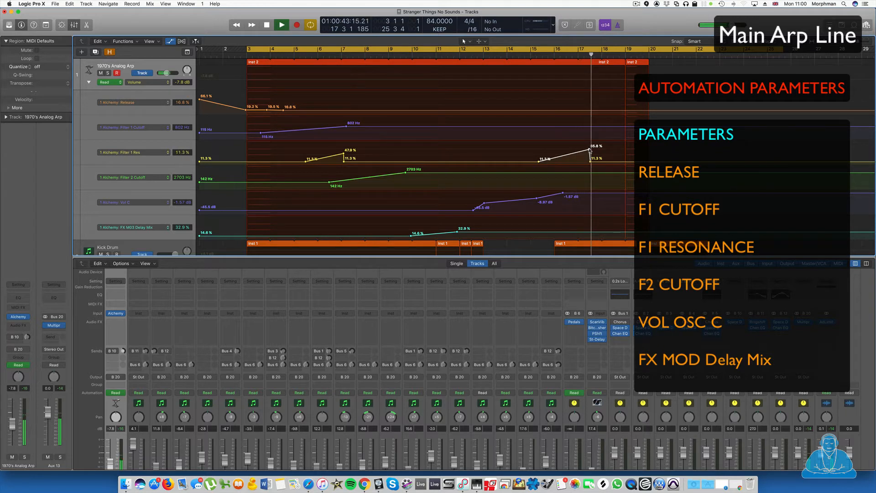
key(space)
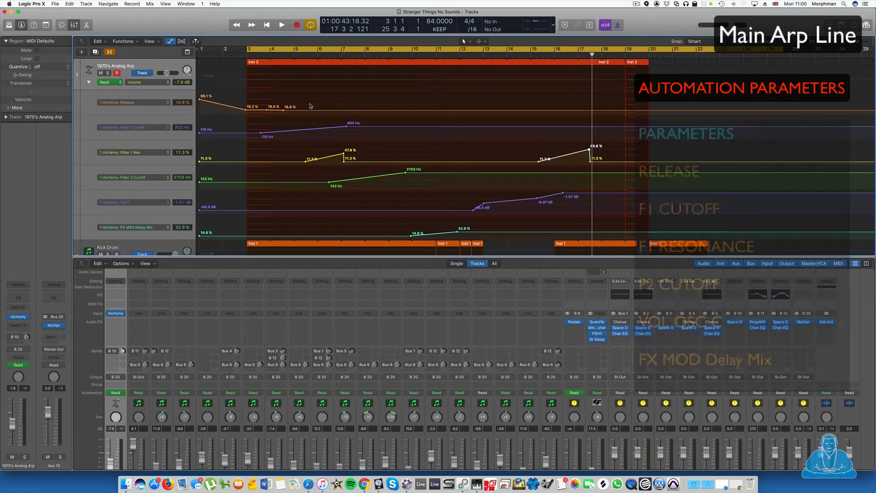
key(a)
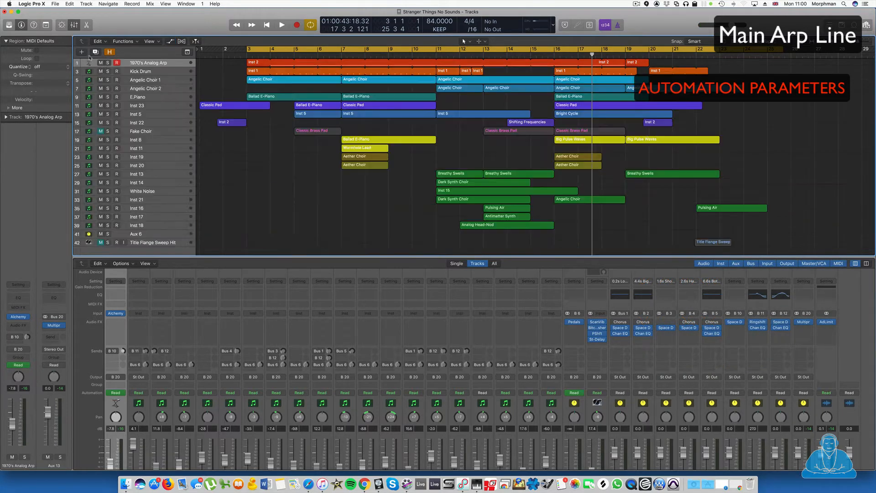
Reveal the hidden tracks and replace the first 1970's Analog Arp track's regions with copies of those on its hidden duplicate, including their automation.
click(110, 52)
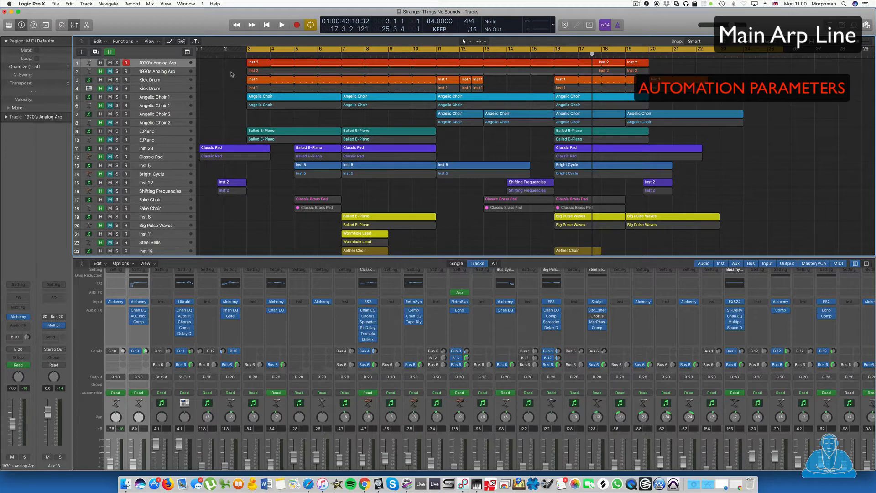
click(165, 63)
key(Delete)
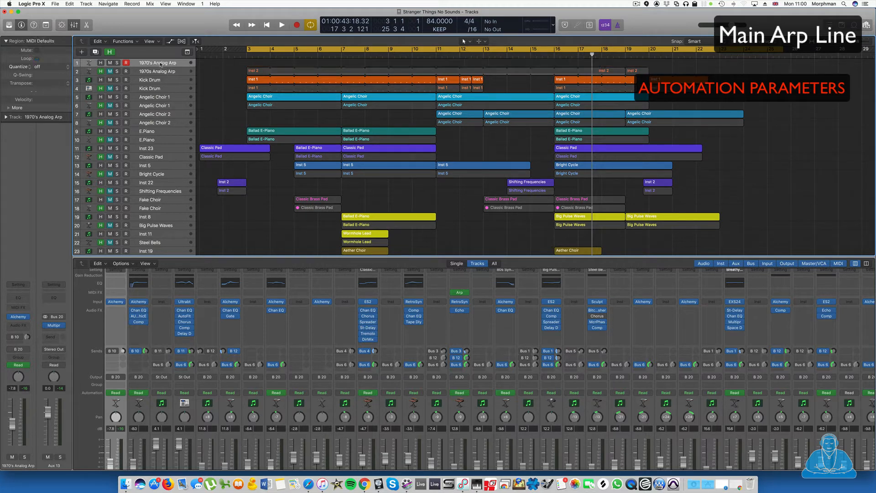
click(153, 72)
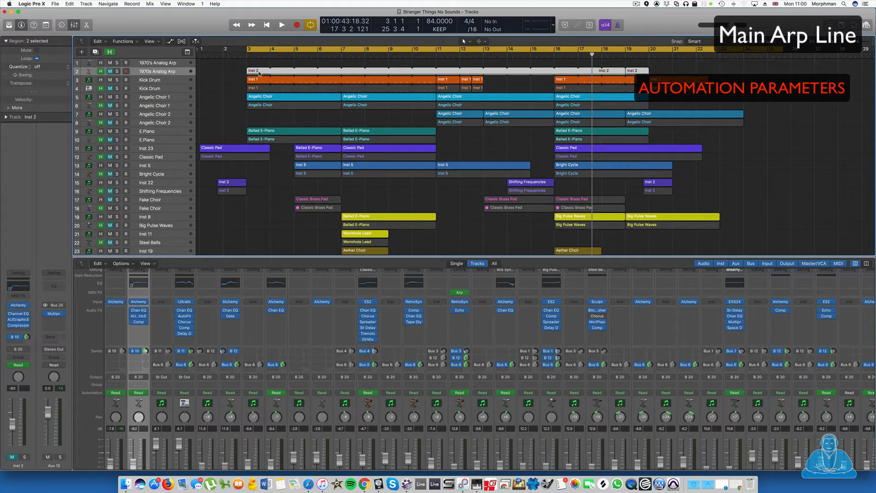
drag(259, 73, 260, 64)
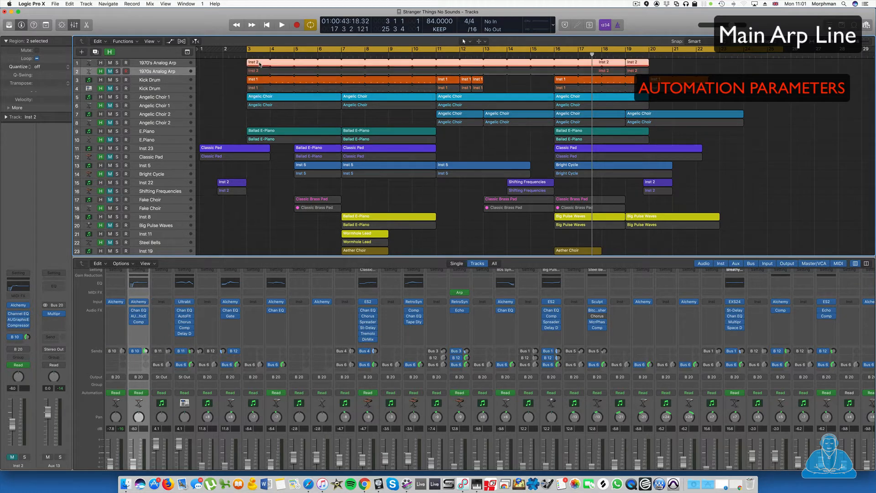
Play the arp while reviewing the copied automation curves in the first 1970's Analog Arp track's lanes.
key(space)
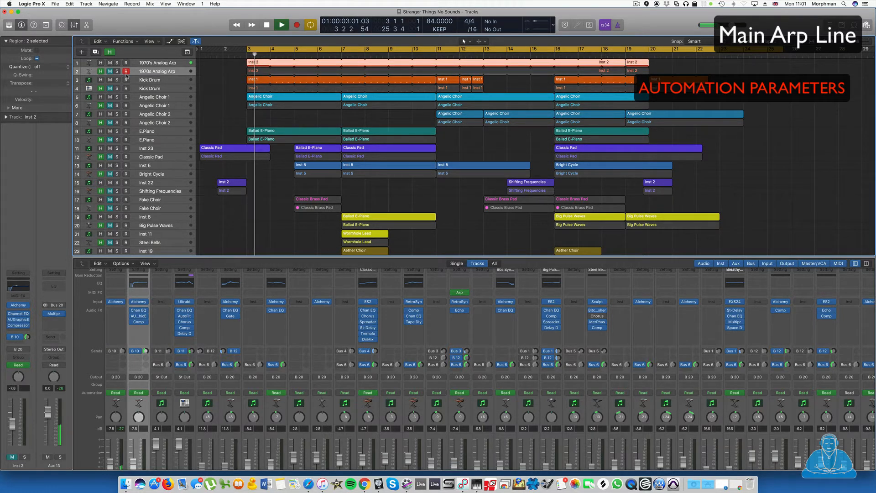
key(a)
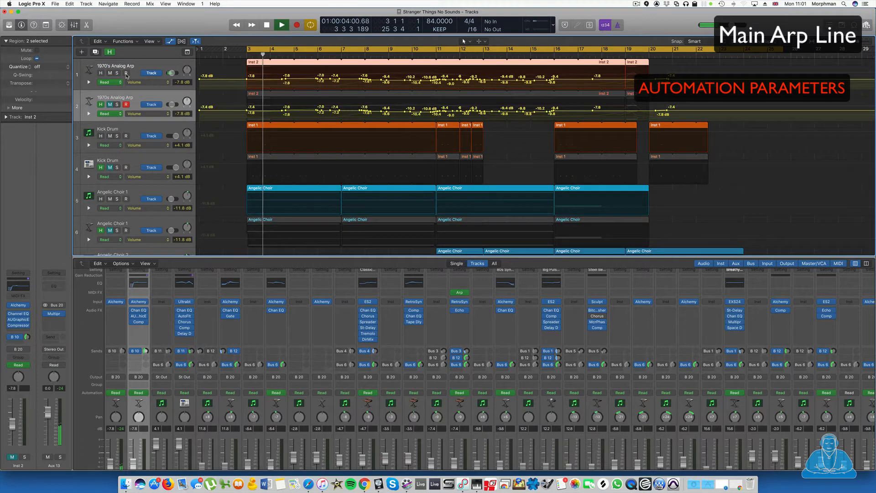
click(89, 83)
scroll(317, 143, up, 3)
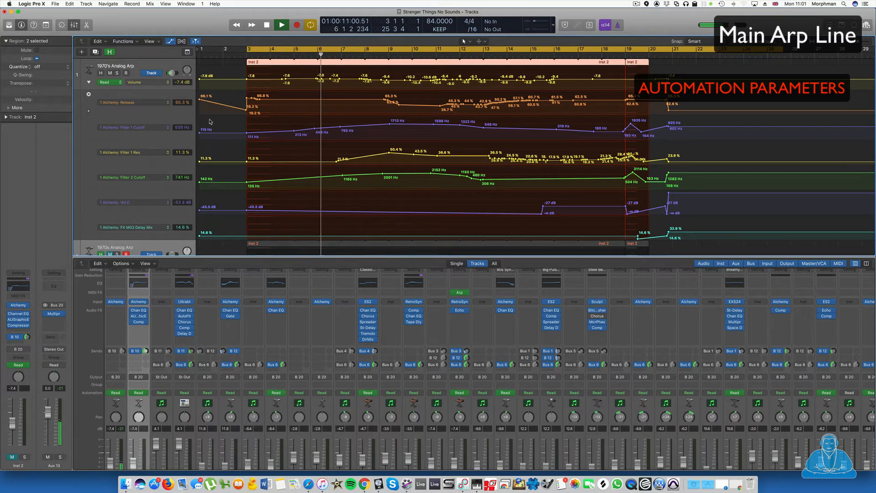
key(a)
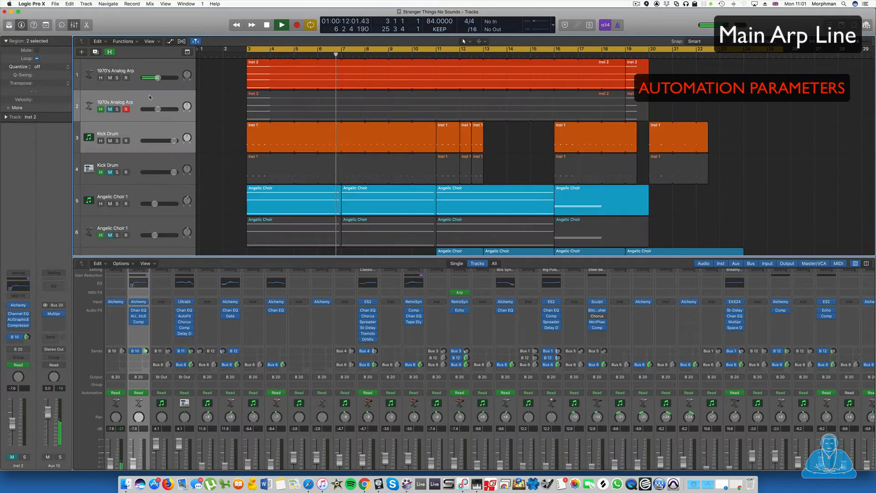
Return to the compact track view with the first 1970's Analog Arp track selected, and conceal the hidden tracks again.
drag(90, 152, 89, 87)
click(143, 63)
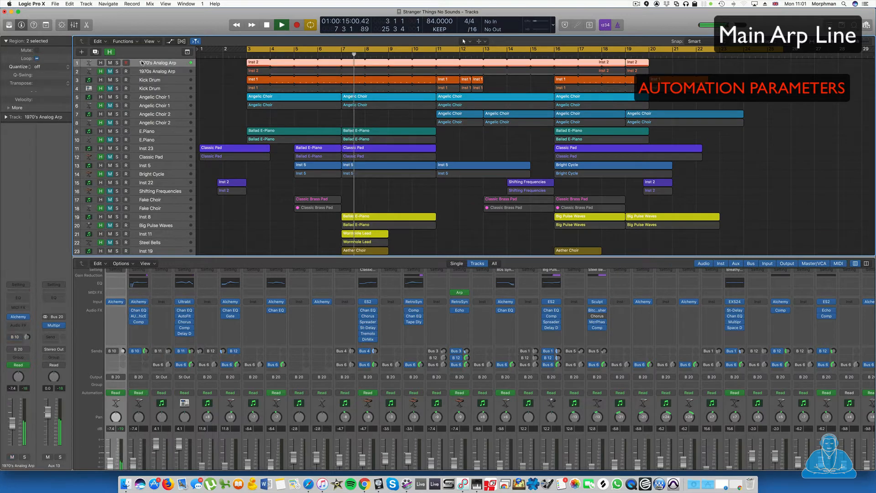
key(space)
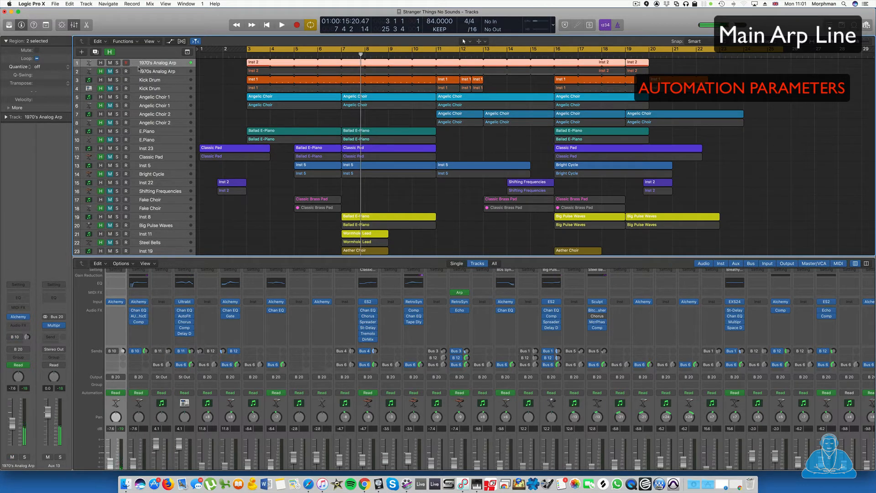
click(110, 51)
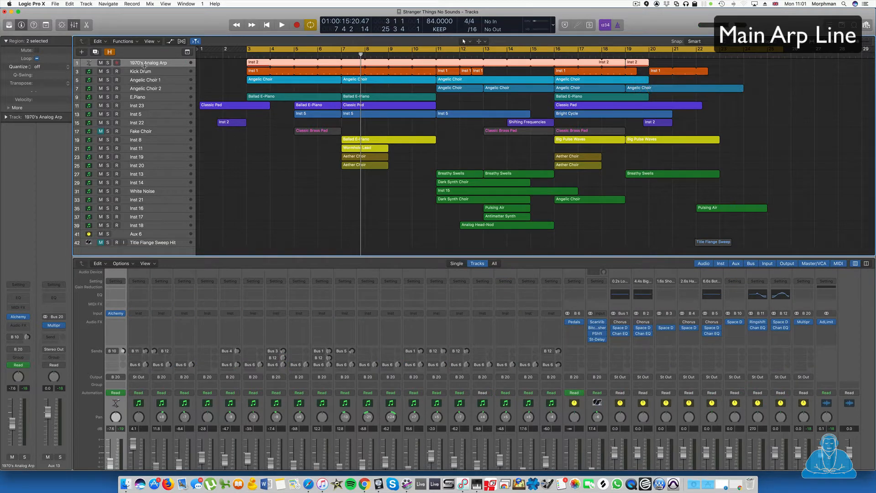
Play the arp from bar 3 while checking the channel strips and fader levels in the mixer.
key(shift+space)
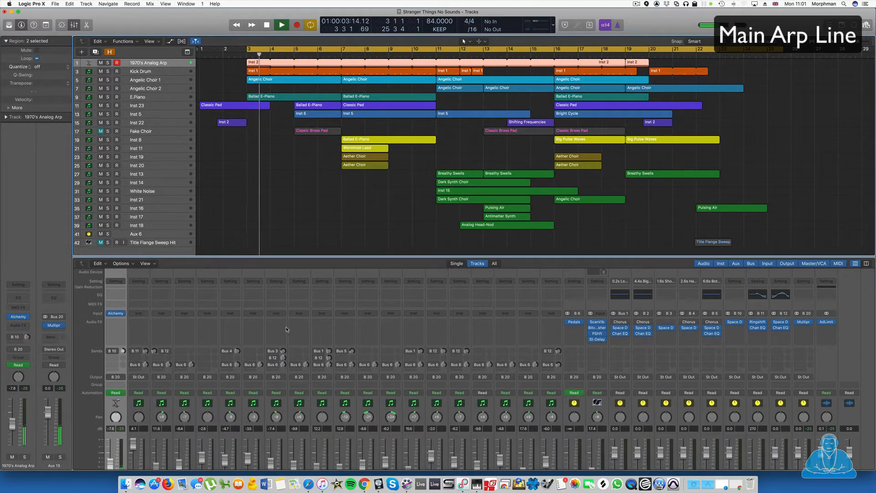
scroll(286, 329, down, 3)
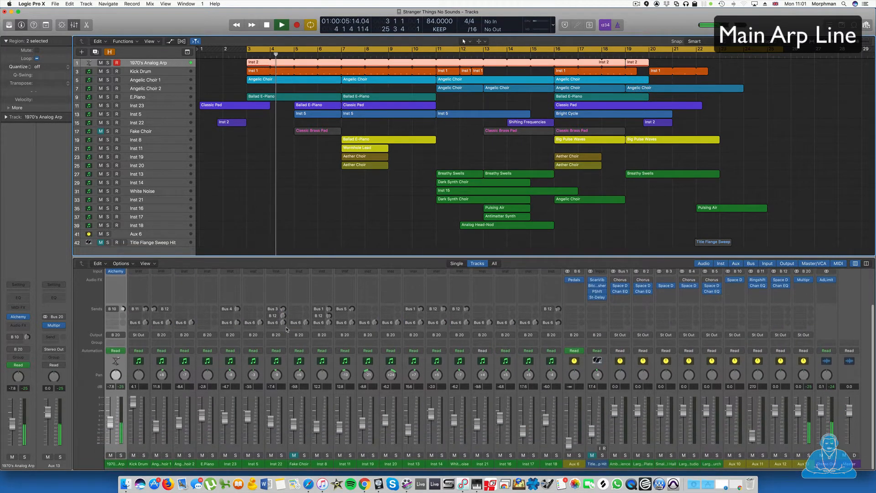
key(space)
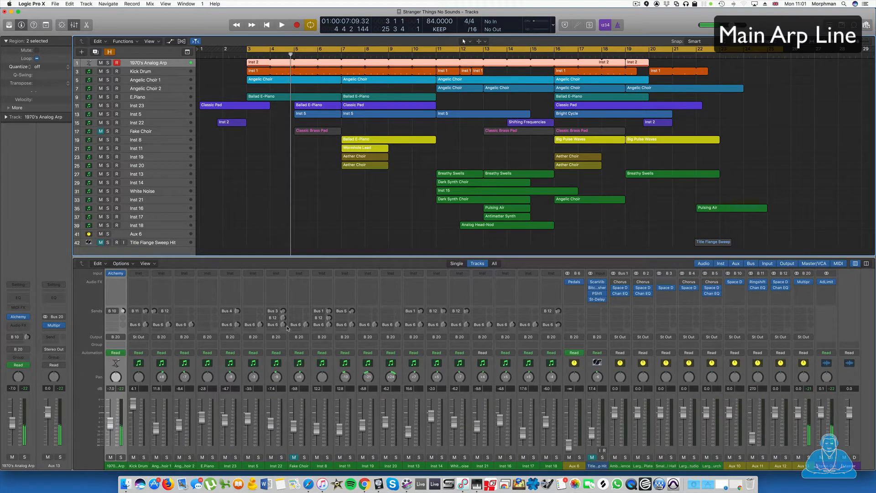
scroll(162, 302, up, 3)
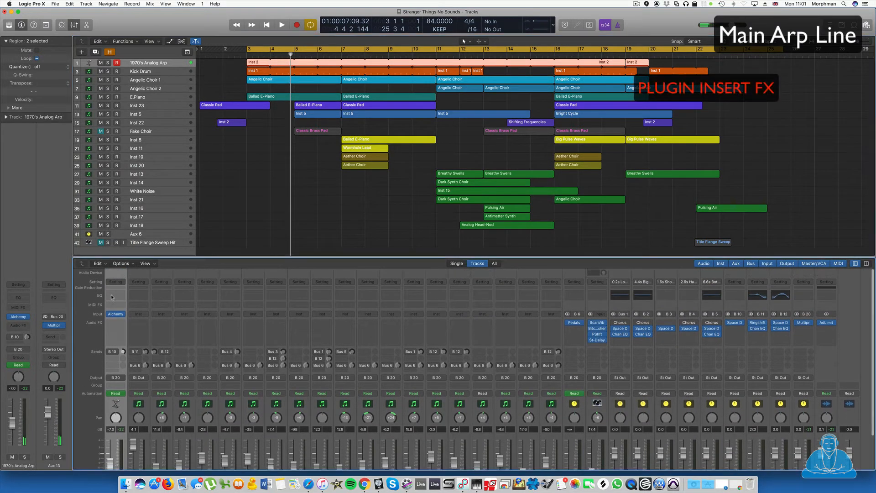
Add a Channel EQ to the 1970's Analog Arp channel with a low cut at 82 Hz and a +4.5 dB boost at 340 Hz.
click(116, 296)
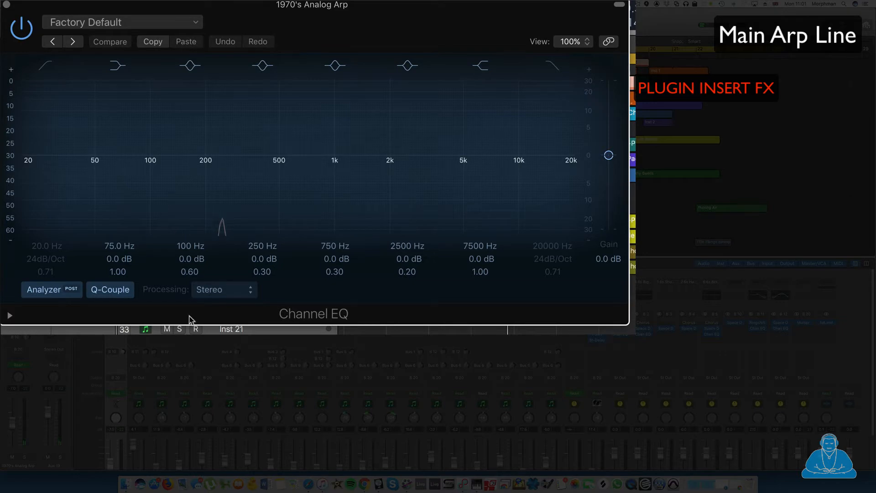
click(44, 65)
drag(20, 174, 143, 172)
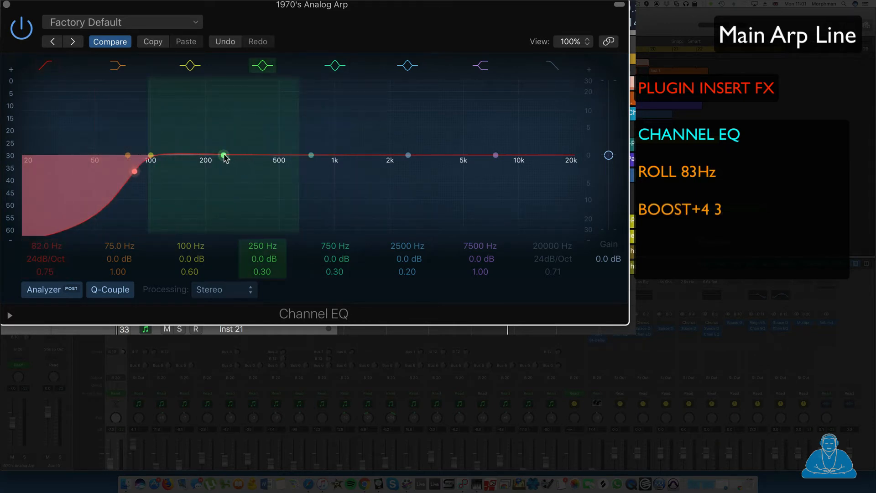
drag(225, 155, 248, 138)
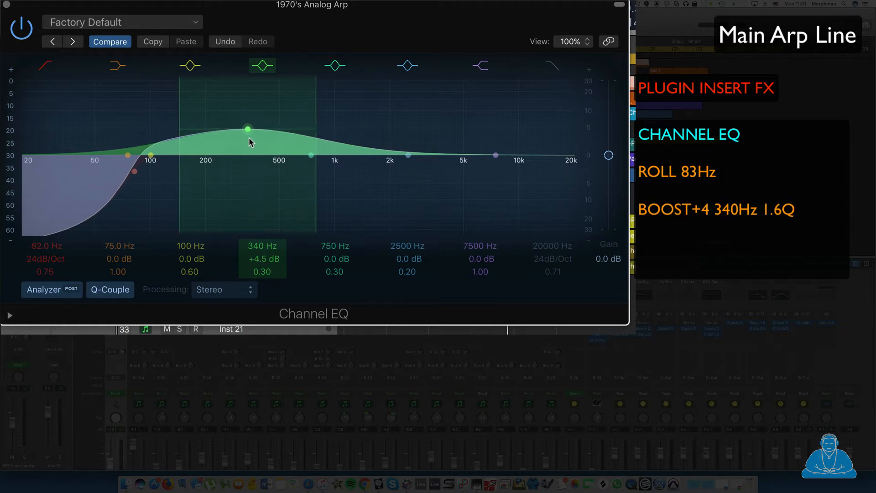
Narrow the Q of the Channel EQ's 340 Hz boost to about 1.6 during playback, and close the EQ.
key(space)
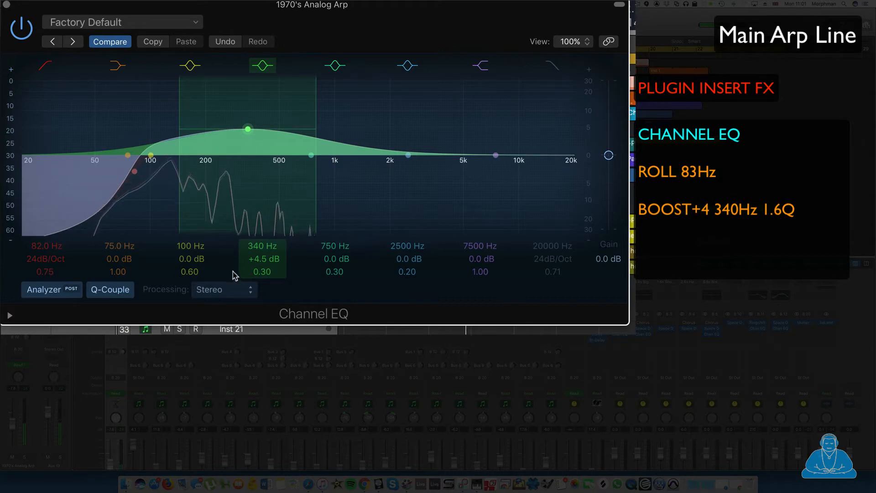
drag(260, 273, 260, 242)
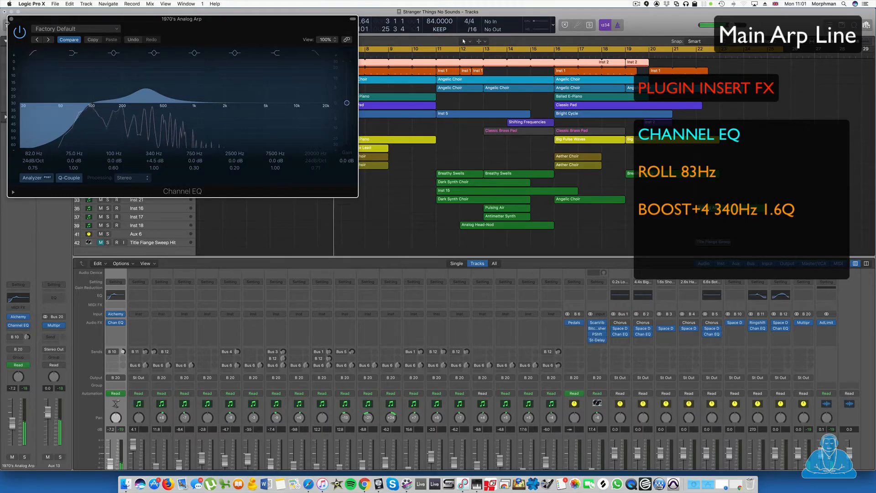
click(10, 20)
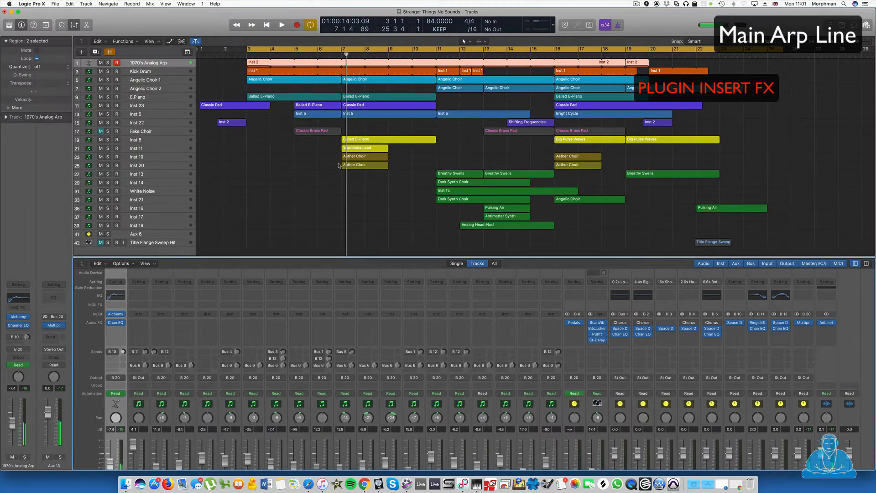
Insert Apple's stereo AUGraphicEQ after the Channel EQ on the 1970's Analog Arp channel.
click(118, 328)
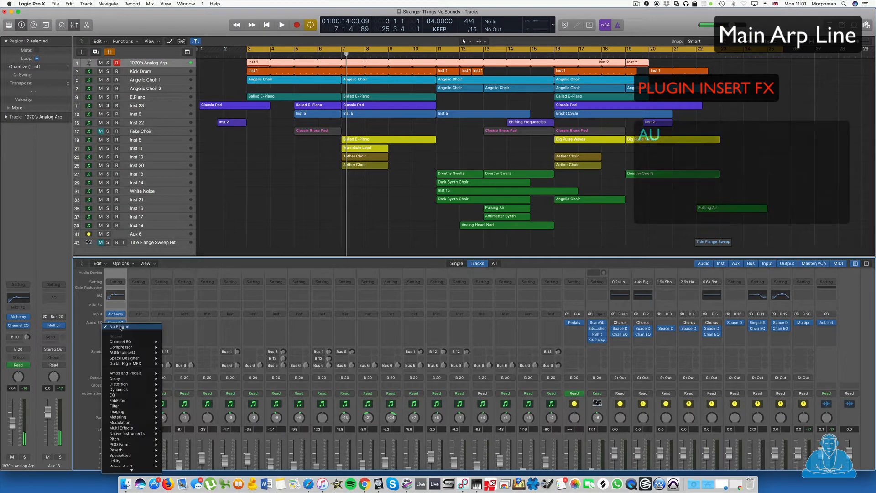
mouse_move(120, 464)
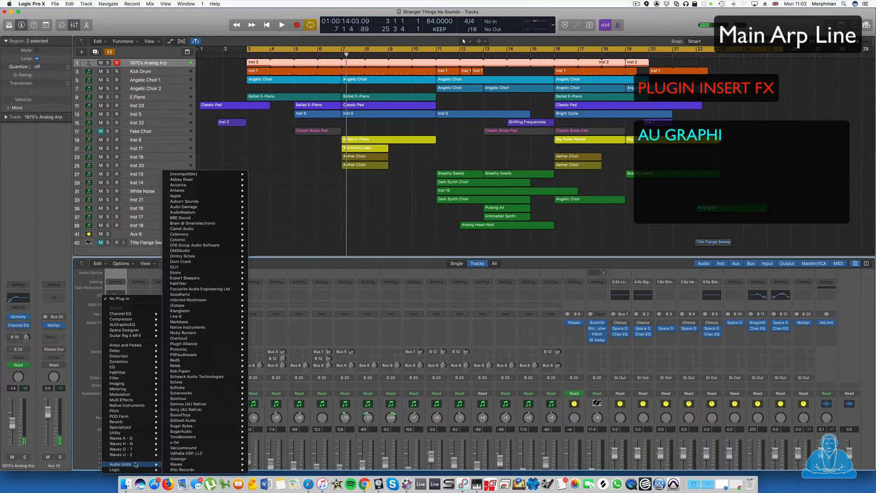
mouse_move(187, 212)
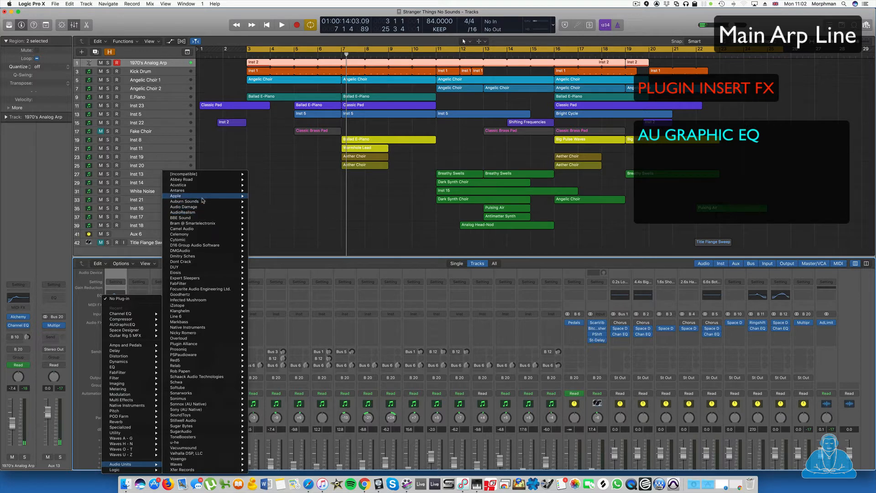
mouse_move(203, 197)
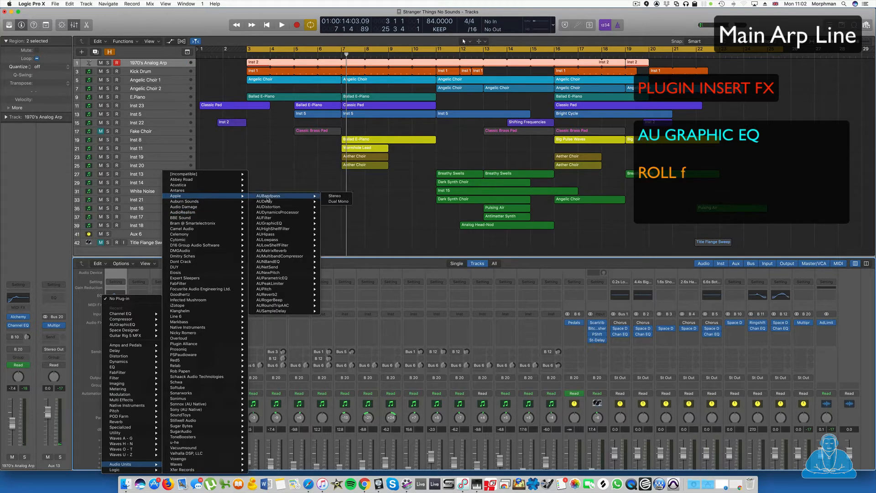
mouse_move(297, 223)
click(335, 224)
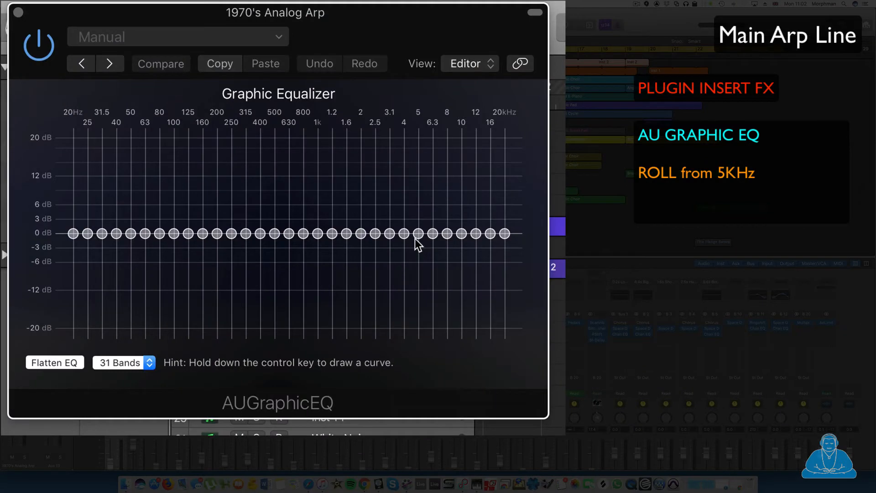
Shape a descending high-frequency roll-off in the graphic EQ from the 4 kHz band down to -19.69 dB at 20 kHz.
mouse_move(403, 233)
mouse_down()
mouse_move(404, 245)
mouse_move(416, 239)
mouse_move(418, 260)
mouse_move(434, 240)
mouse_move(433, 273)
mouse_move(450, 237)
mouse_move(448, 275)
mouse_move(464, 249)
mouse_move(467, 268)
mouse_up()
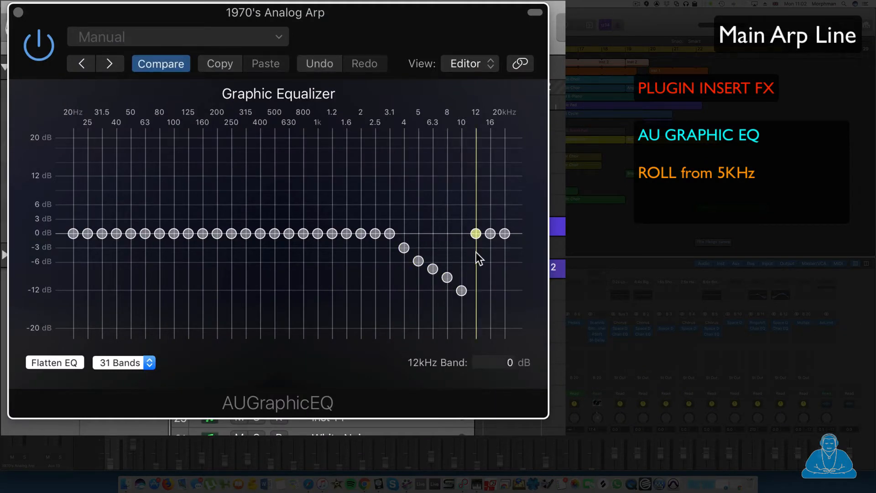
drag(477, 232, 474, 309)
mouse_move(490, 234)
mouse_down()
mouse_move(489, 324)
mouse_move(489, 316)
mouse_move(510, 325)
mouse_move(506, 333)
mouse_up()
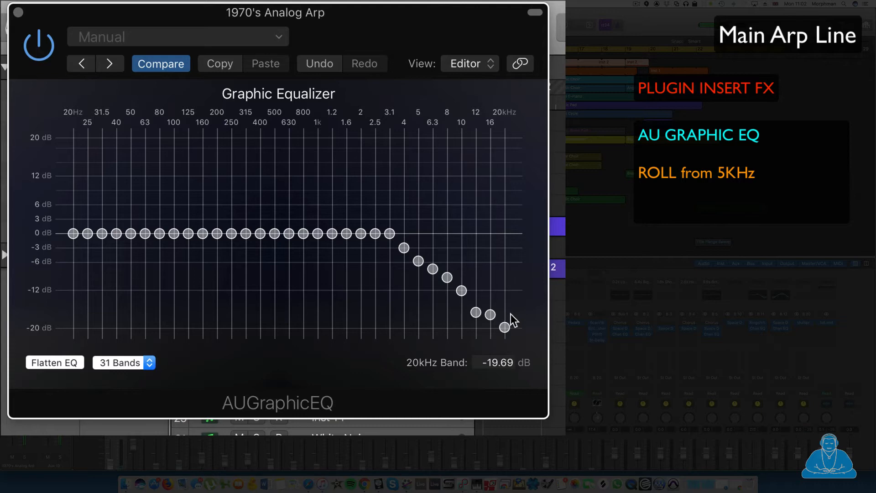
Insert a stereo Compressor after the graphic EQ on the arp channel and switch it to the Studio FET model.
click(123, 336)
mouse_move(133, 395)
mouse_move(196, 401)
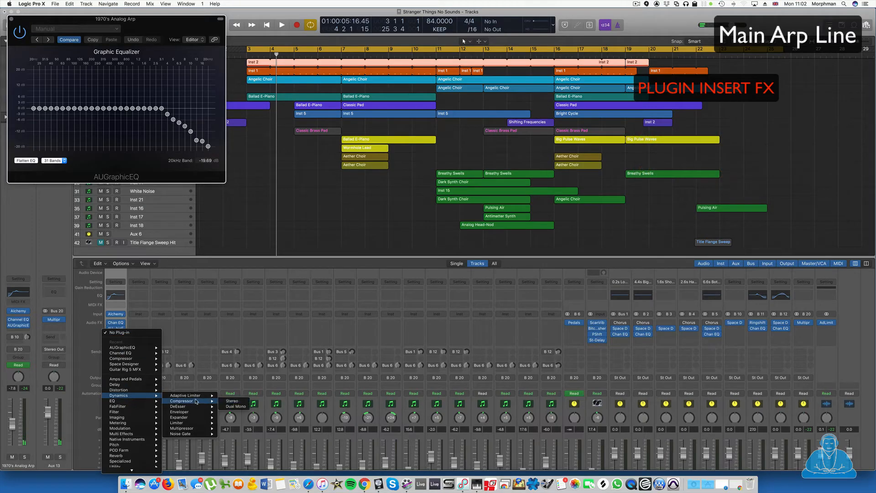
click(233, 401)
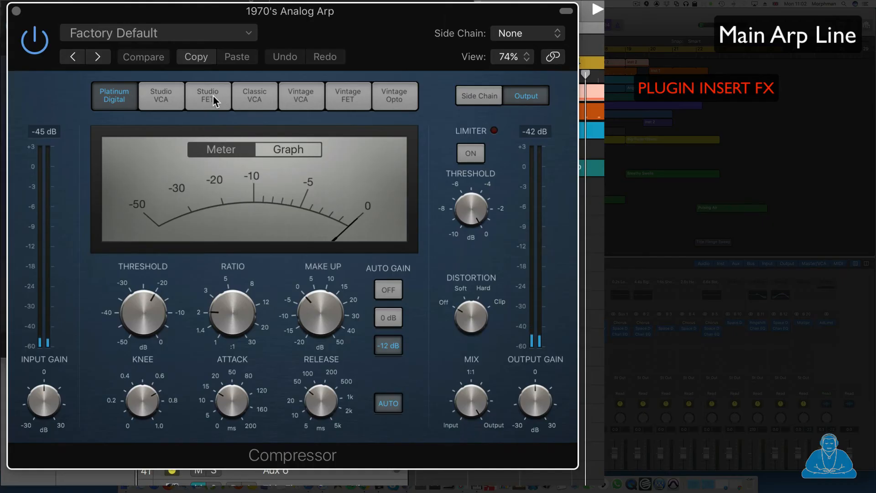
click(208, 96)
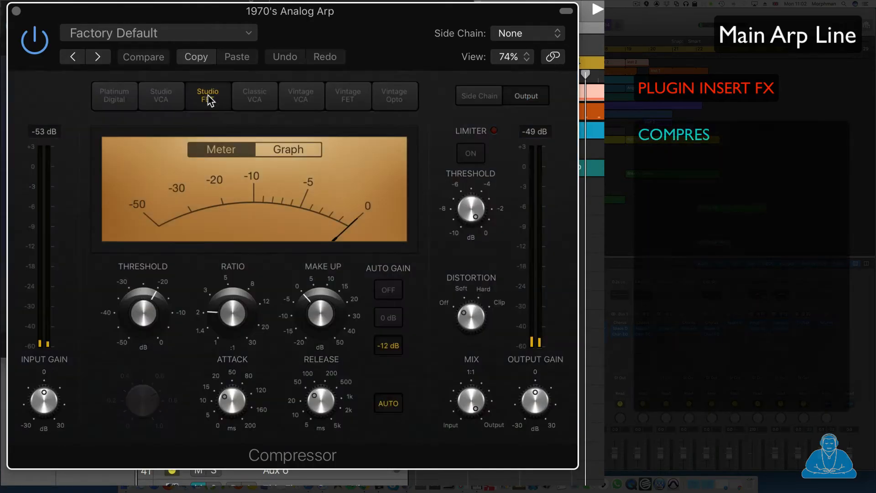
Set the compressor's threshold to about -10 dB, its ratio to 2.2:1 and its make-up gain to 5 dB.
mouse_move(142, 323)
drag(141, 323, 139, 313)
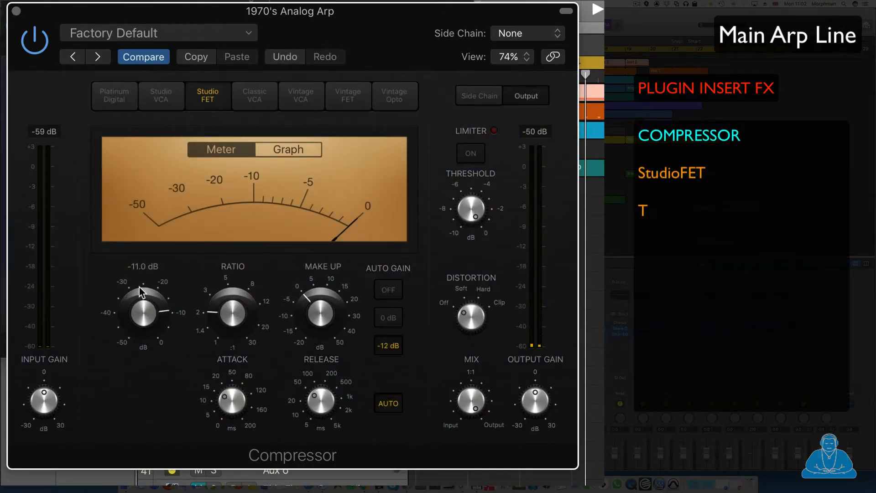
mouse_move(224, 318)
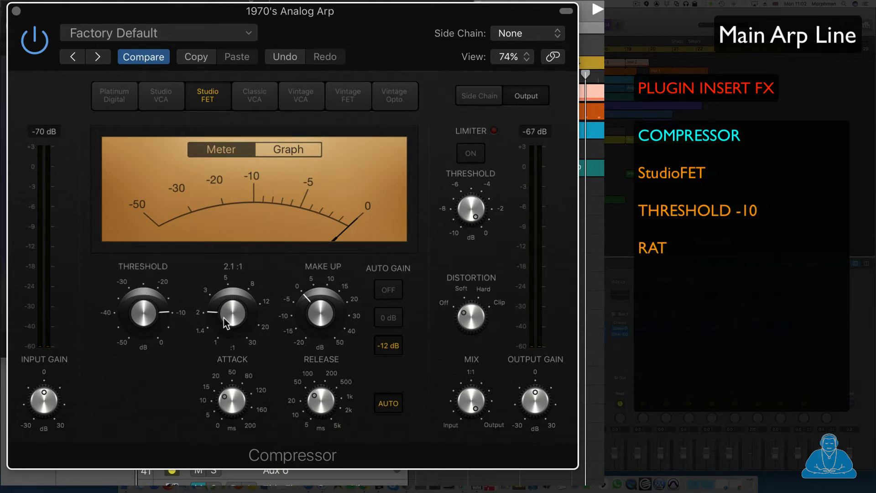
drag(229, 316, 231, 312)
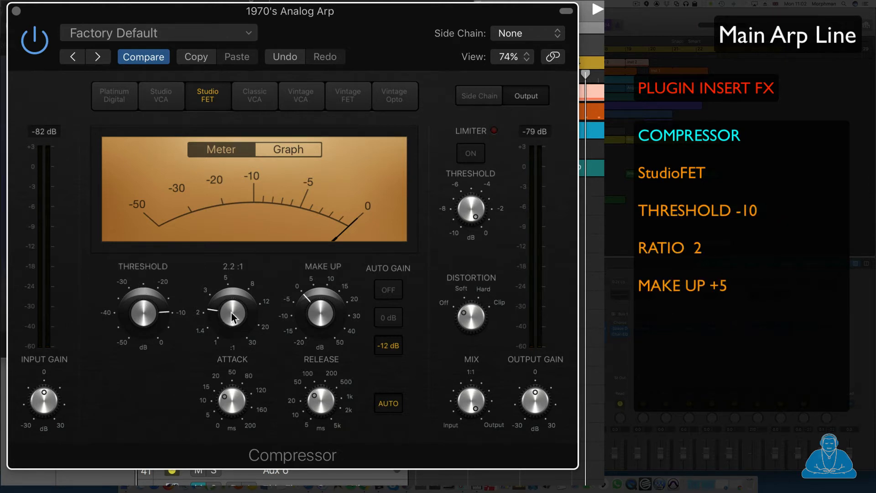
drag(322, 316, 324, 299)
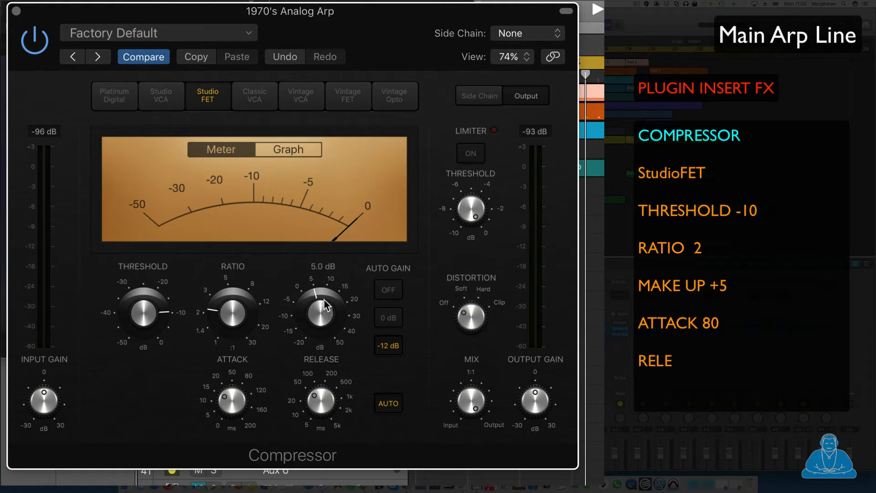
Set the compressor's attack to 83 ms and release to about 500 ms, audition the arp, and close both effect windows.
mouse_move(227, 407)
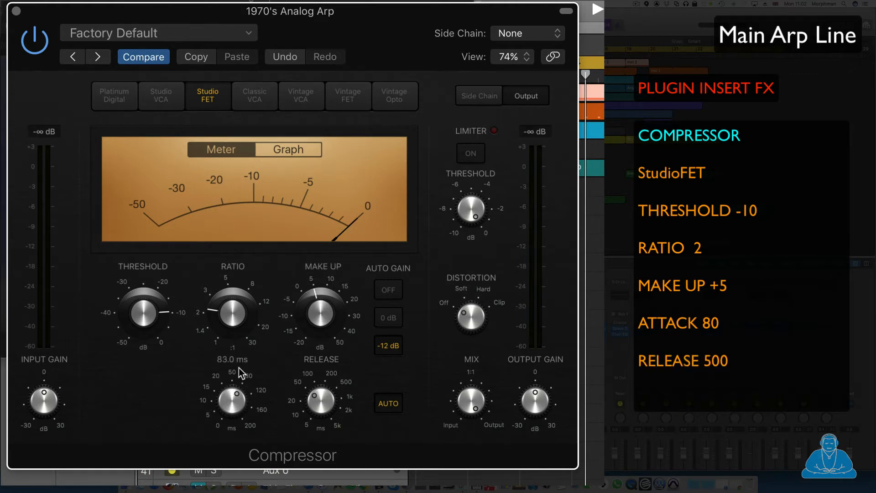
mouse_move(301, 398)
key(space)
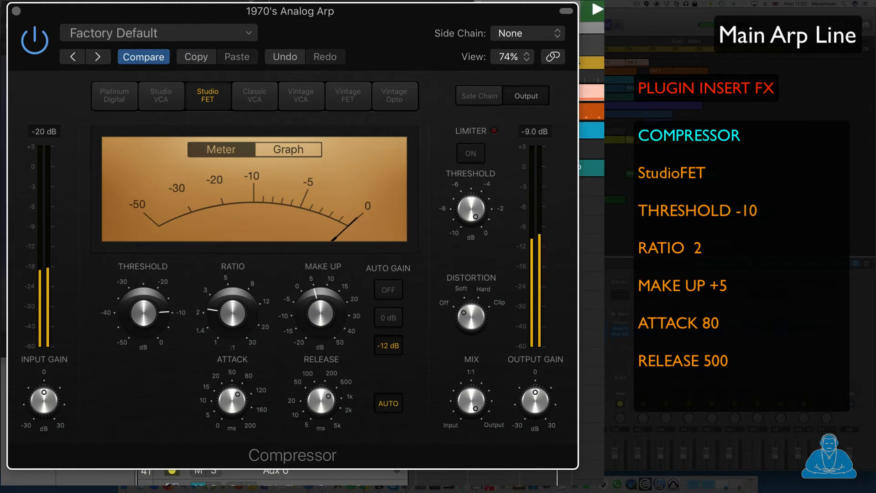
click(16, 11)
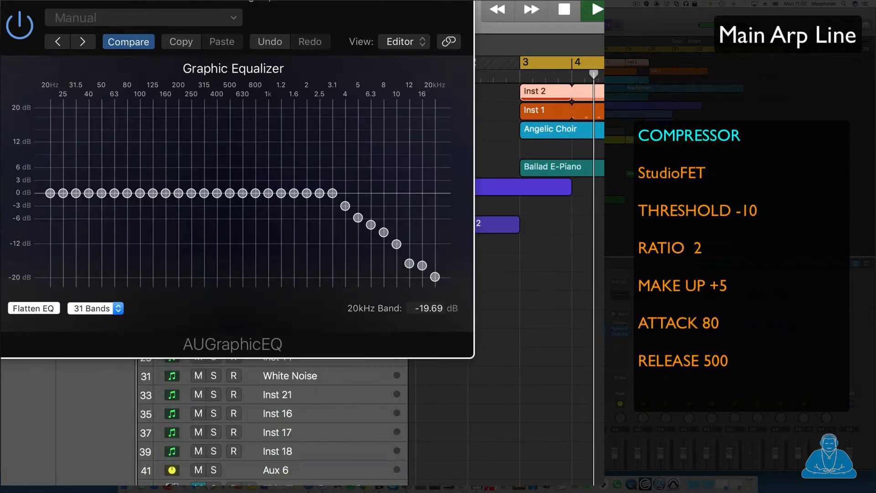
click(9, 19)
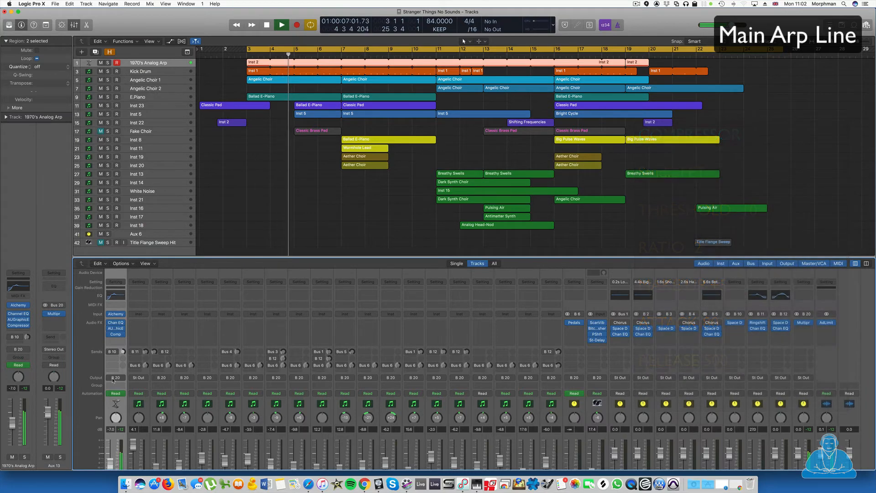
Examine the Space Designer plate reverb on the arp's Bus 10 send while the arp plays.
key(space)
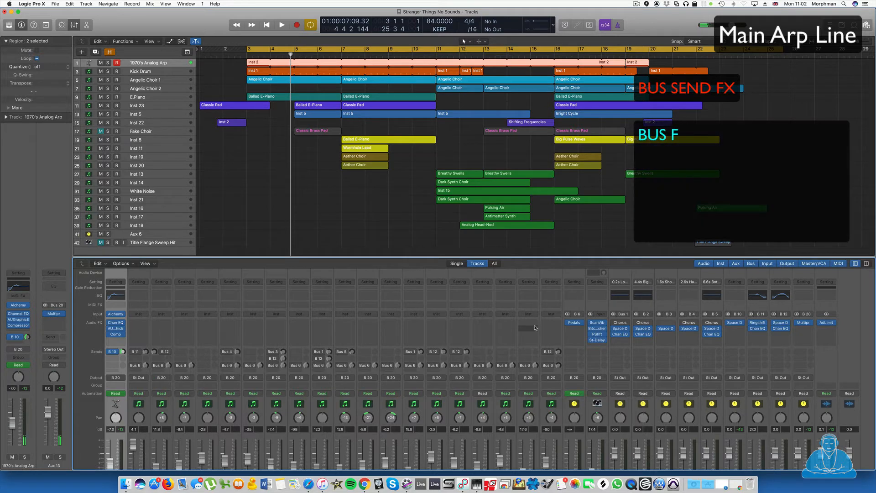
click(734, 323)
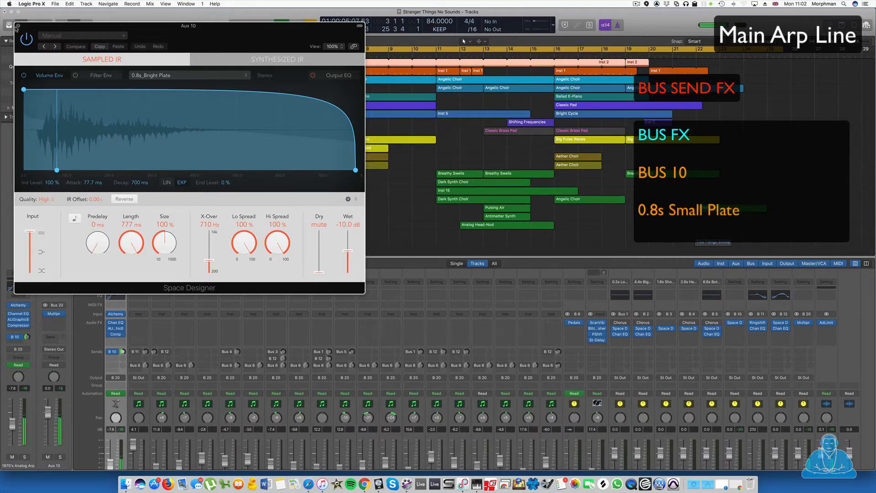
click(18, 27)
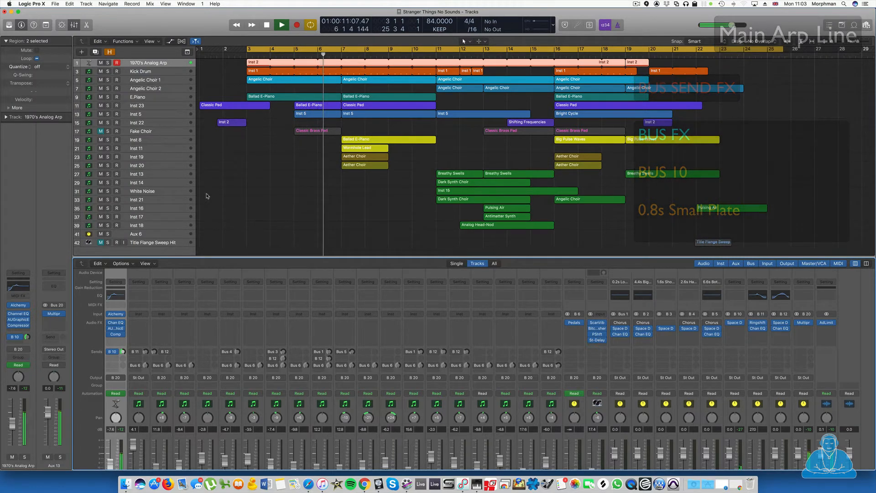
key(space)
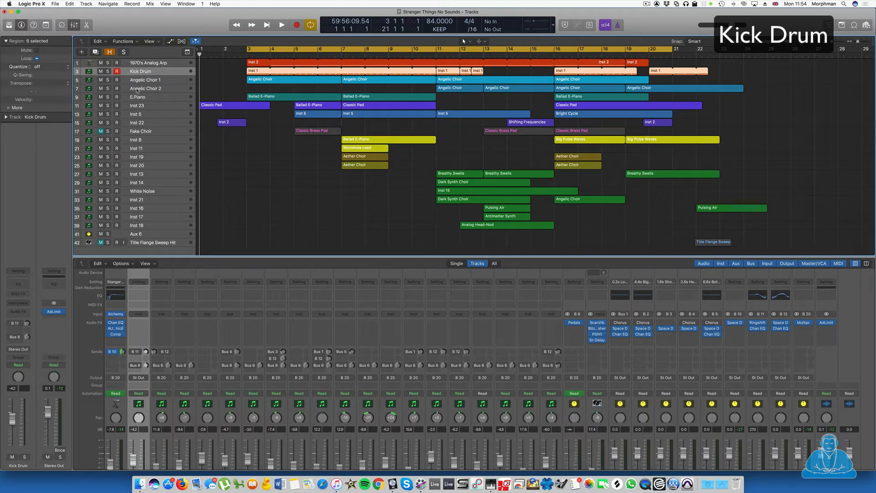
Load the stereo Ultrabeat drum synth as the instrument on the Kick Drum track.
click(20, 303)
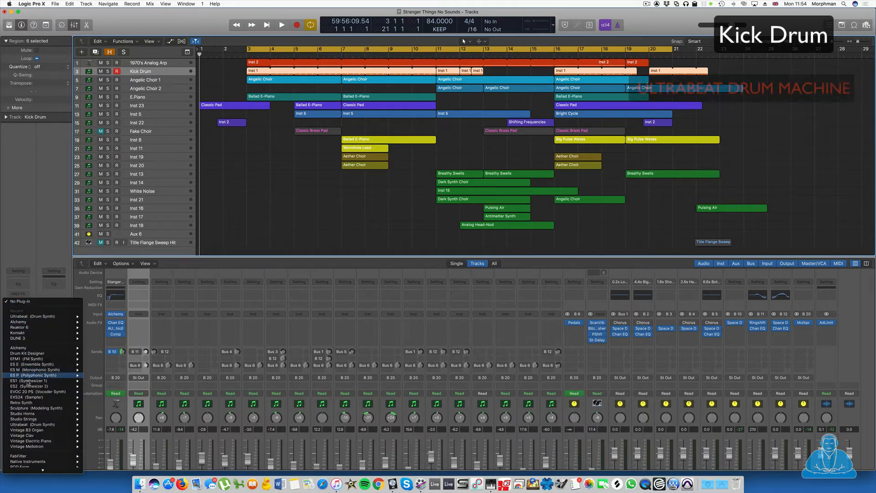
mouse_move(23, 424)
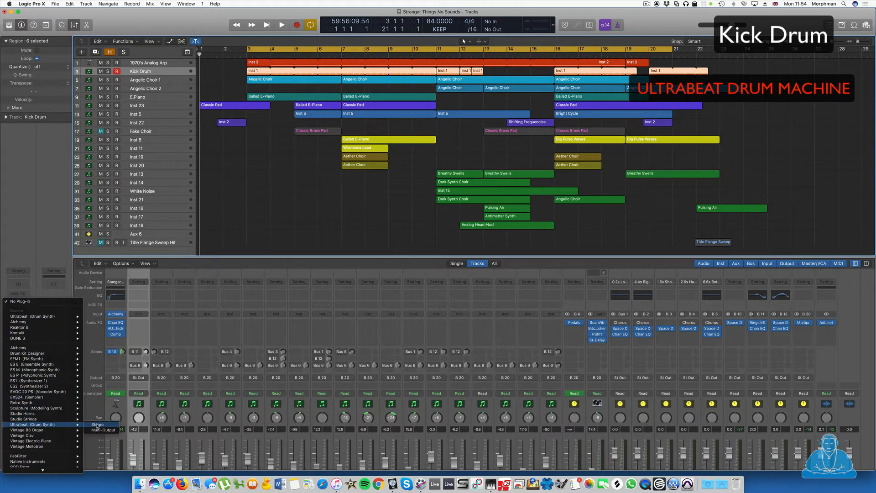
click(97, 424)
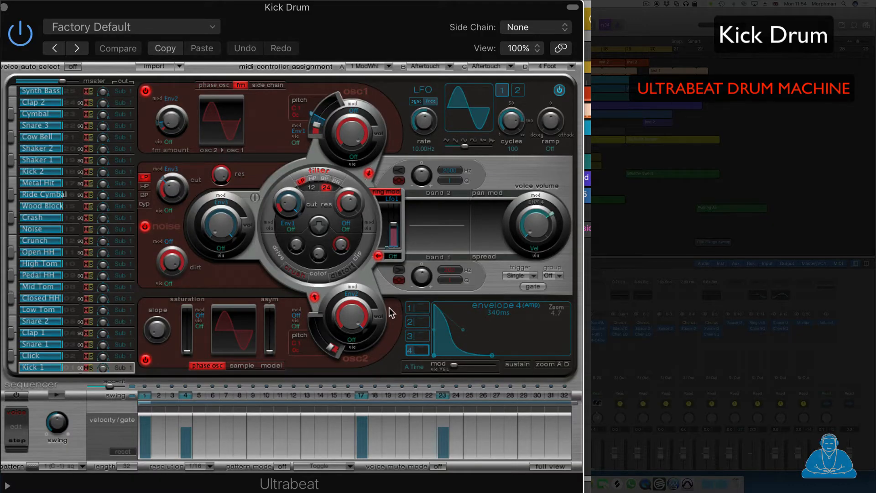
Slightly lengthen the attack of the amp envelope (envelope 4) for the Kick 1 voice in Ultrabeat.
mouse_move(434, 307)
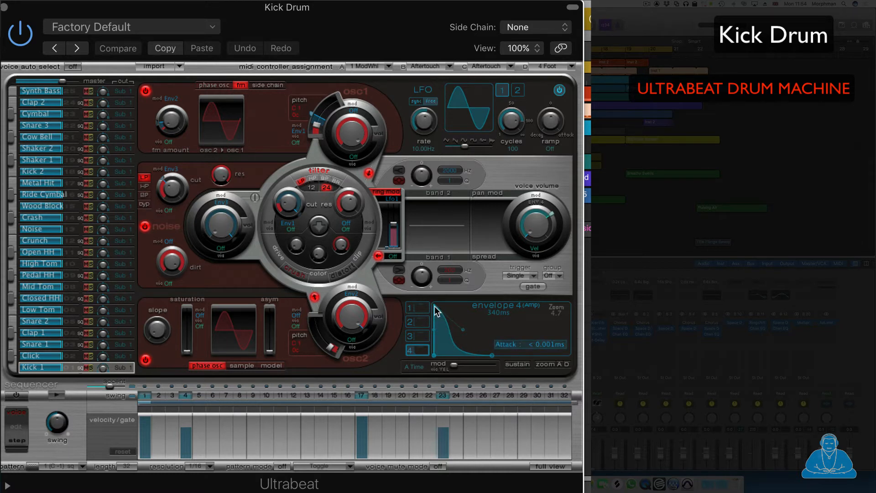
drag(435, 307, 437, 307)
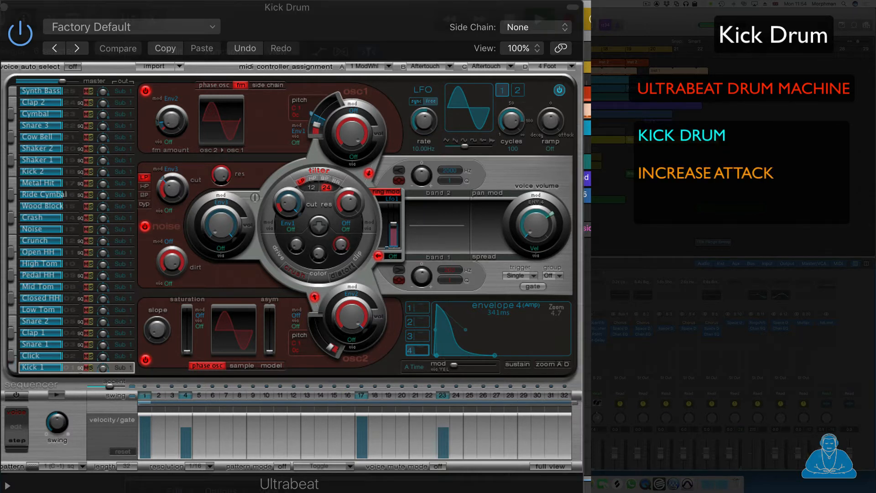
drag(438, 306, 435, 305)
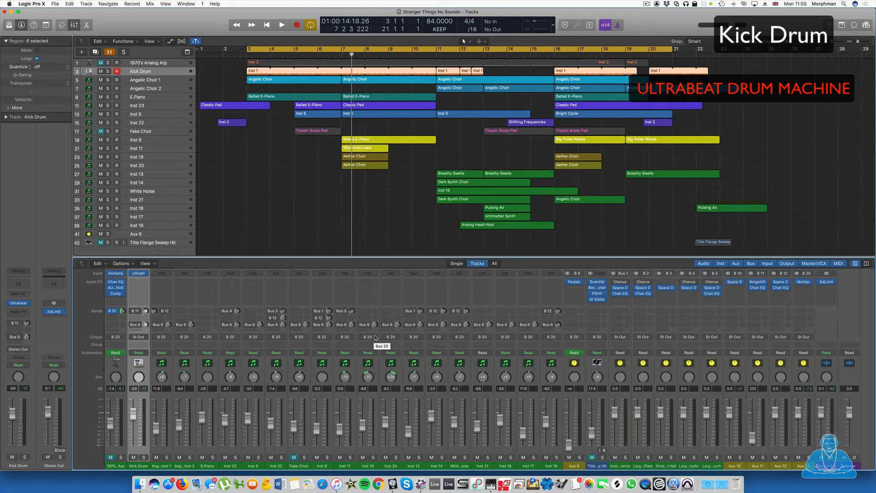
Insert a stereo Channel EQ on the Kick Drum track and boost the 100 Hz band by 5.5 dB at 186 Hz with Q 0.35.
click(141, 282)
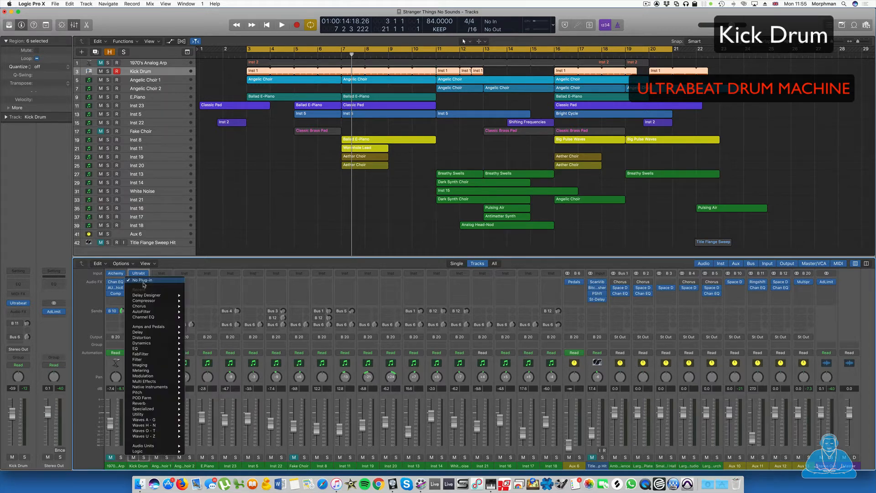
mouse_move(153, 317)
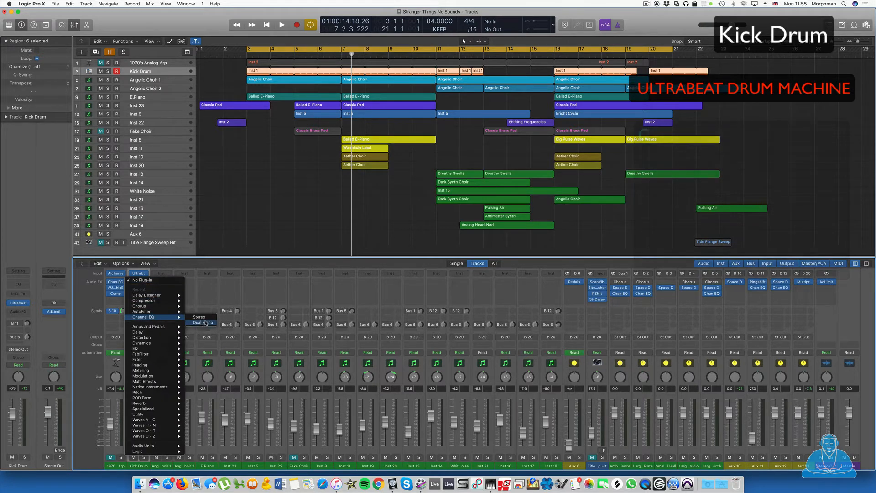
click(201, 317)
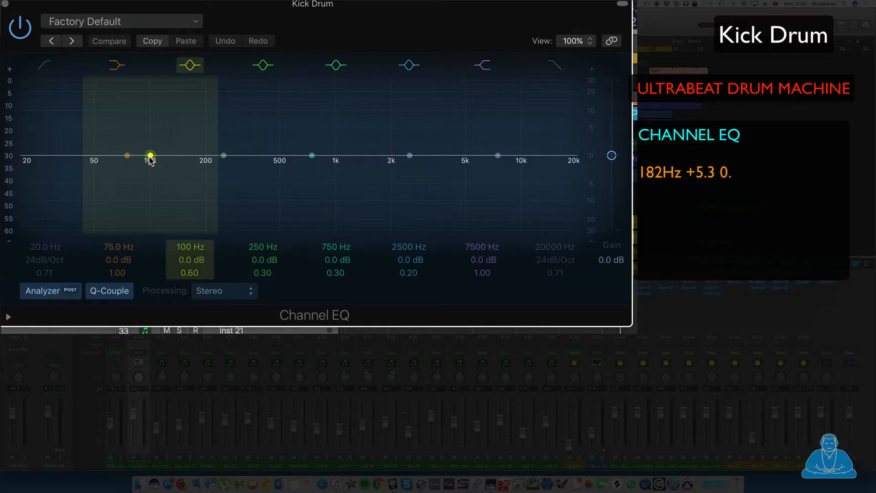
drag(92, 103, 110, 100)
drag(181, 147, 200, 145)
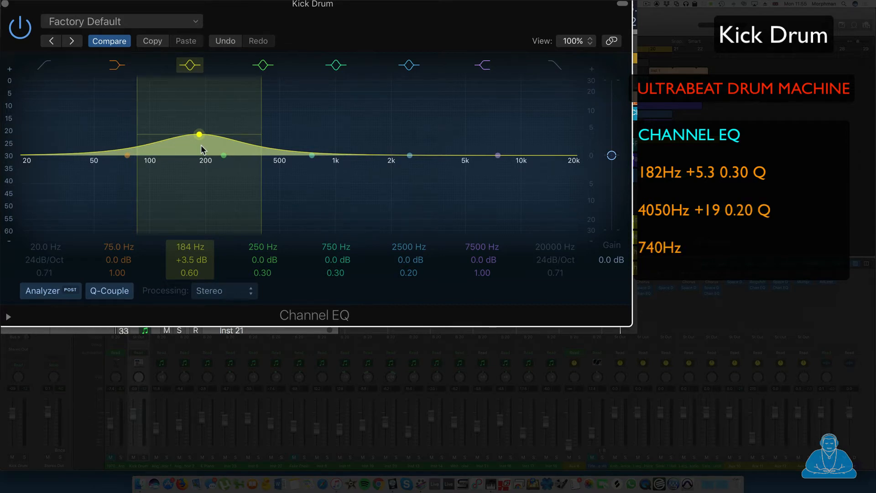
drag(201, 144, 201, 137)
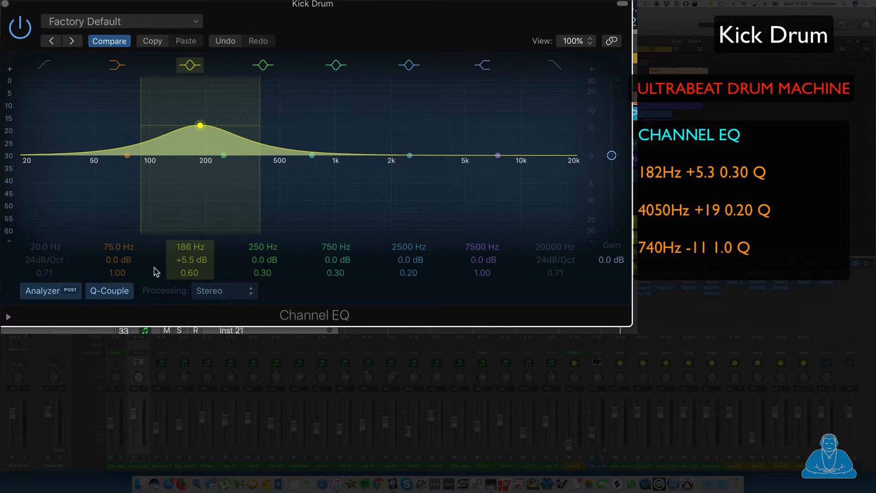
mouse_move(189, 273)
mouse_down()
mouse_move(189, 265)
mouse_move(189, 279)
mouse_up()
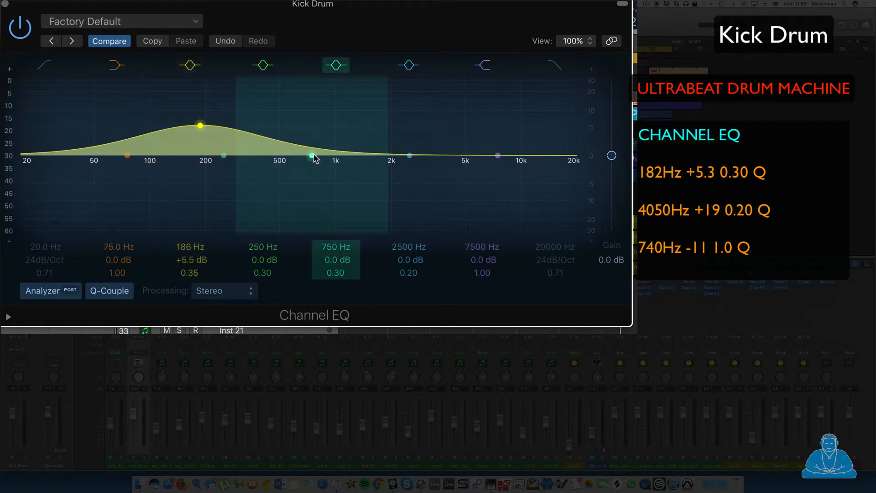
Cut the EQ's 750 Hz band by 11.5 dB with Q 0.98, and boost the 2500 Hz band by 6 dB at 4350 Hz.
drag(311, 156, 311, 193)
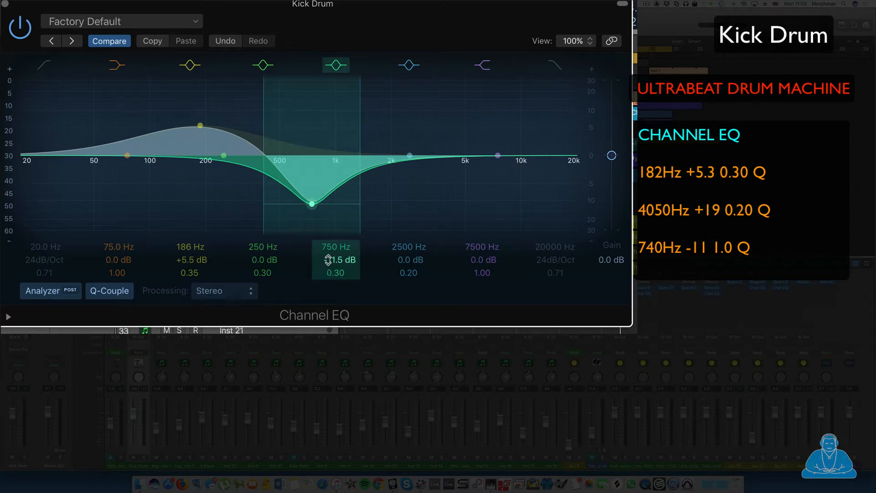
drag(328, 274, 329, 256)
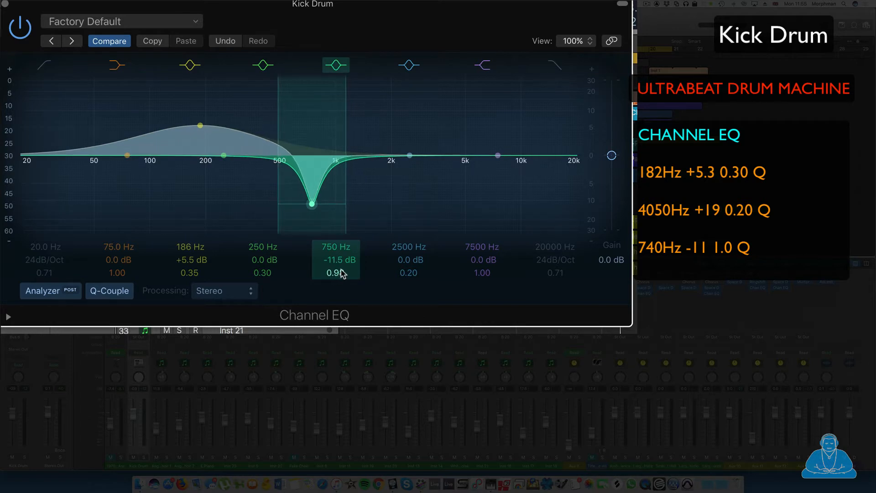
drag(398, 247, 398, 228)
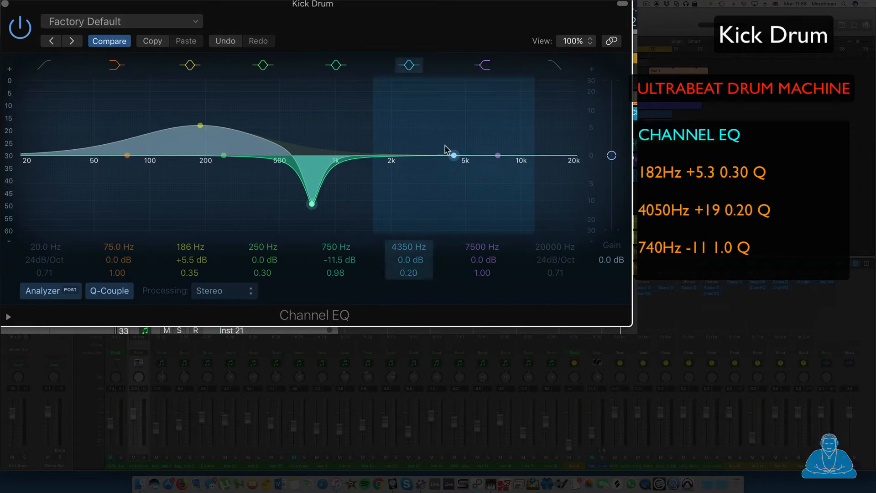
drag(454, 155, 452, 135)
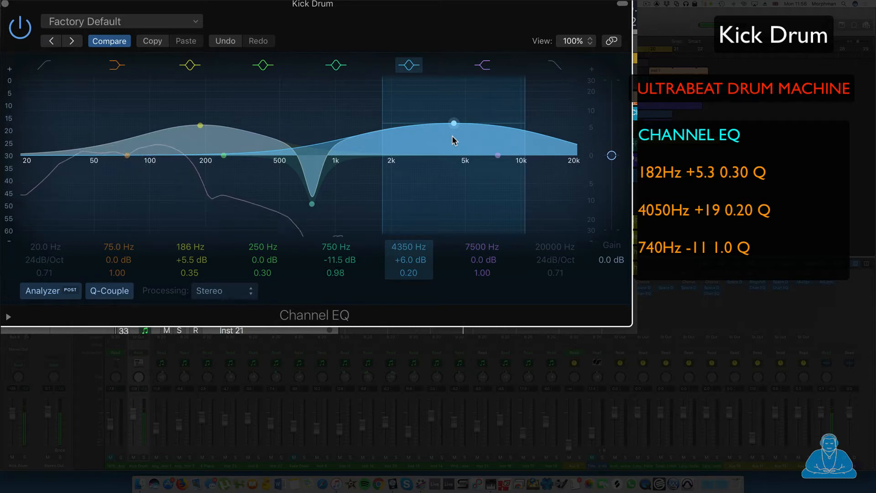
Compare the playing kick with the Channel EQ bypassed and enabled, and close the EQ window.
click(14, 30)
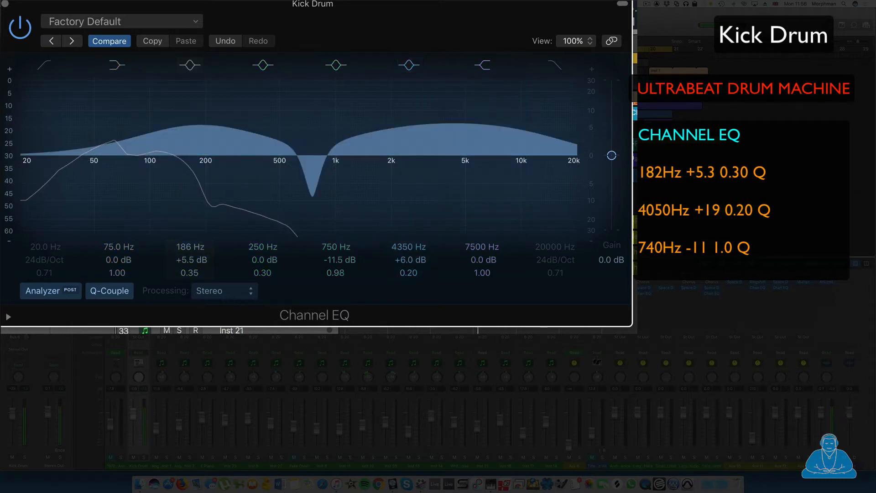
click(15, 29)
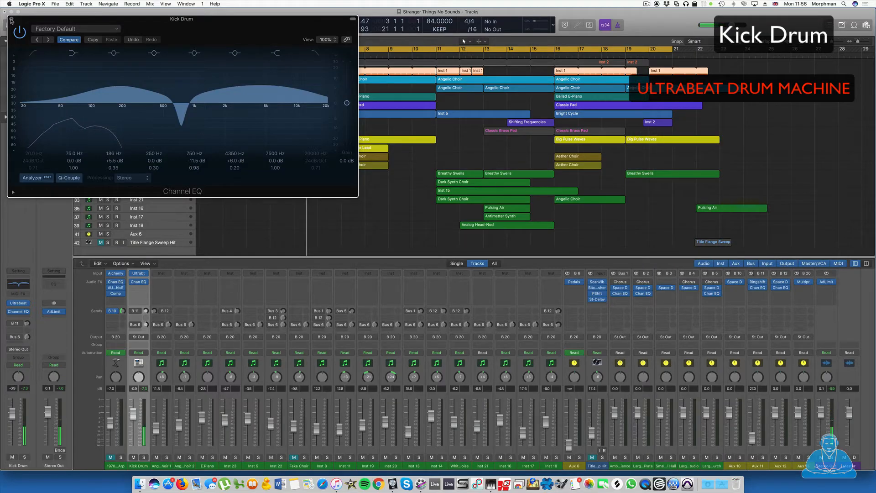
click(11, 19)
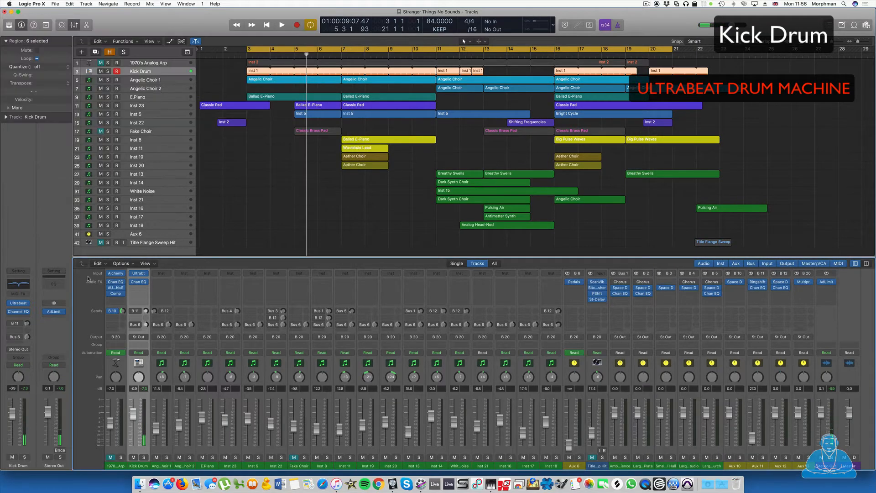
Insert a stereo AutoFilter after the Kick Drum's EQ with fatness and envelope at 100% and a raised cutoff.
click(143, 291)
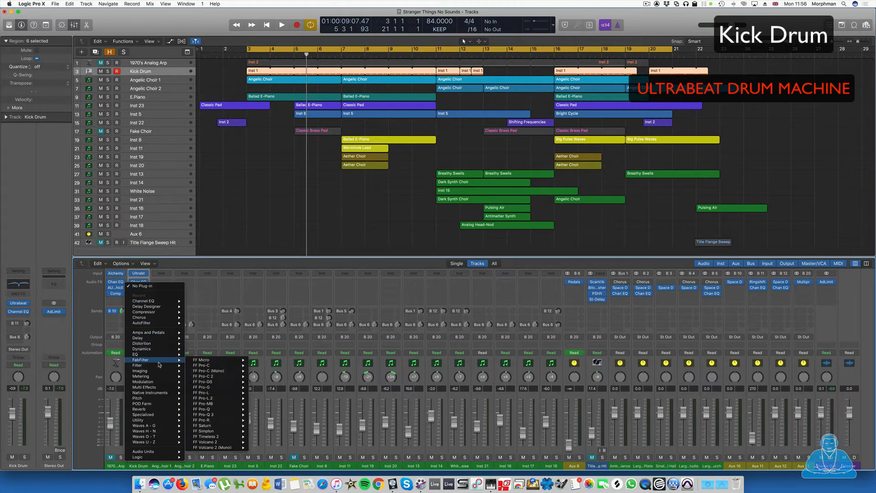
mouse_move(159, 367)
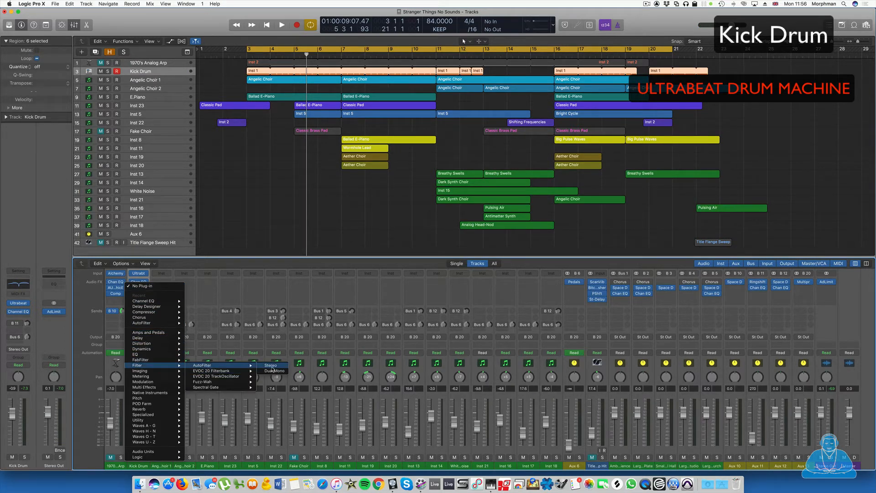
click(269, 365)
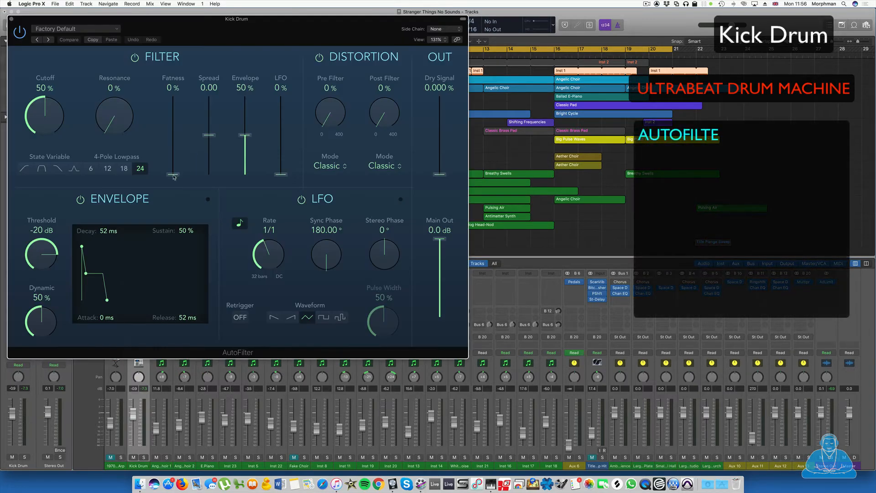
drag(174, 176, 173, 93)
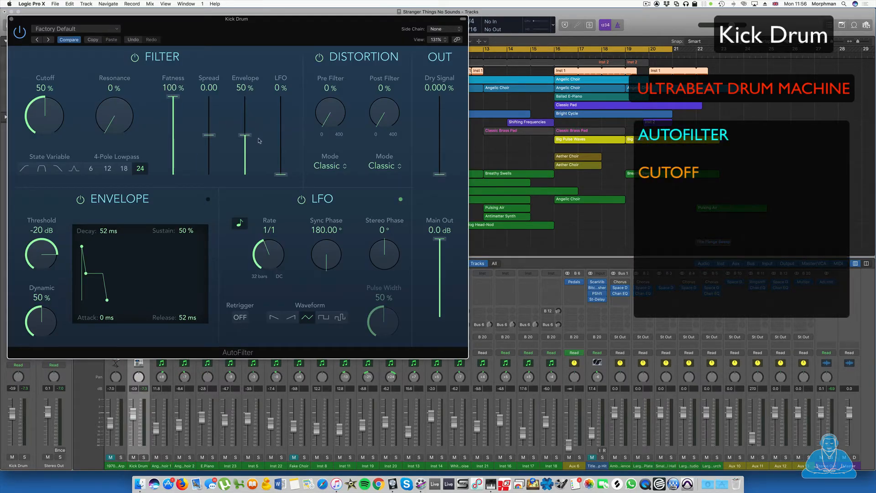
drag(247, 135, 245, 93)
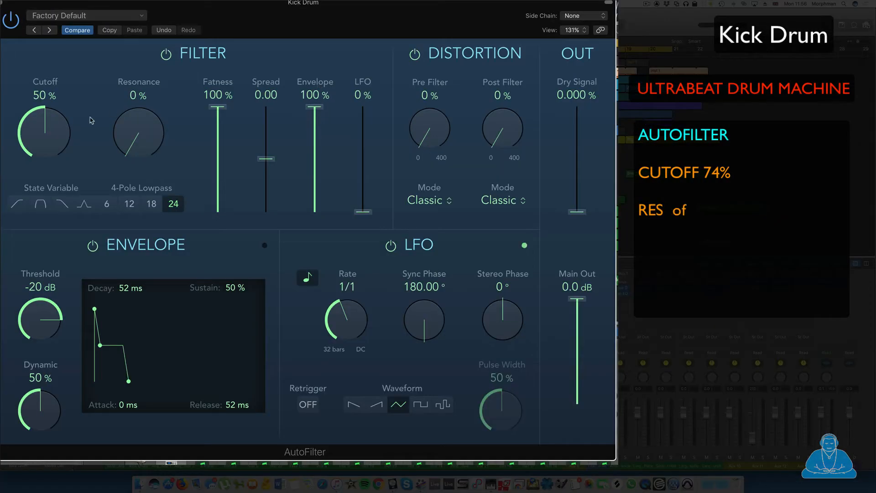
drag(40, 121, 58, 133)
click(2, 3)
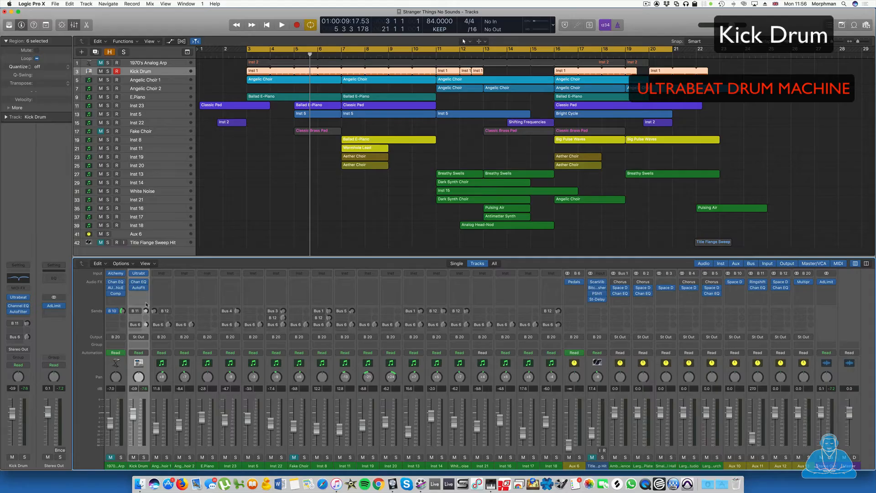
Insert a Chorus after the Kick Drum's AutoFilter with rate 0.7 Hz, intensity 11% and mix 24%.
click(146, 294)
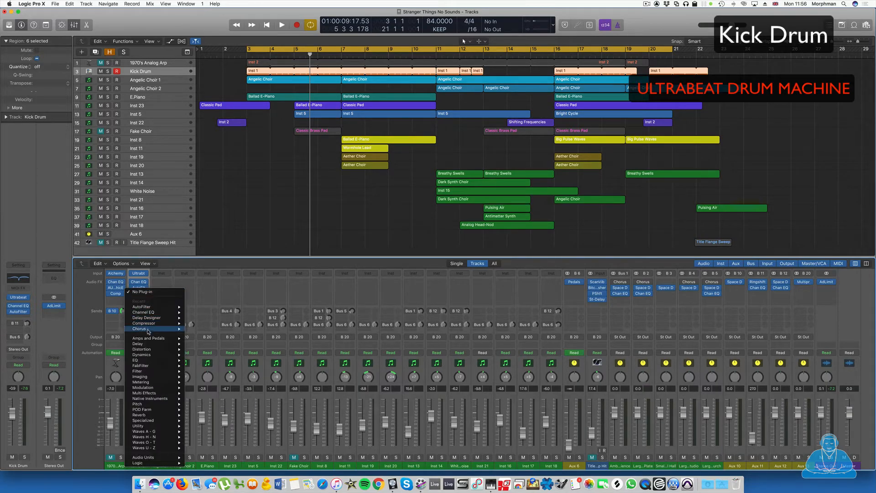
click(201, 328)
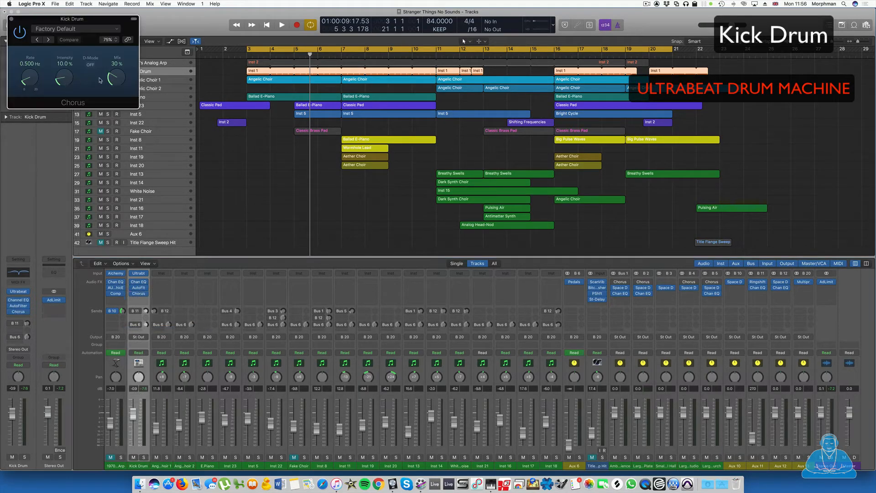
drag(29, 79, 31, 77)
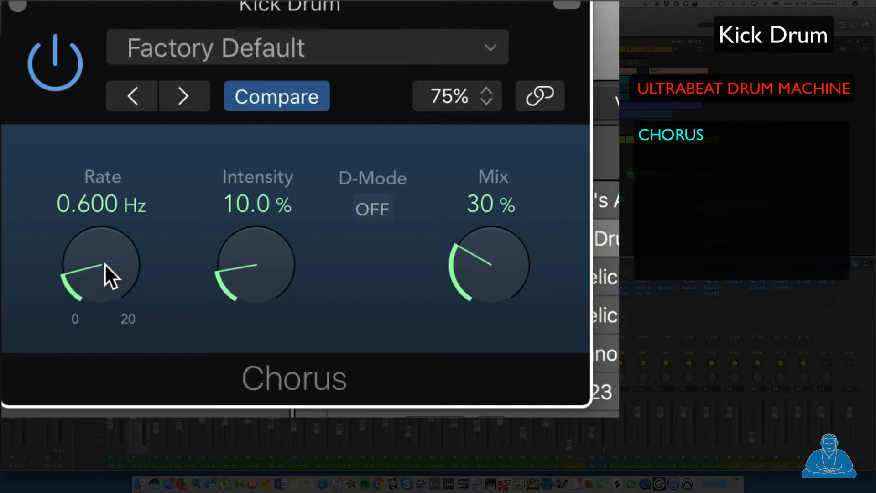
drag(105, 264, 118, 254)
drag(500, 265, 491, 287)
drag(225, 259, 255, 263)
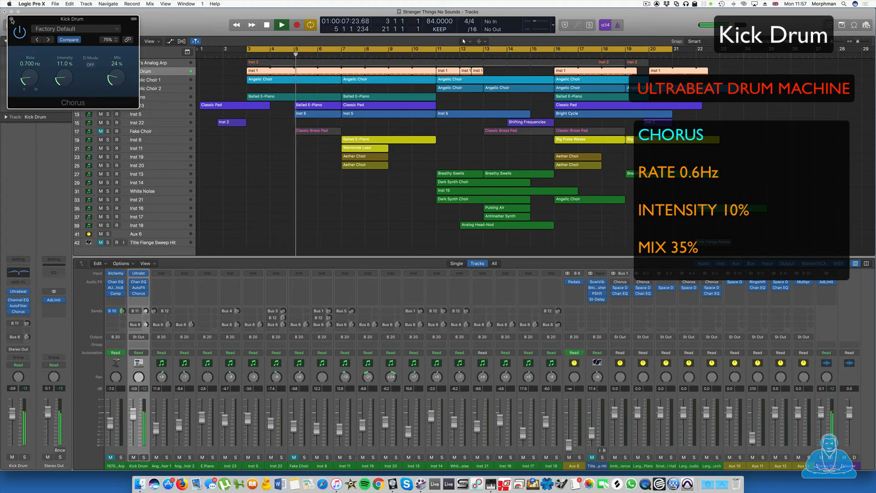
click(12, 20)
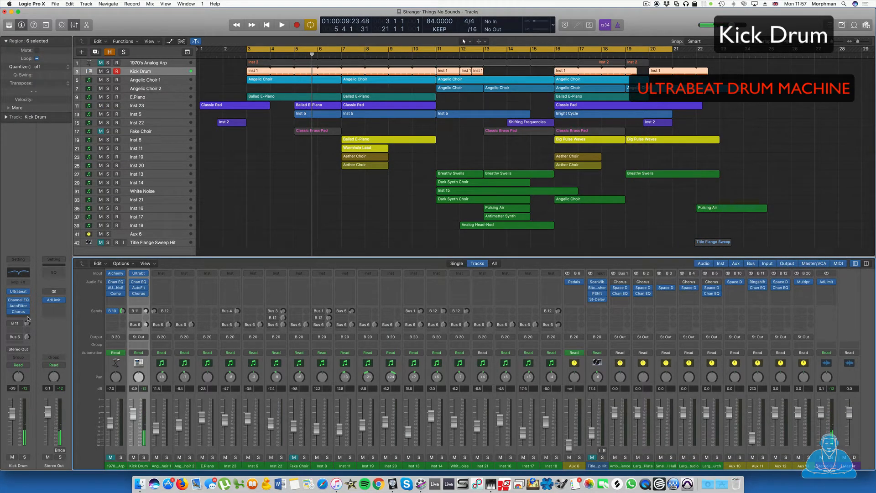
Insert a stereo Compressor after the Kick Drum's Chorus, using the Studio FET model with the threshold at about -22 dB.
click(27, 317)
mouse_move(23, 353)
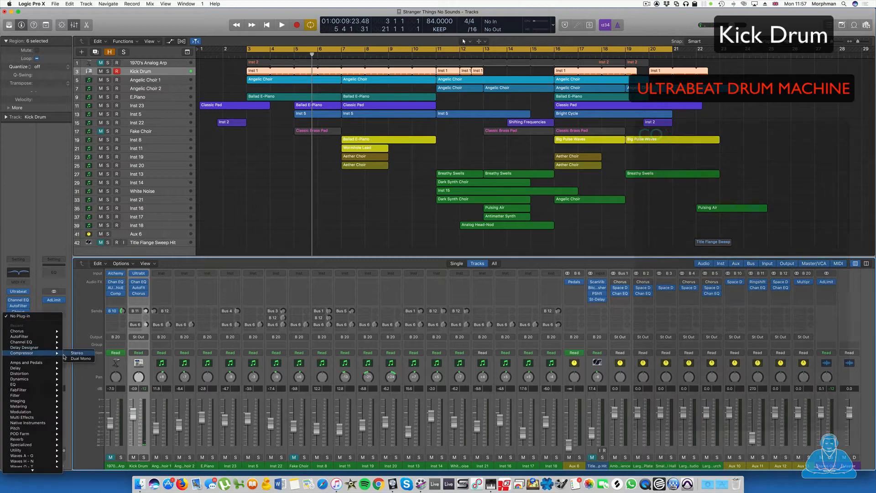
click(76, 353)
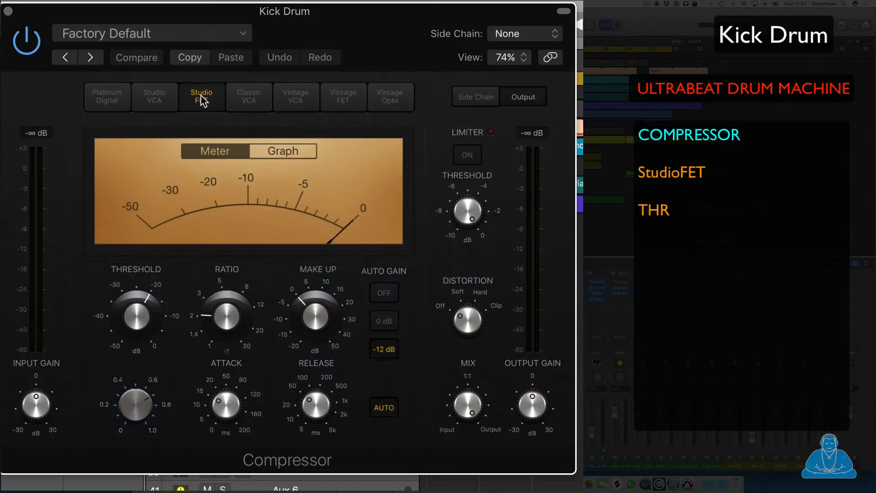
click(98, 57)
drag(151, 301, 141, 322)
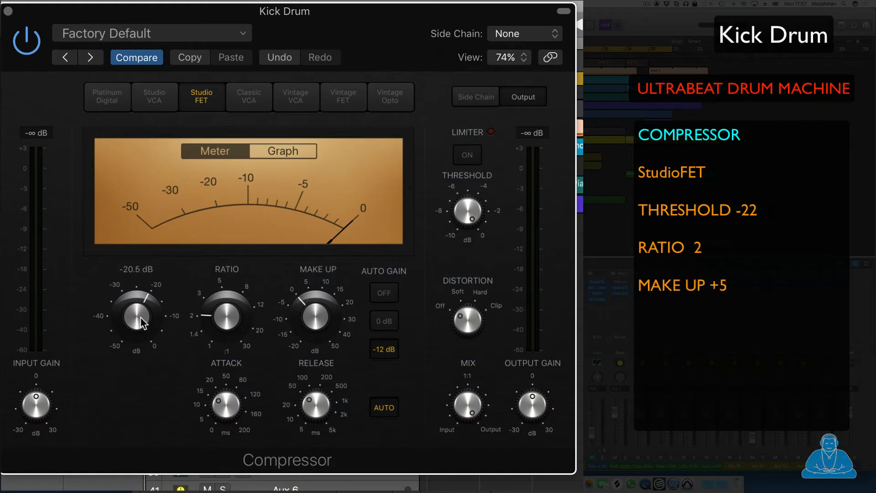
drag(140, 318, 141, 325)
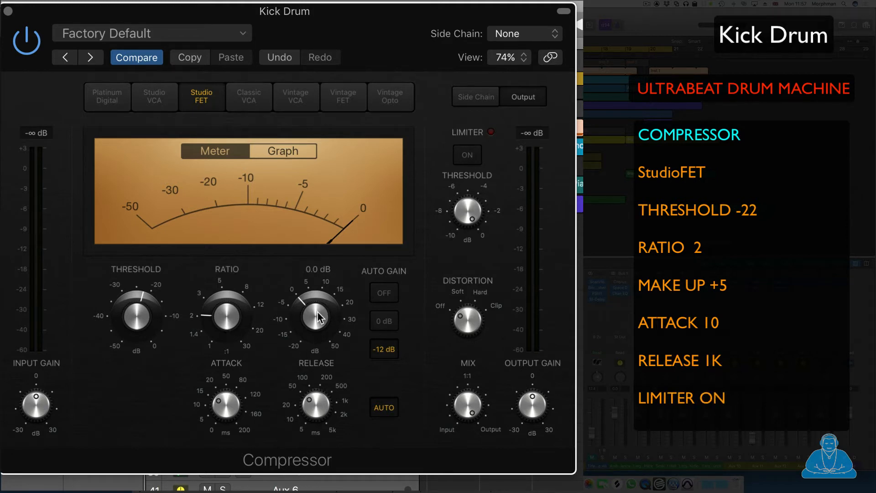
Set the compressor's attack to about 10 ms, lengthen its release and enable the limiter, auditioning the kick.
drag(227, 404, 228, 423)
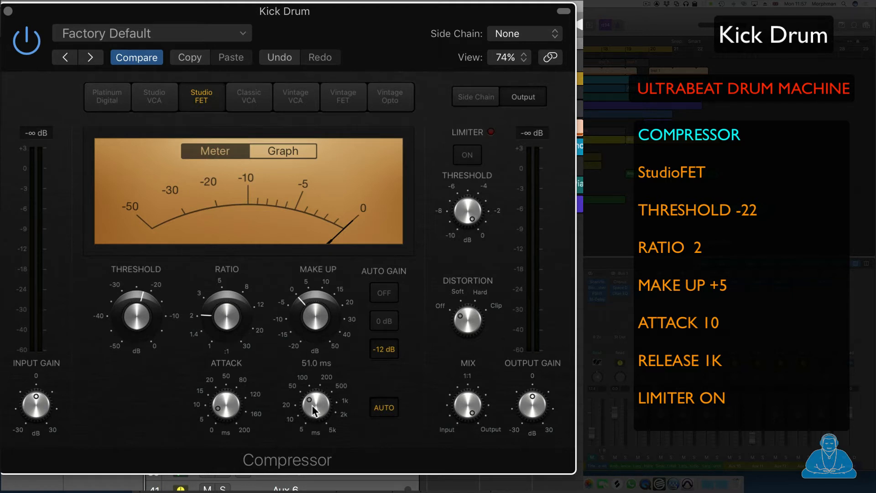
drag(312, 406, 314, 357)
key(space)
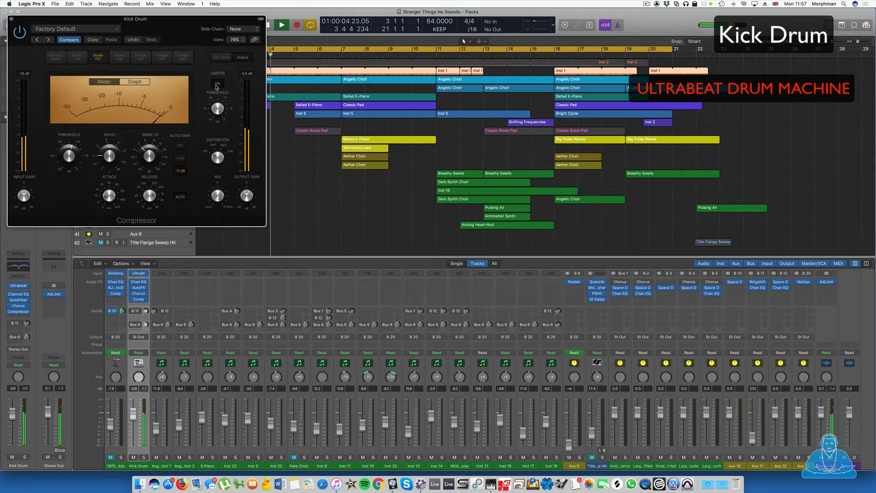
key(space)
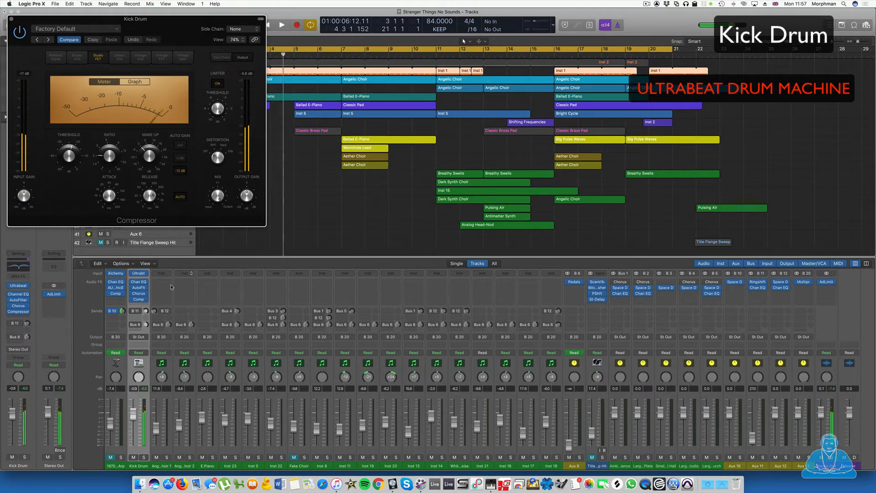
Insert a Delay Designer after the Kick Drum's Compressor with the 1/16 delay setting, audition it and close the plug-in windows.
click(145, 305)
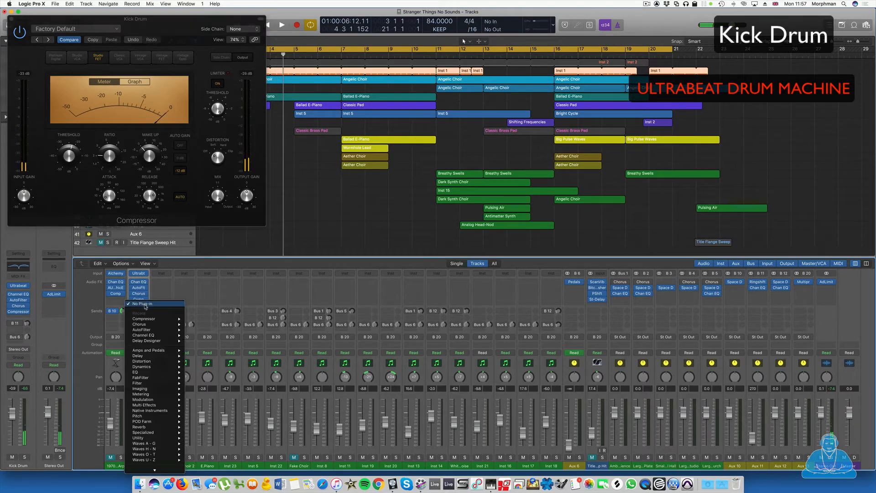
mouse_move(150, 342)
click(207, 341)
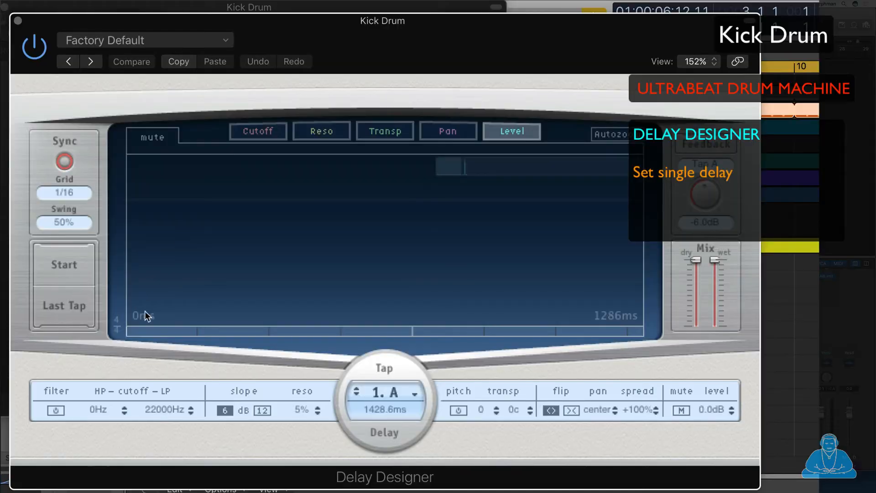
click(175, 37)
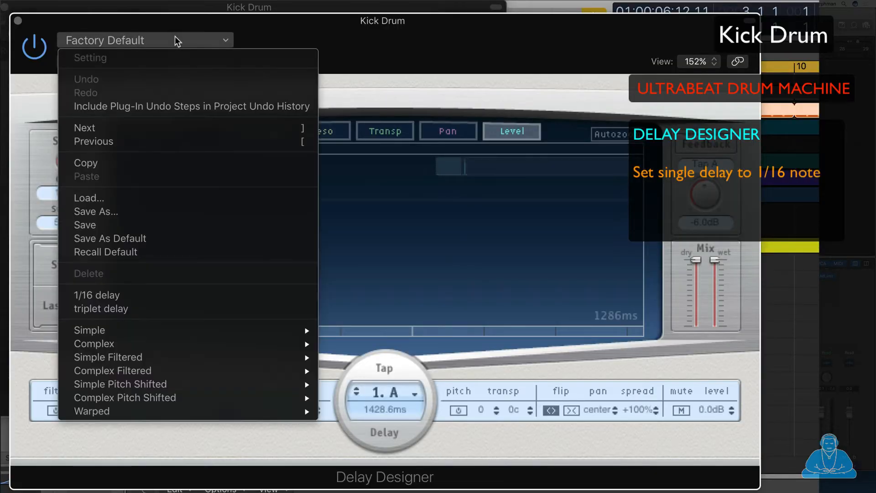
click(184, 295)
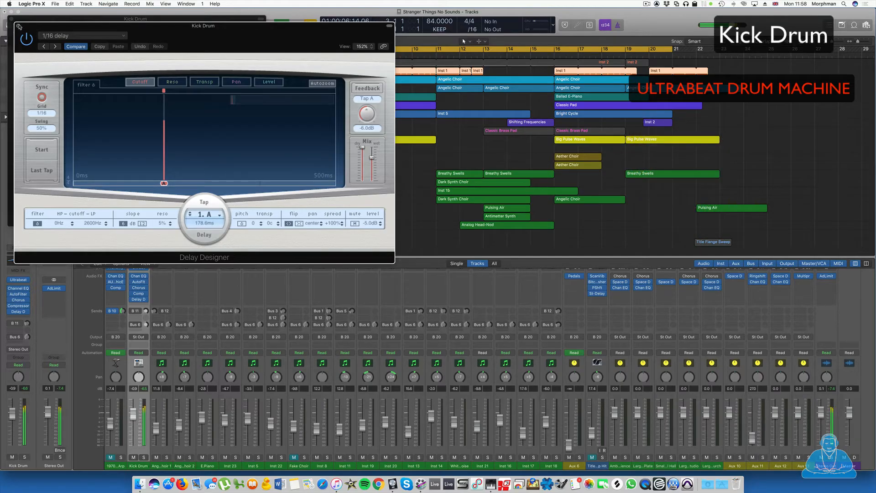
click(18, 21)
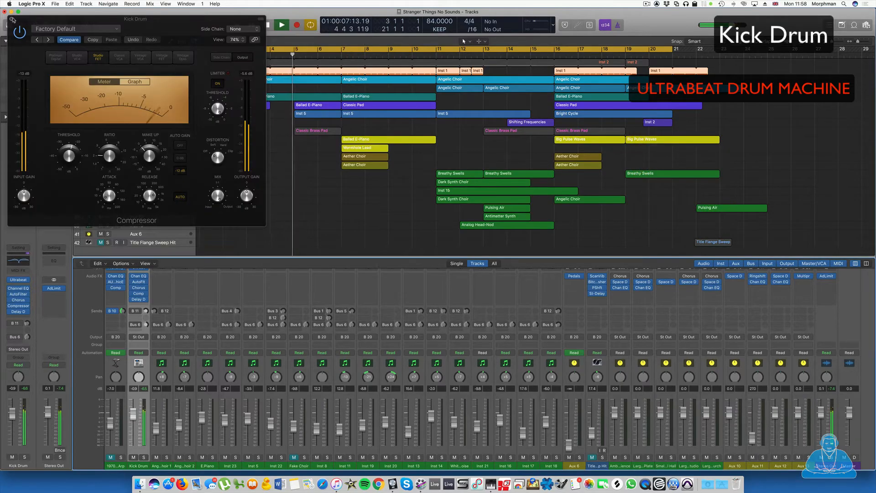
click(12, 20)
key(space)
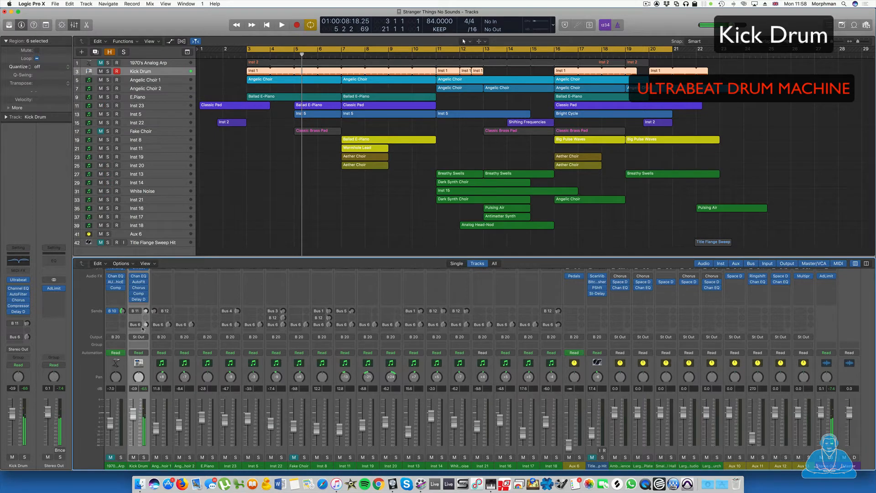
Enable the Kick Drum's Bus 11 and Bus 6 sends, inspecting Aux 11's Ringshifter and Aux 6's Pedalboard.
click(132, 311)
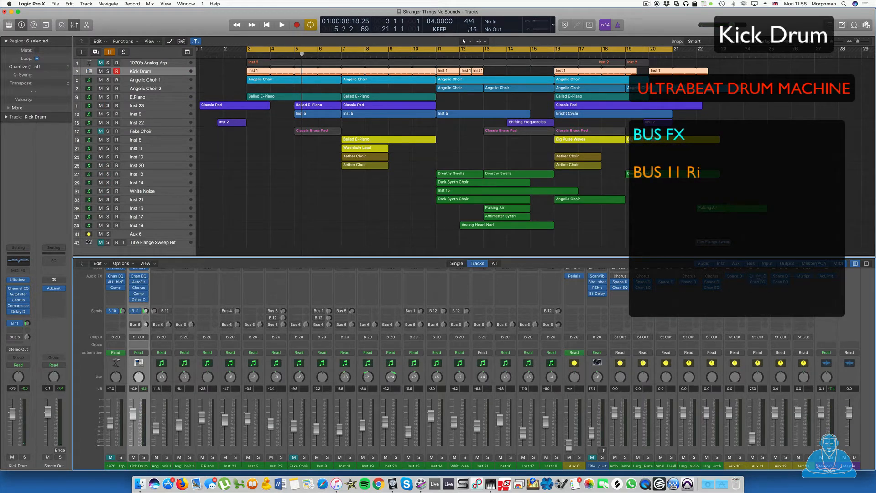
click(757, 277)
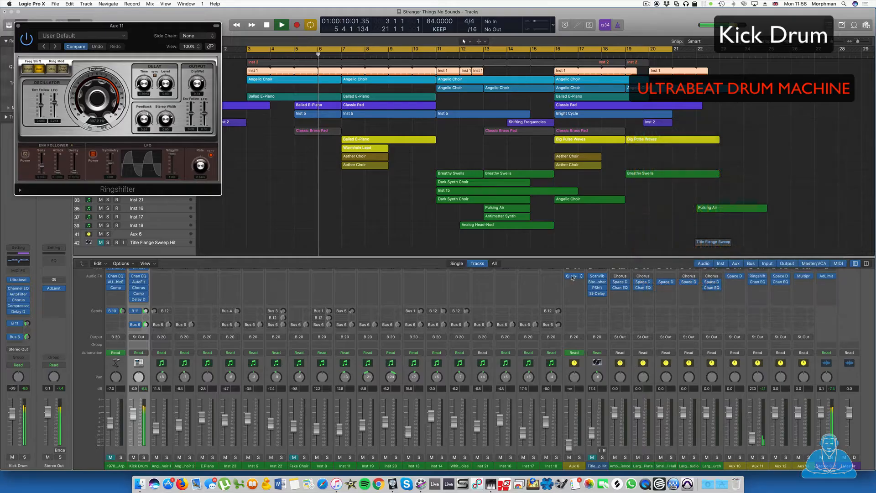
click(570, 276)
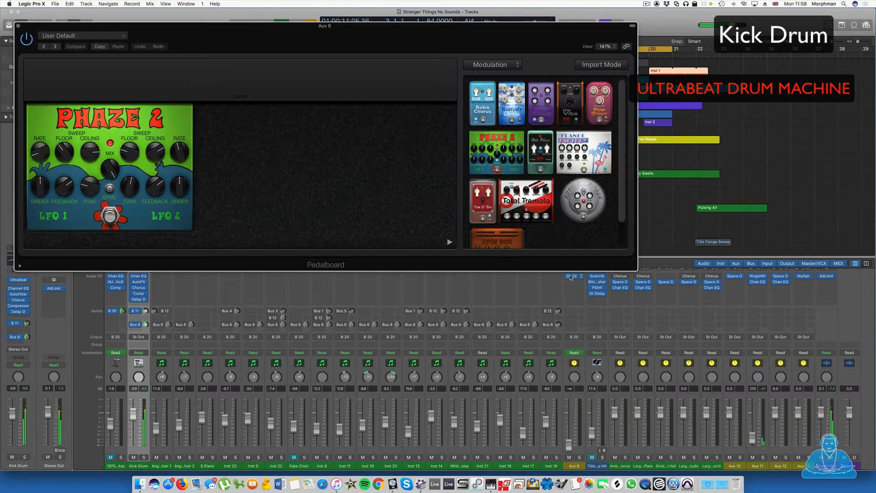
click(18, 26)
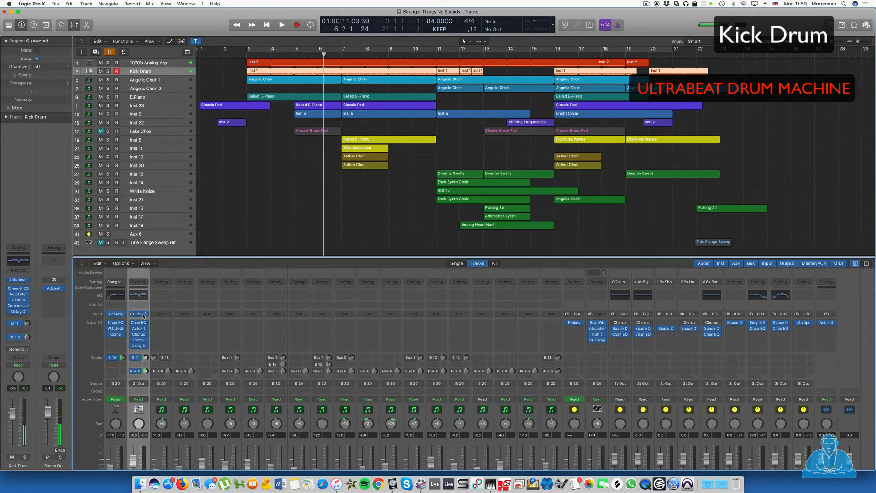
Reopen the Kick Drum's Ultrabeat and slightly adjust its envelope curve, auditioning the kick in the mix.
click(145, 314)
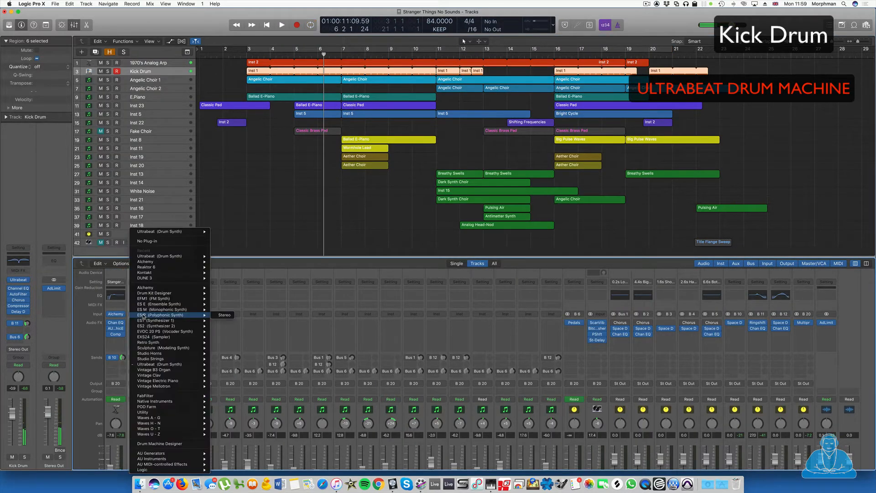
click(106, 313)
click(139, 314)
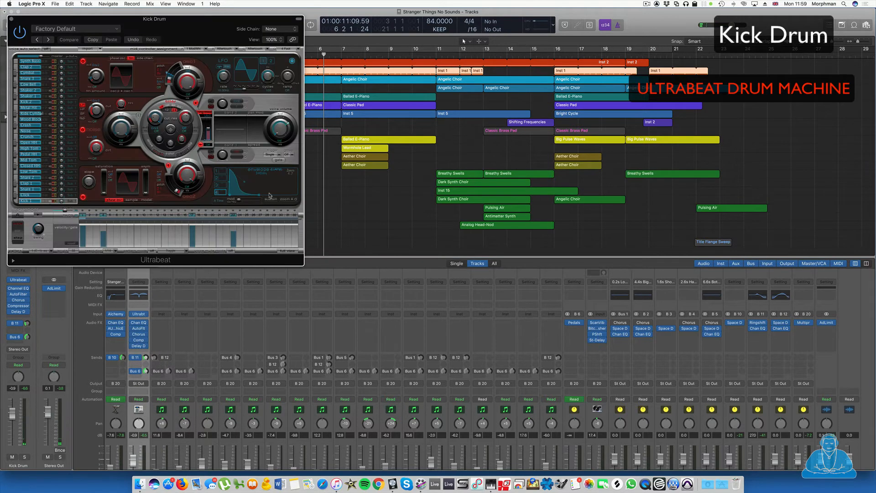
drag(230, 170, 231, 172)
key(space)
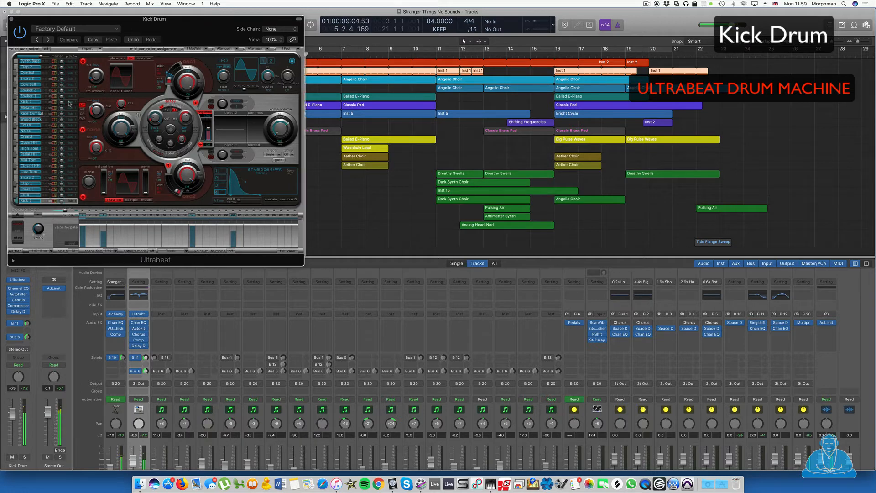
key(space)
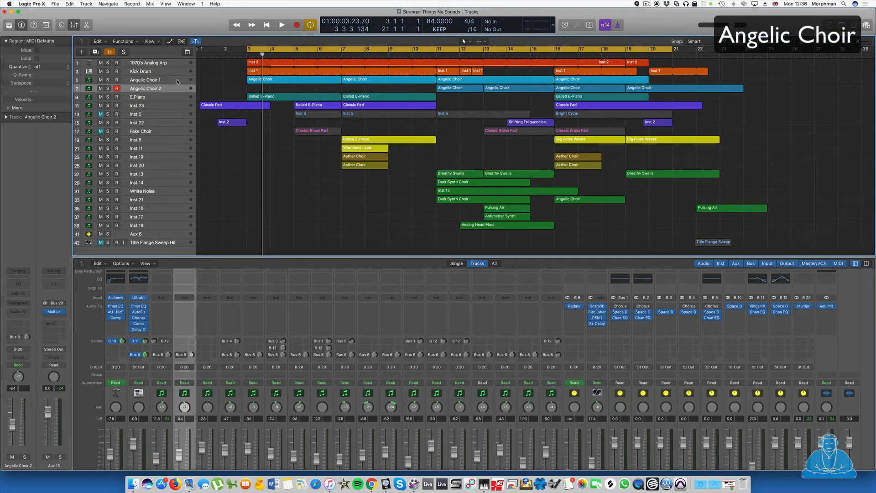
Load a stereo Alchemy instrument on Angelic Choir 1, search its presets for "angelic" and choose Angelic Choir.
click(150, 81)
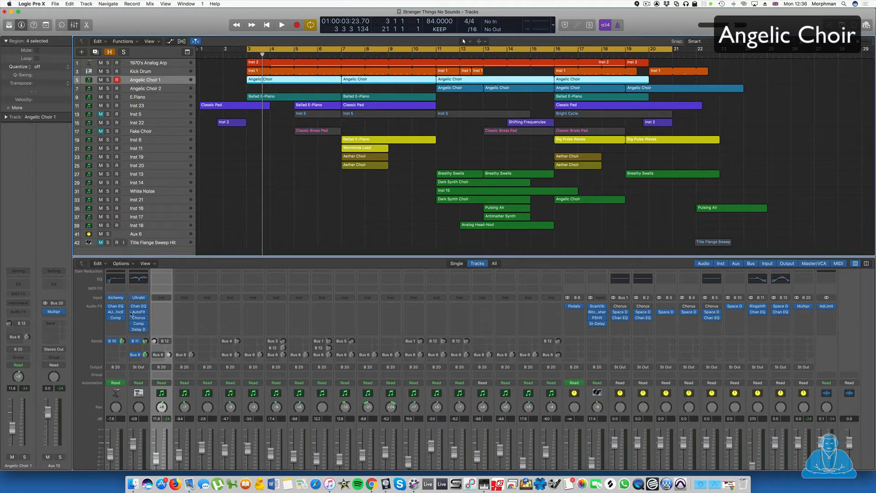
click(168, 298)
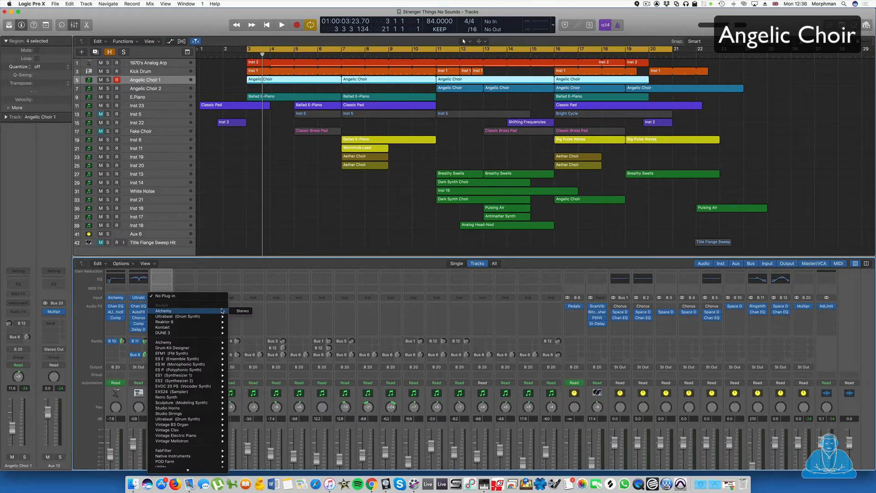
click(120, 212)
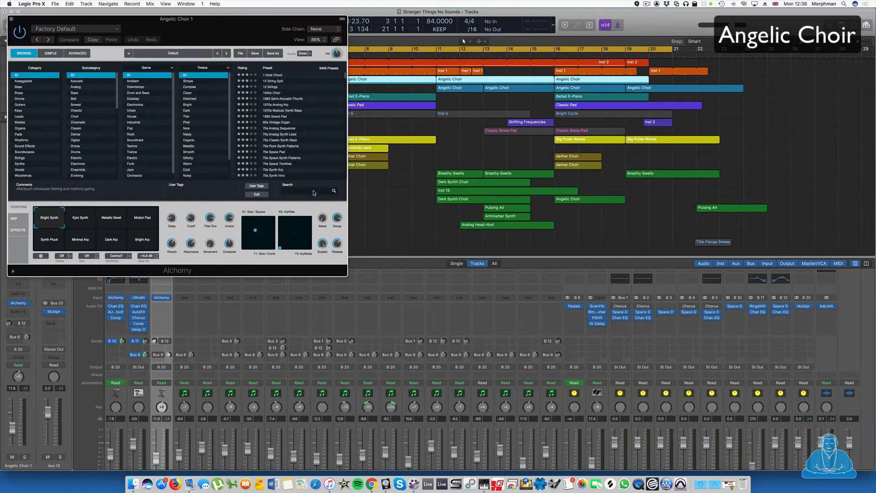
click(314, 192)
text(angelic)
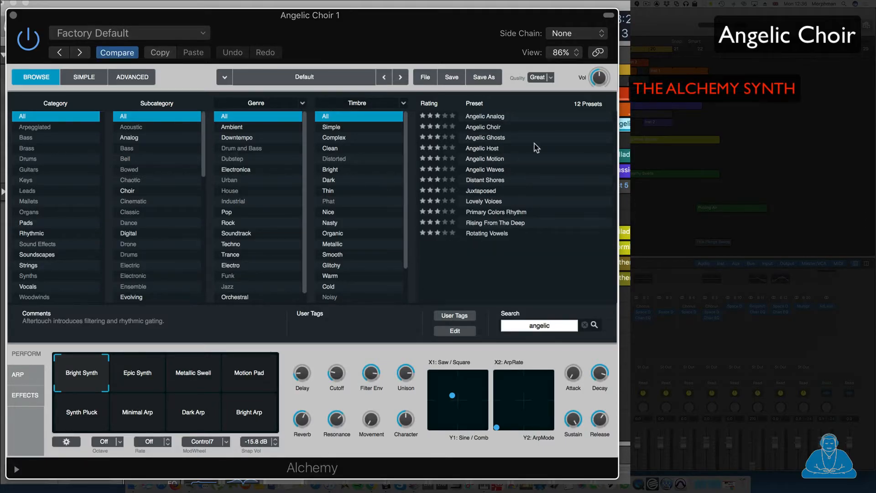
click(488, 128)
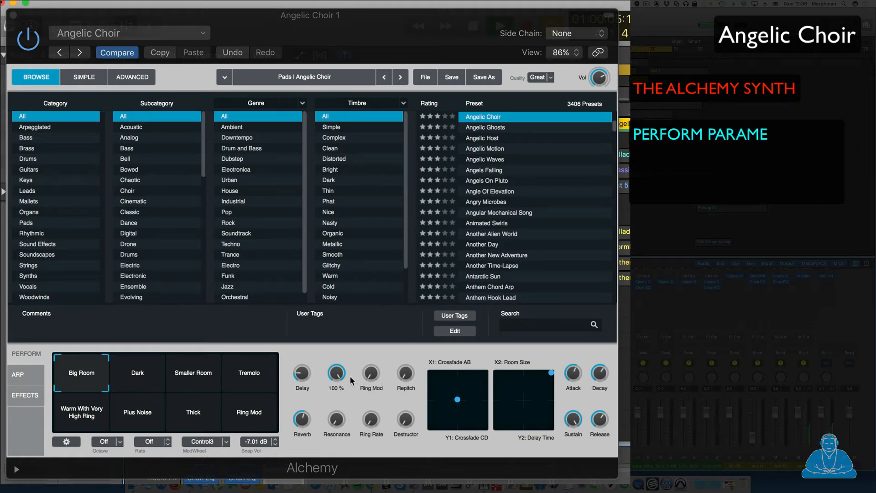
Lower the Angelic Choir preset's cutoff to about 67% and audition the soloed track.
drag(336, 373, 338, 429)
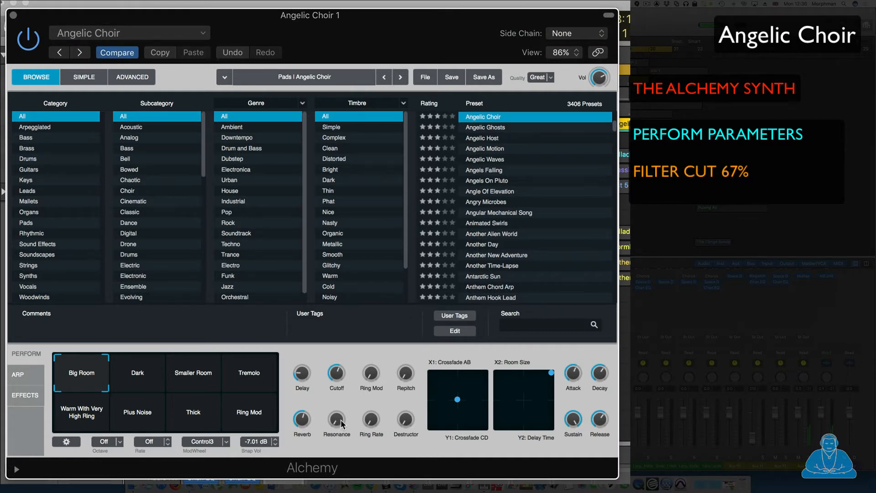
click(14, 16)
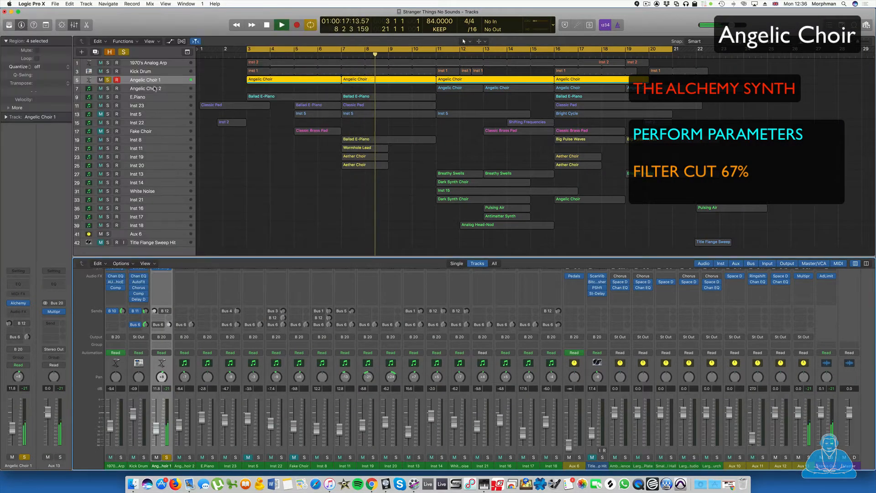
click(157, 89)
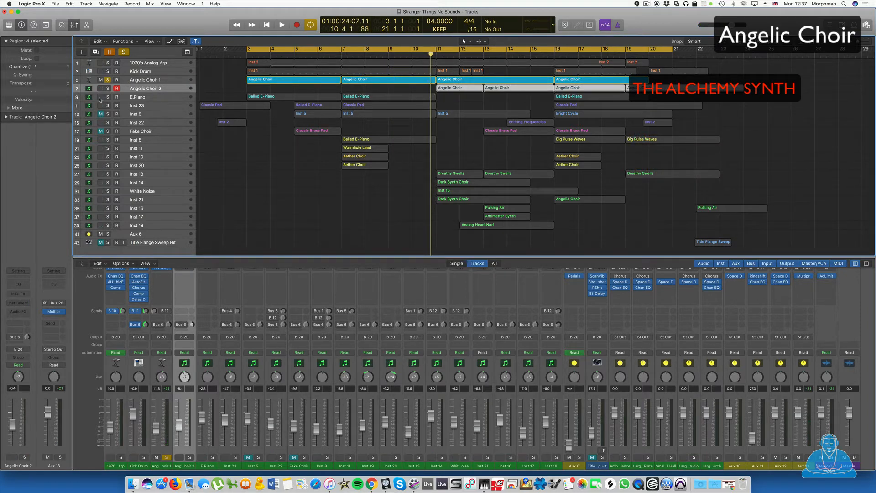
Insert a stereo Channel EQ on Angelic Choir 1 with a low cut at 124 Hz and a 6.5 dB boost at 475 Hz.
click(149, 81)
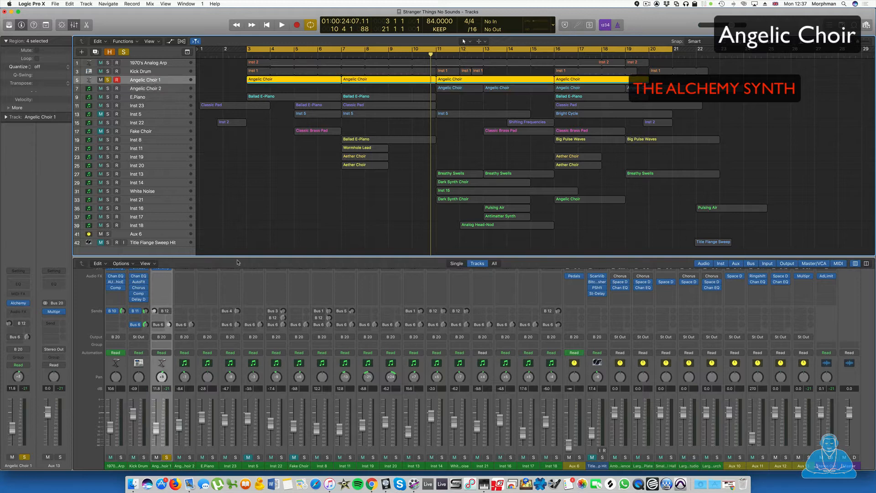
click(168, 277)
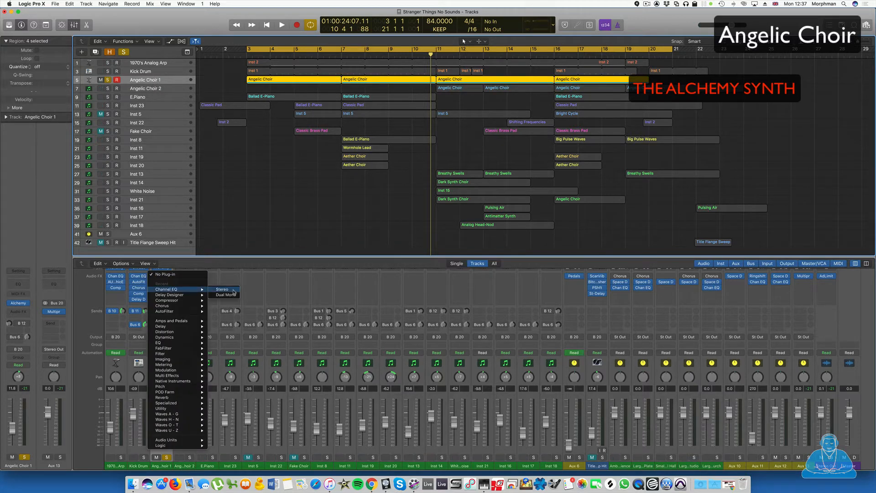
click(228, 292)
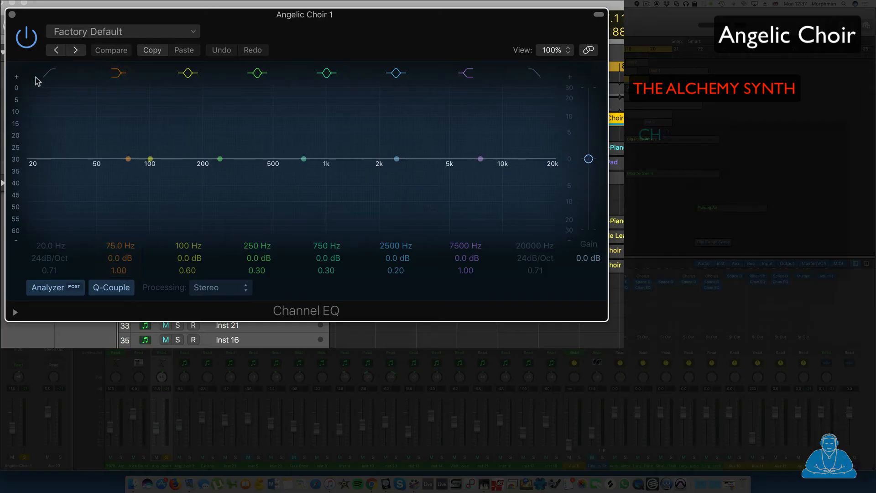
drag(28, 176, 181, 183)
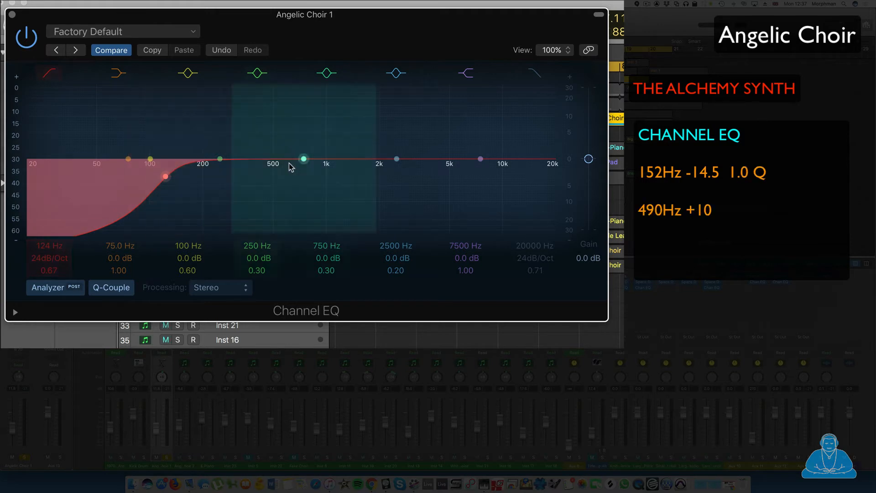
drag(303, 163, 264, 142)
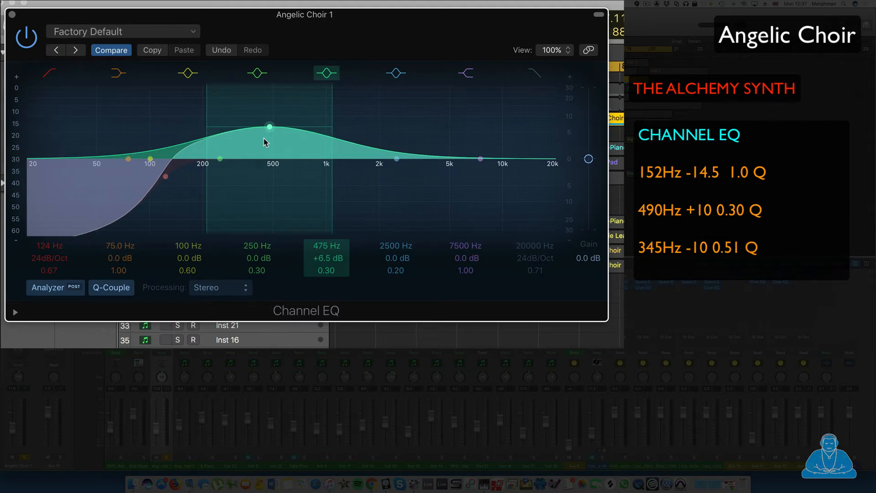
Add an 8 dB cut at 295 Hz with Q 0.60 to Angelic Choir 1's EQ and compare the sound with the EQ bypassed.
mouse_move(397, 160)
mouse_down()
mouse_move(237, 164)
mouse_move(224, 166)
mouse_move(226, 179)
mouse_up()
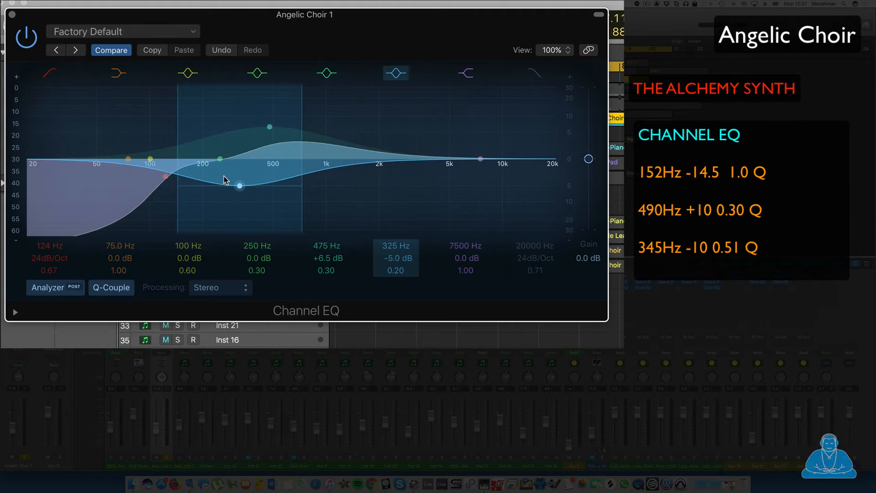
drag(396, 270, 396, 246)
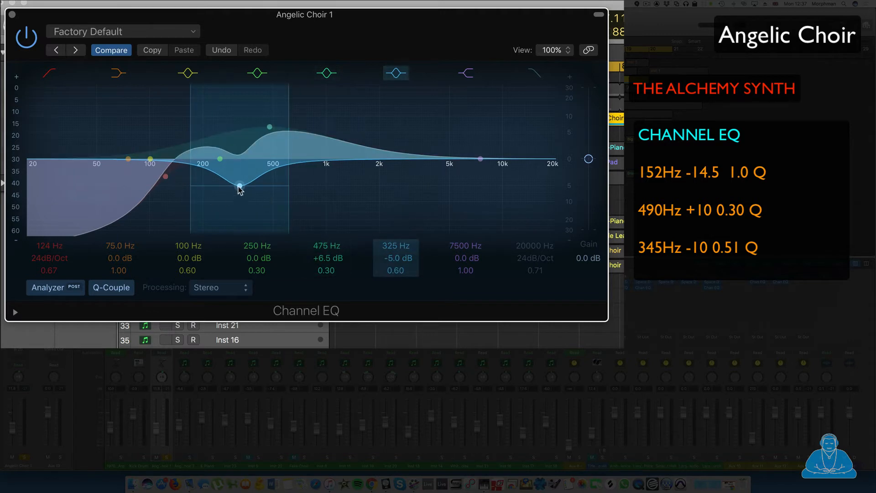
drag(239, 186, 232, 196)
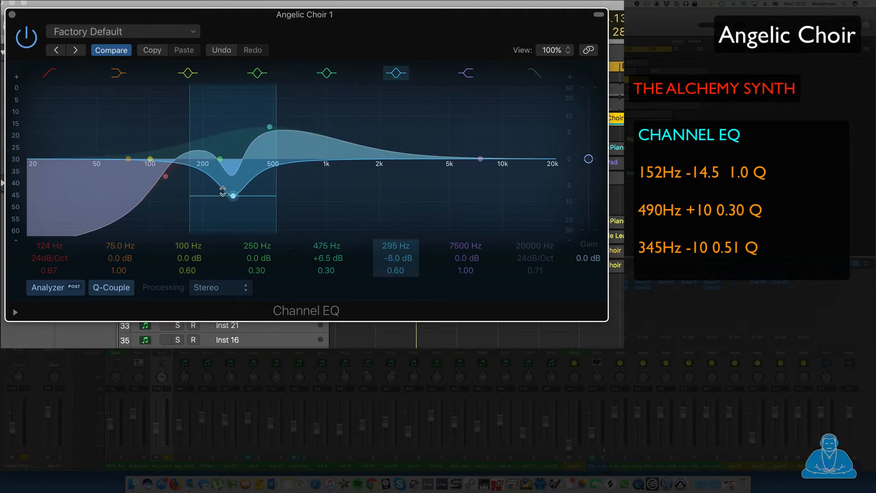
click(28, 40)
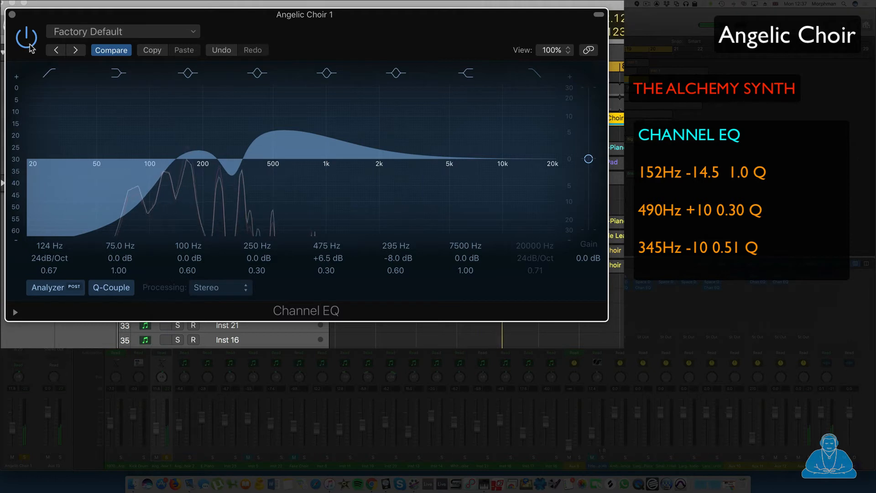
click(27, 40)
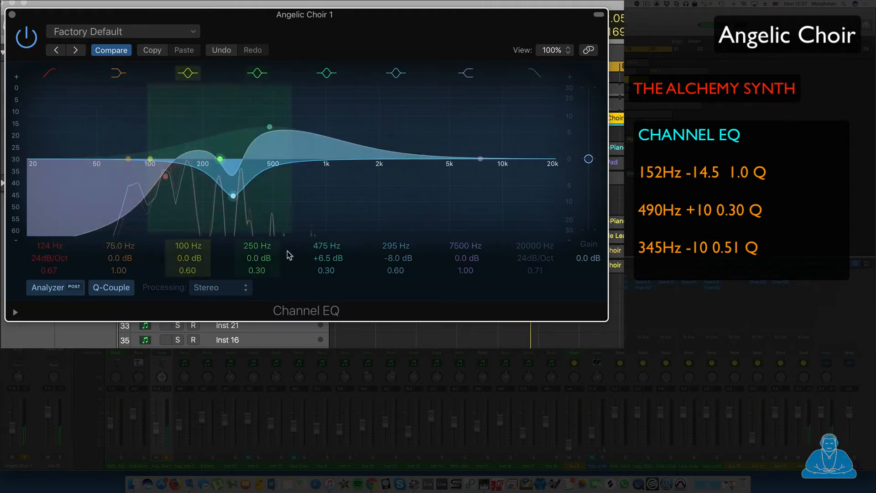
Insert a Noise Gate after the Channel EQ on Angelic Choir 1.
click(167, 282)
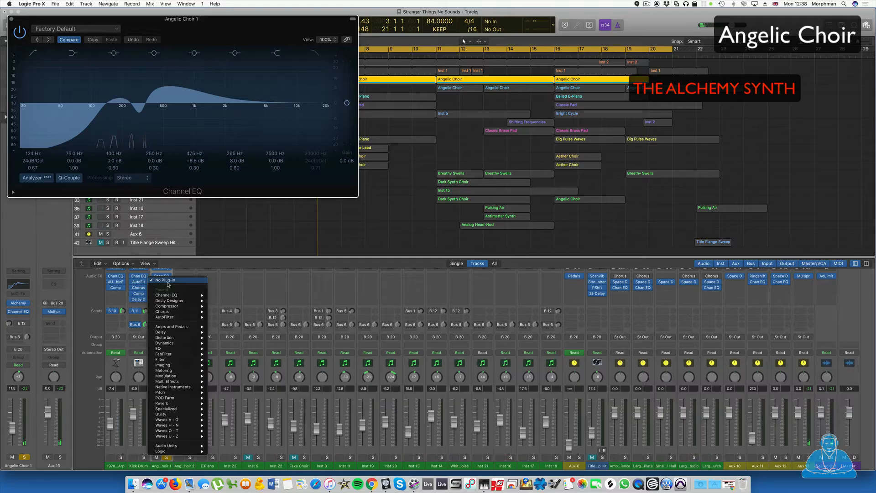
mouse_move(173, 343)
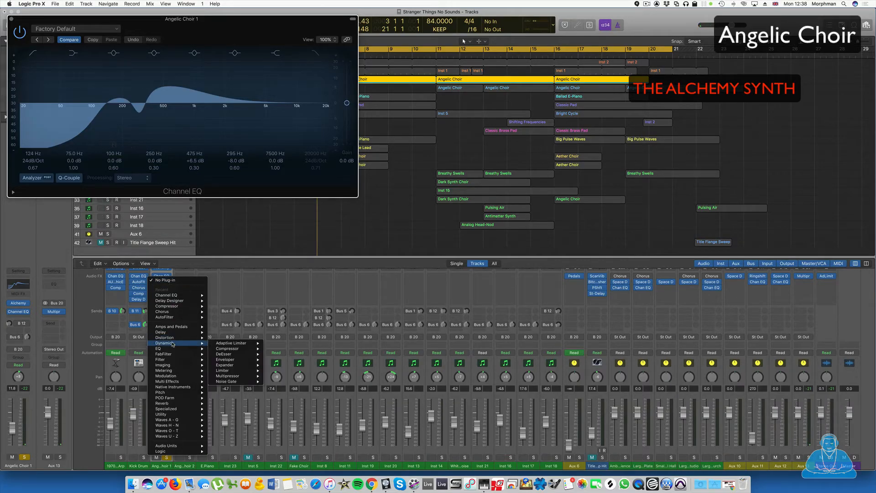
click(235, 381)
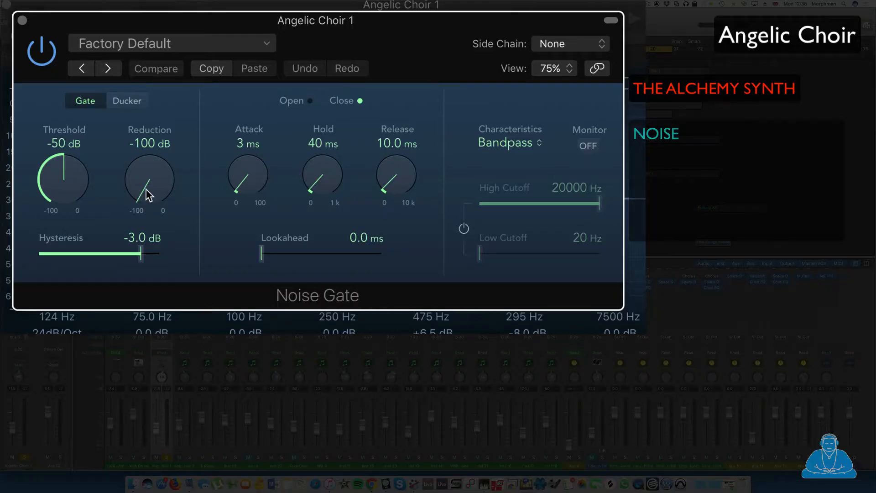
Set the Noise Gate's reduction to -27 dB with a -50 dB threshold, close the open plug-in windows and stop playback.
drag(72, 100, 73, 56)
drag(151, 92, 168, 20)
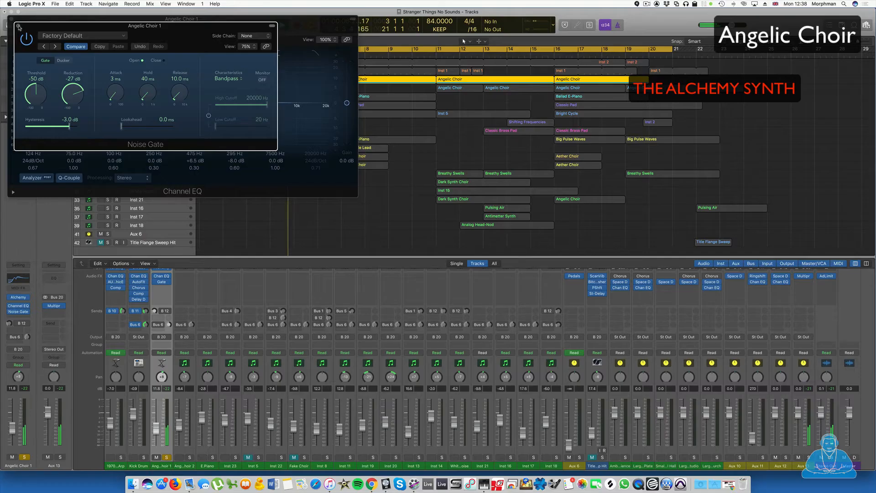
click(22, 20)
click(12, 18)
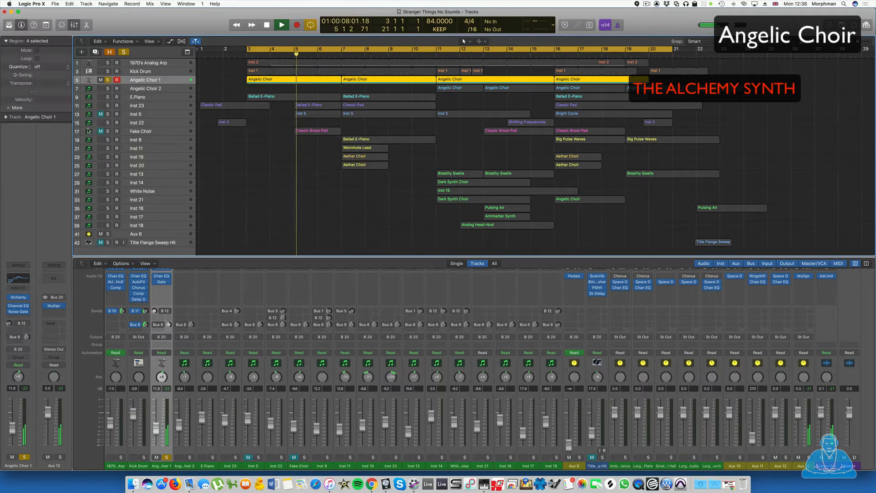
key(space)
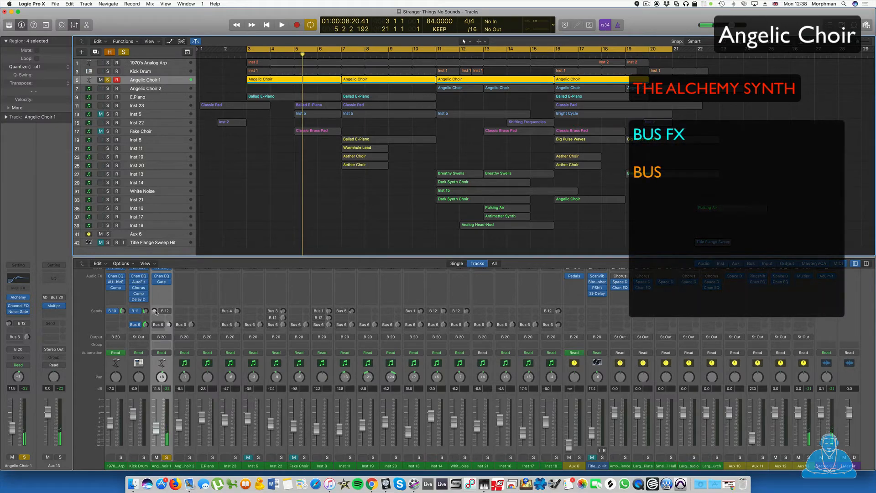
Enable the Bus 12 send on Angelic Choir 1 and review Aux 12's Space Designer and Channel EQ settings.
click(161, 311)
scroll(642, 318, up, 4)
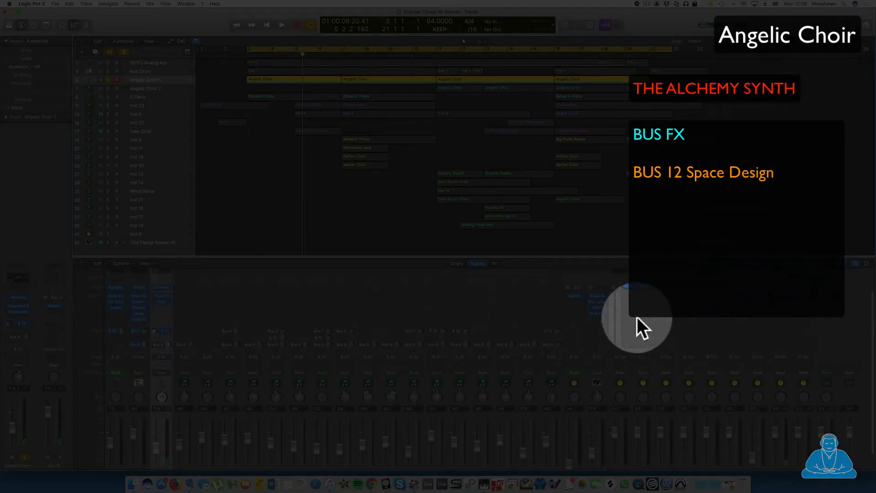
scroll(663, 314, up, 3)
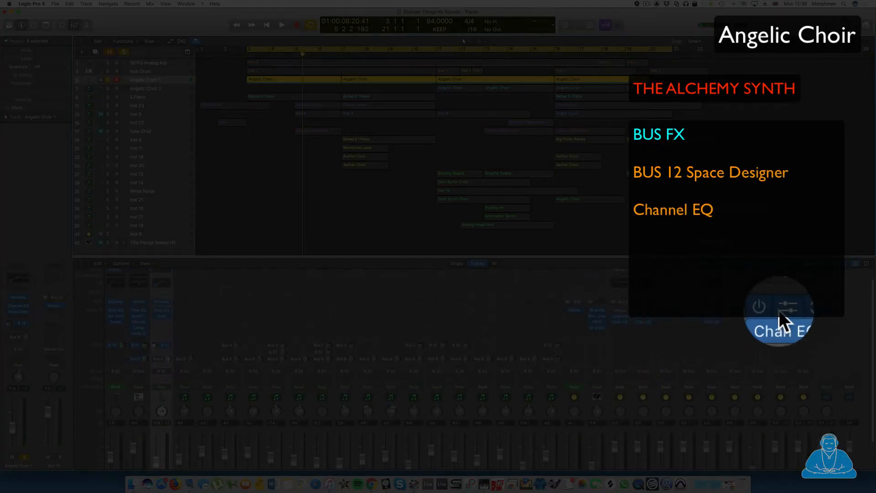
click(781, 310)
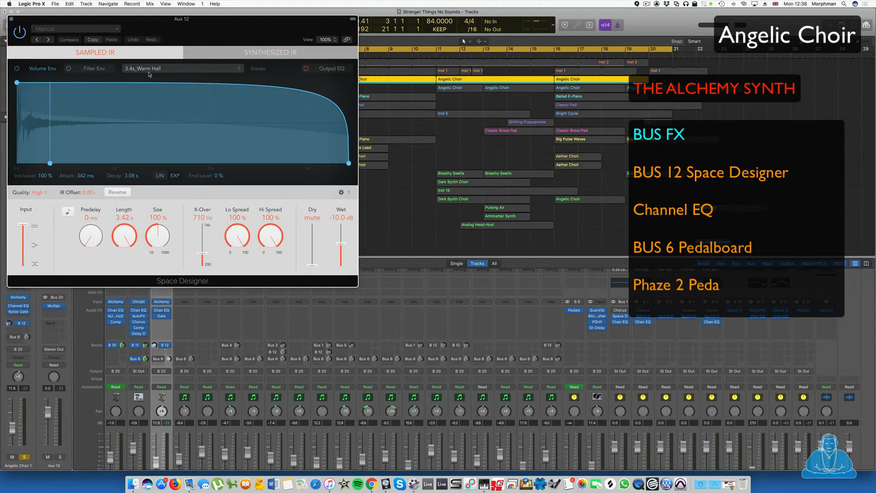
click(782, 317)
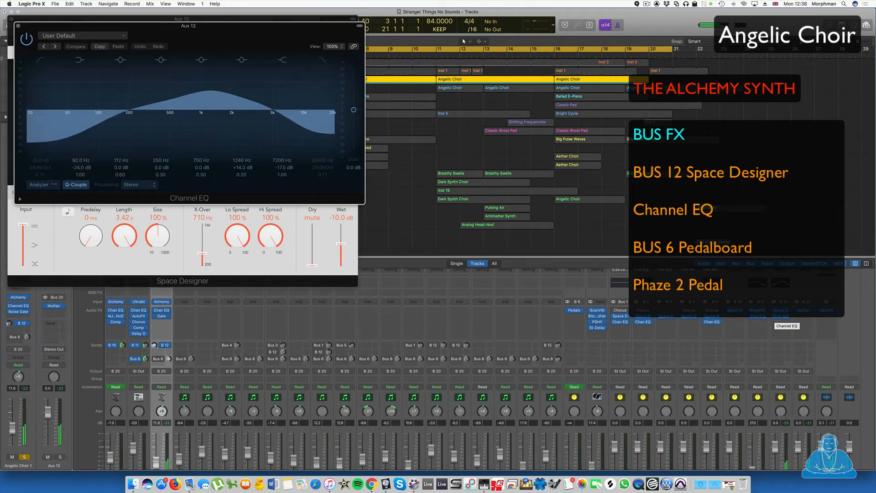
click(18, 27)
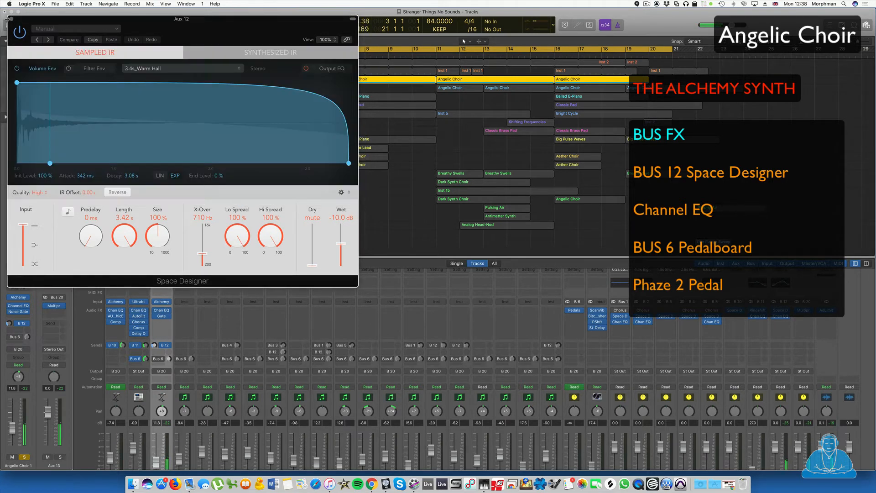
click(11, 19)
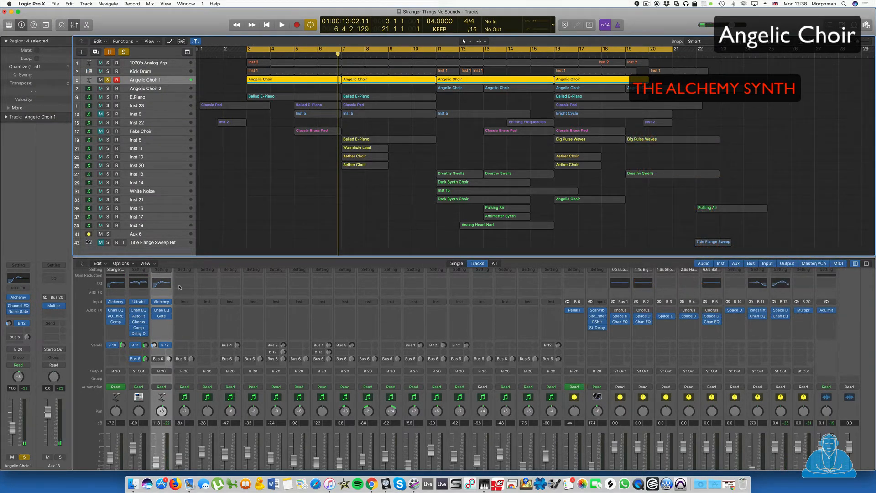
Copy the Alchemy instrument from the Angelic Choir 1 channel to Angelic Choir 2.
click(162, 303)
drag(162, 304, 187, 301)
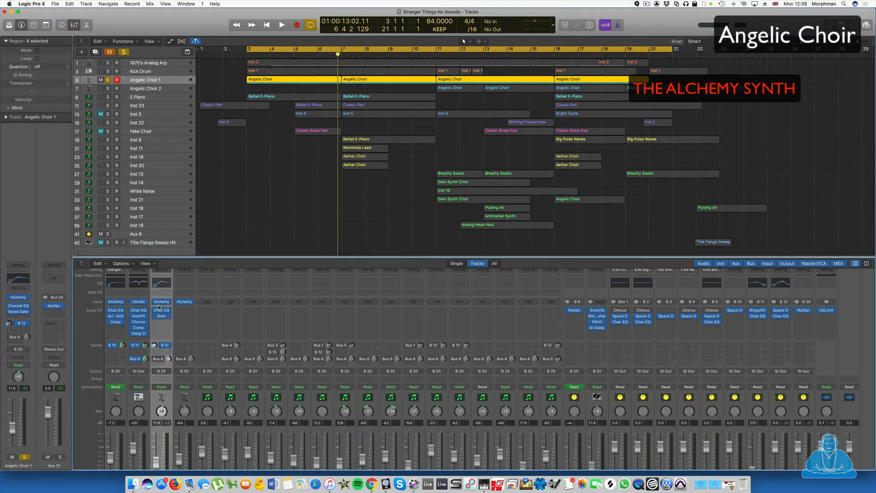
Insert a Channel EQ on Angelic Choir 2 with a 48 dB/Oct low cut at 81 Hz.
click(183, 283)
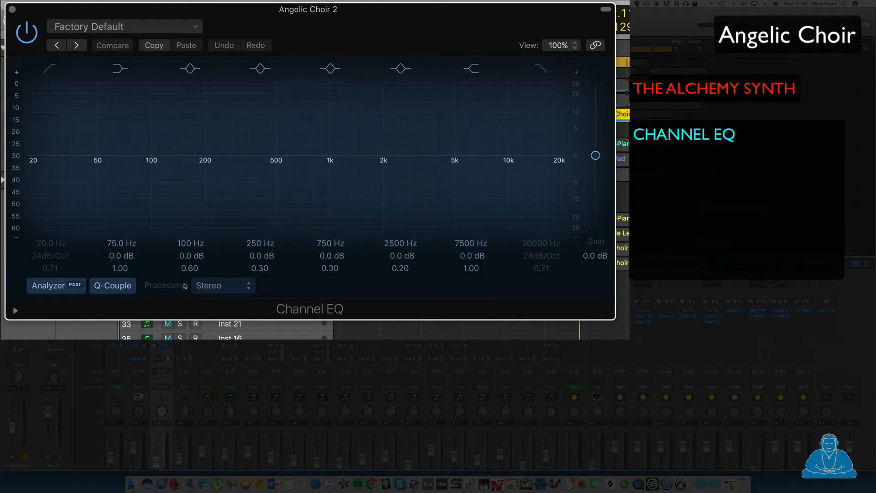
click(50, 69)
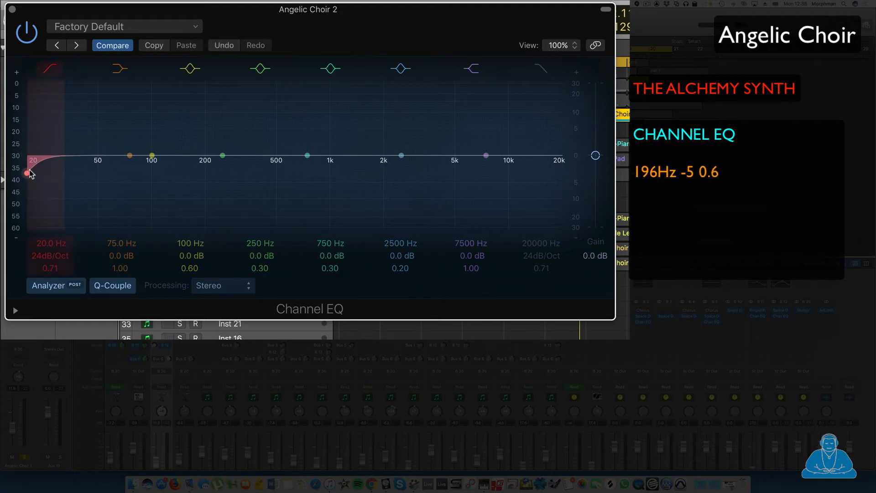
drag(29, 174, 138, 175)
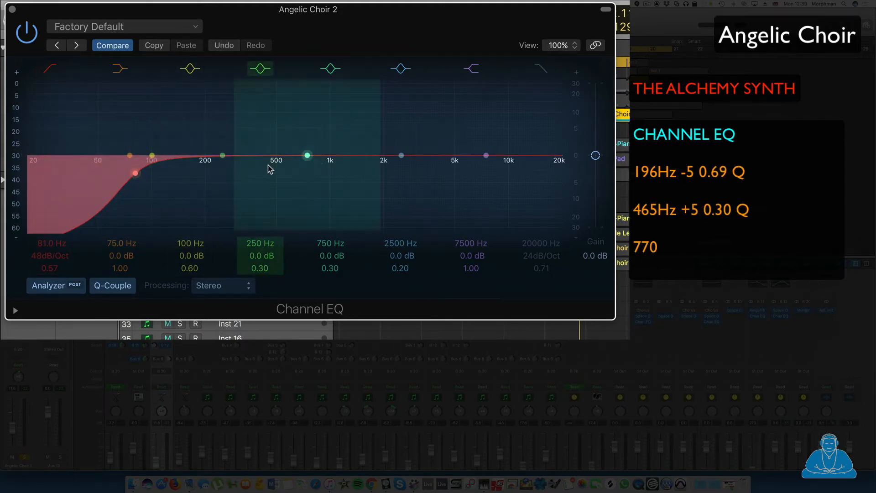
Add a 10.5 dB boost at 1260 Hz with Q 0.25 and a 14.5 dB high-shelf cut at 4400 Hz to Angelic Choir 2's EQ.
drag(308, 155, 358, 119)
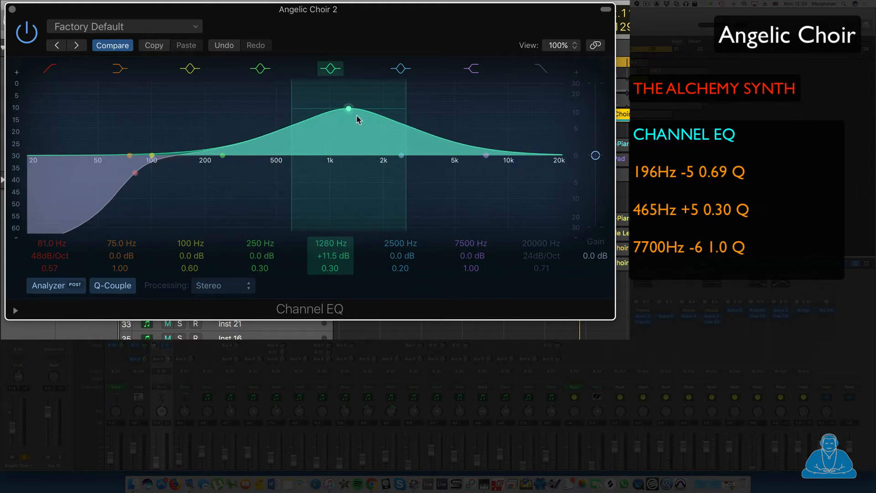
mouse_move(330, 268)
mouse_down()
mouse_move(330, 257)
mouse_move(337, 267)
mouse_up()
drag(349, 108, 347, 110)
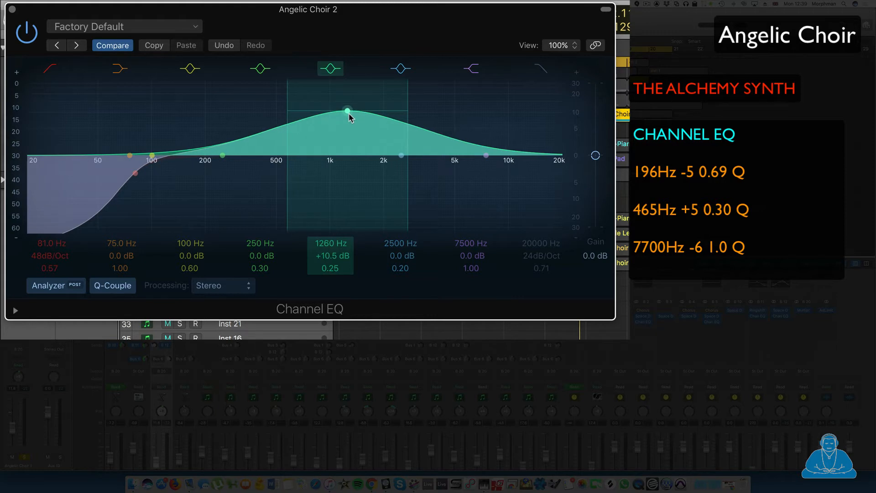
drag(486, 155, 444, 212)
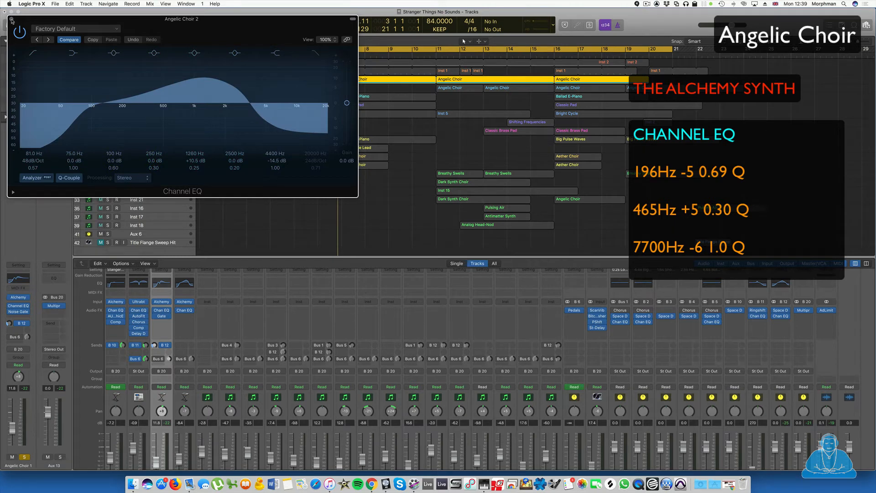
click(11, 20)
Solo only Angelic Choir 2 and audition it with the cycle range starting at bar 11.
click(108, 88)
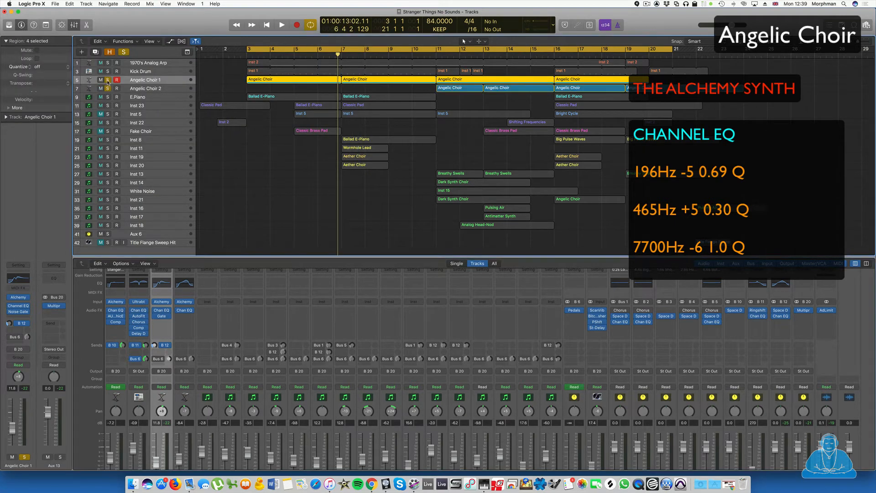
drag(247, 49, 435, 71)
key(space)
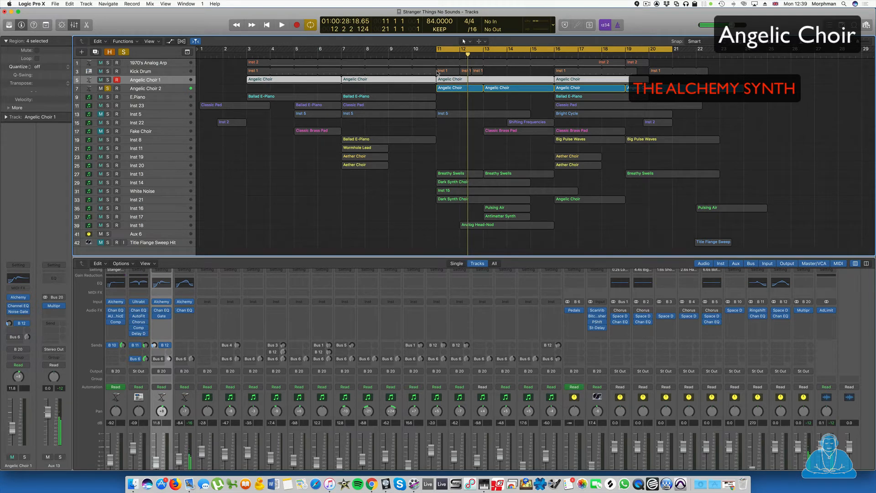
Open the Alchemy instrument of the Angelic Choir 2 track and set the track's automation mode to Touch.
key(a)
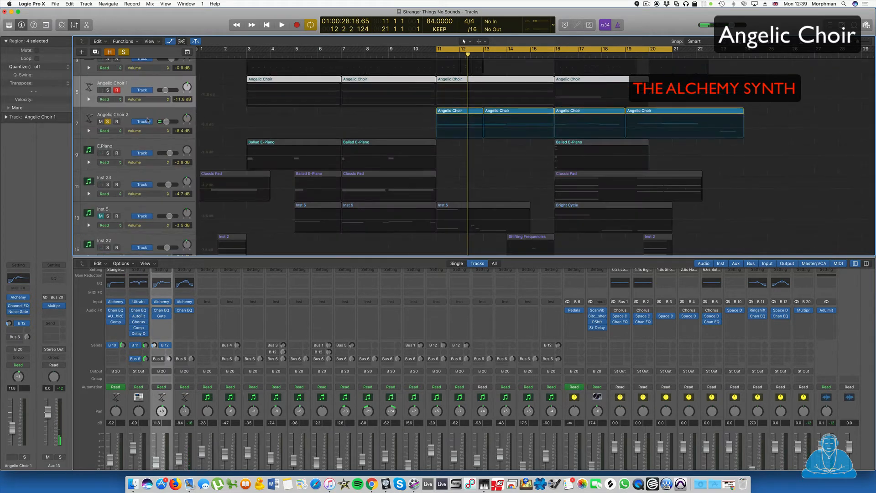
click(140, 117)
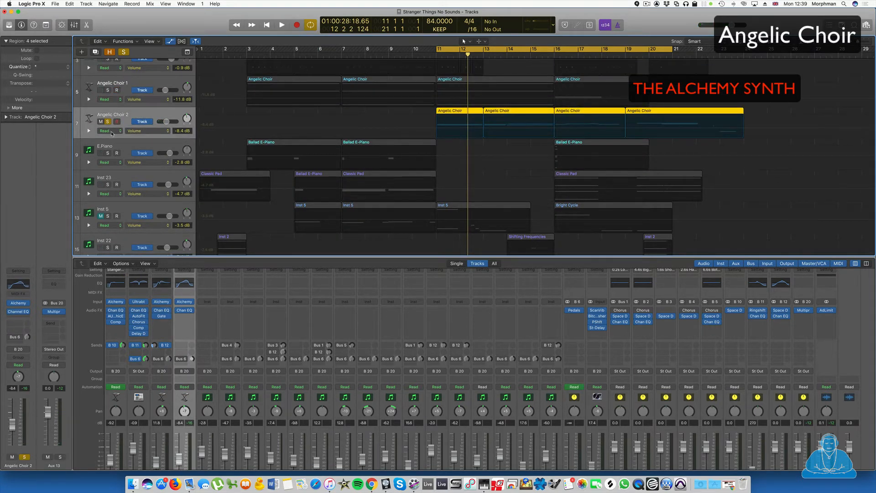
key(a)
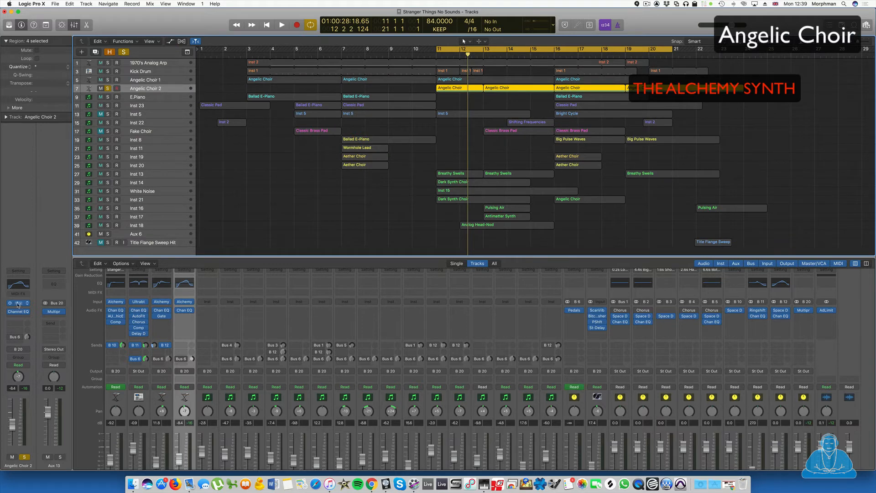
click(20, 303)
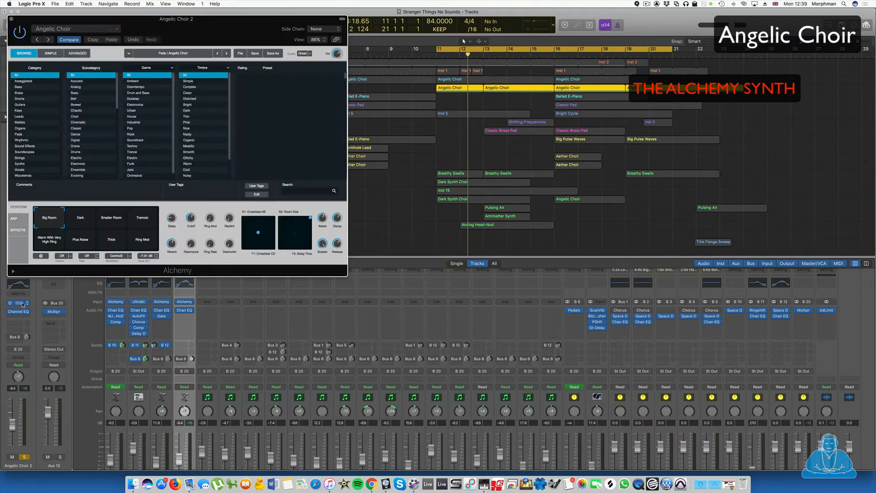
click(25, 365)
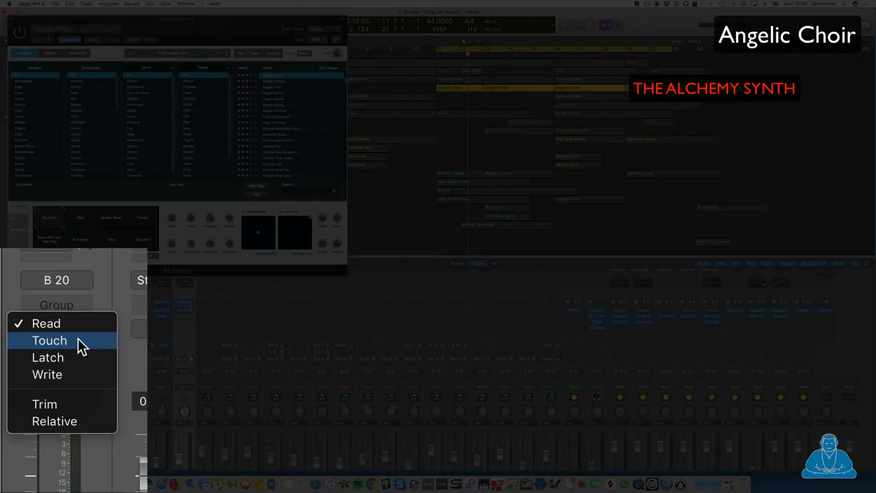
click(25, 370)
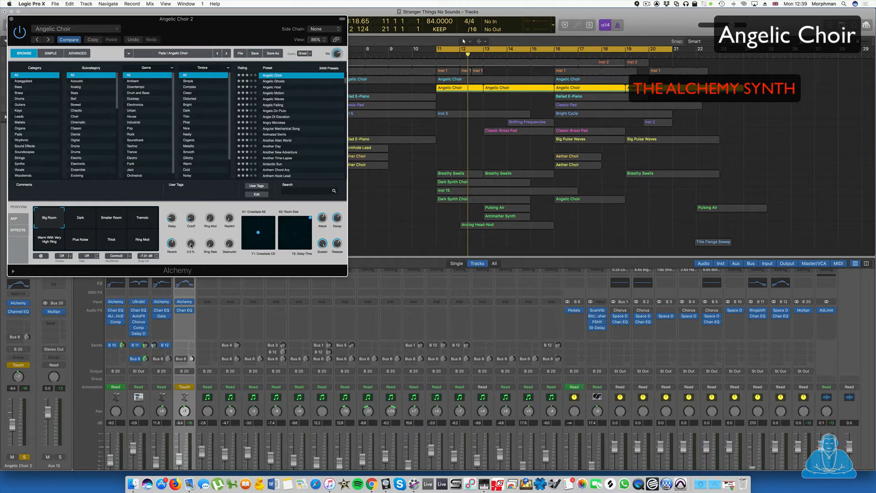
Solo Angelic Choir 1 as well and record a cutoff knob movement in Angelic Choir 2's Alchemy during playback.
drag(23, 20, 83, 114)
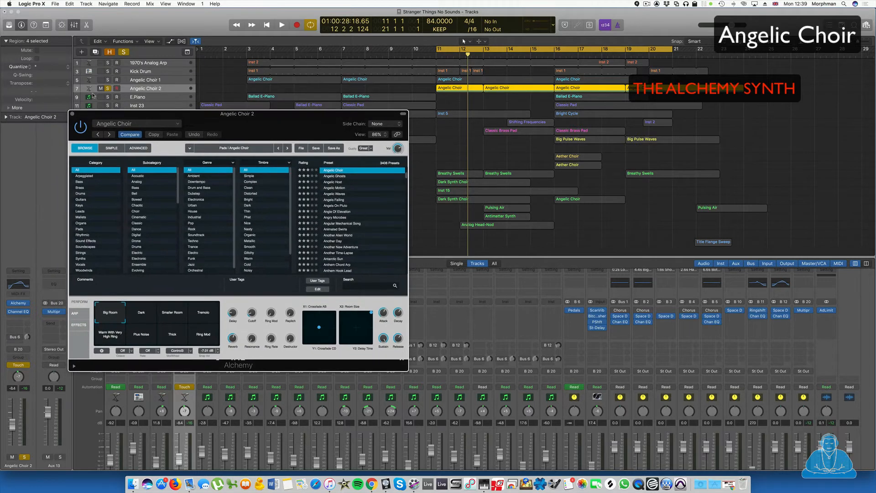
click(107, 80)
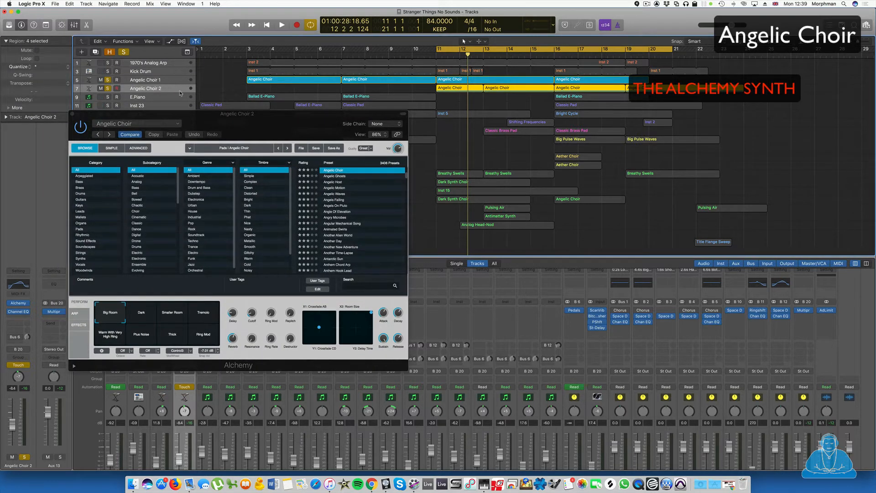
key(space)
click(251, 312)
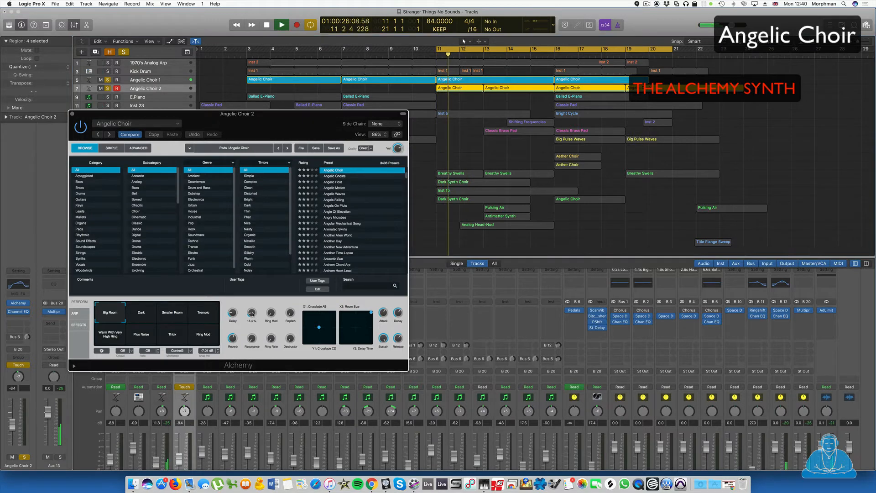
mouse_move(251, 313)
mouse_down()
mouse_move(254, 279)
mouse_move(251, 308)
mouse_up()
key(space)
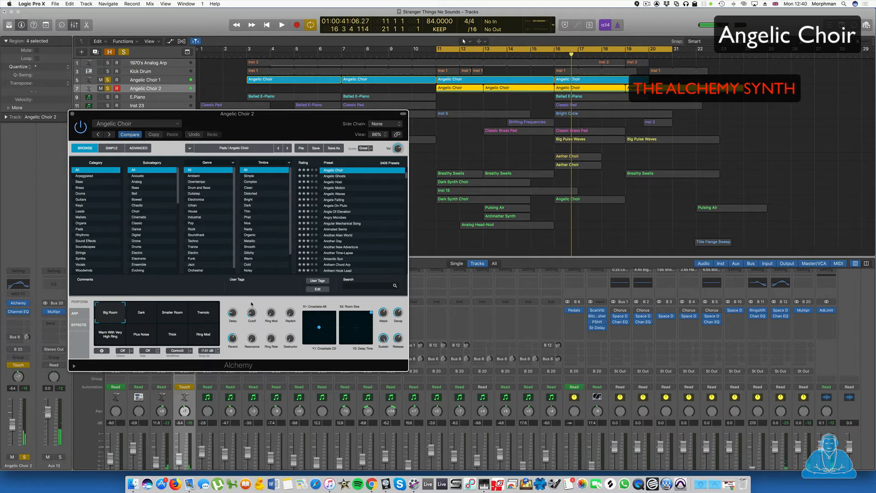
Play the cycle back and return Angelic Choir 2's automation mode to Read.
key(space)
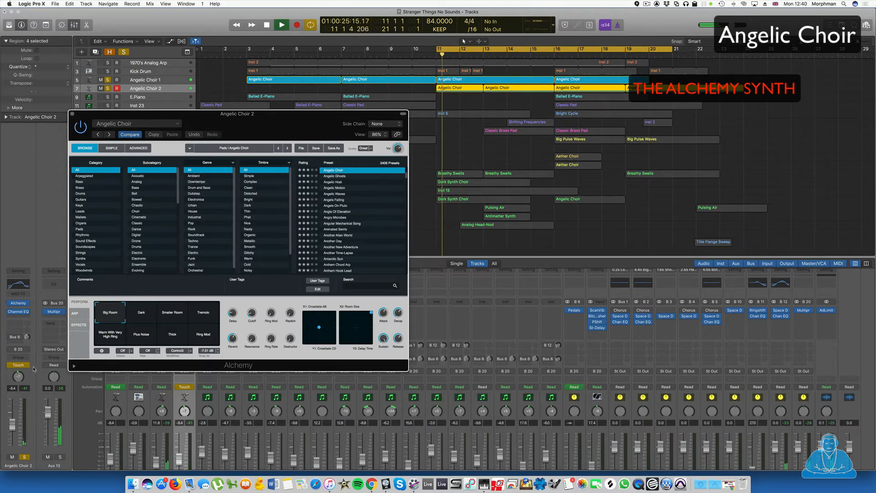
click(19, 364)
click(25, 358)
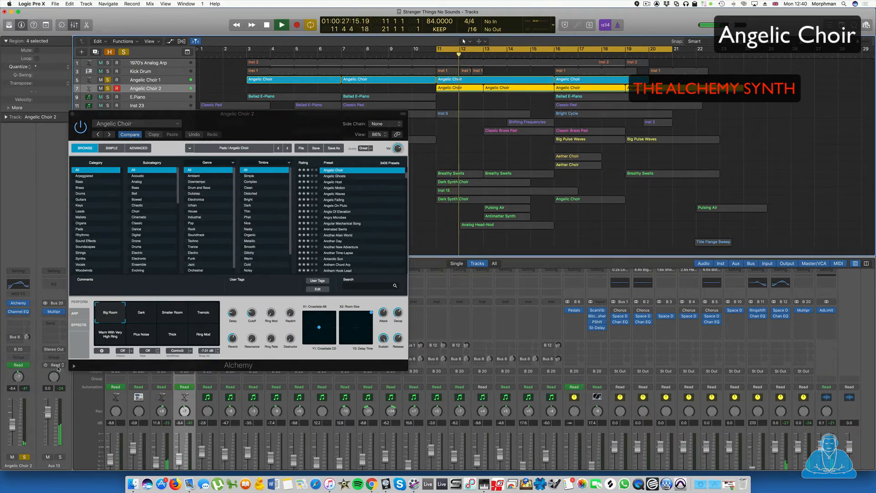
Unsolo both Angelic Choir tracks to hear the full mix, stop playback and close Alchemy.
click(108, 88)
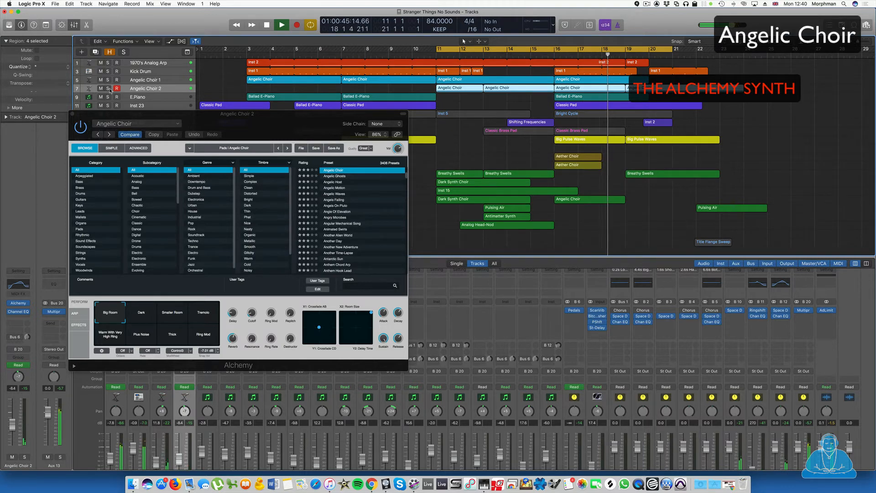
key(space)
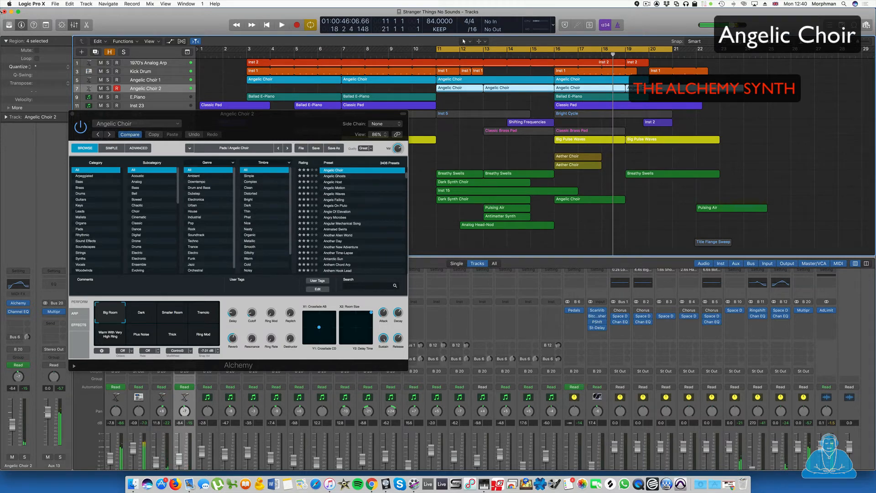
click(72, 114)
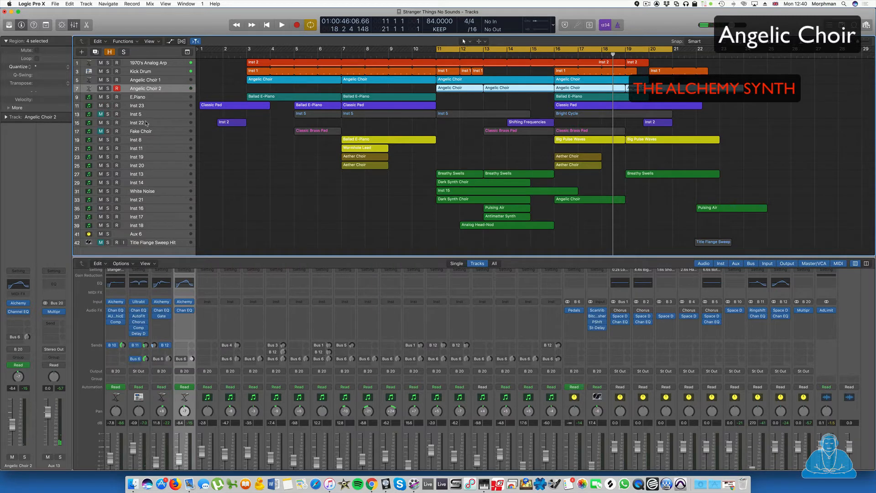
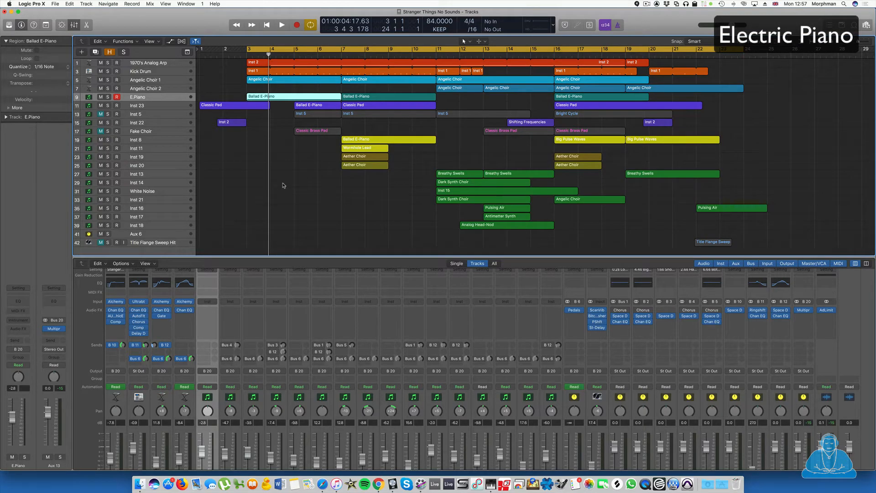
Insert the Alchemy synth as the instrument on the E.Piano track.
click(208, 301)
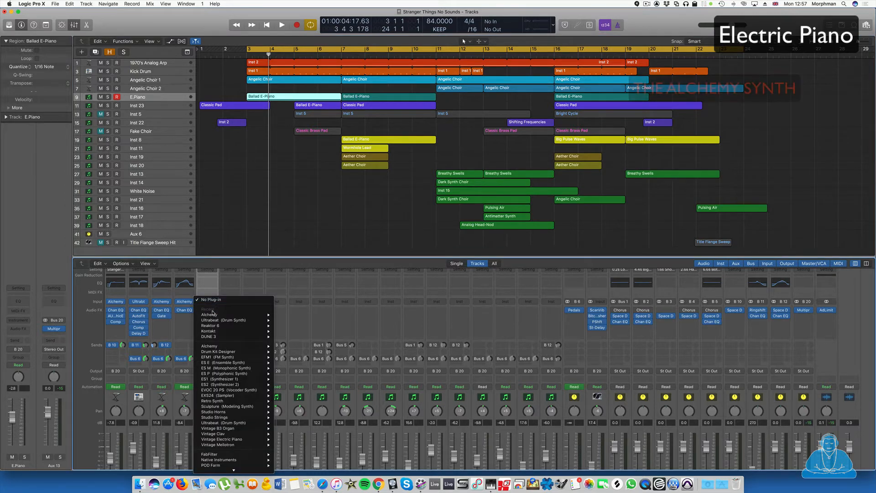
mouse_move(211, 315)
click(287, 316)
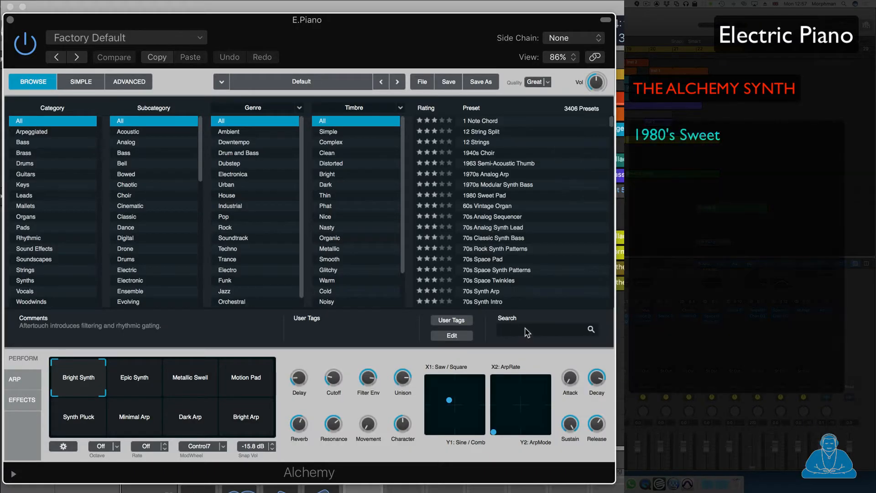
Search Alchemy's presets for 1980 and load the 1980 Sweet Pad preset.
click(525, 328)
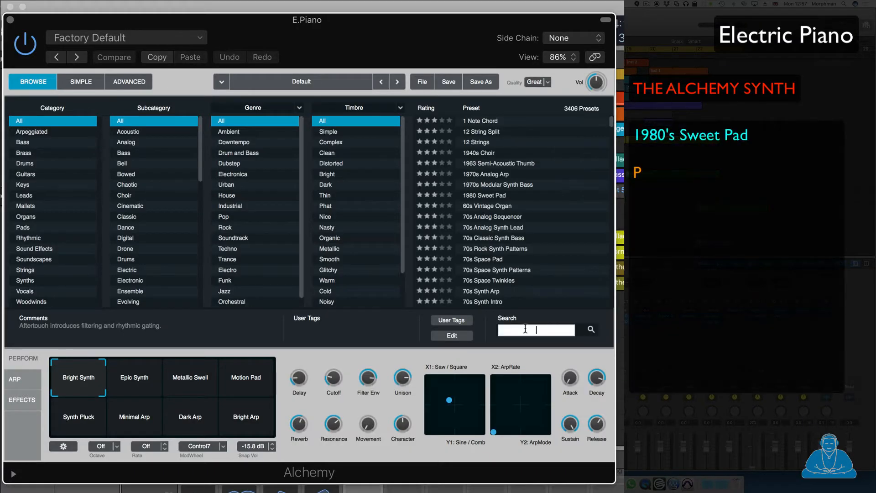
text(108-)
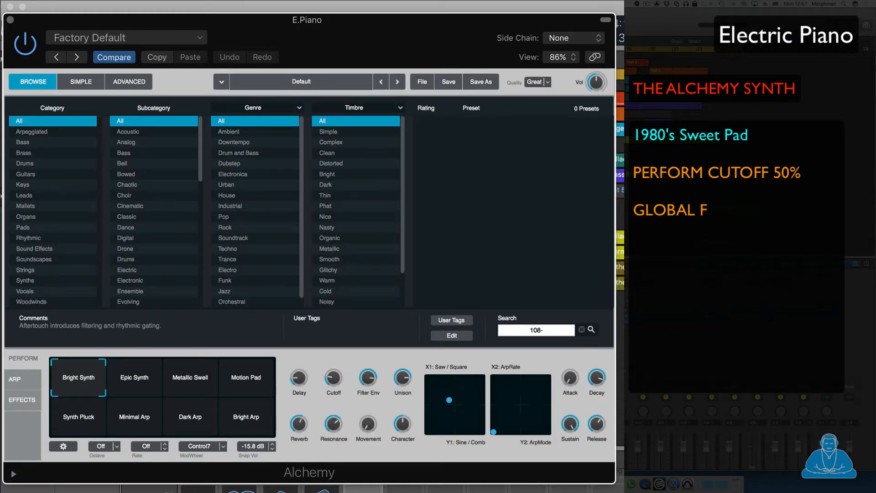
key(BackSpace)
key(BackSpace)
key(BackSpace)
text(980)
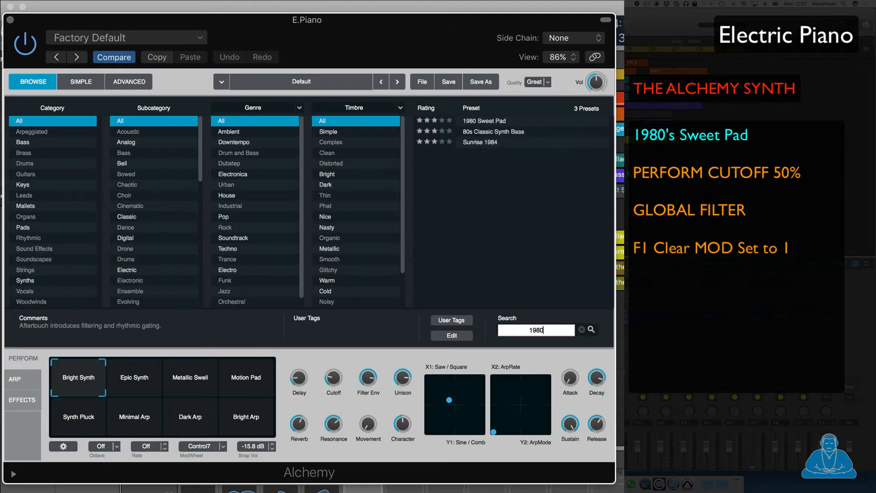
click(510, 123)
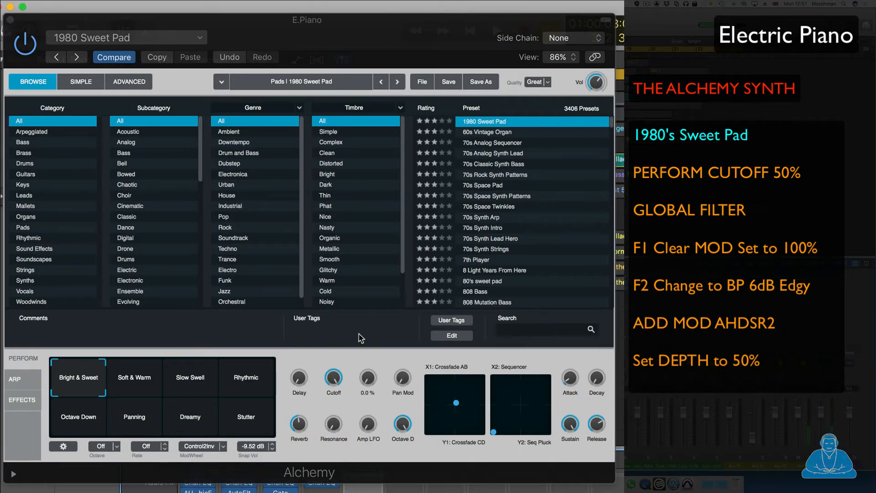
Lower the Perform cutoff to about 50% and change the global Filter 2 type to BP 6dB Edgy.
click(331, 379)
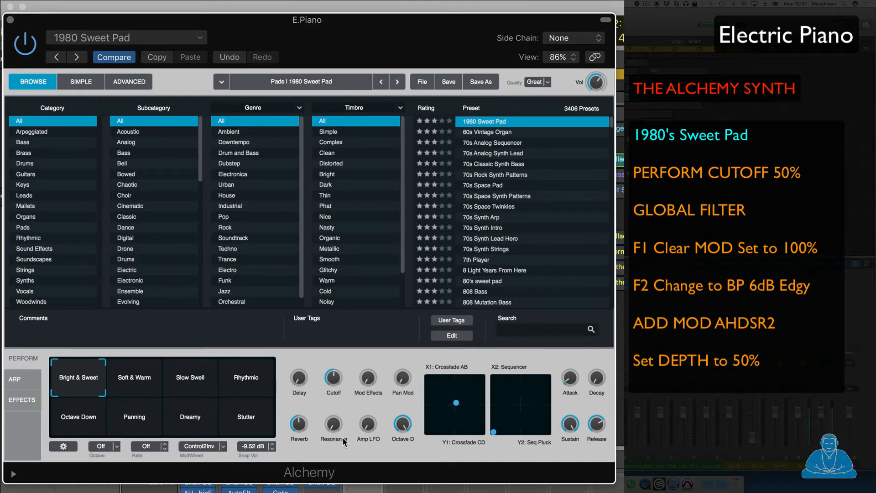
click(128, 81)
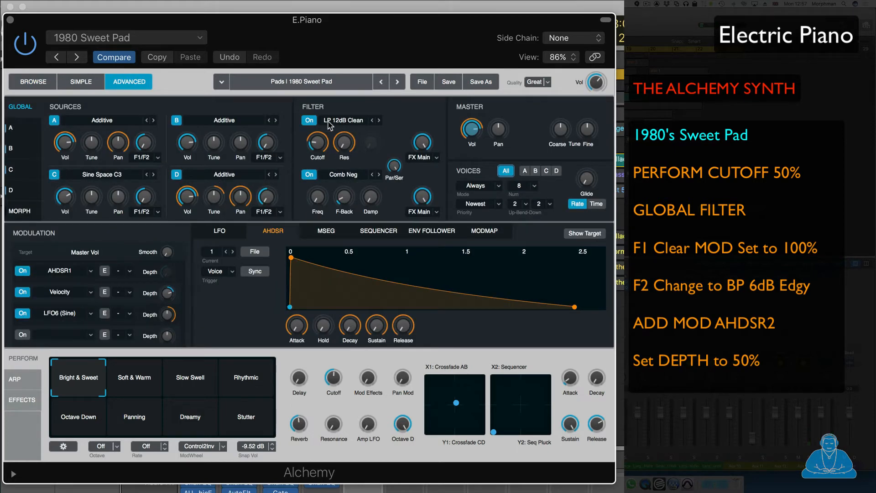
click(349, 176)
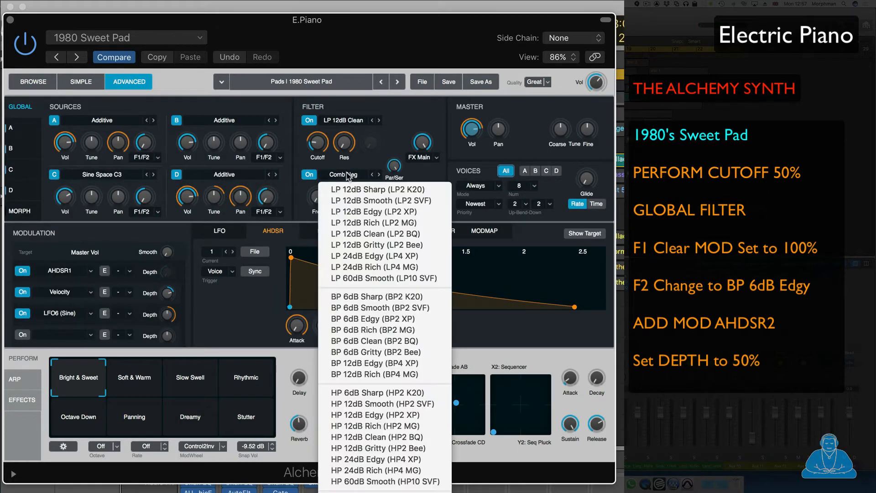
click(380, 319)
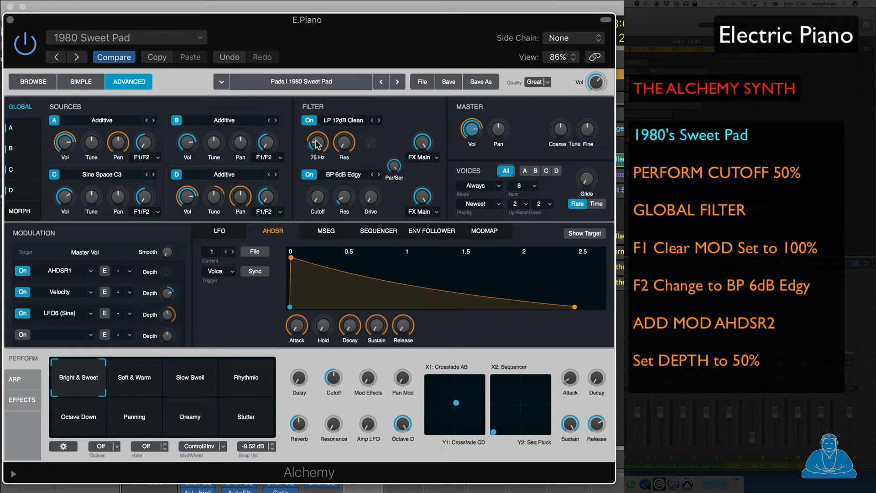
Clear the modulation from the cutoff and resonance of global Filter 1.
right_click(317, 144)
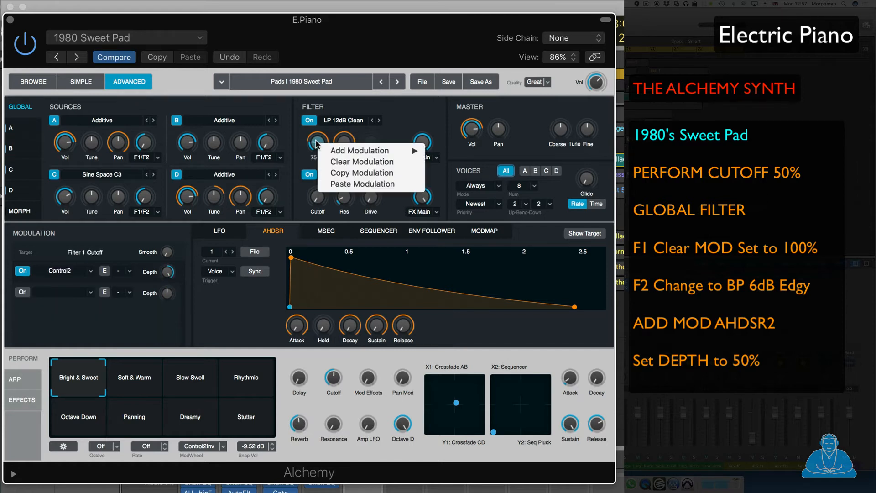
click(346, 162)
right_click(345, 142)
click(355, 161)
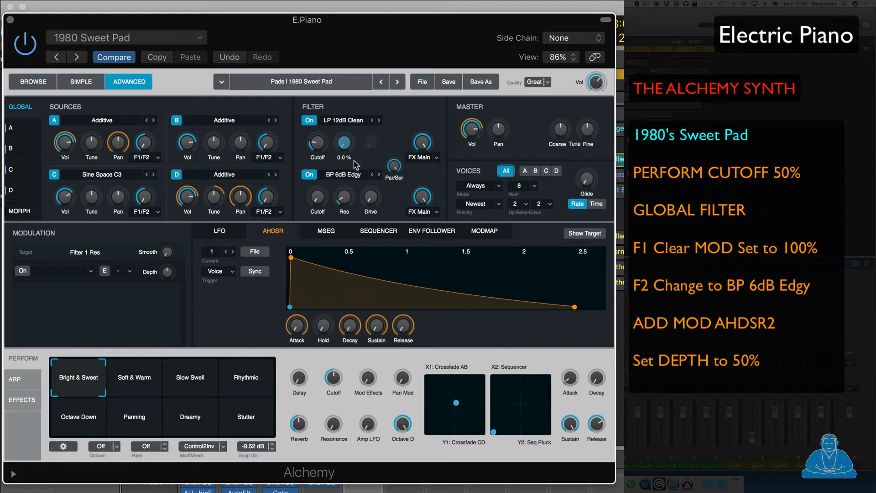
Add AHDSR2 modulation to the global Filter 2 cutoff and raise both global cutoffs, Filter 2 to about 61 Hz.
right_click(318, 199)
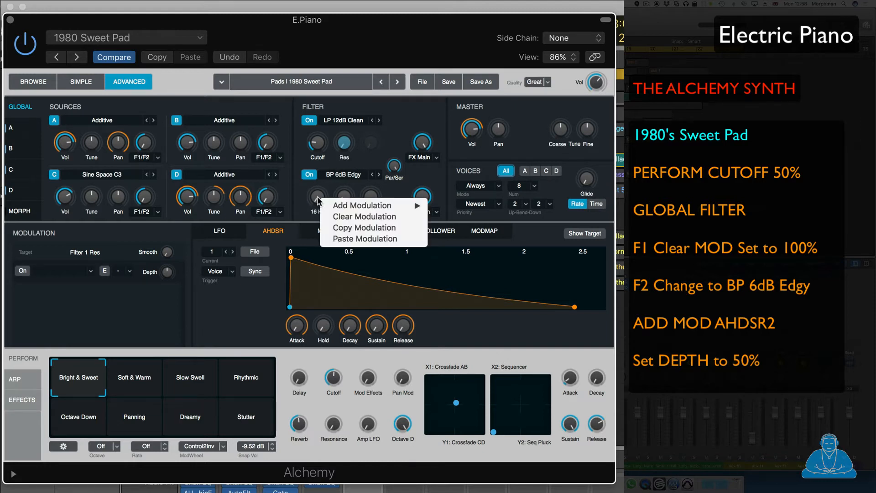
mouse_move(341, 205)
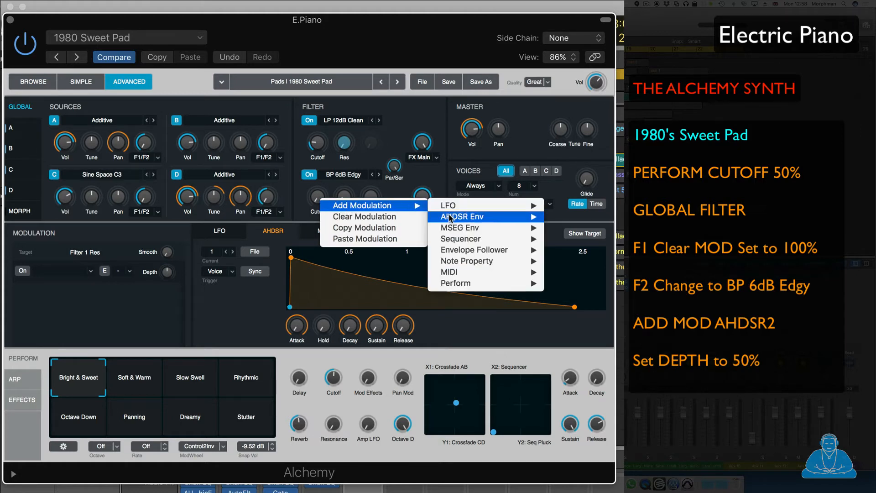
mouse_move(449, 218)
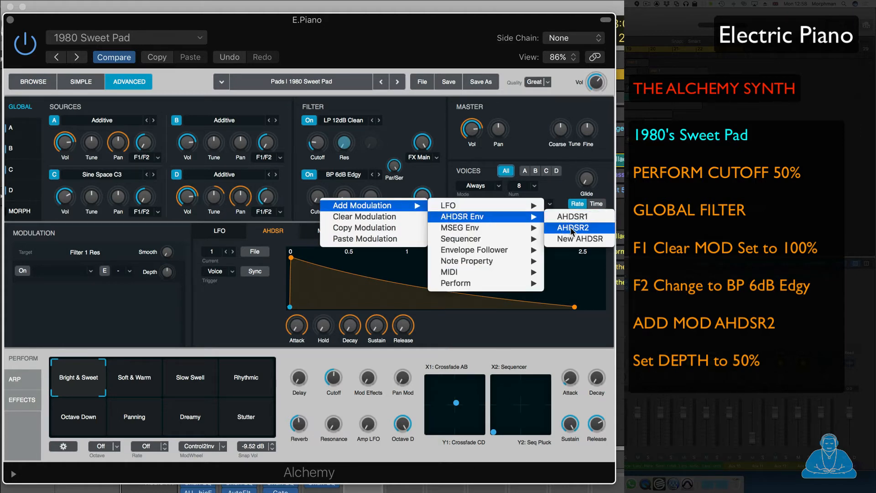
click(571, 227)
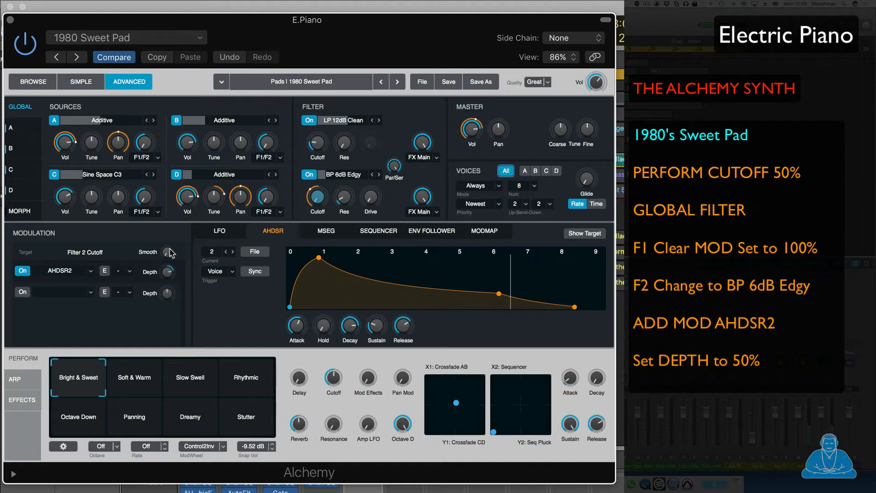
mouse_move(318, 199)
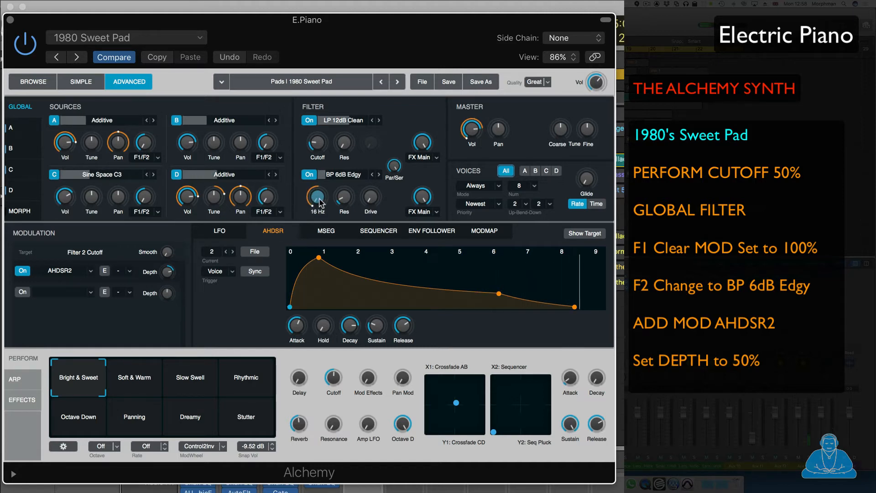
drag(317, 199, 318, 181)
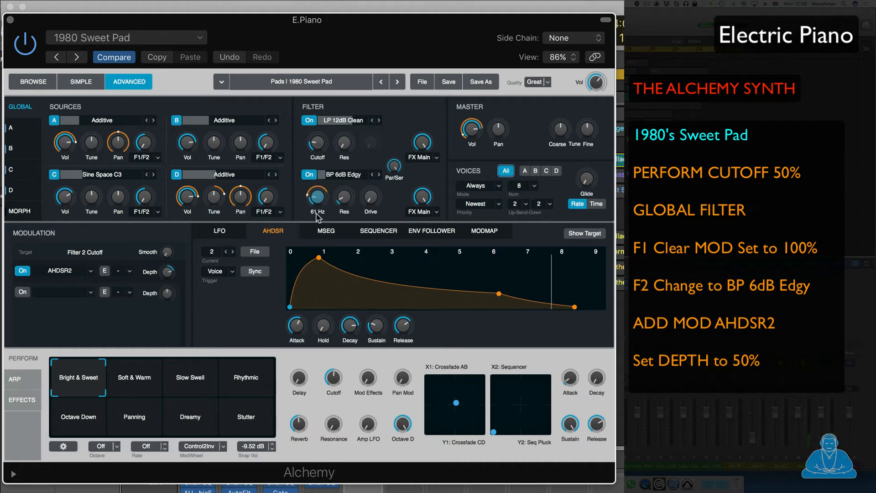
drag(316, 143, 316, 141)
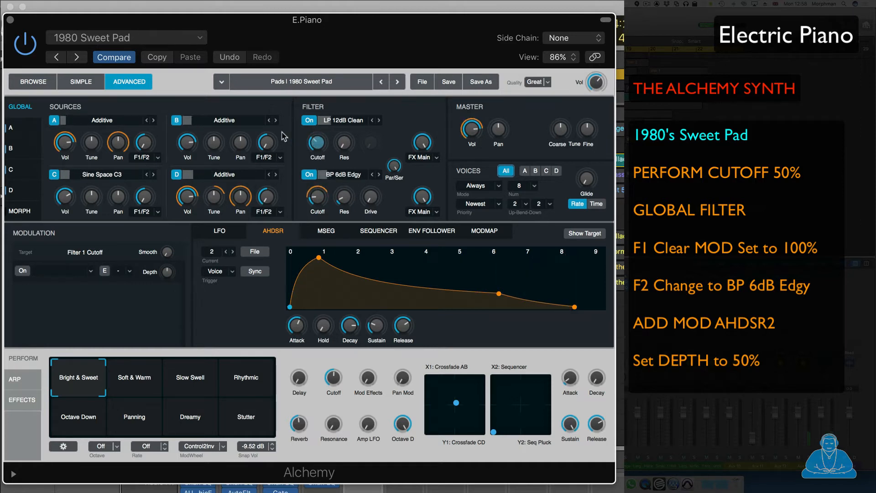
Clear the modulation from the Filter 1 cutoff of source A.
click(26, 129)
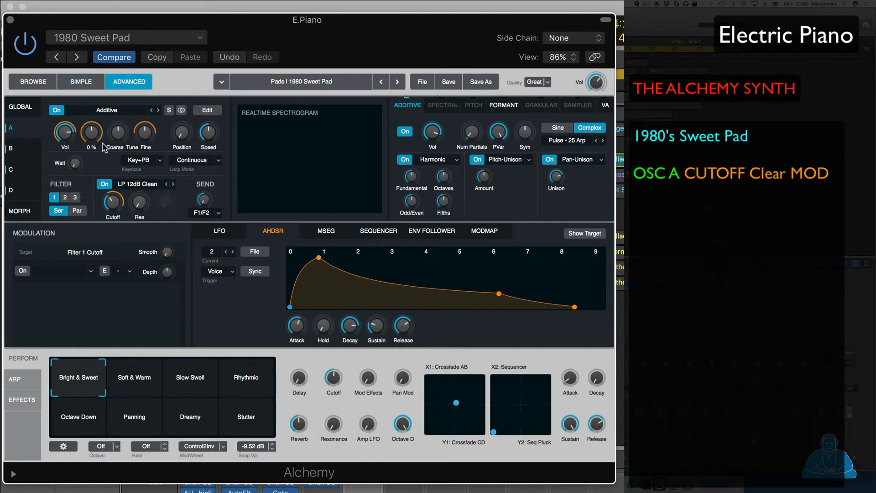
right_click(116, 204)
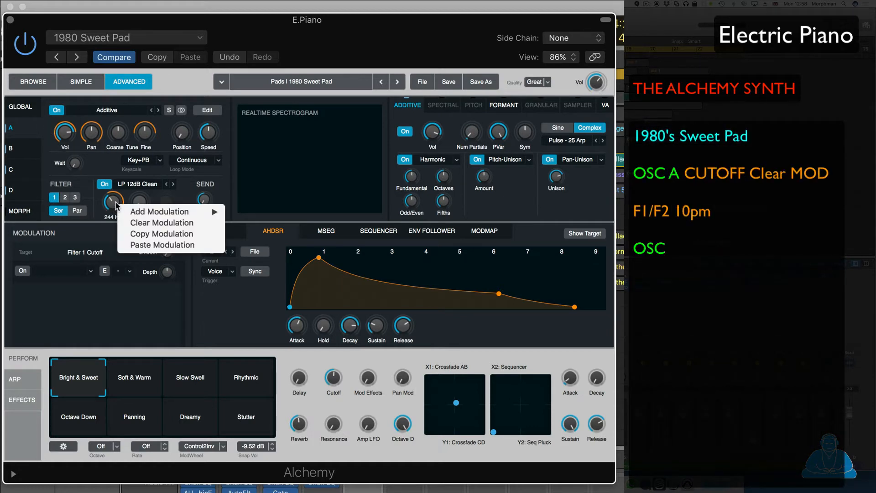
click(153, 222)
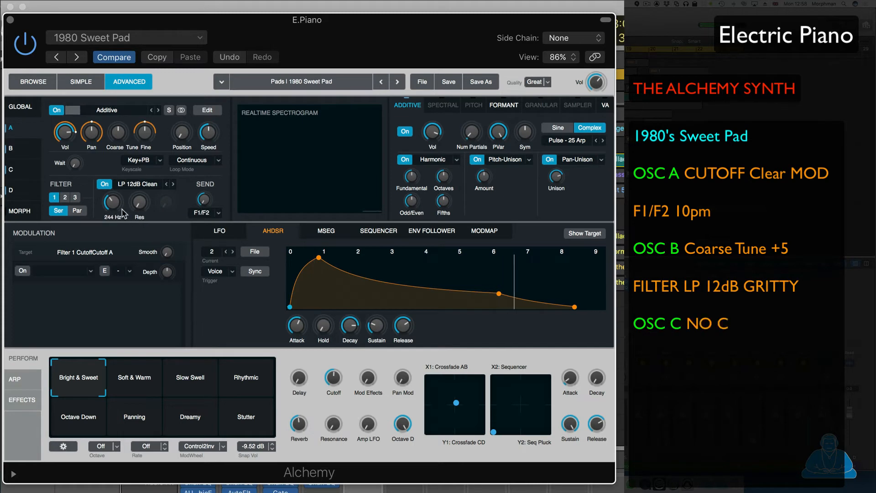
Raise source A's filter cutoff and set its F1/F2 send to about the 10 o'clock position.
drag(111, 202, 110, 188)
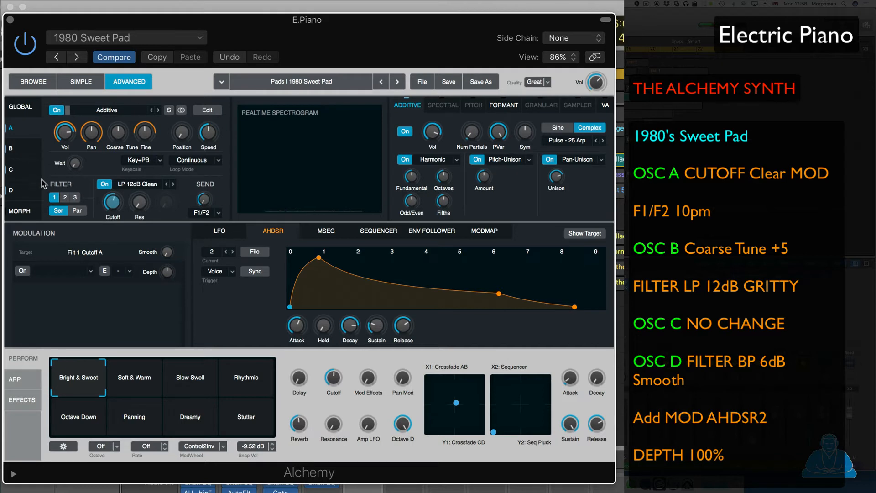
mouse_move(108, 204)
mouse_move(109, 203)
mouse_down()
mouse_move(112, 195)
mouse_move(115, 203)
mouse_up()
click(203, 199)
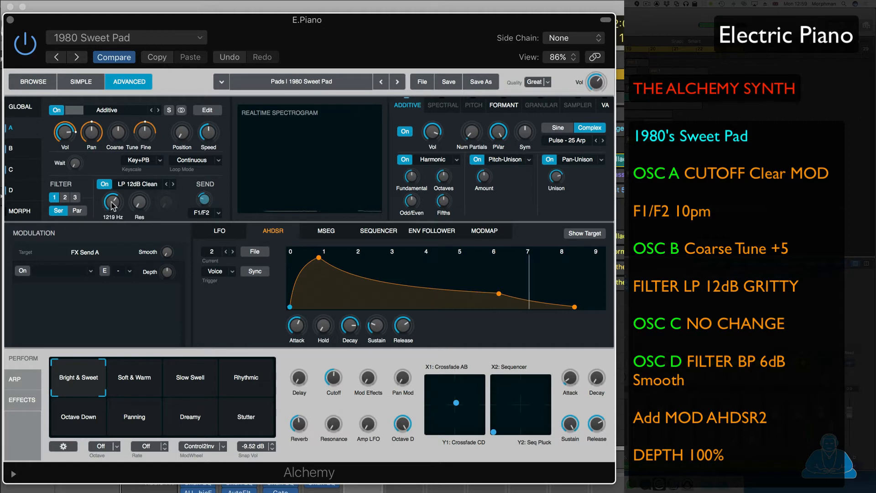
drag(112, 203, 113, 211)
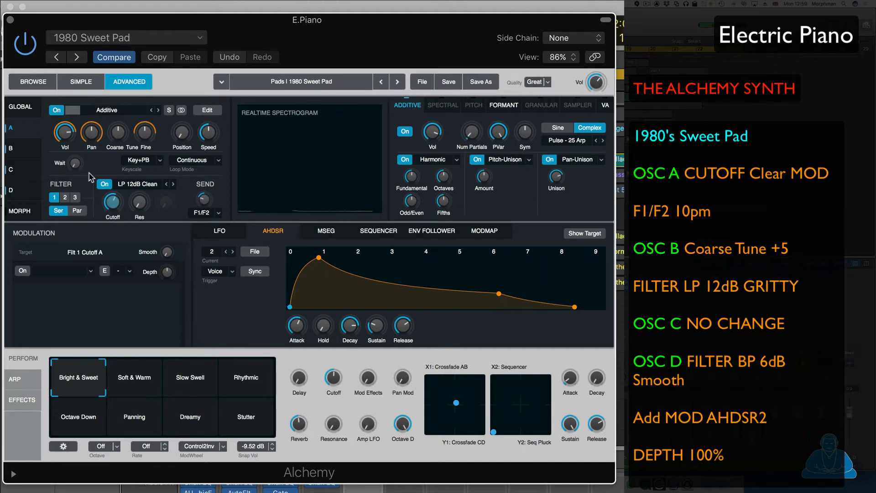
Change source B's filter to LP 12dB Gritty and set its coarse tune to +5.
click(20, 152)
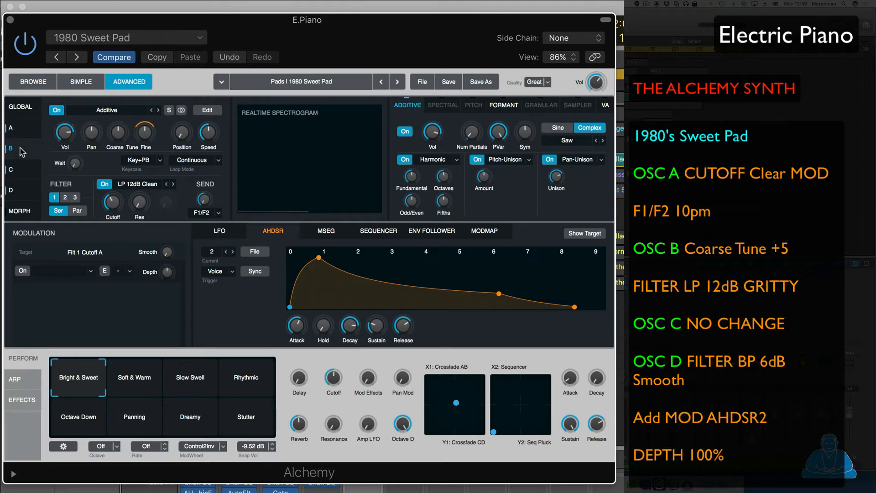
click(138, 186)
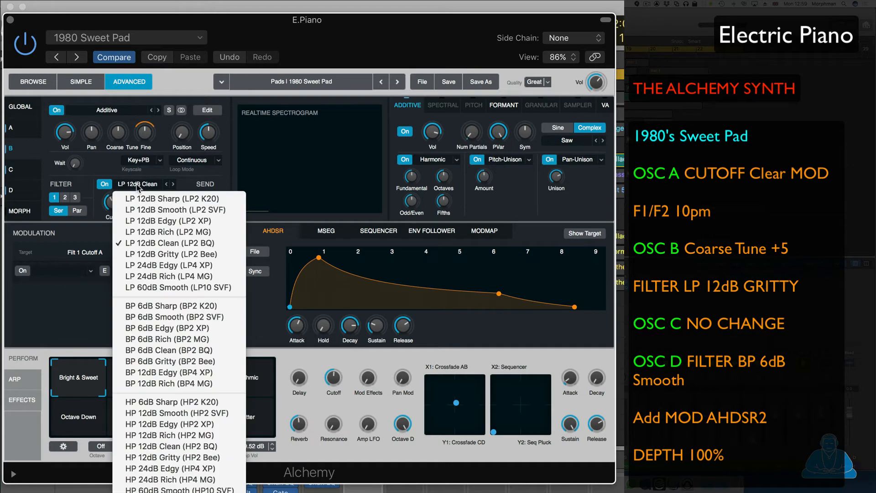
click(155, 254)
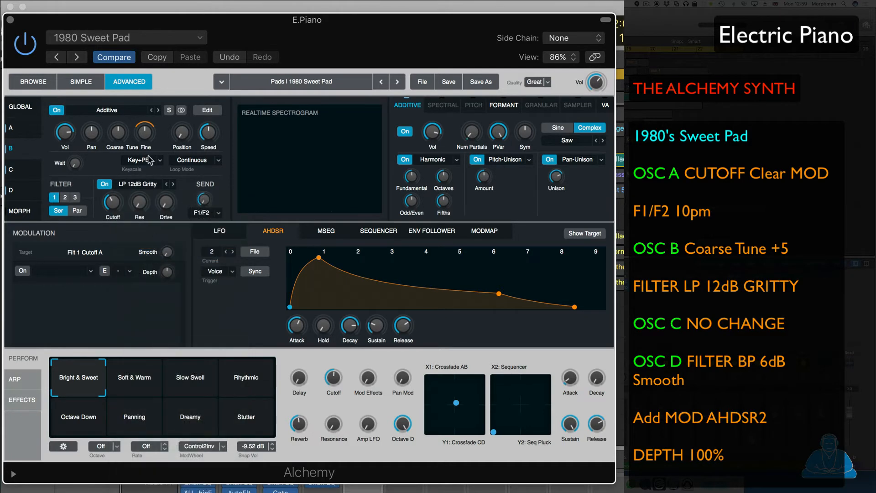
click(120, 133)
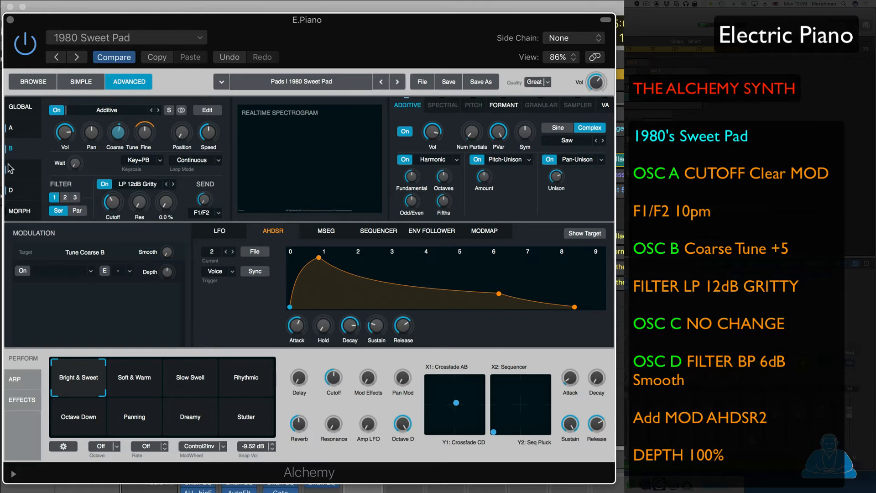
Change source D's filter to BP 6dB Smooth and clear the modulation from its cutoff.
click(32, 174)
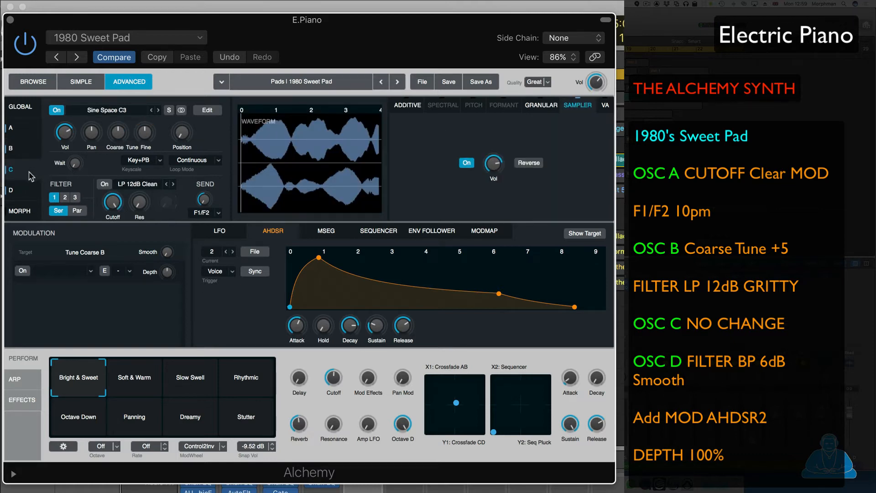
click(29, 190)
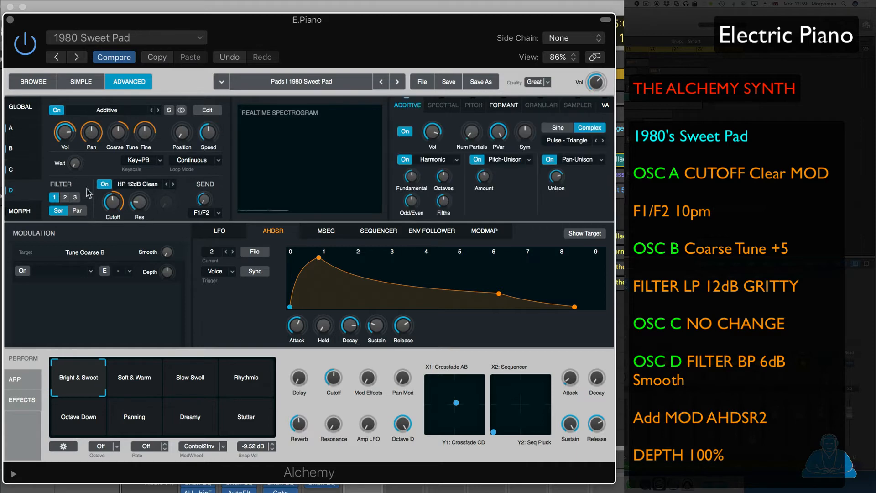
click(136, 184)
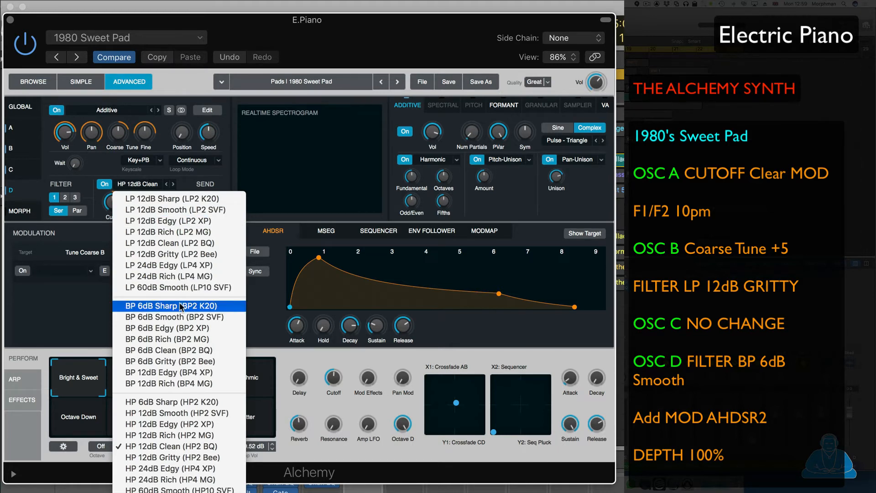
click(180, 318)
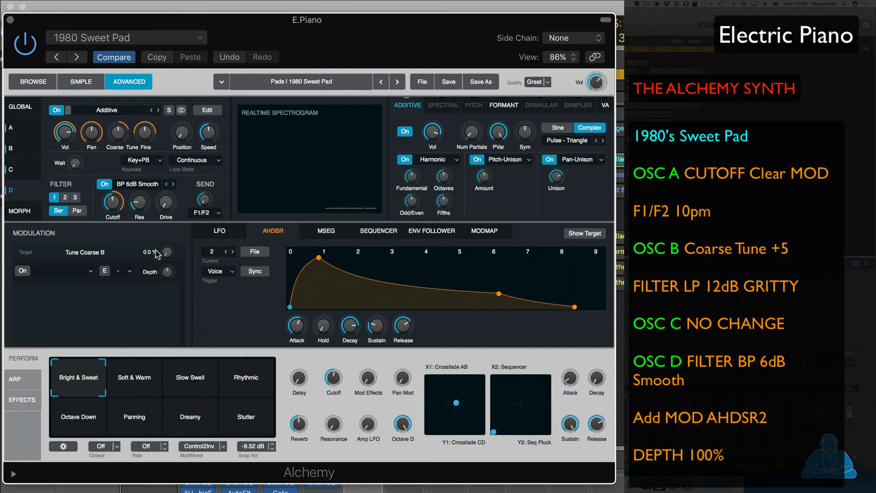
right_click(113, 205)
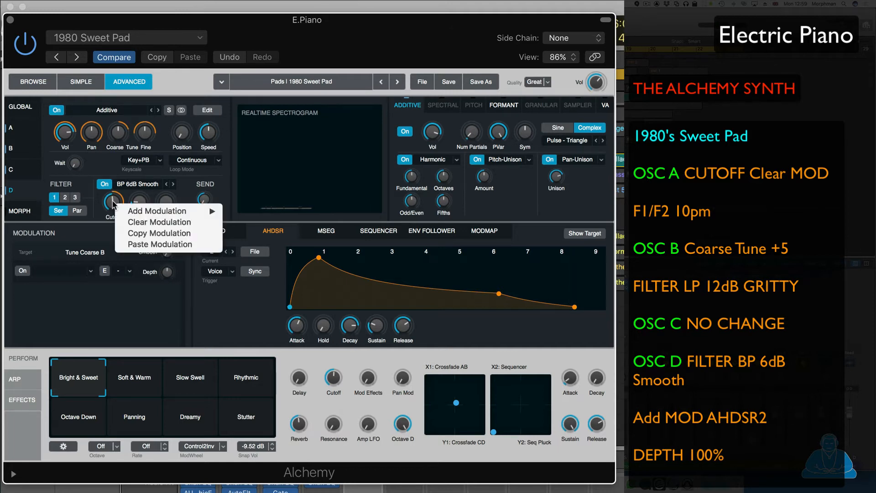
click(185, 222)
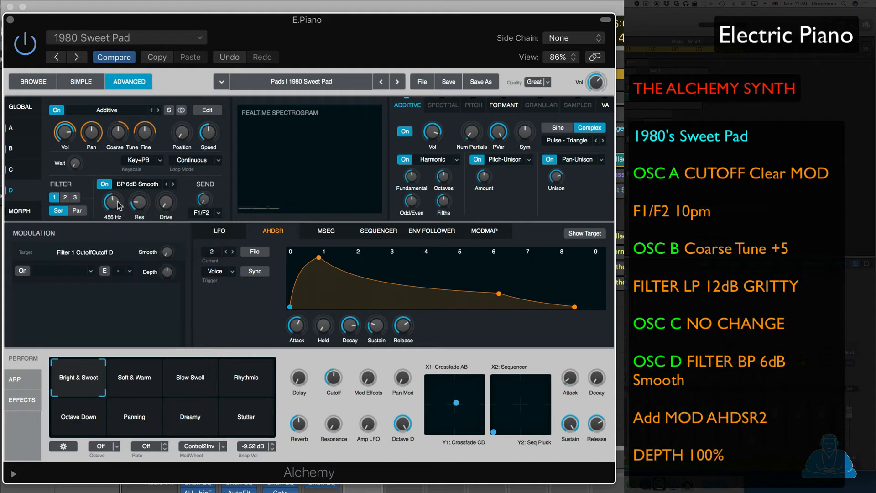
Modulate source D's filter cutoff with the AHDSR2 envelope at 100% depth.
right_click(118, 205)
mouse_move(127, 212)
mouse_move(312, 224)
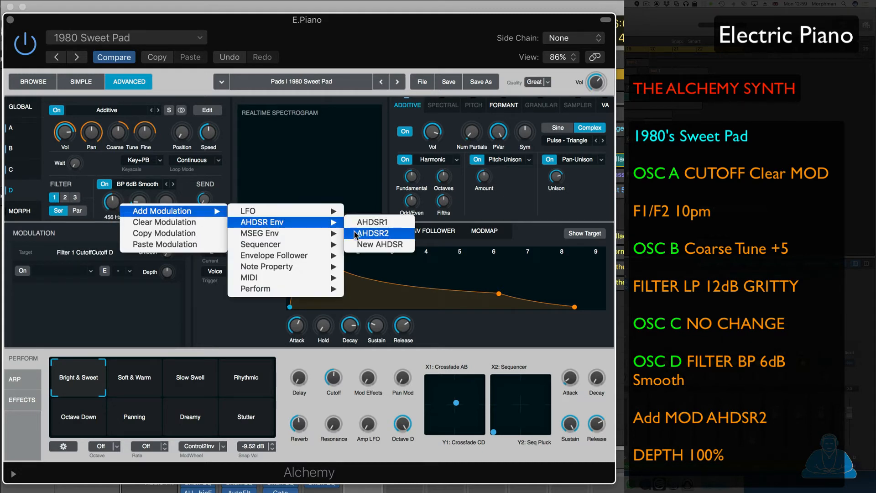
click(356, 234)
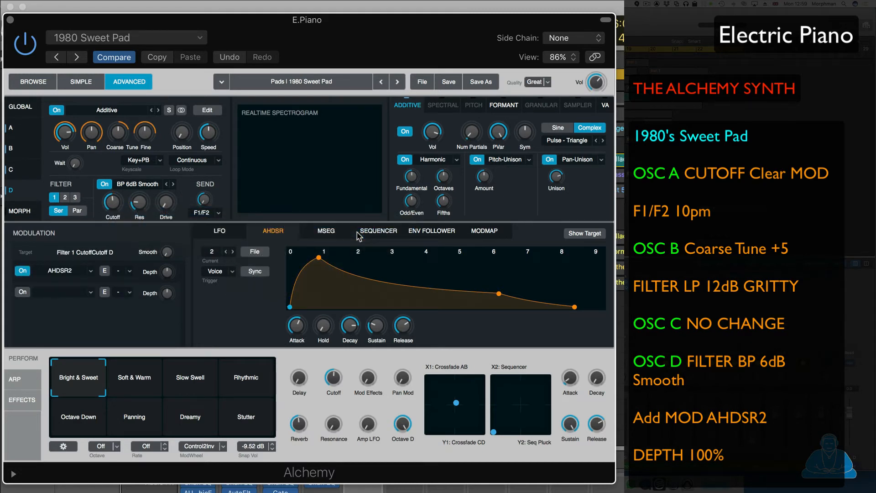
mouse_move(160, 274)
drag(161, 252, 165, 202)
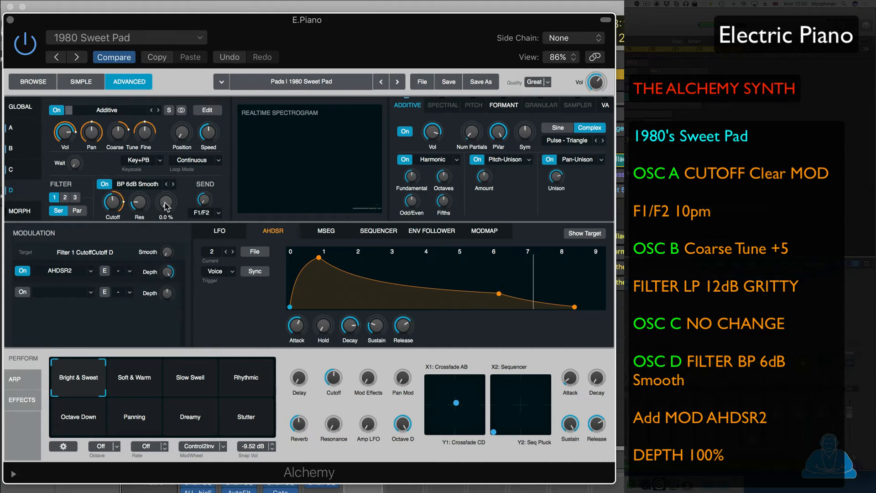
mouse_move(116, 203)
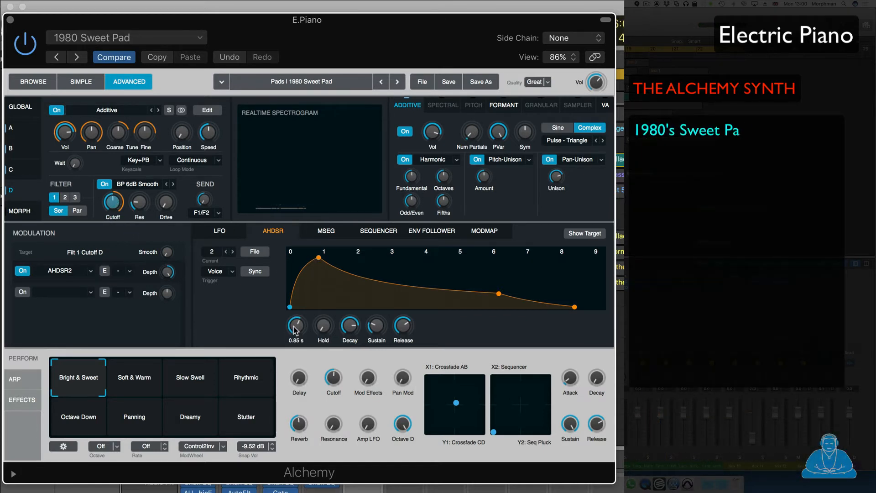
Set the AHDSR2 attack to 1.3 s and release to 0.11 s, shorten the decay and raise the sustain.
mouse_move(293, 325)
mouse_down()
mouse_move(293, 336)
mouse_move(297, 327)
mouse_up()
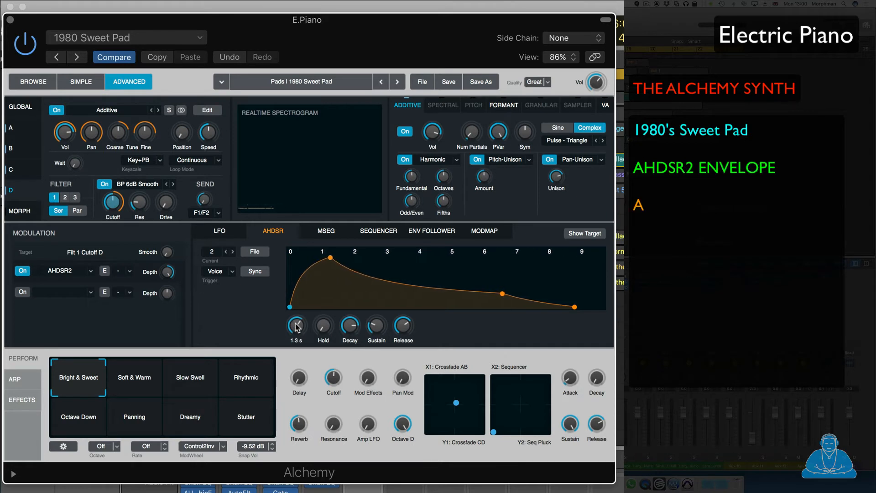
drag(350, 337, 352, 363)
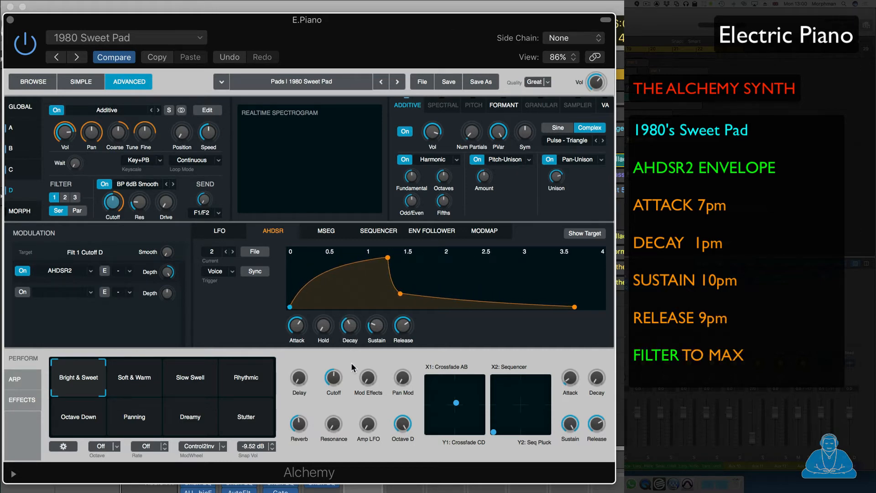
drag(377, 325, 406, 356)
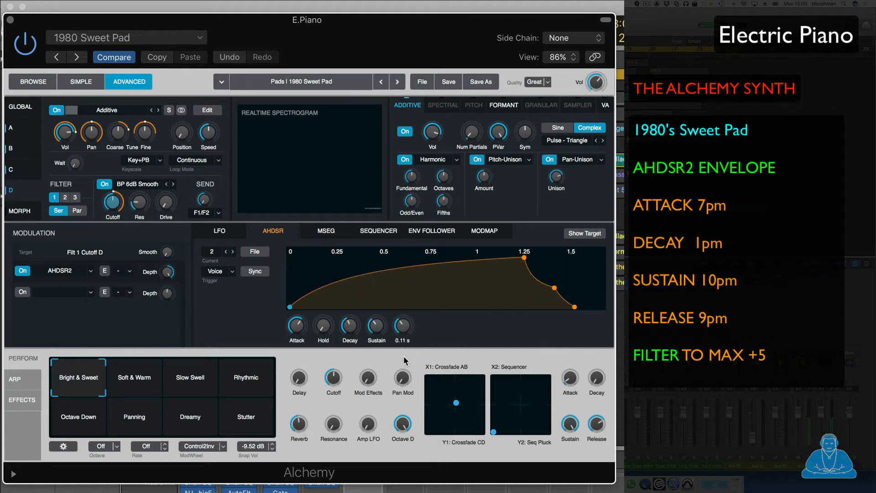
mouse_move(350, 325)
mouse_down()
mouse_move(350, 316)
mouse_move(351, 325)
mouse_up()
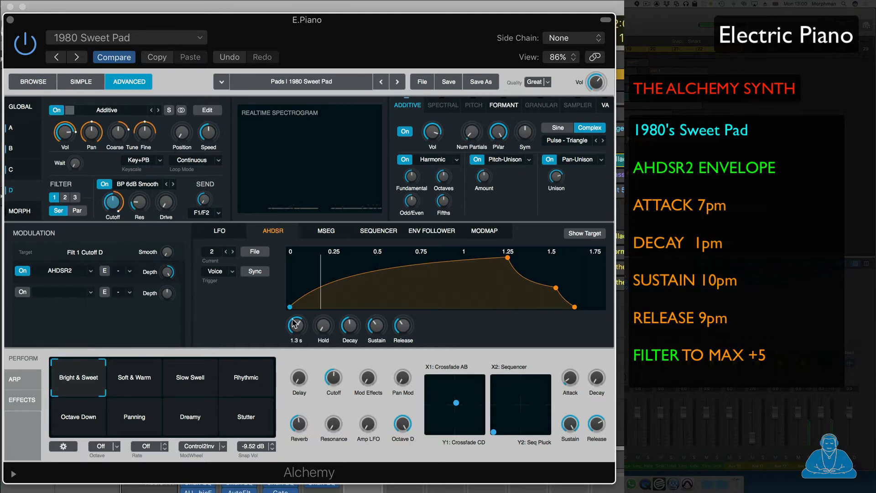
Raise the cutoff of the global LP 12dB Clean filter to maximum.
click(20, 108)
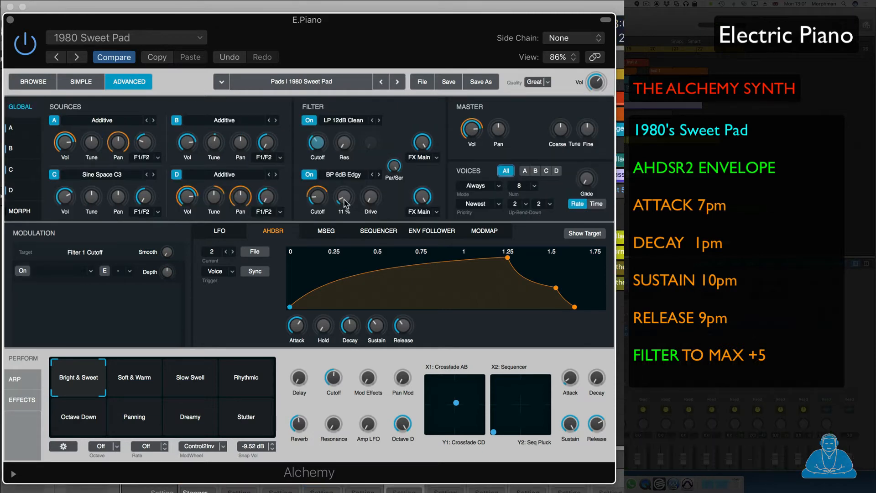
drag(318, 145, 320, 84)
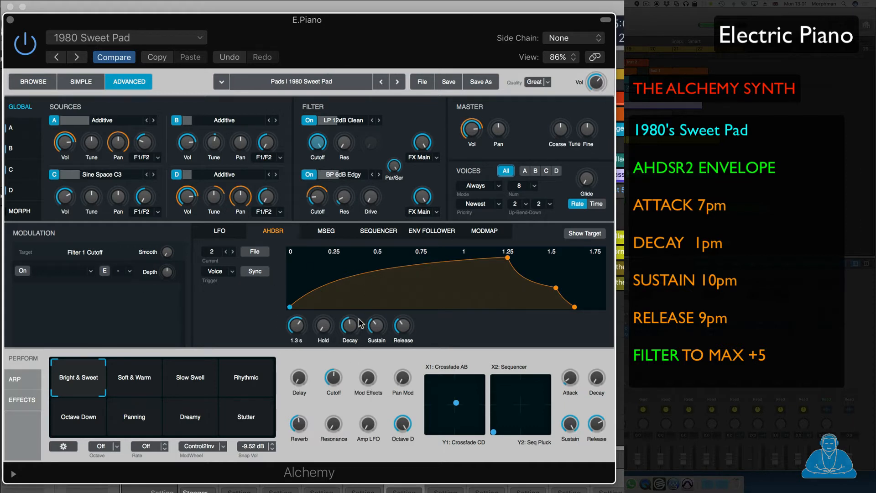
Reshape AHDSR2 with a shorter attack, 0.21 s decay, higher sustain and longer release, and turn down the performance Release control.
mouse_move(376, 330)
drag(375, 330, 295, 333)
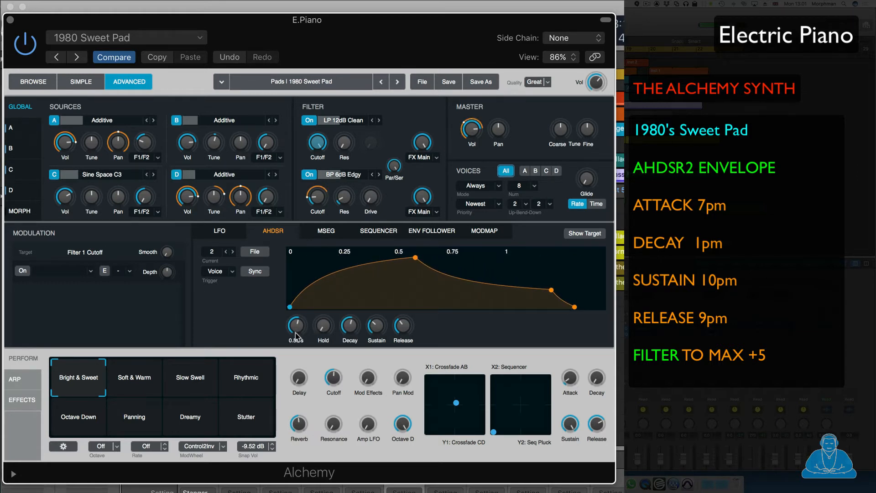
drag(401, 327, 354, 347)
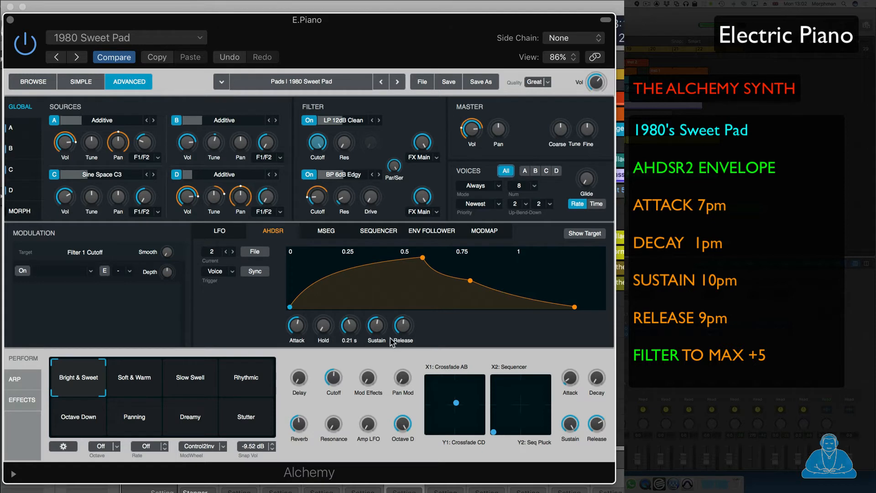
mouse_move(403, 328)
mouse_down()
mouse_move(403, 339)
mouse_move(403, 326)
mouse_up()
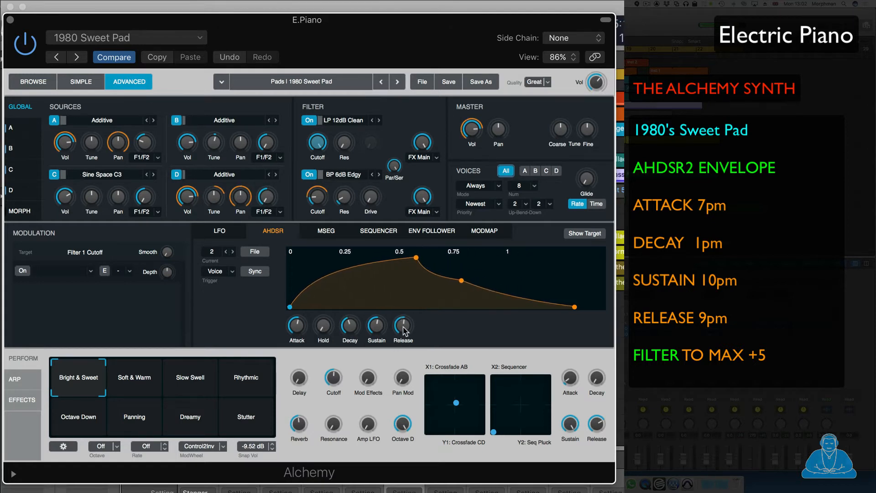
drag(596, 427, 598, 458)
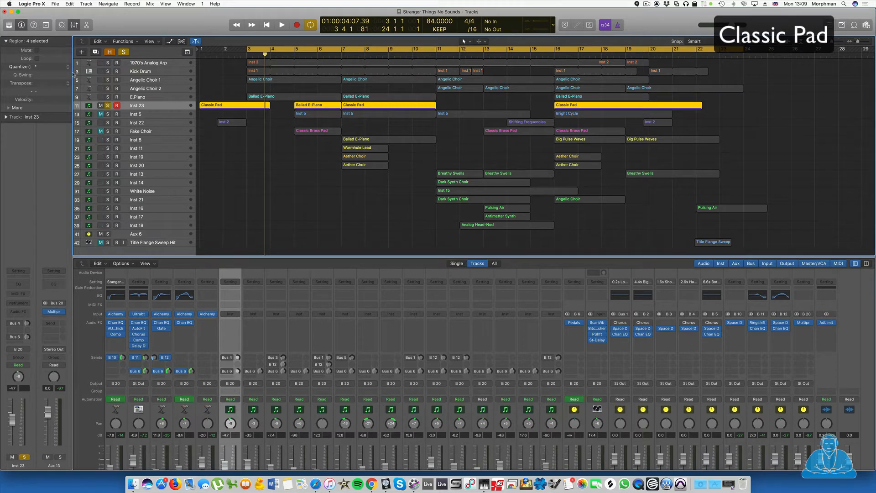
Search the sound library for "classic pad" and load the Classic Pad patch on the Inst 23 track.
click(8, 25)
click(39, 116)
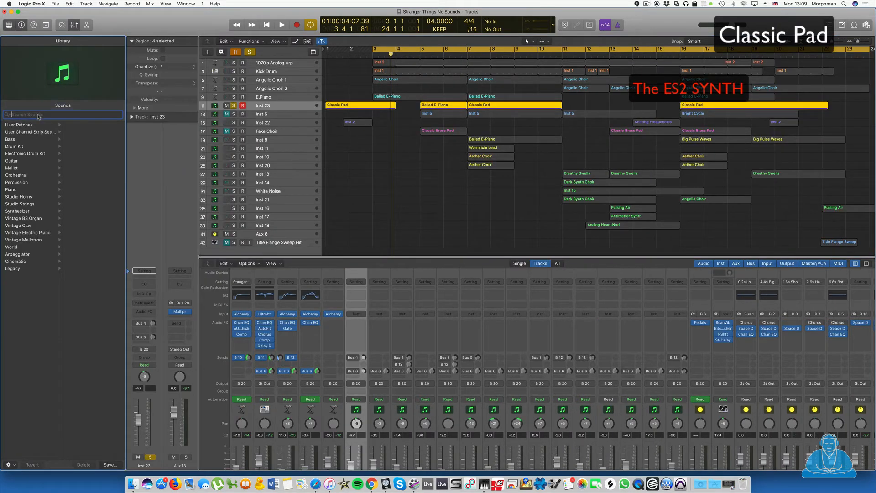
text(classic pad)
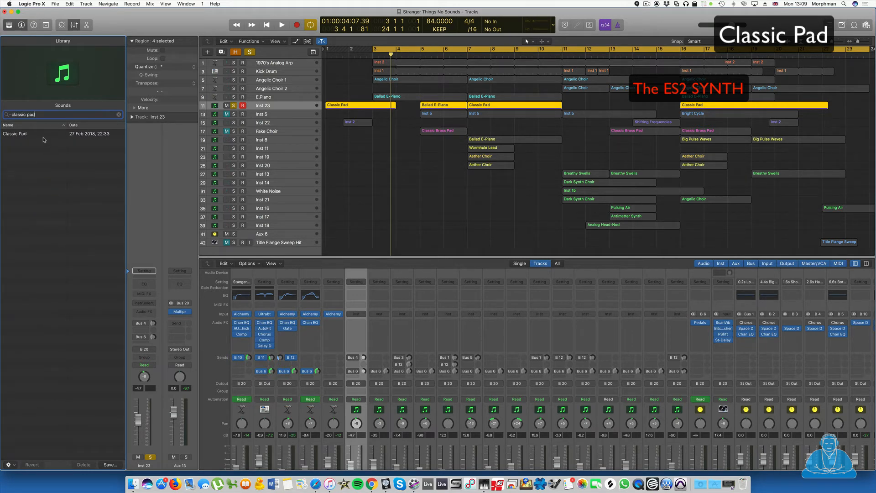
click(42, 134)
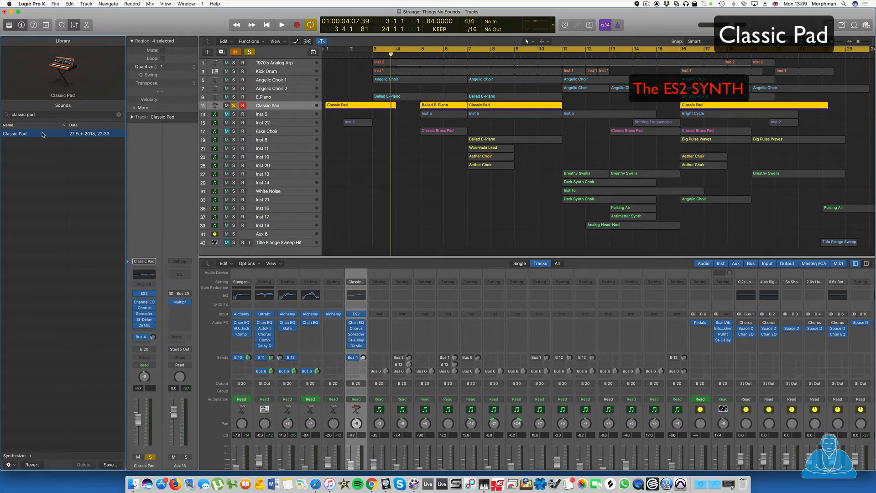
Play the soloed Classic Pad track from the start of the arrangement to audition the patch.
drag(386, 49, 338, 48)
key(space)
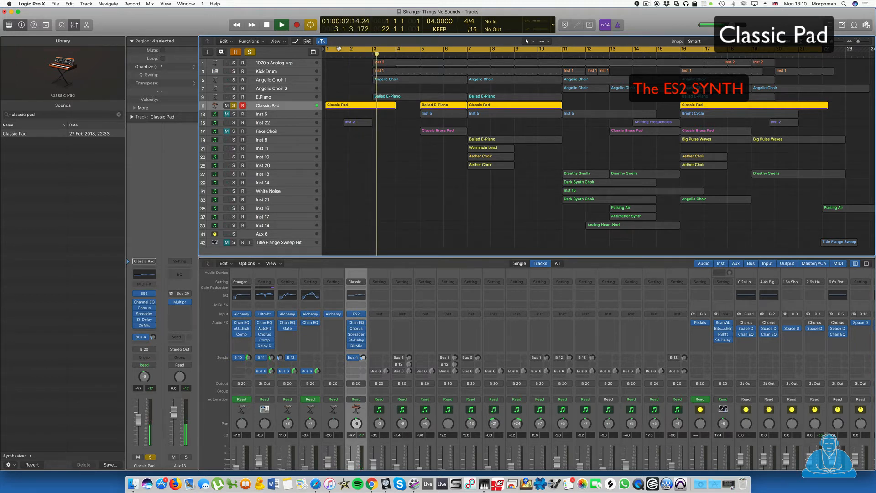
key(space)
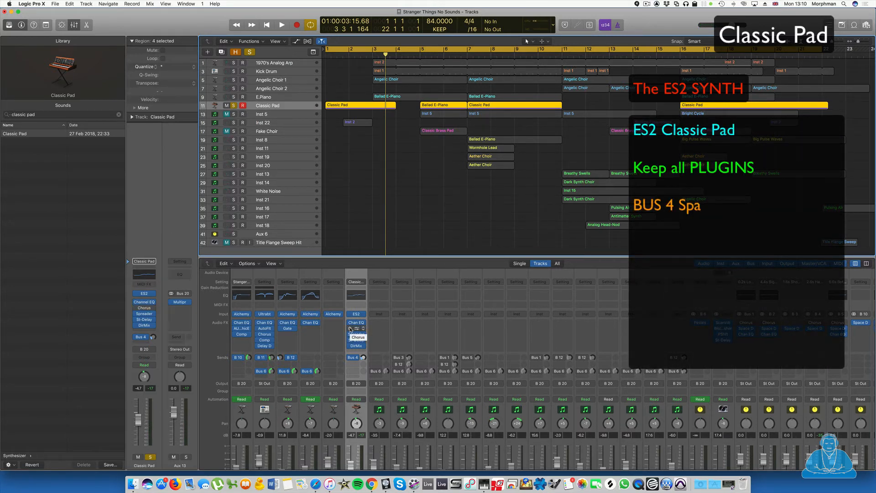
Add a Bus 6 send to the Classic Pad channel below its existing Bus 4 send.
click(364, 357)
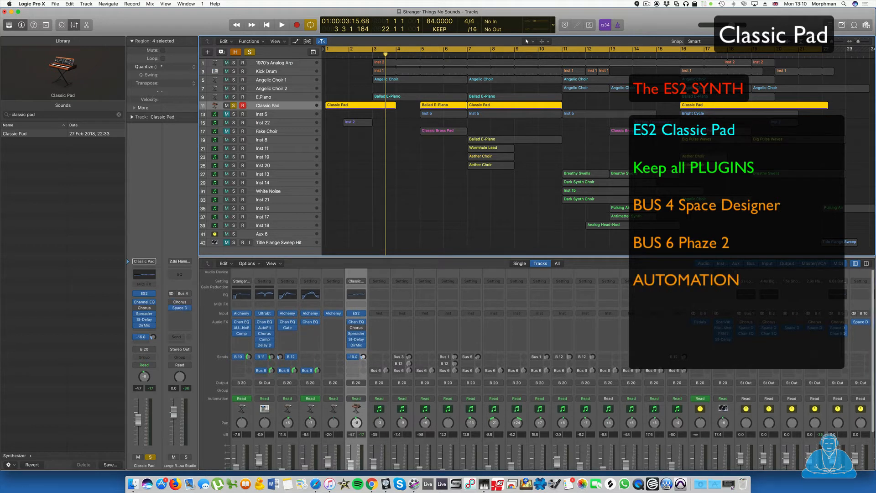
scroll(368, 355, right, 2)
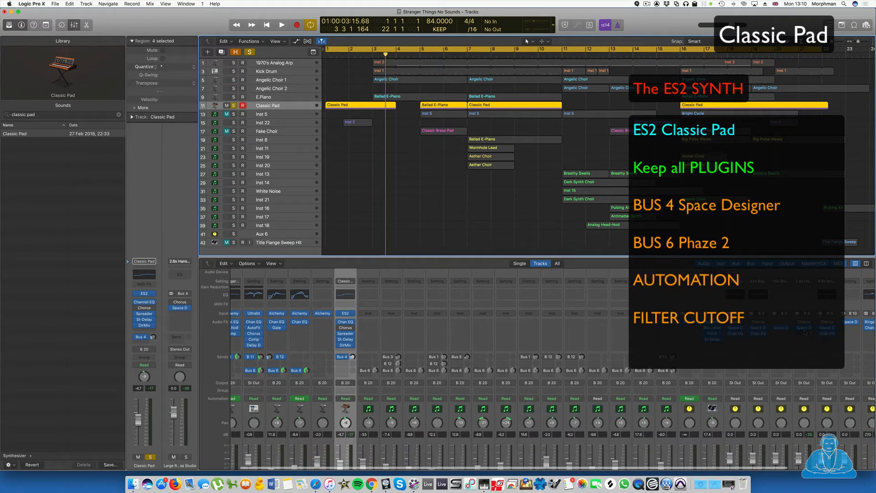
click(346, 370)
mouse_move(348, 400)
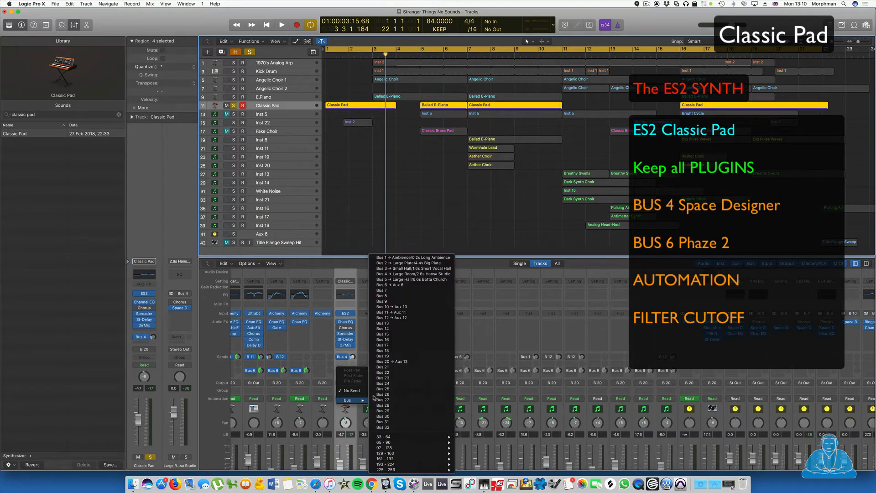
click(388, 284)
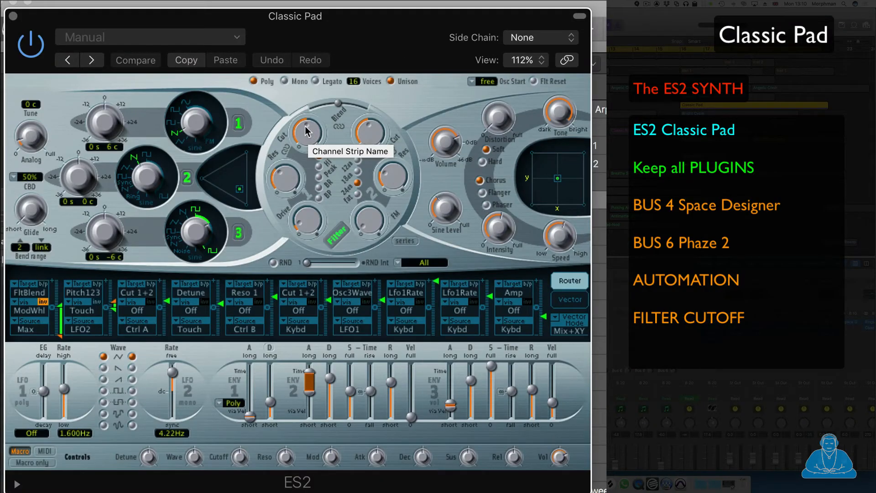
Sweep filter 1's cutoff down and back up in the Classic Pad's ES2 while auditioning the sound.
drag(149, 70, 150, 77)
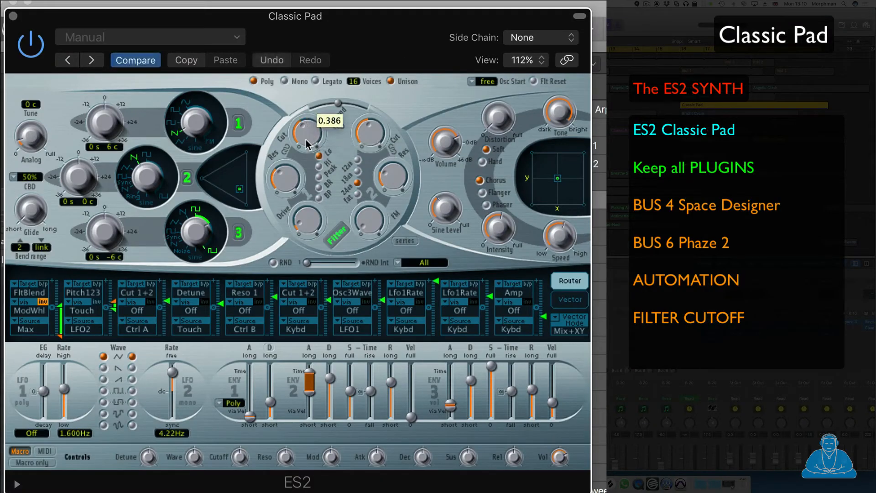
drag(307, 144, 305, 162)
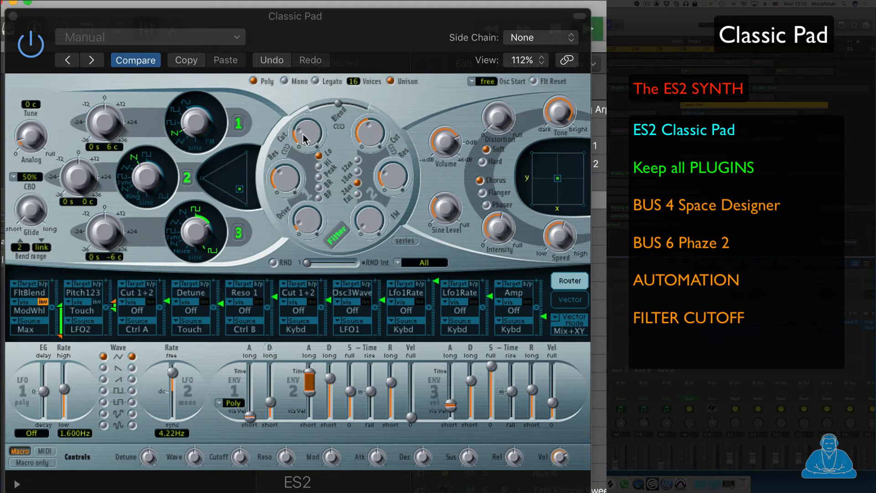
drag(303, 134, 312, 55)
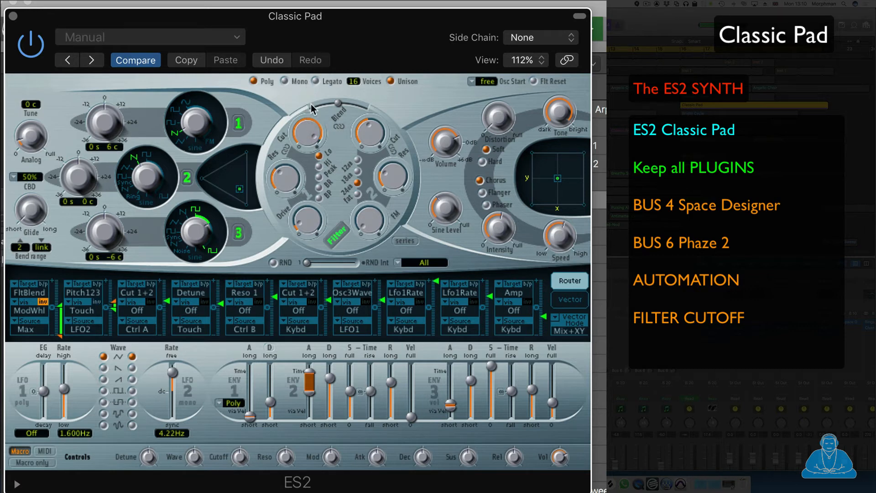
key(space)
key(space)
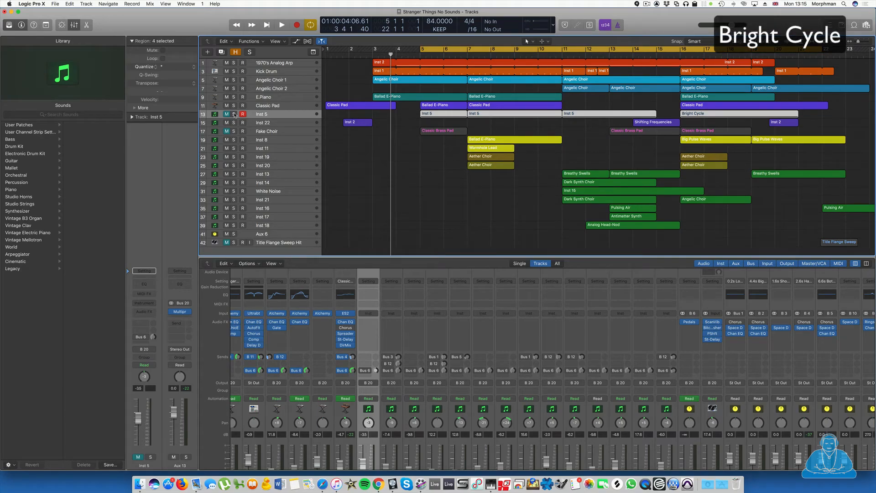
Solo the Inst 5 track, load a stereo Retro Synth with the Synth Leads preset Bright Cycle, and audition it.
click(234, 114)
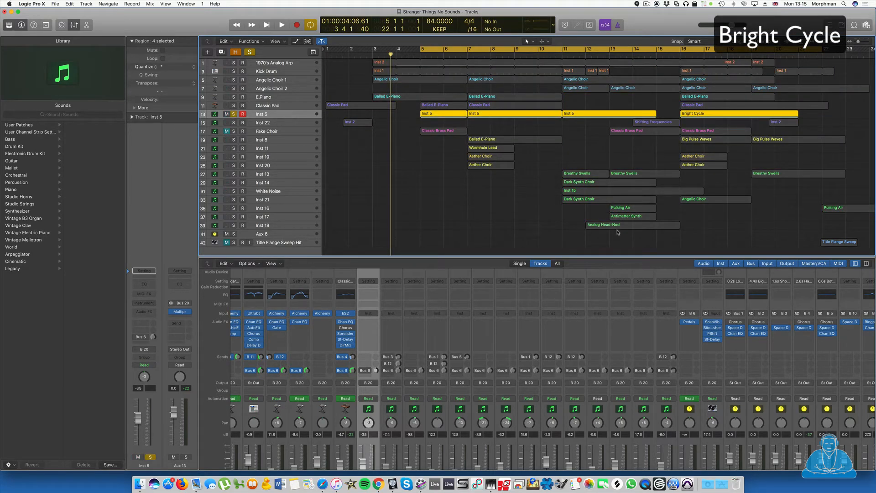
click(375, 314)
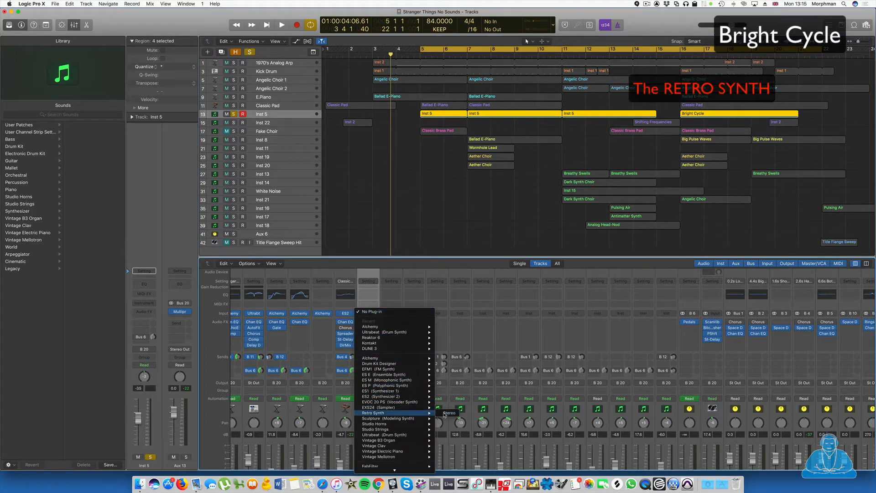
click(447, 412)
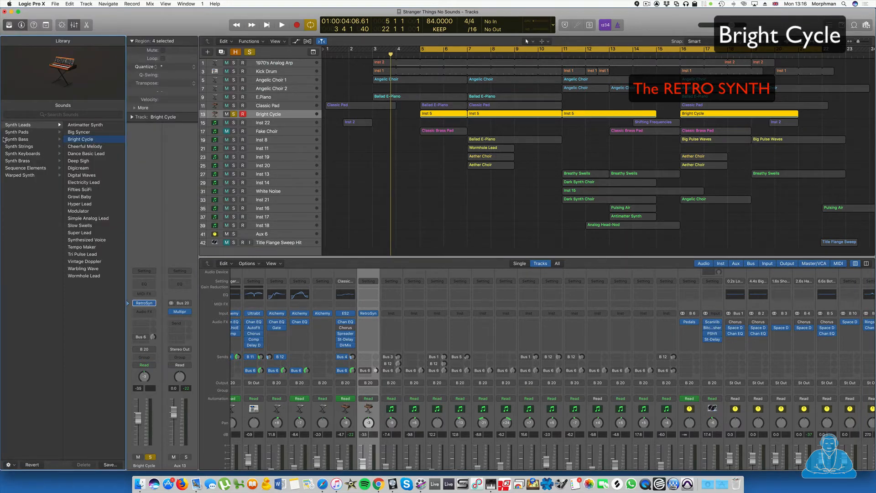
key(space)
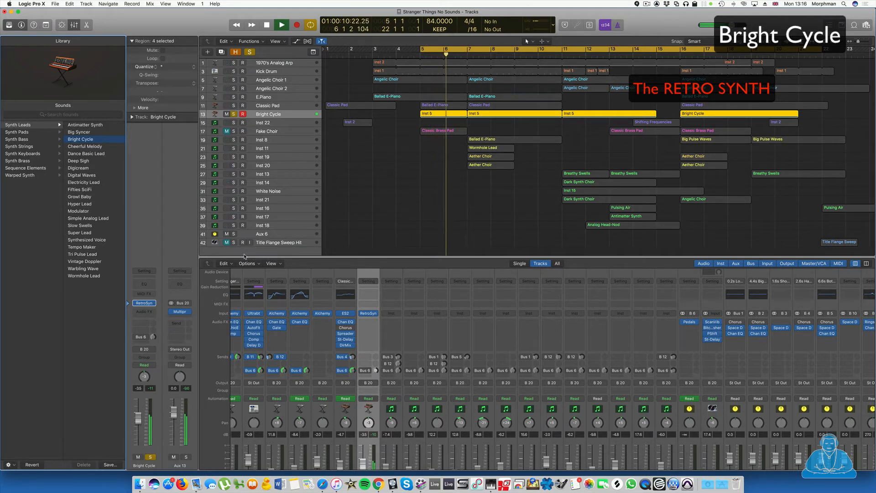
key(space)
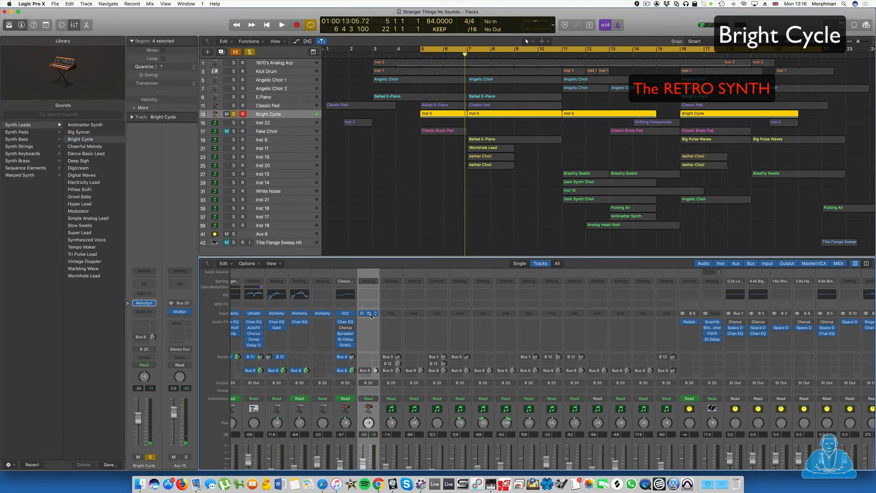
Open the Bright Cycle track's Retro Synth and set the oscillator semitones to -12.
click(370, 315)
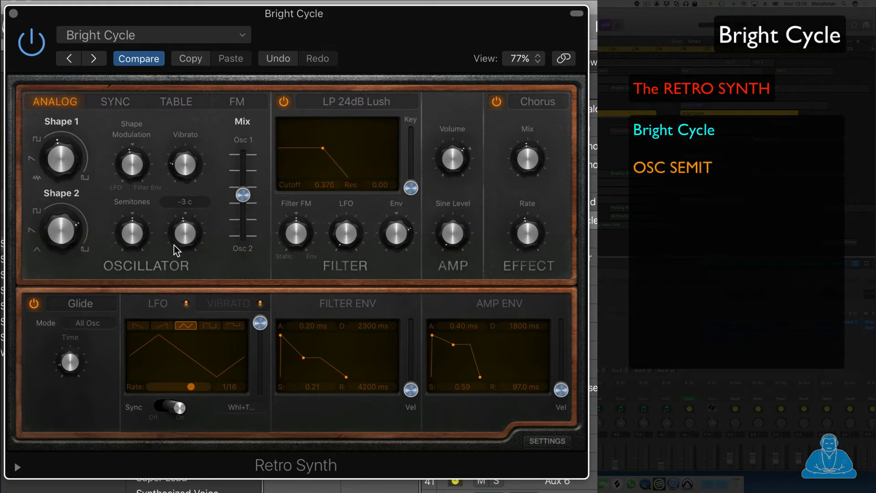
mouse_move(135, 237)
drag(130, 233, 130, 256)
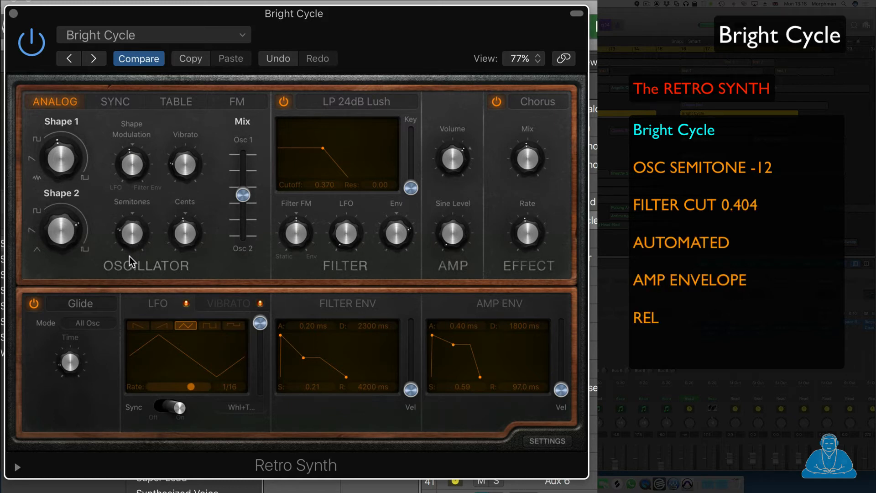
mouse_move(130, 255)
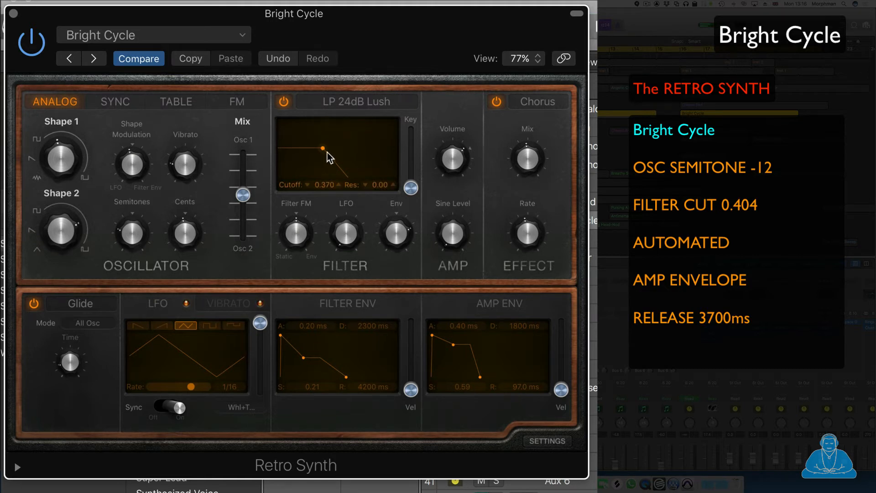
Raise Bright Cycle's filter cutoff to about 0.448 and lengthen the release of its amp envelope.
drag(322, 146, 327, 146)
drag(331, 152, 333, 153)
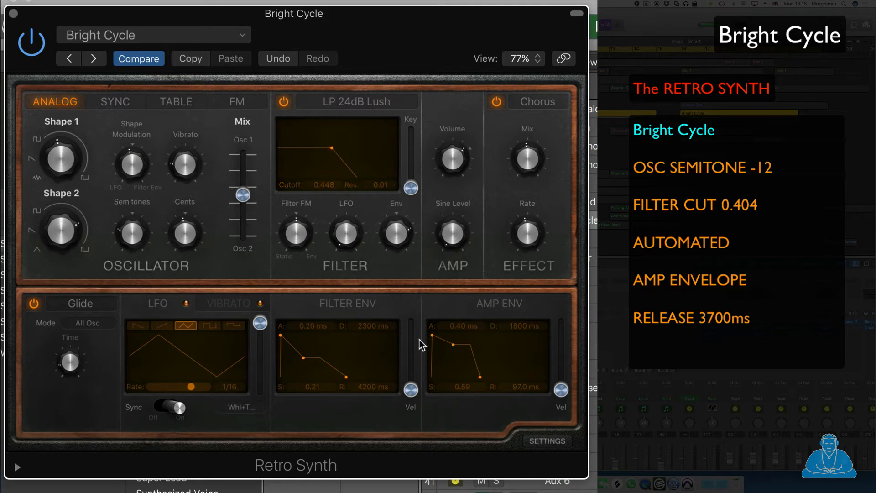
drag(480, 377, 500, 385)
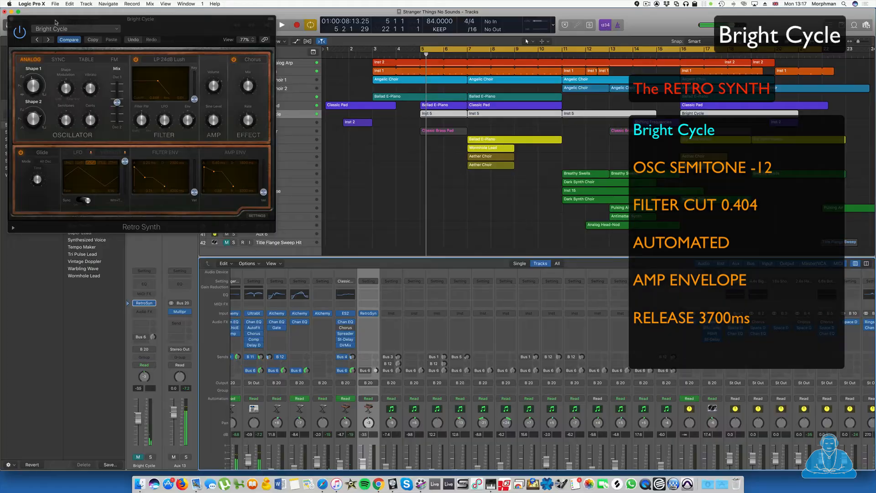
Unmute the Bright Cycle track and play the arrangement to audition the edited synth, keeping its plug-in window clear of the track list.
drag(54, 18, 94, 195)
click(226, 114)
key(space)
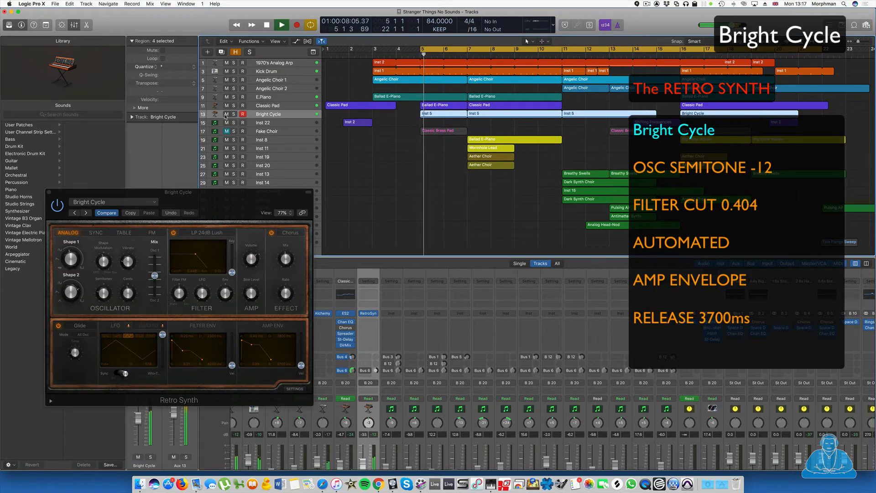
drag(203, 195, 205, 84)
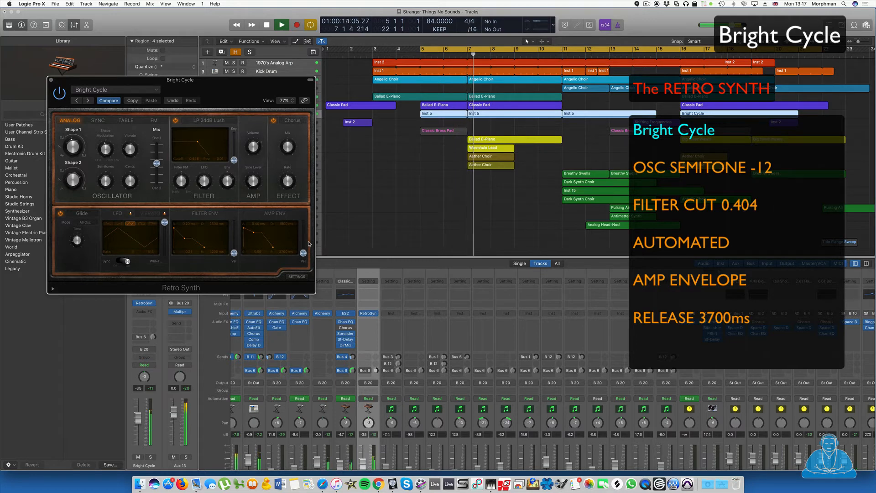
key(space)
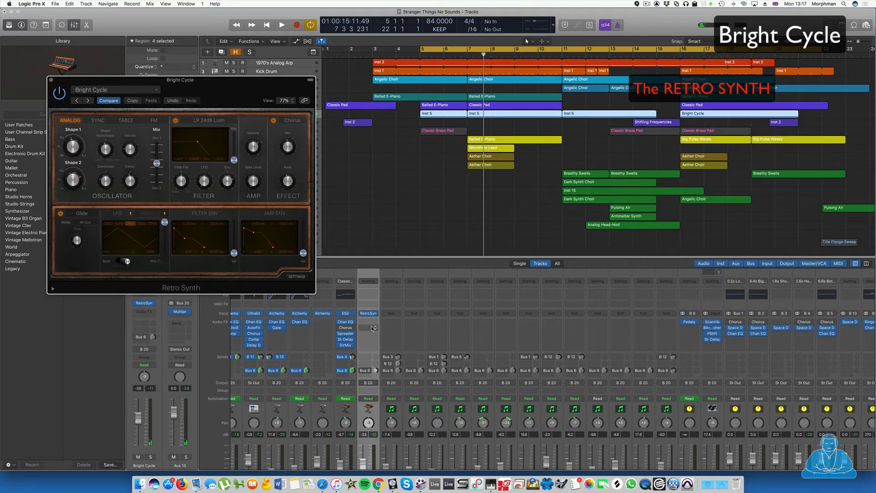
Insert a Compressor on the Bright Cycle channel with the ratio at about 1.4:1 and make-up gain at about -1.5 dB.
click(373, 328)
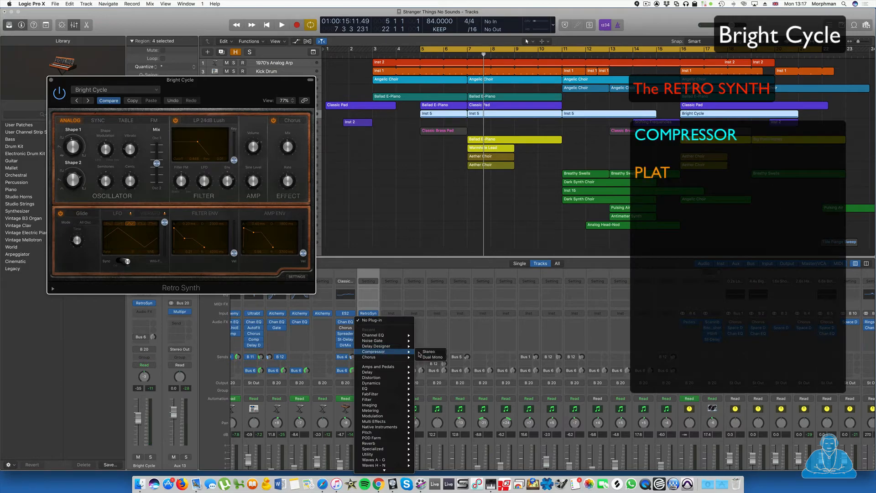
click(420, 353)
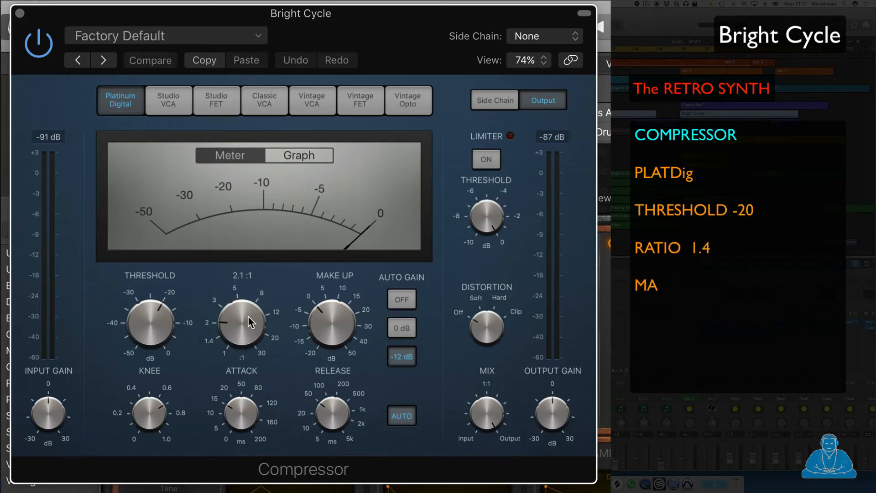
drag(247, 315, 248, 327)
mouse_move(330, 319)
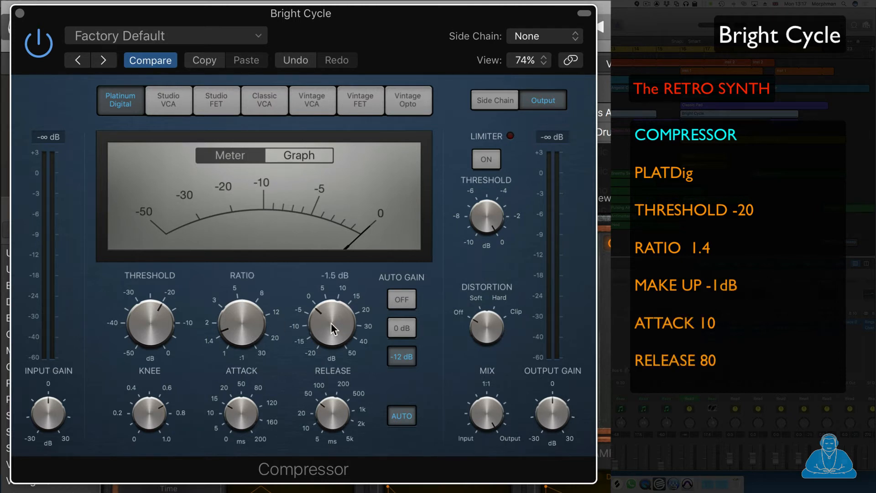
Audition the compressed part, closing the Compressor and Retro Synth windows during playback.
key(space)
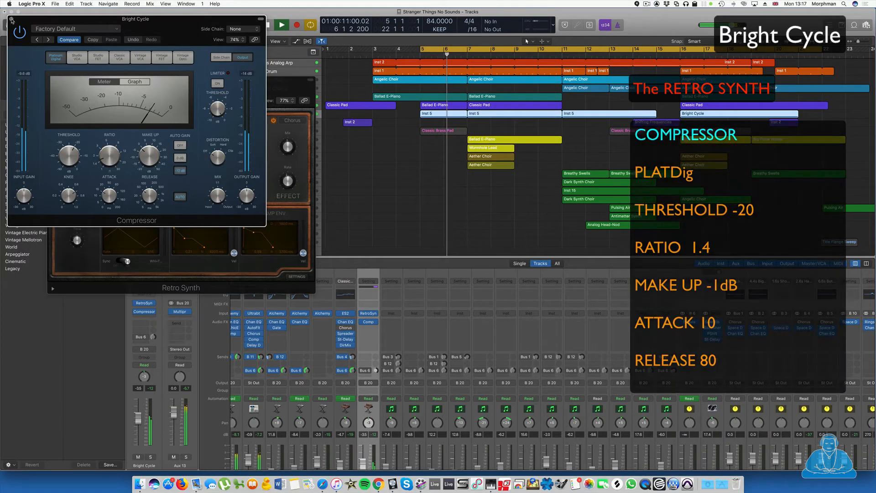
click(13, 19)
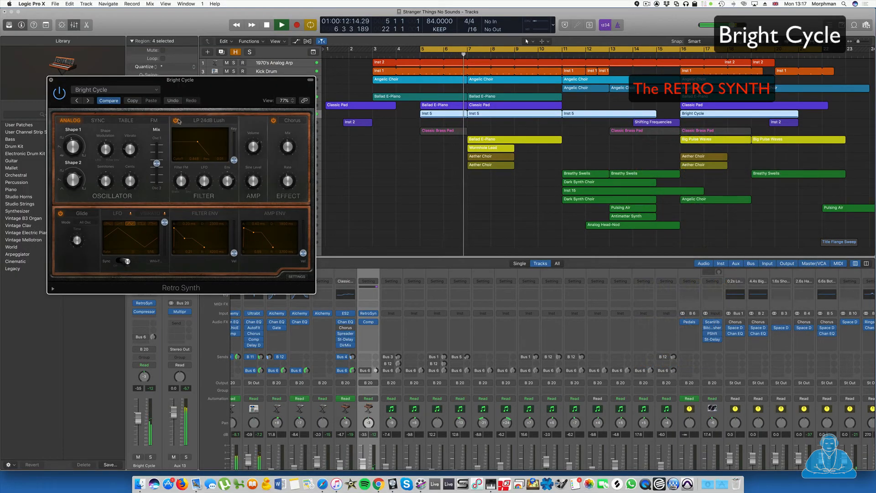
click(51, 80)
key(space)
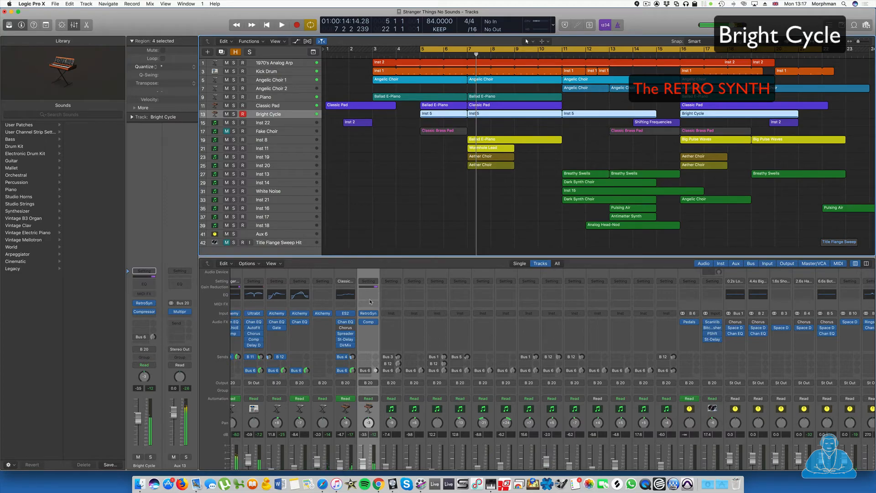
Add a Channel EQ to Bright Cycle with a 48 dB/Oct low cut at about 74 Hz and a Q of about 0.20.
click(370, 295)
click(371, 296)
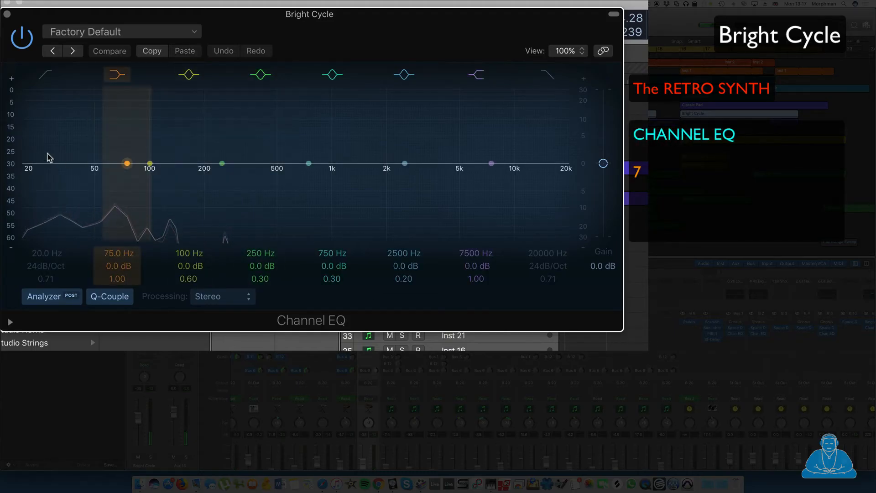
click(45, 80)
drag(24, 164, 82, 215)
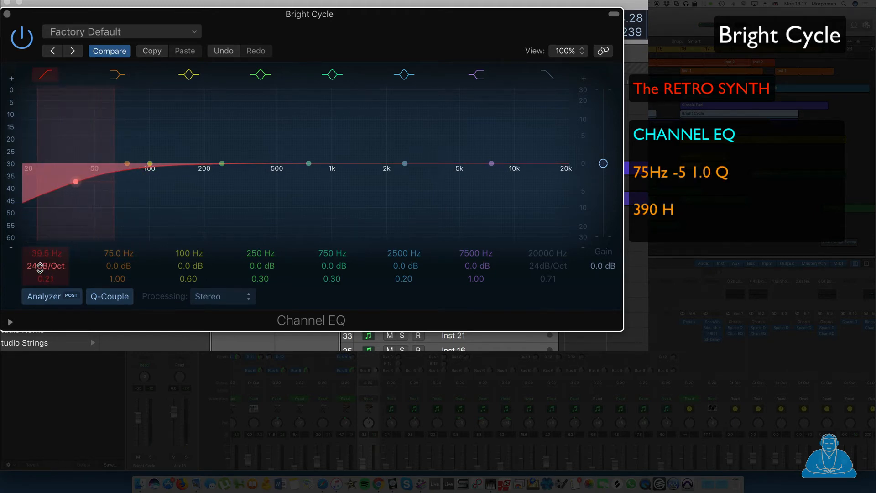
drag(36, 267, 37, 242)
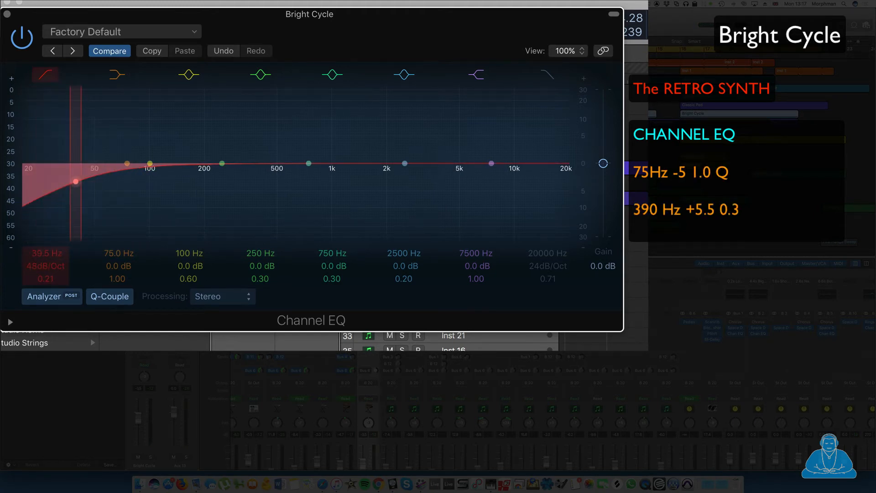
drag(76, 185, 128, 186)
During playback, boost the green 750 Hz EQ band by 4.0 dB at 380 Hz with a Q of 0.35.
key(space)
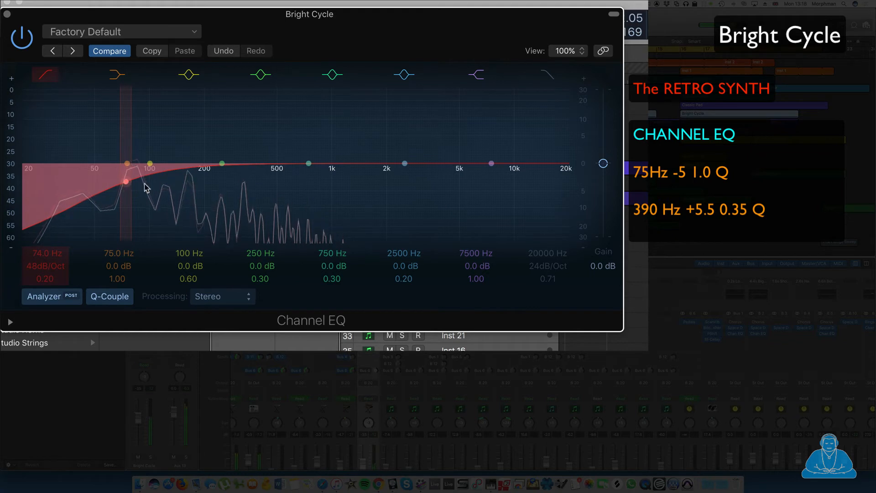
drag(305, 177, 243, 149)
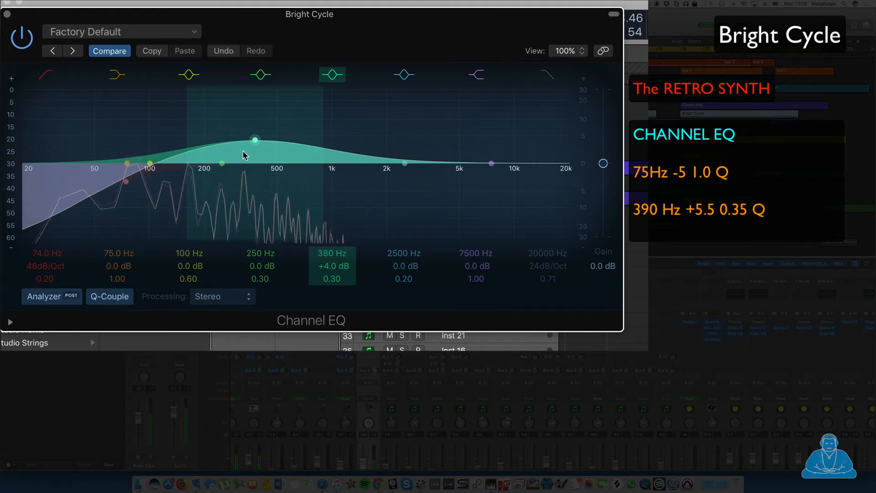
drag(332, 277, 332, 272)
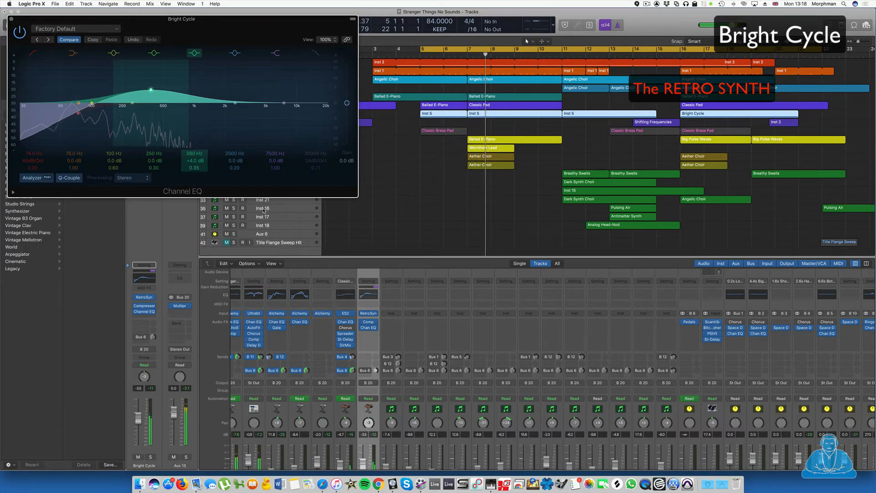
Insert a Tape Delay after the Channel EQ on the Bright Cycle channel.
click(373, 333)
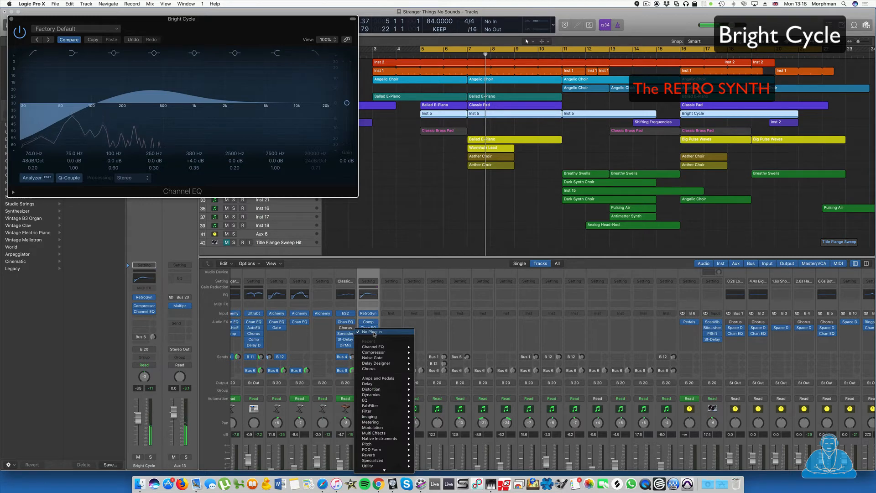
mouse_move(397, 384)
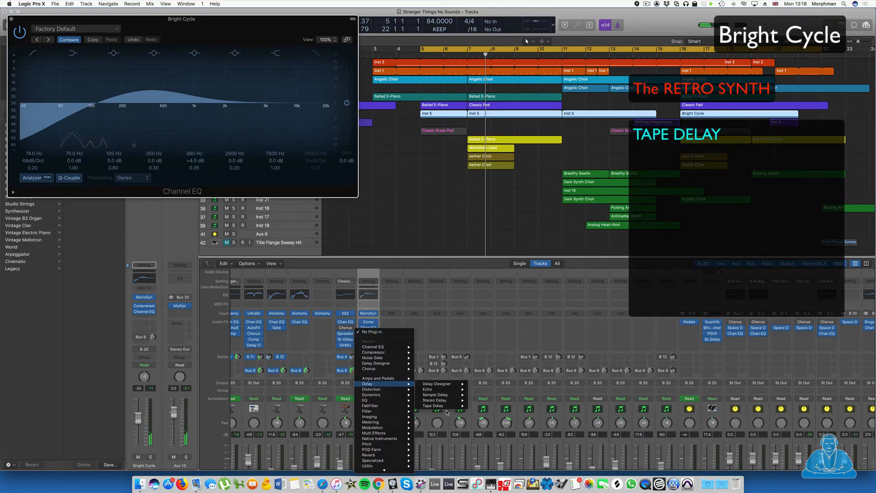
mouse_move(449, 405)
click(482, 405)
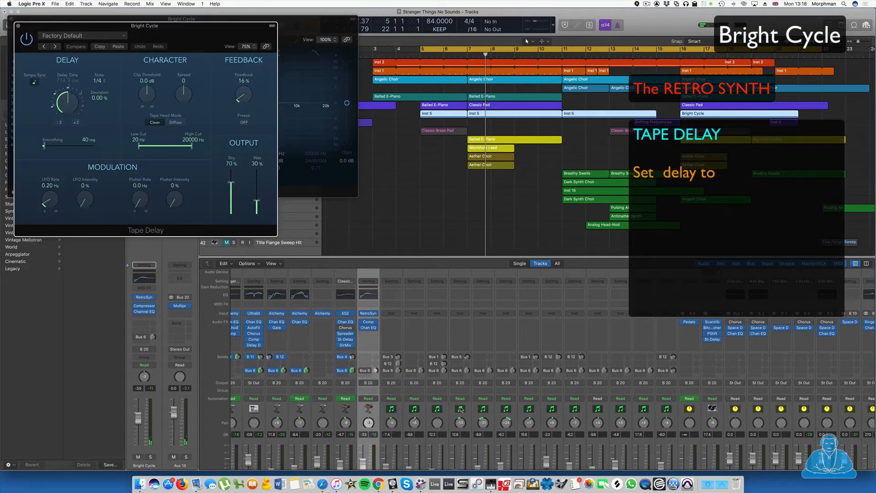
Set the Tape Delay to a 1/8 note with about -4.67% deviation, dry output at 100% and wet at 20%.
drag(75, 100, 71, 118)
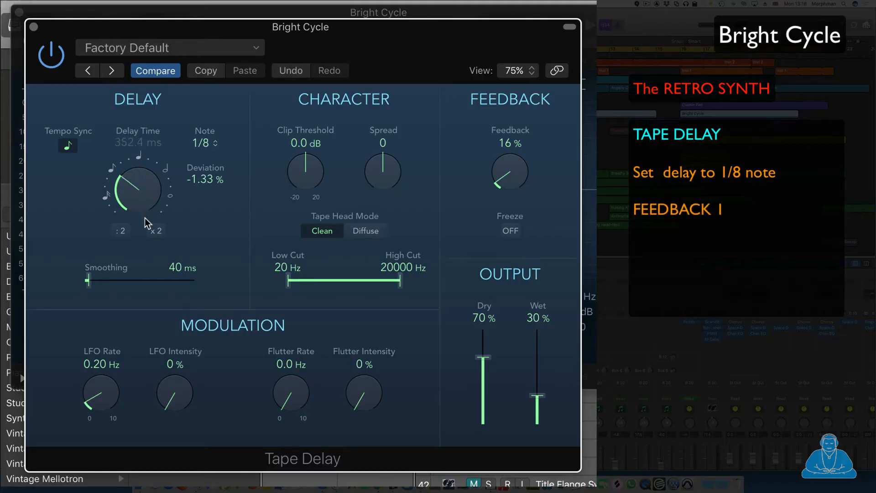
drag(144, 217, 144, 218)
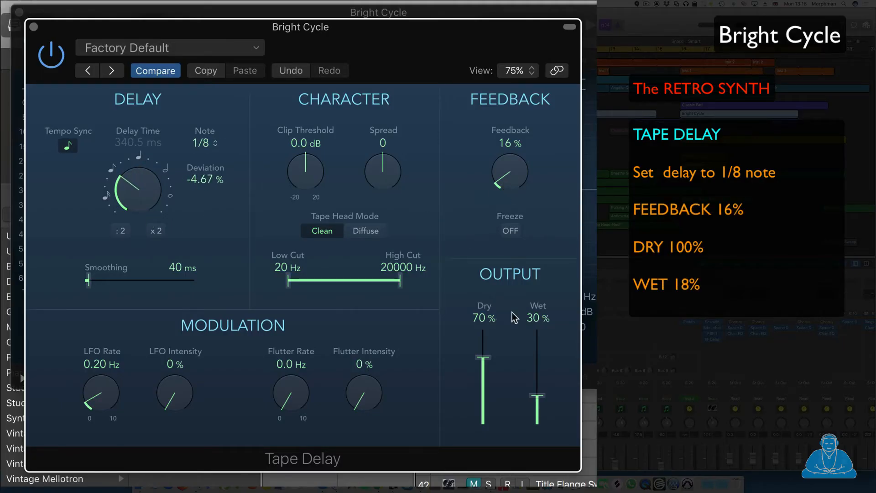
drag(483, 356, 489, 309)
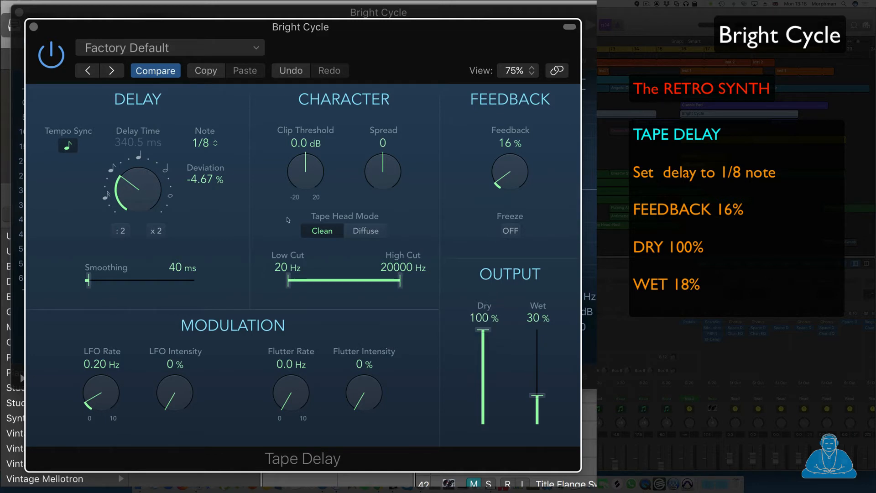
drag(548, 404, 541, 402)
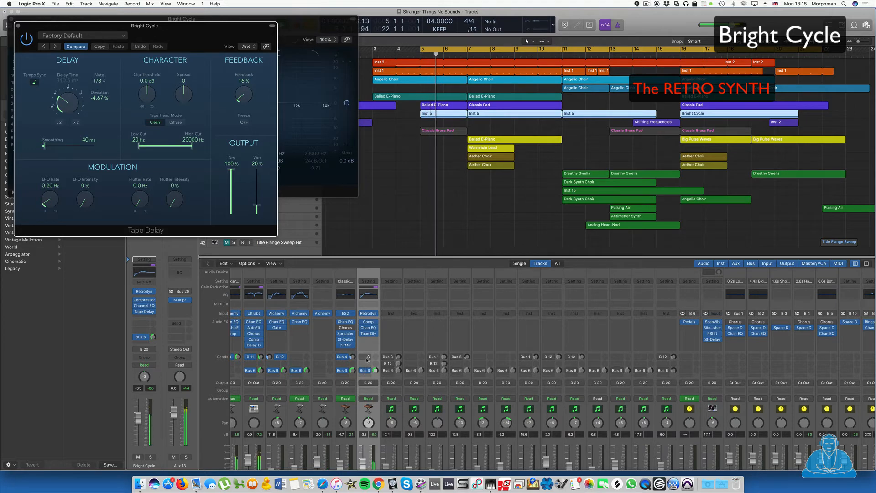
Lower the Bright Cycle channel's volume to -4.8 dB and close the Tape Delay and Channel EQ windows.
scroll(367, 359, down, 5)
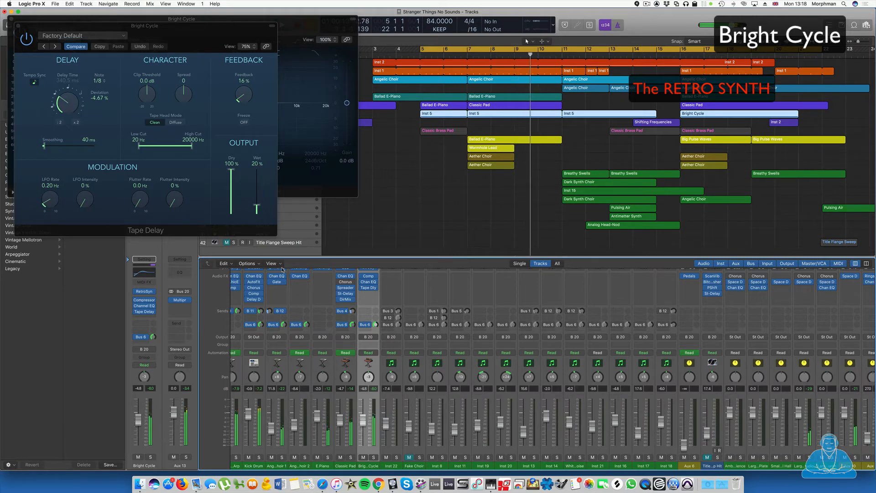
click(19, 29)
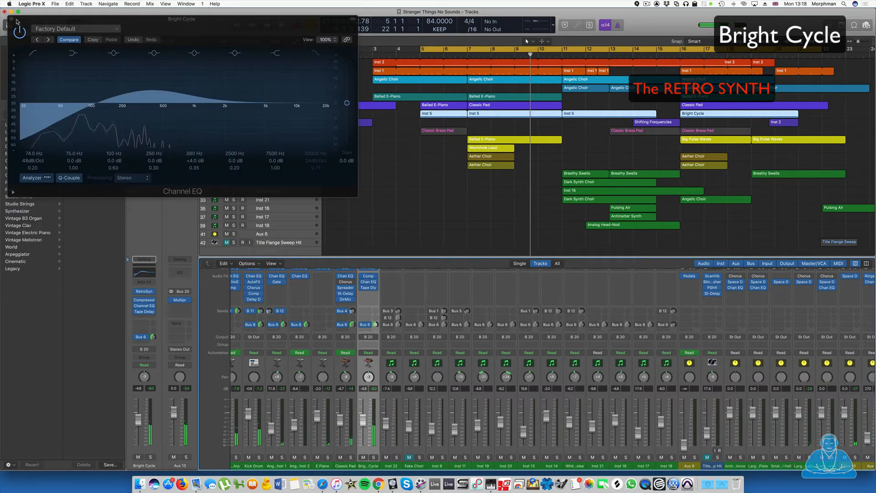
click(15, 29)
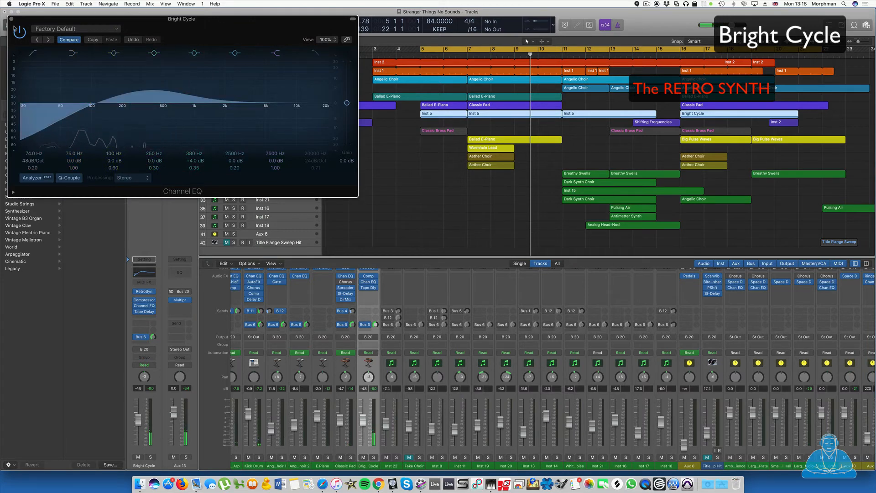
click(11, 20)
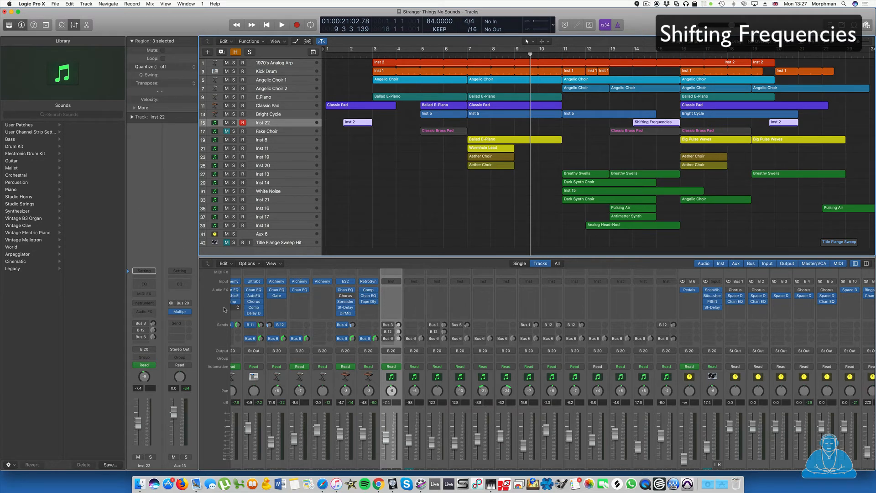
Insert Retro Synth on the Inst 22 track and load the Shifting Frequencies preset from Sequence Elements.
click(151, 304)
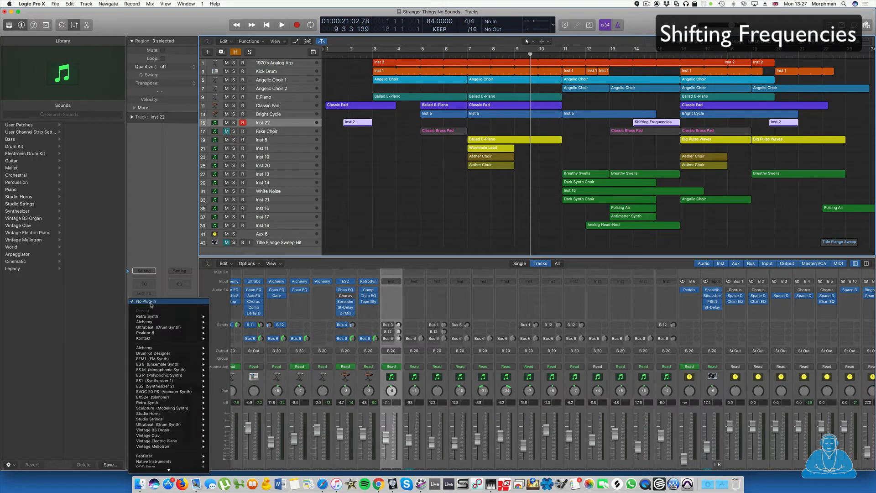
click(223, 317)
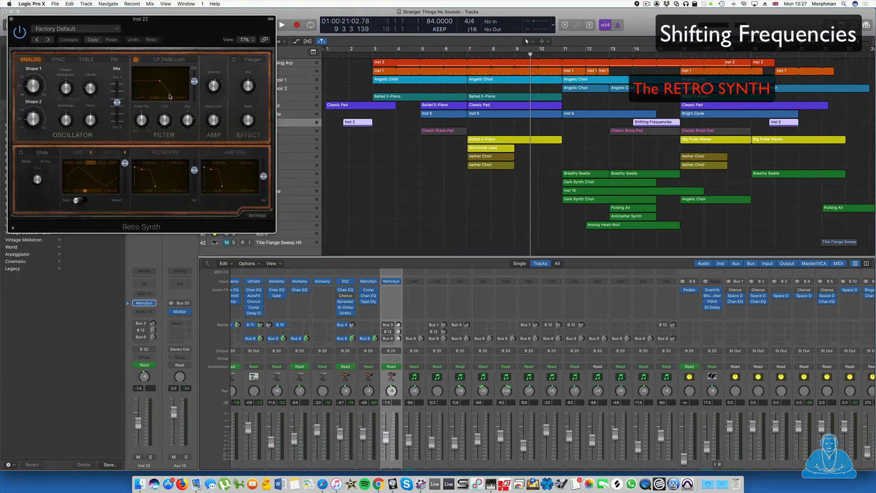
click(76, 29)
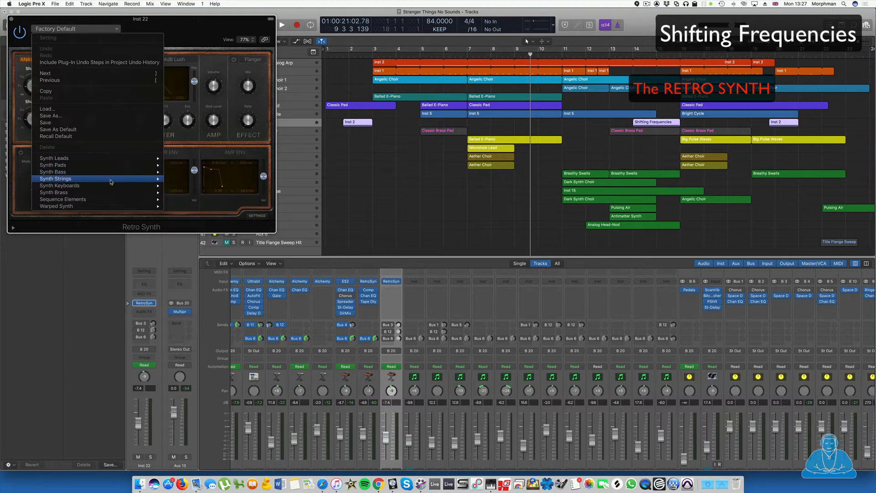
mouse_move(110, 200)
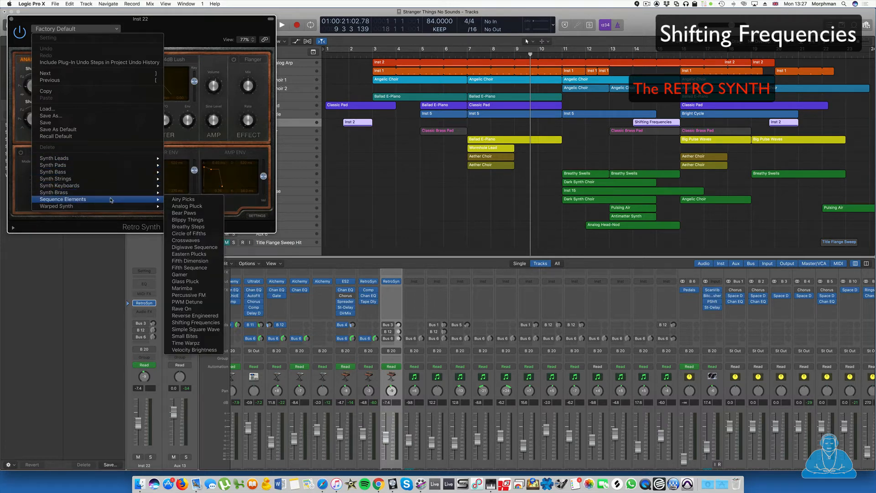
click(195, 322)
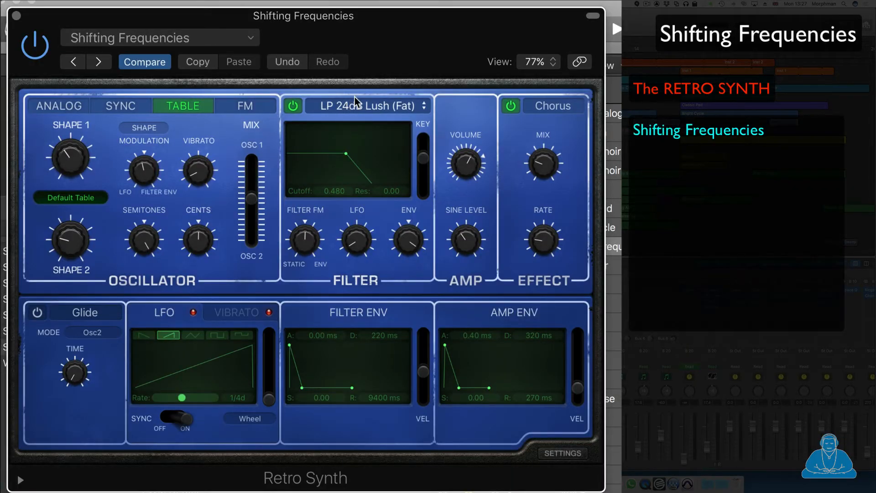
Change the Shifting Frequencies filter type to HP 12dB Creamy.
click(359, 106)
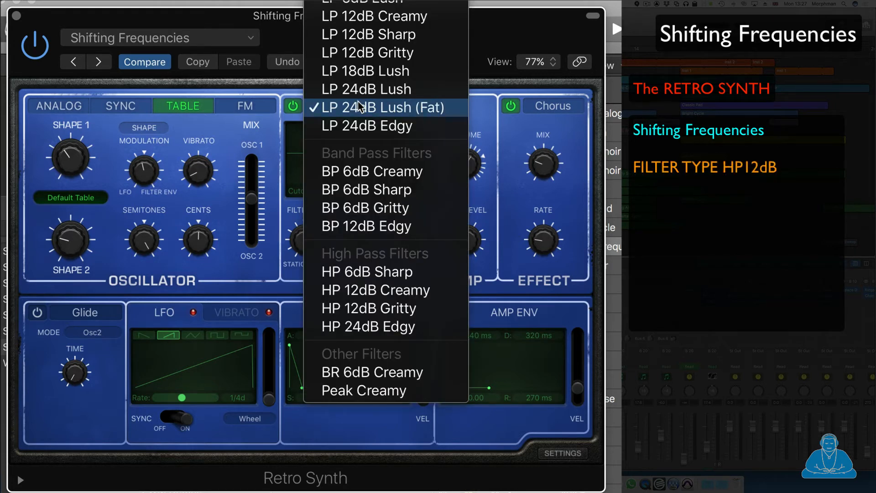
click(386, 290)
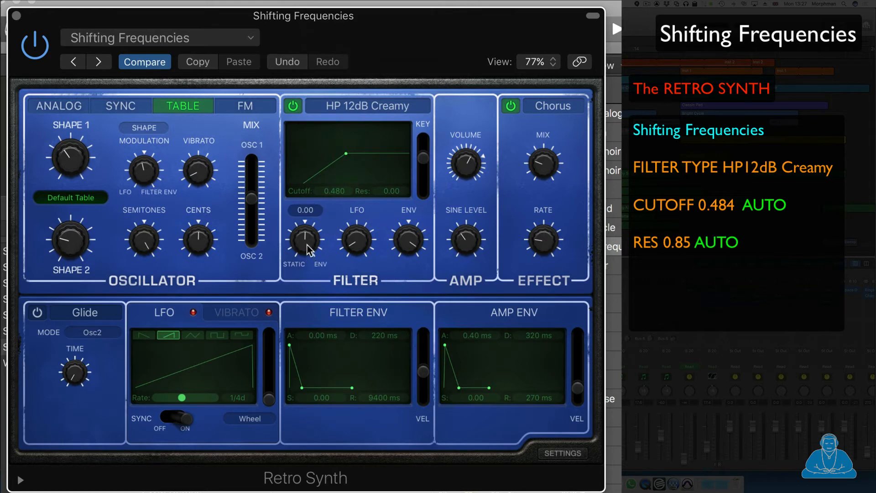
Set the Retro Synth's Filter FM to 0.07, raise the filter's LFO amount, and turn the Sine Level down to 0.00.
drag(304, 248, 306, 244)
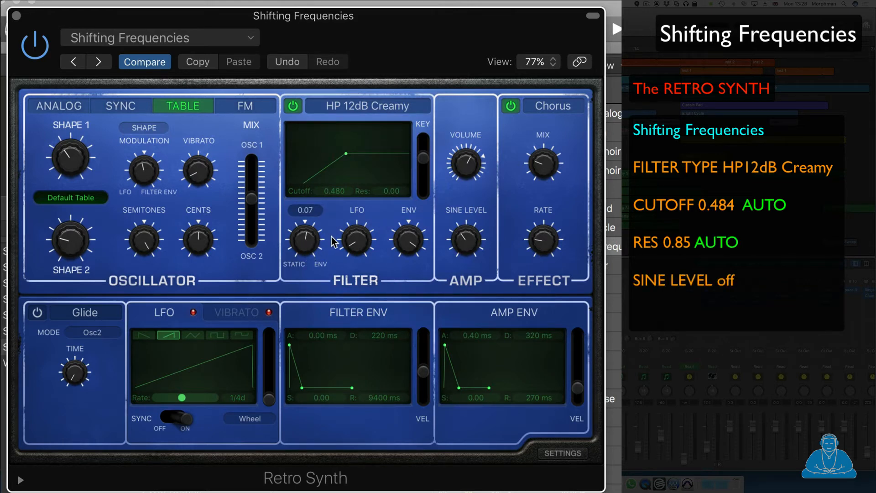
drag(355, 244, 365, 172)
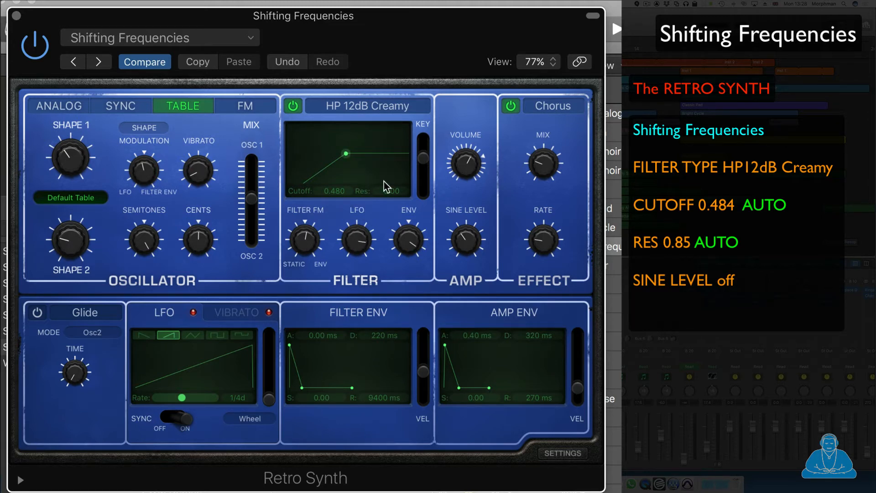
click(466, 242)
drag(466, 239, 460, 345)
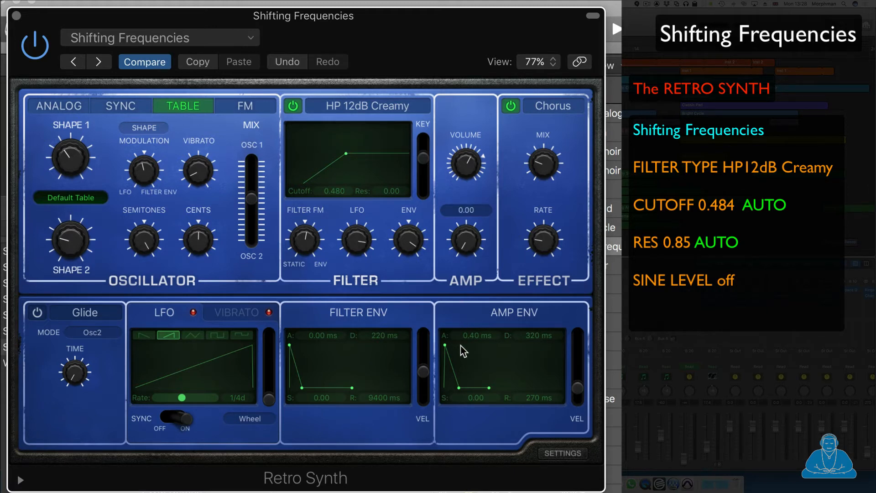
click(540, 154)
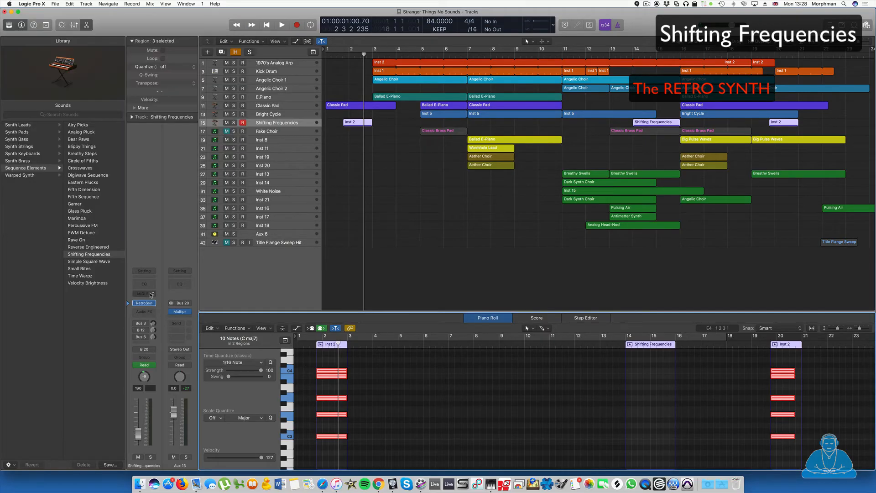
Insert the Arpeggiator as a MIDI effect on the Shifting Frequencies track and set its rate to 1/32.
click(151, 293)
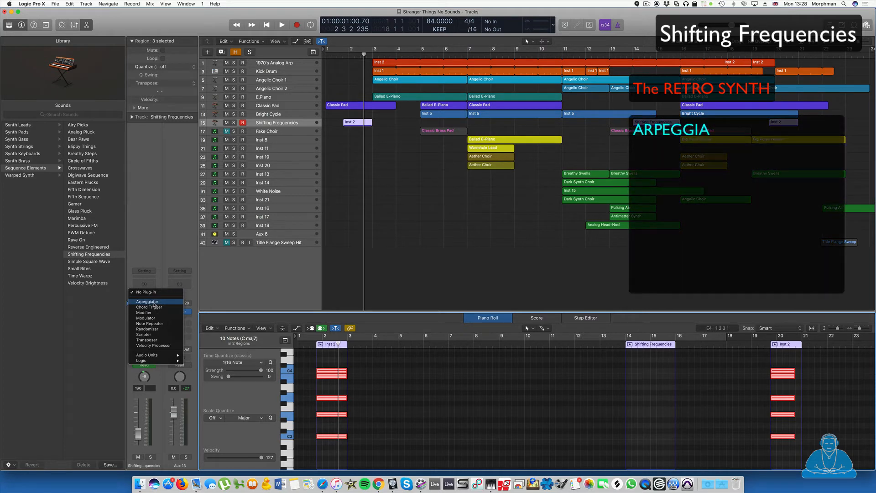
click(153, 303)
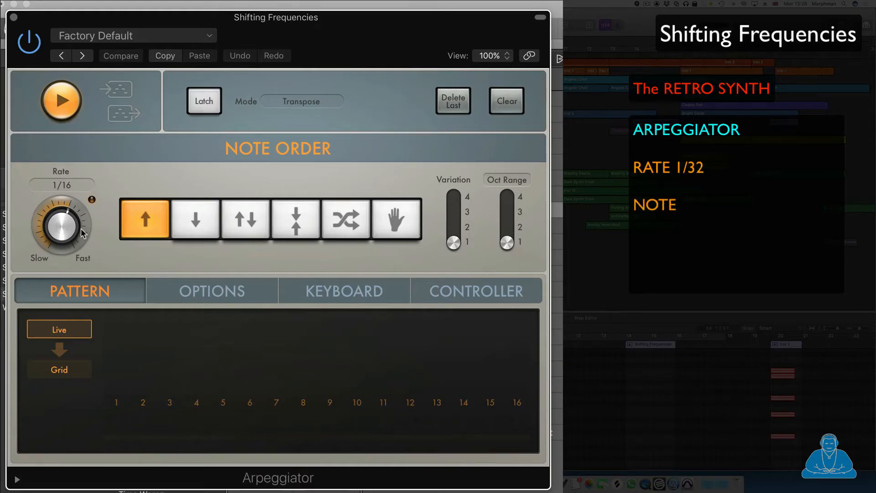
drag(37, 130, 39, 125)
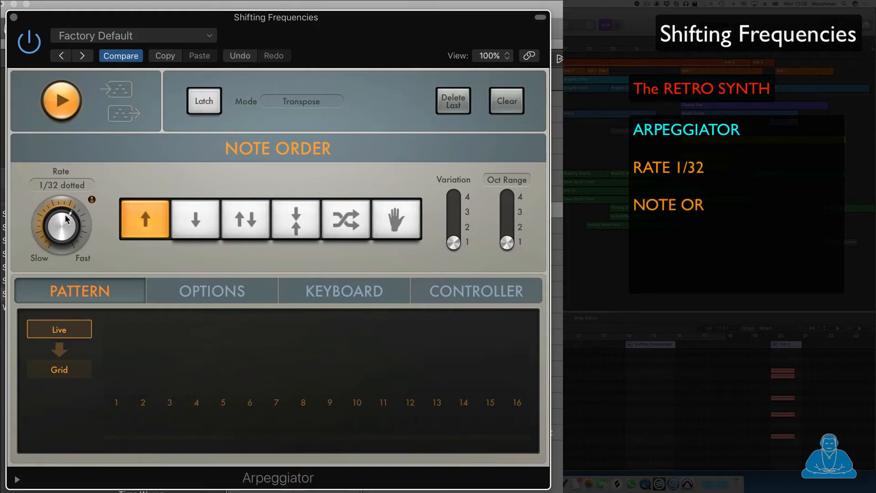
drag(67, 219, 68, 208)
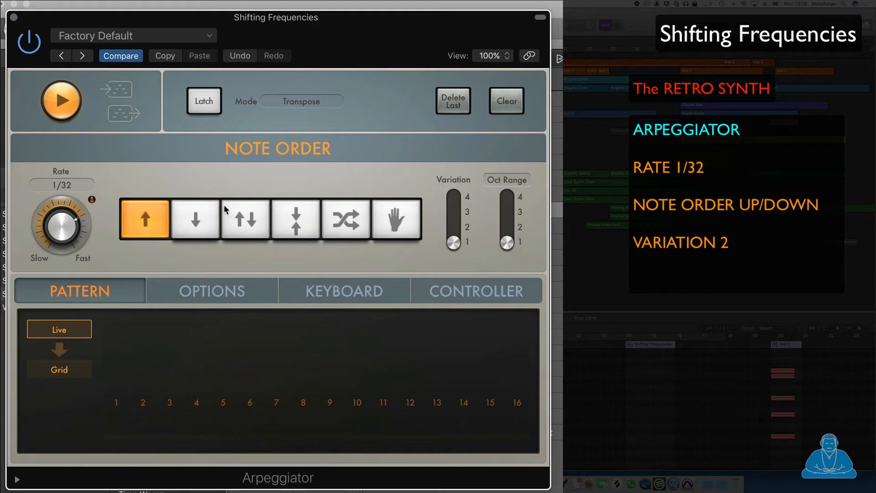
Set the Arpeggiator's note order to up/down and its variation to 2, and close the plug-in window.
click(258, 224)
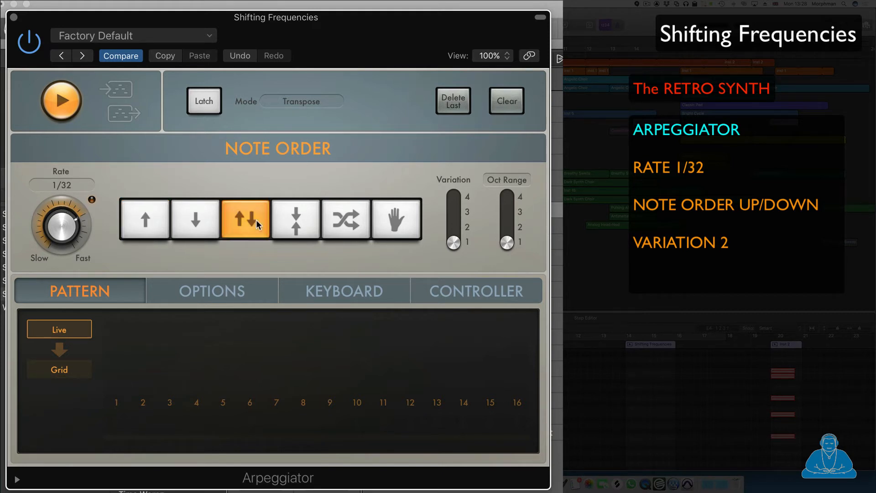
drag(455, 246, 456, 233)
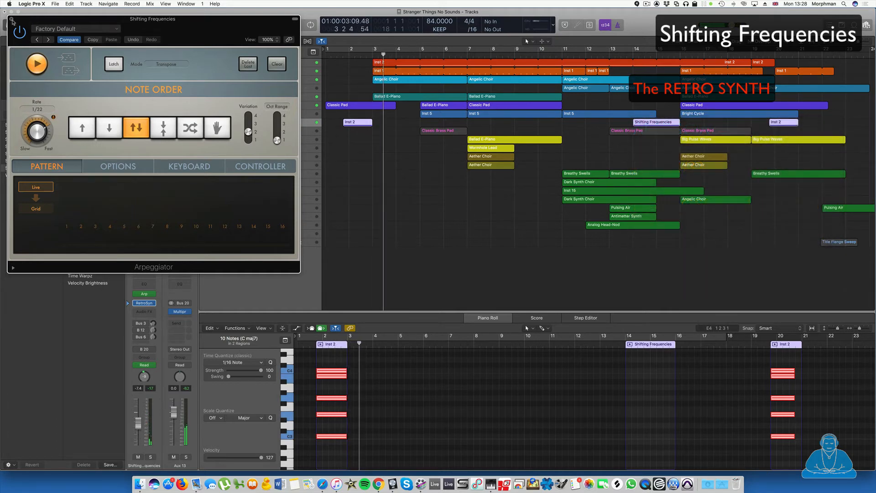
key(super+w)
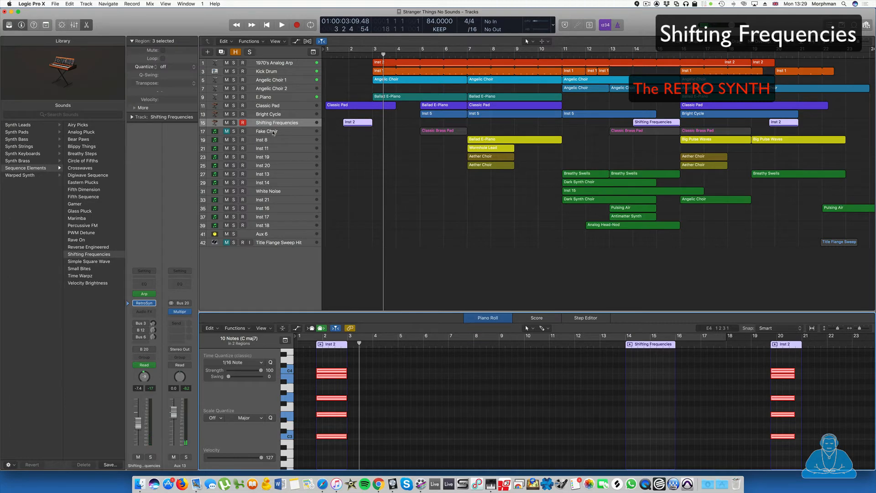
Show the mixer, insert a stereo Echo on the Shifting Frequencies channel, and lower its wet level to 43%.
key(x)
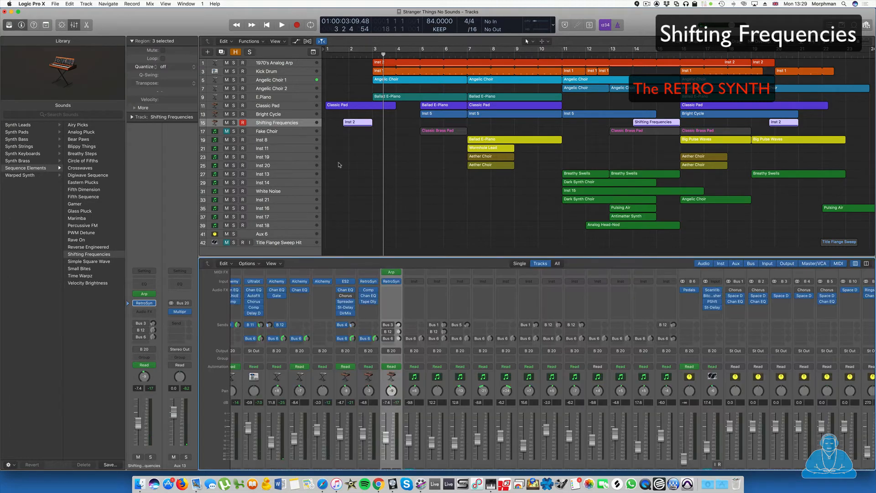
click(392, 290)
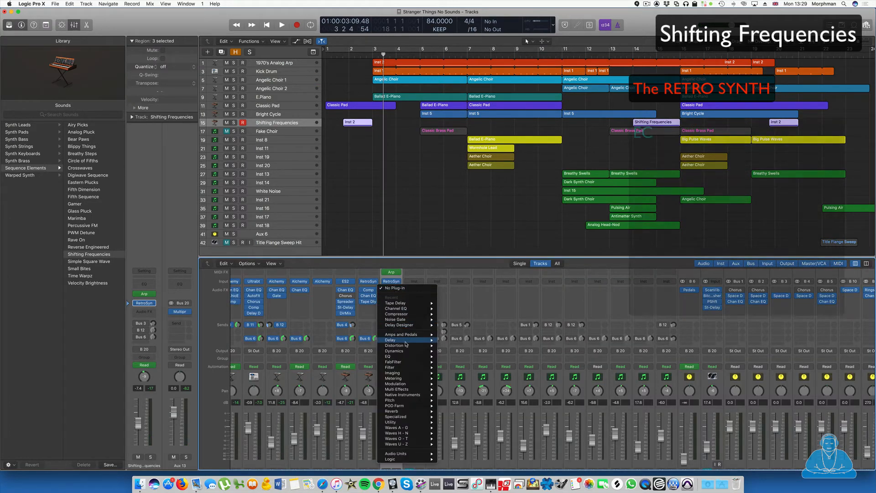
mouse_move(401, 340)
mouse_move(456, 346)
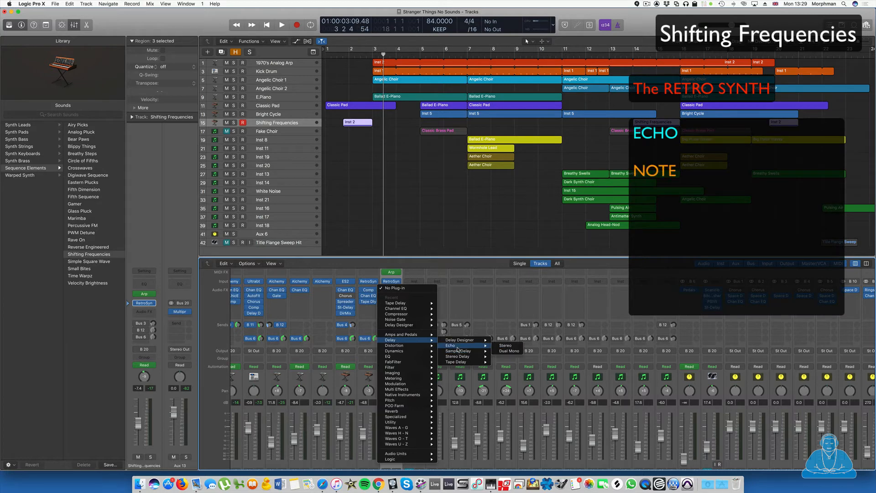
click(505, 346)
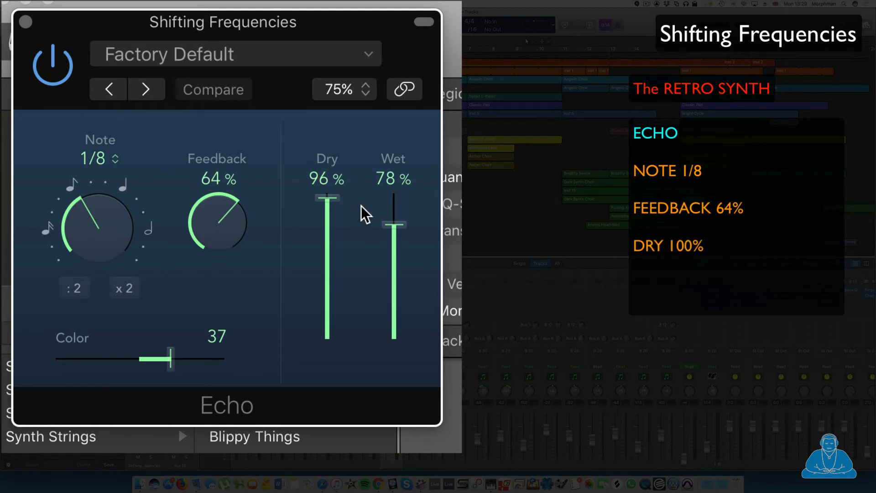
drag(393, 231, 389, 281)
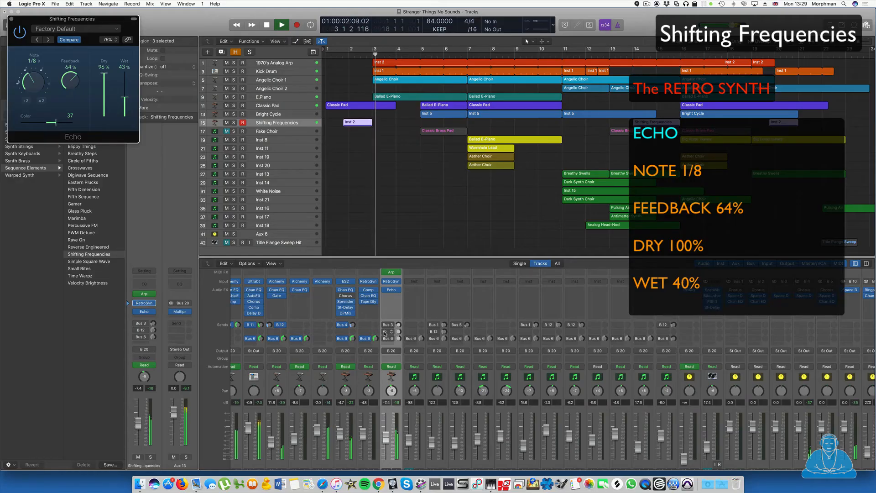
Stop playback, enable the Shifting Frequencies channel's Bus 3, Bus 12 and Bus 6 sends, and check the Space Designer on Bus 3.
key(space)
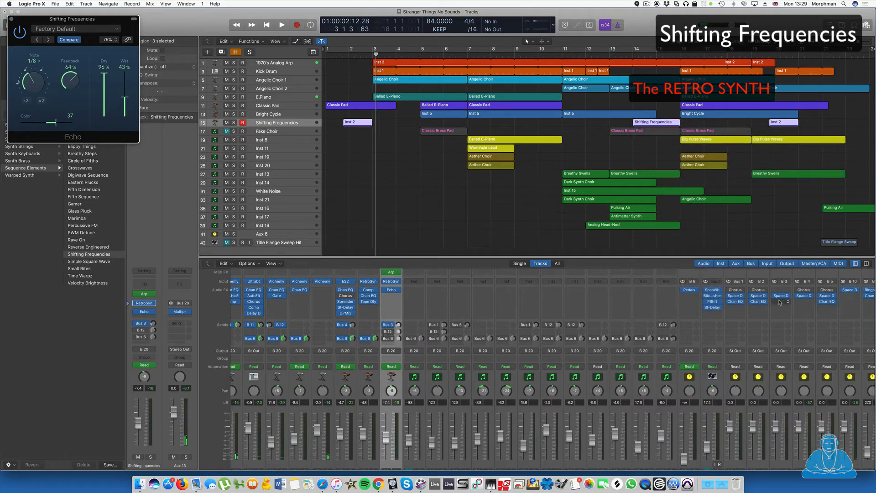
click(781, 296)
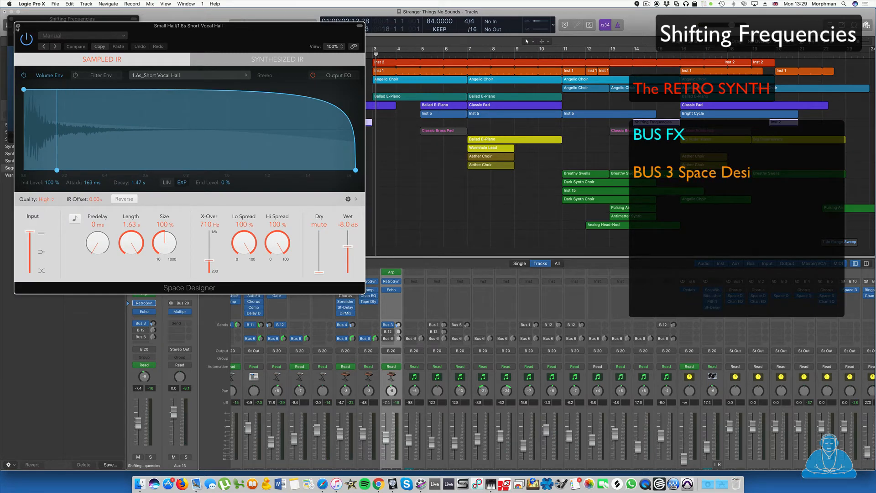
click(18, 26)
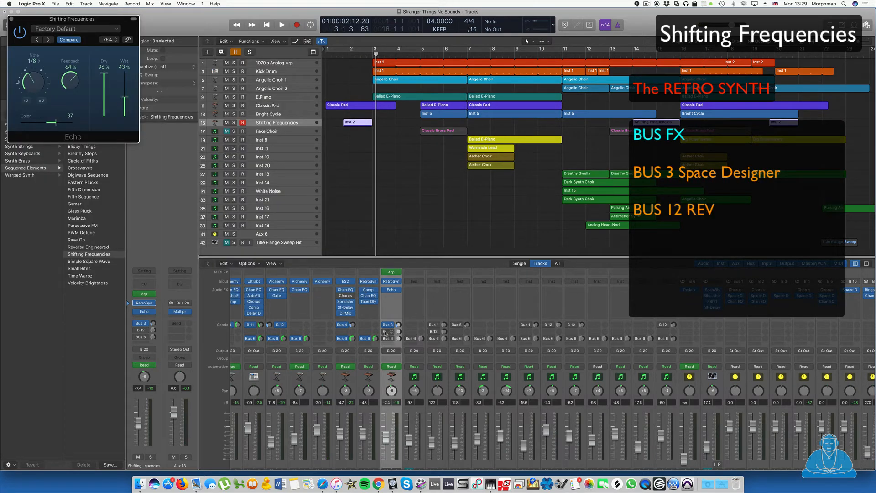
scroll(379, 319, right, 2)
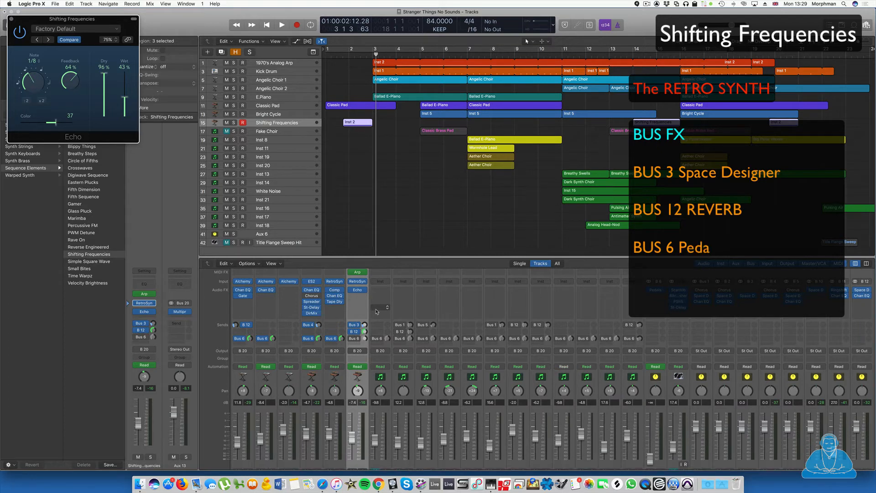
click(351, 338)
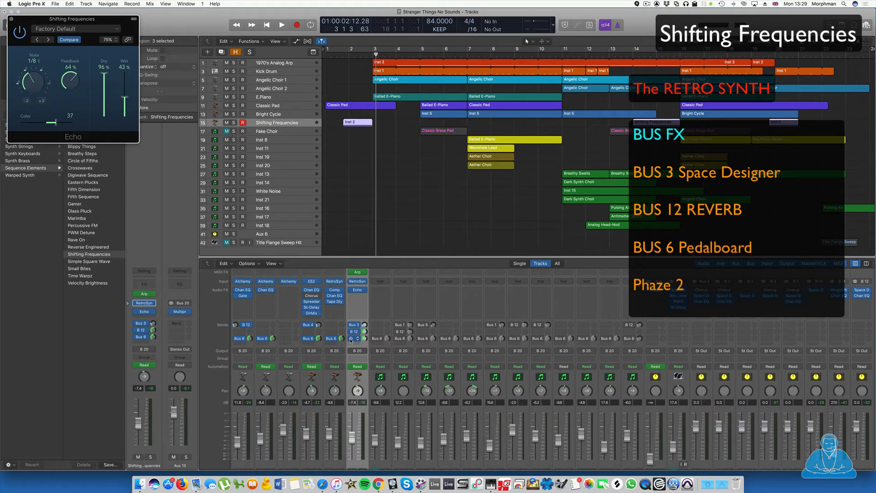
Play back the arrangement to hear the Shifting Frequencies part in context.
key(space)
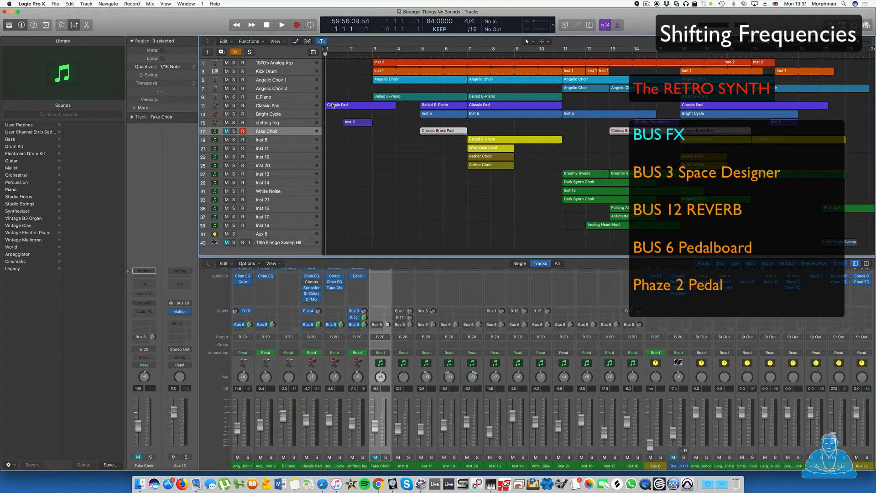
key(space)
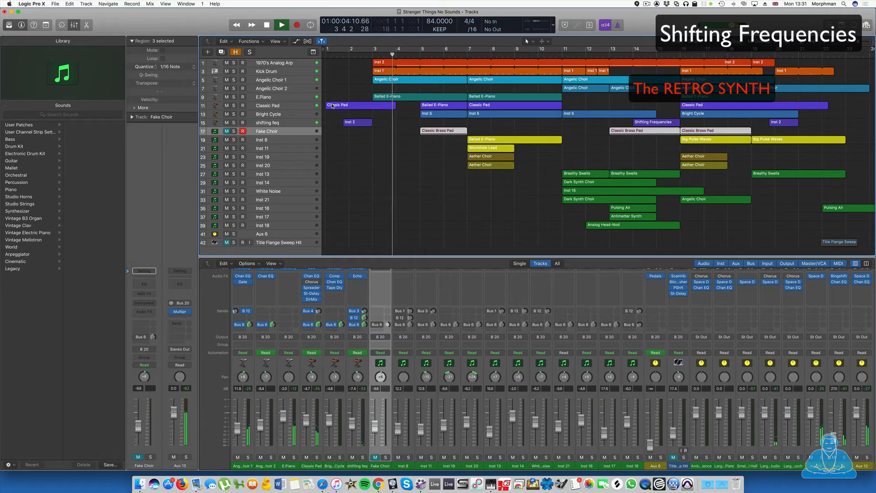
key(space)
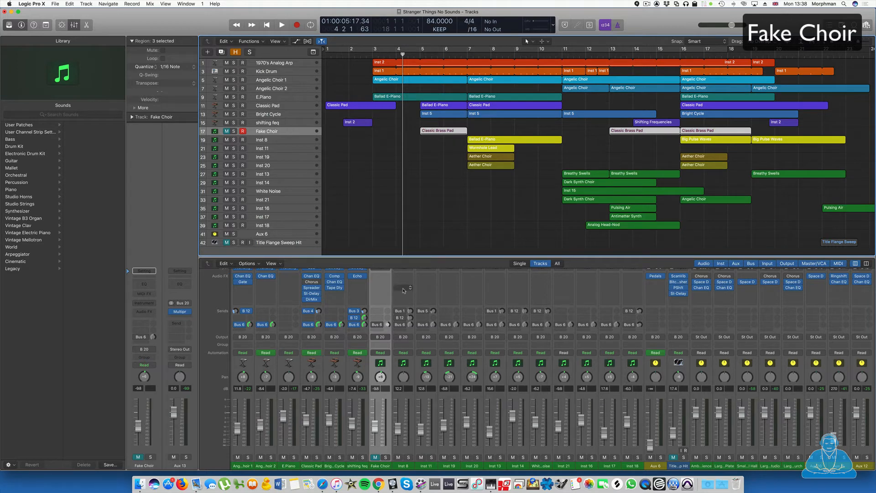
Insert a stereo Alchemy on the Fake Choir channel and search its presets for "fake".
scroll(401, 289, up, 1)
click(387, 280)
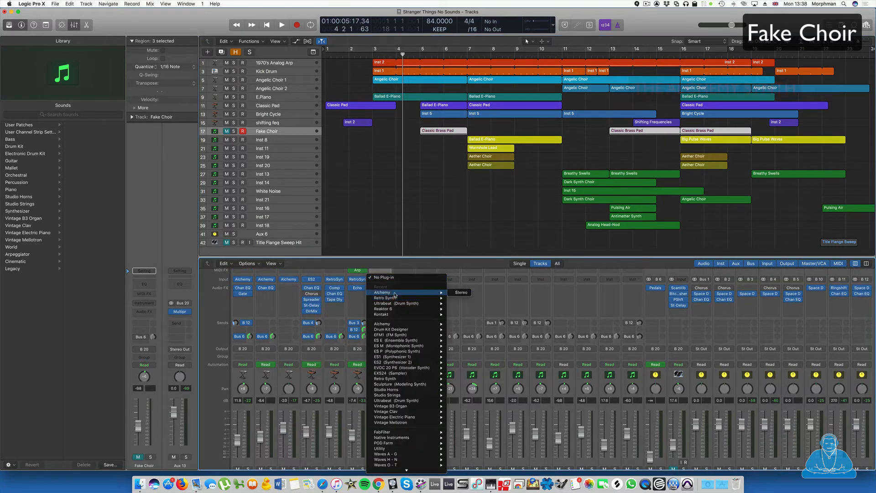
click(462, 294)
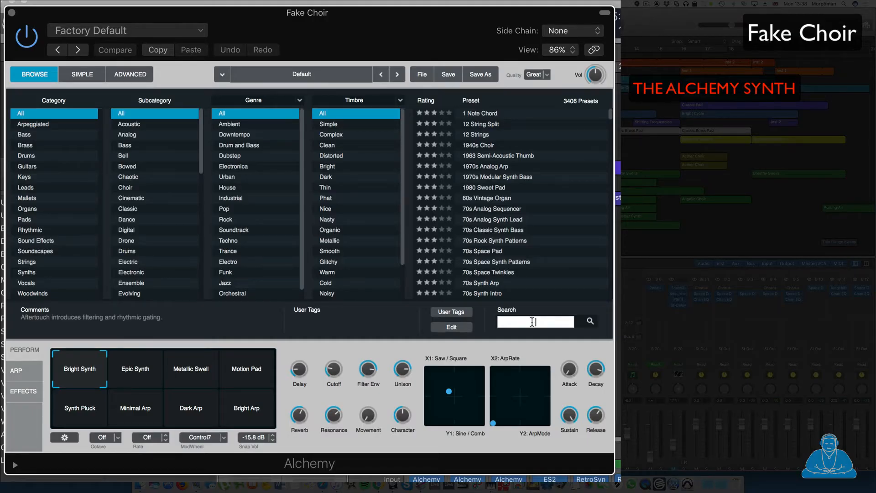
text(fake)
key(Return)
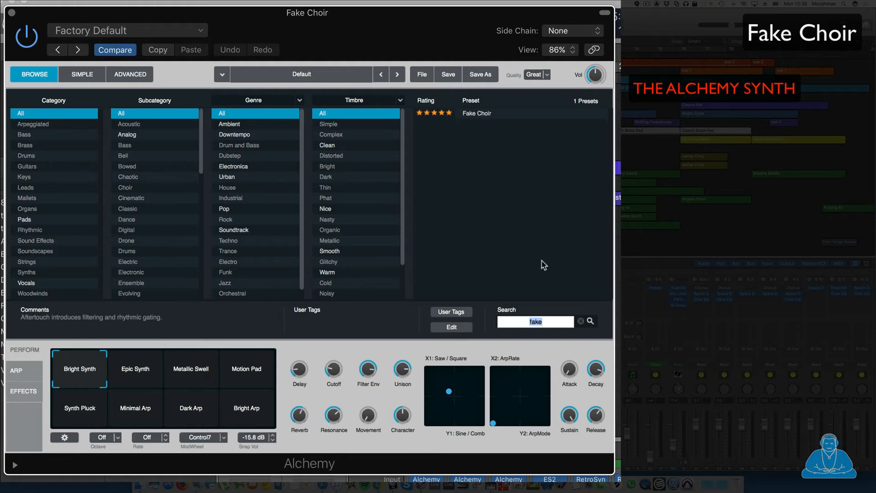
Load Alchemy's Fake Choir preset and lower its Cutoff performance control to about 35%.
click(501, 115)
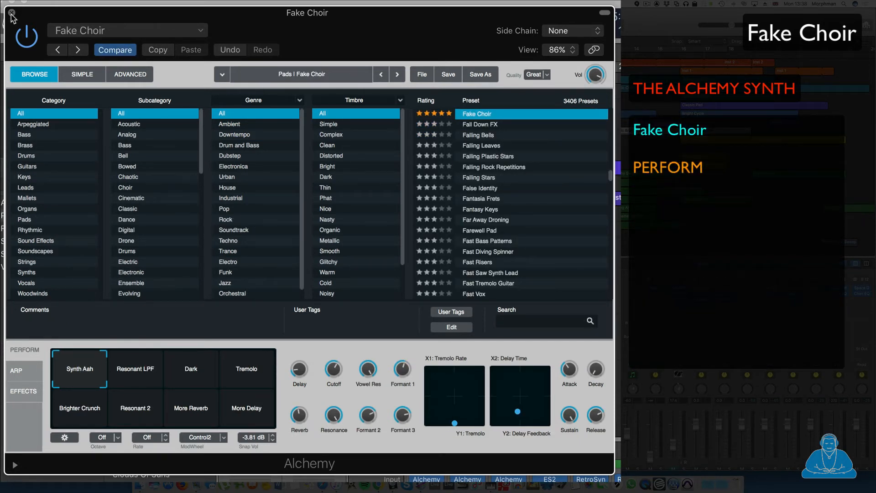
mouse_move(339, 383)
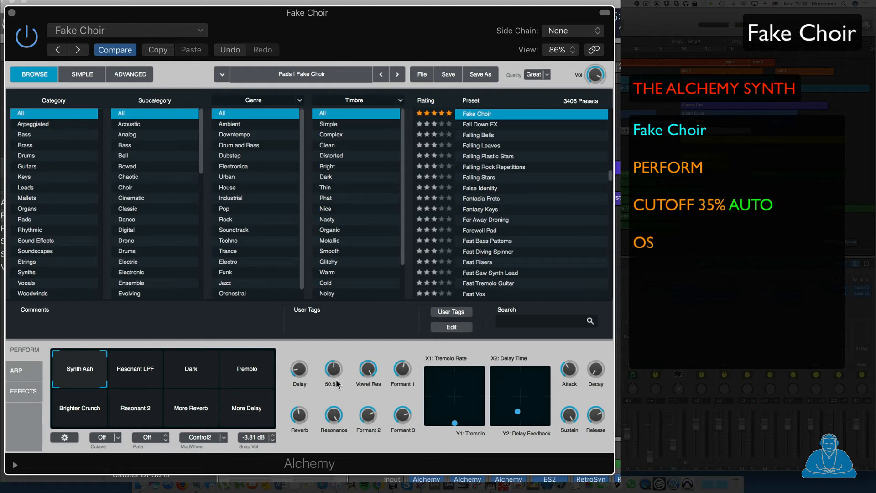
drag(336, 388, 336, 396)
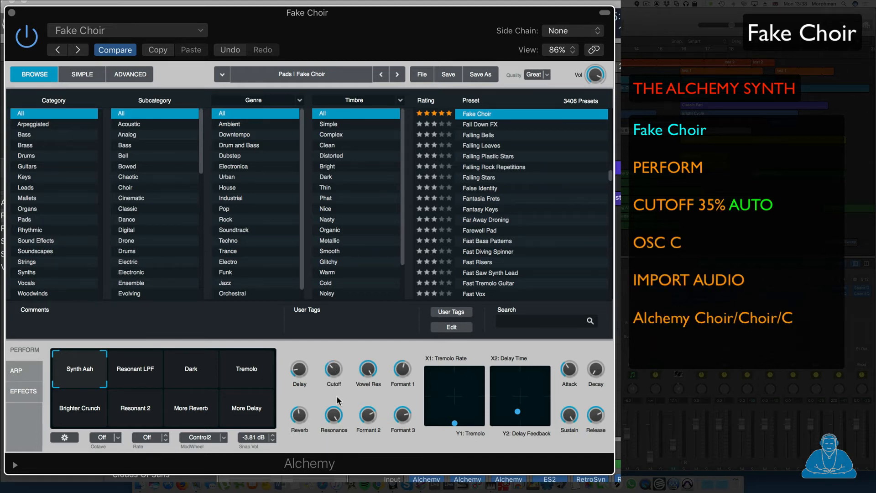
Import the Choir Female Ah ff1 sample from the Vocals > Choir folder into Alchemy's source C.
click(130, 74)
click(18, 167)
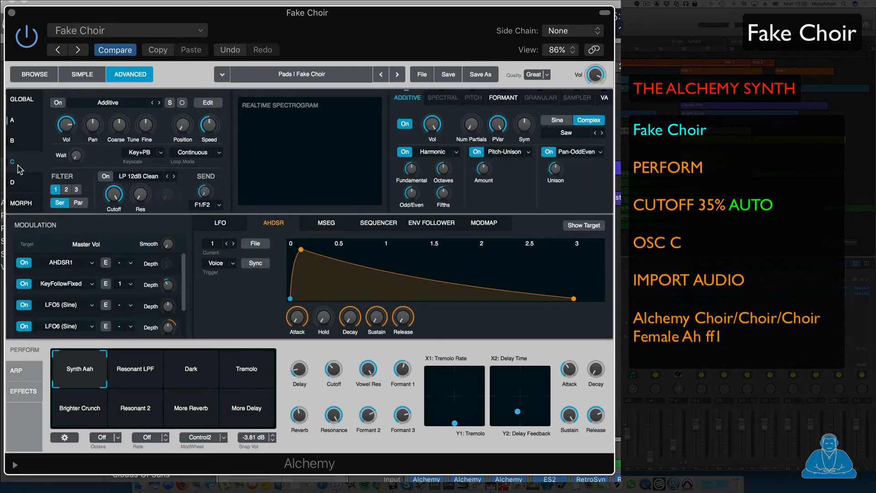
click(113, 103)
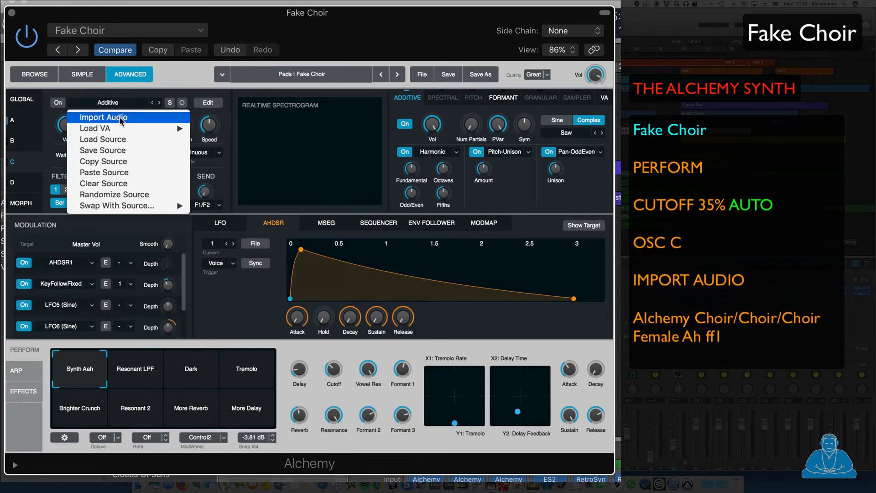
click(121, 120)
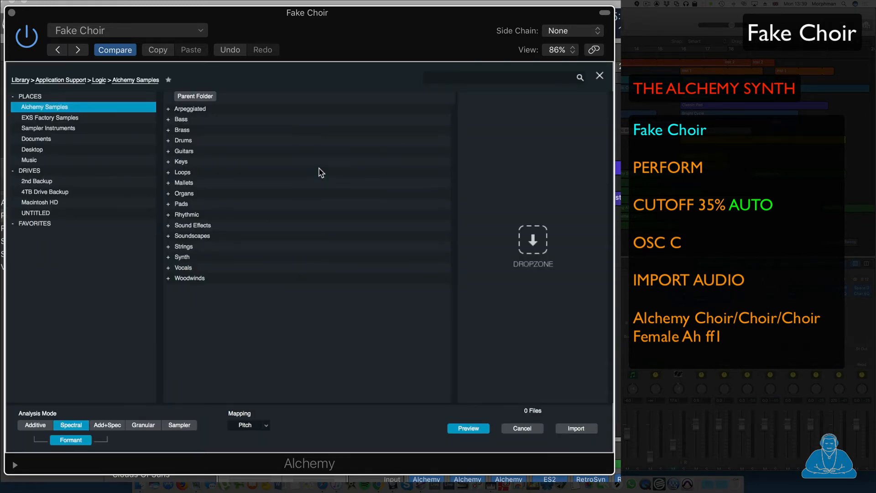
double_click(182, 268)
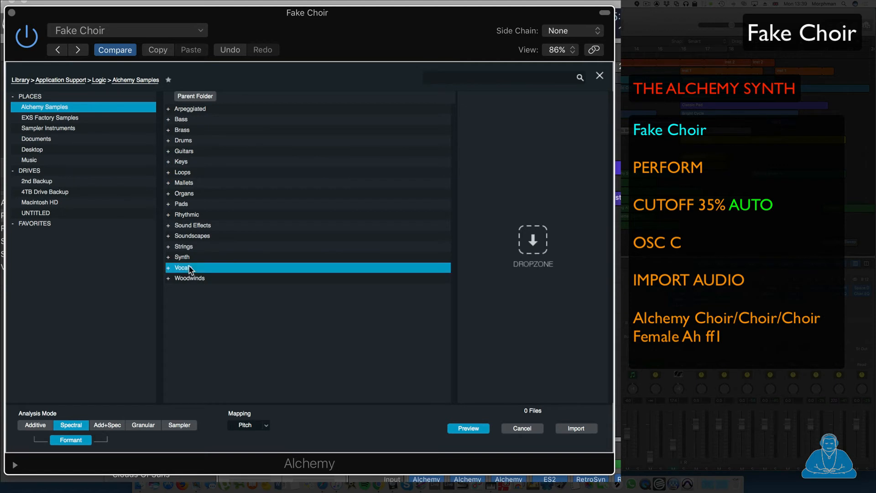
double_click(183, 108)
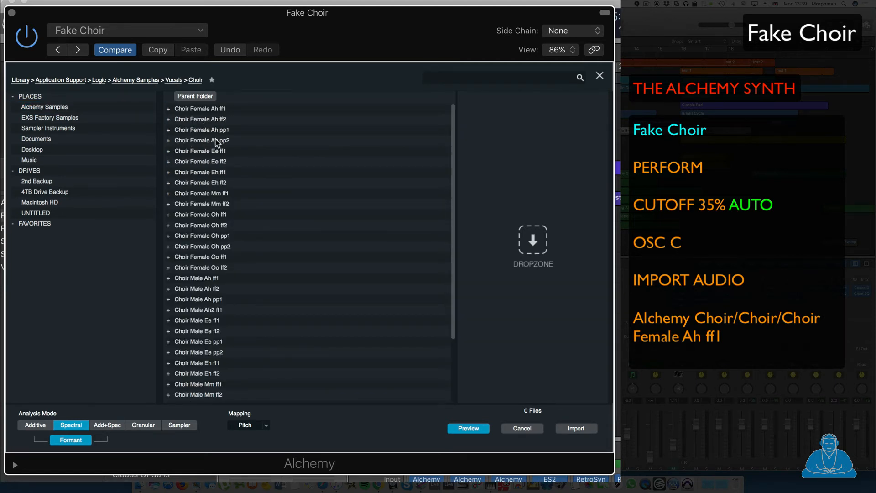
double_click(201, 110)
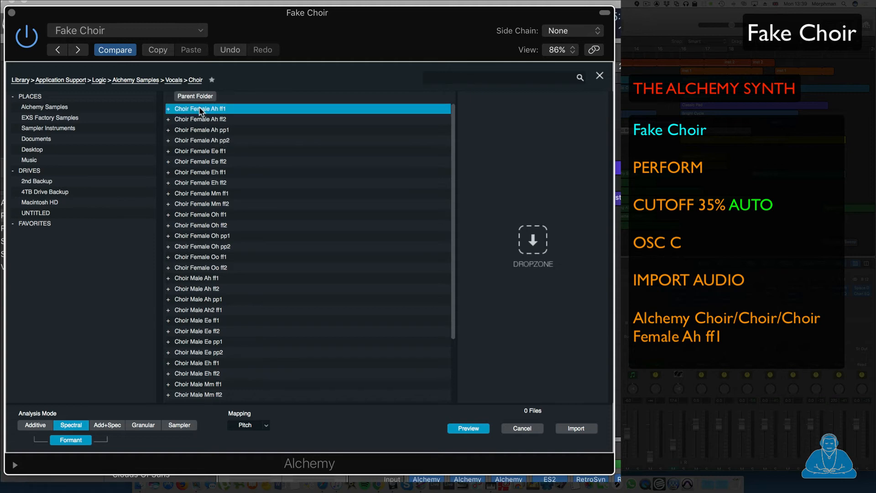
double_click(195, 111)
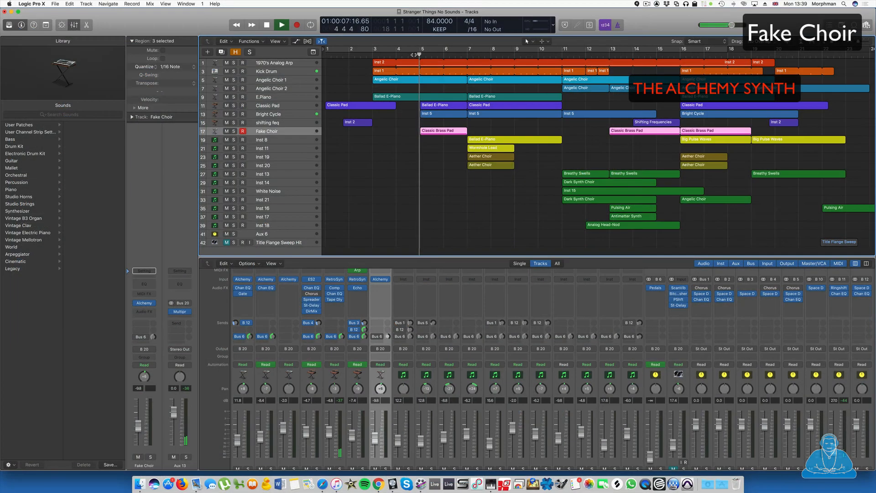
Listen to the Fake Choir track in solo, stop playback and unsolo it.
click(234, 131)
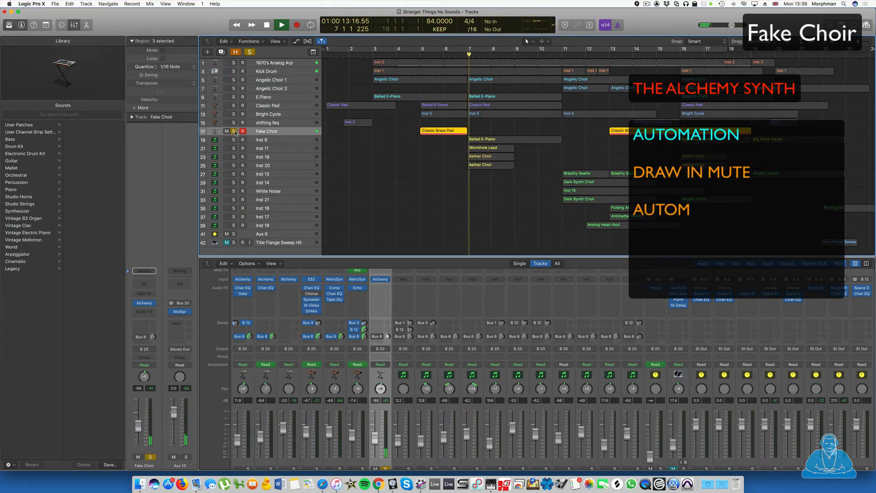
key(space)
click(233, 131)
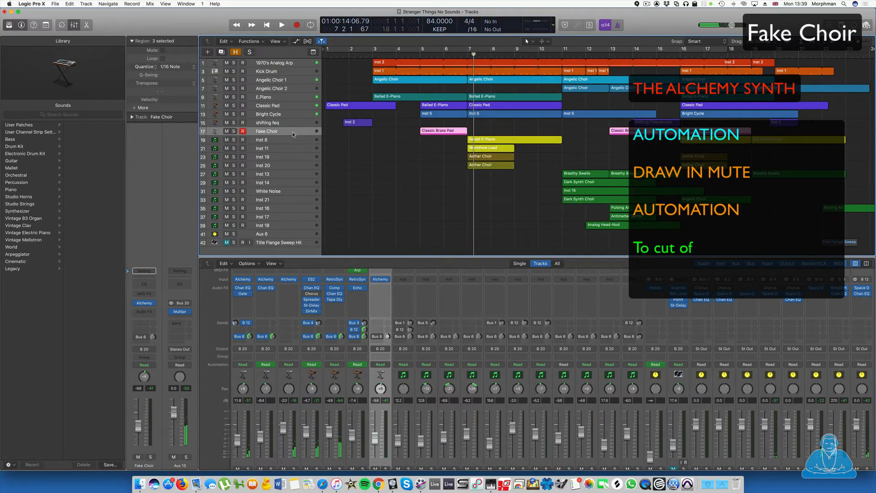
Set the Fake Choir channel's automation mode to Latch and start from about half a bar before bar 5.
click(153, 367)
click(146, 381)
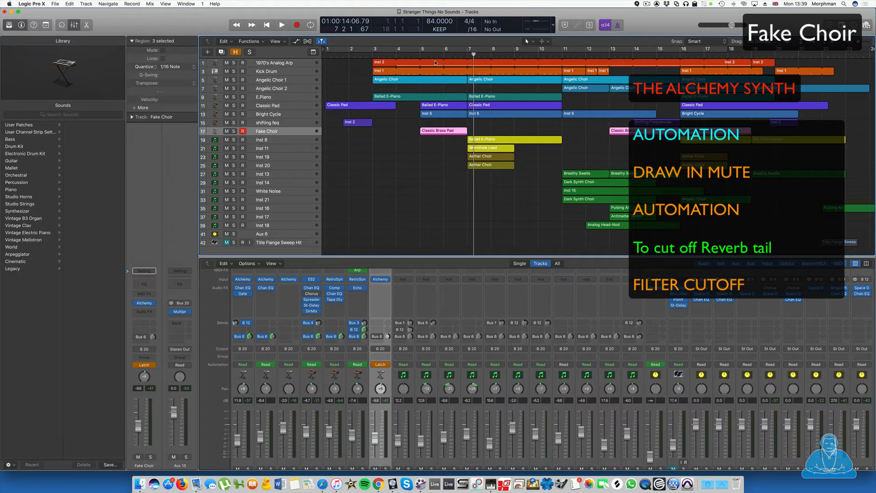
click(409, 54)
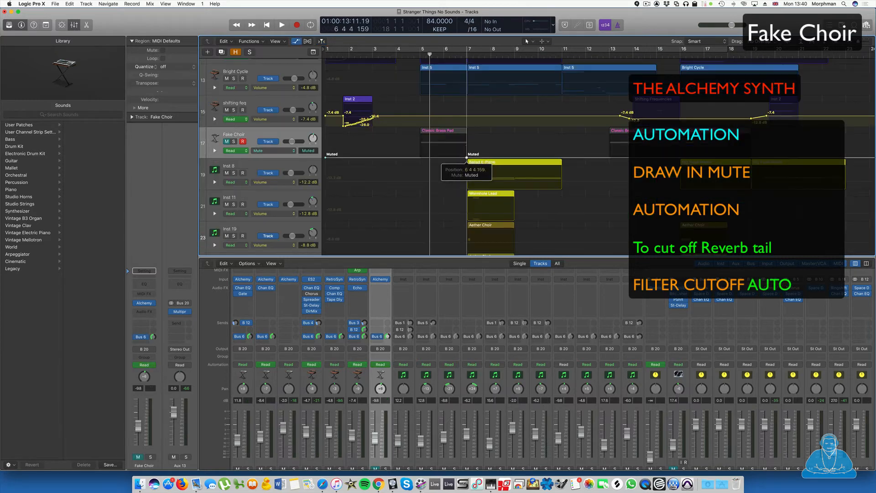
Draw Fake Choir mute automation that unmutes just before bar 5 and mutes again at bar 7, and play that passage.
drag(467, 157, 414, 135)
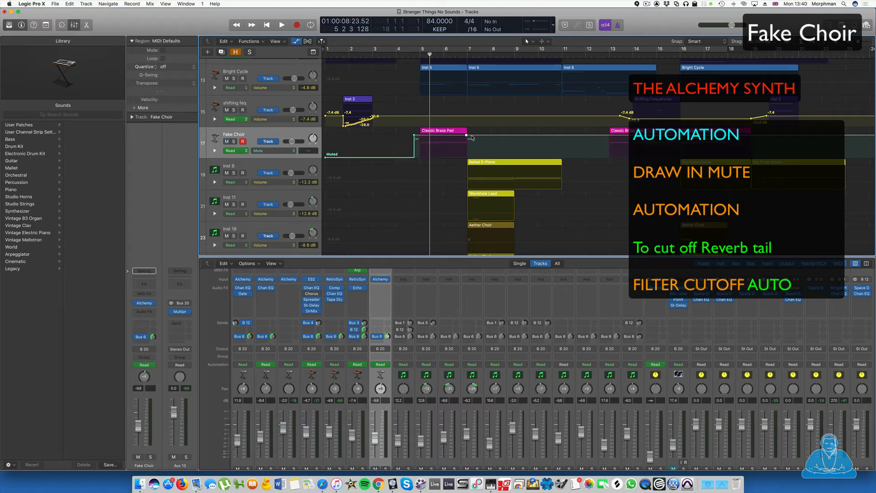
drag(467, 135, 467, 157)
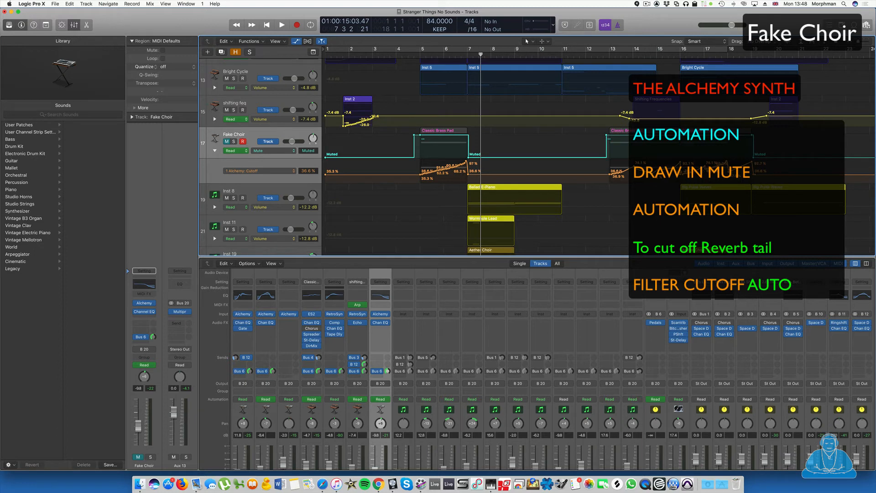
click(413, 54)
key(space)
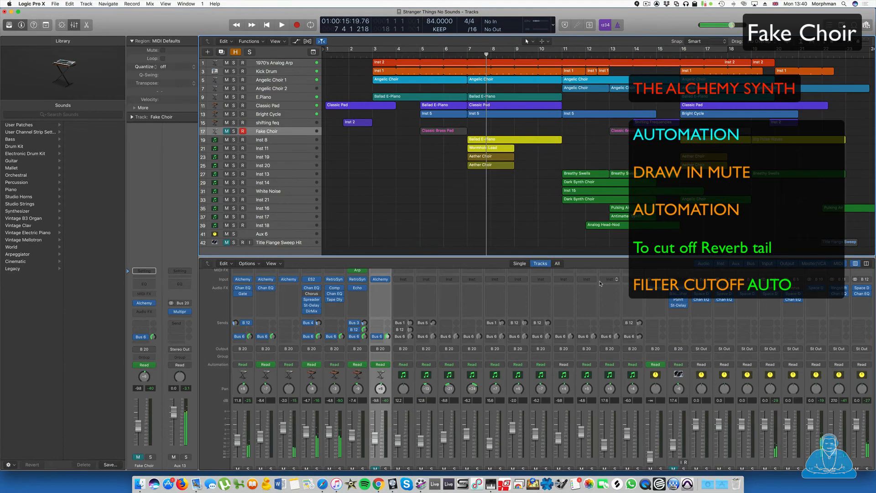
Insert a Channel EQ on the Fake Choir channel, pull down its 7500 Hz high shelf and check the sound in playback.
click(380, 288)
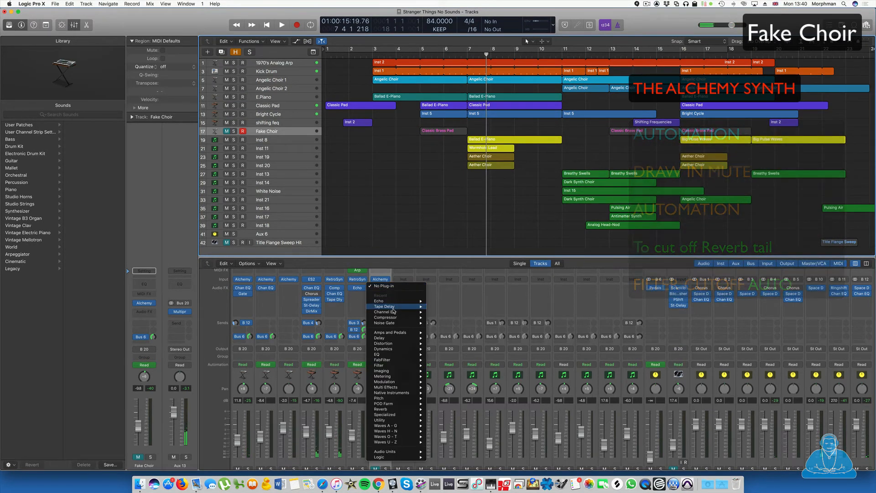
mouse_move(393, 311)
click(450, 313)
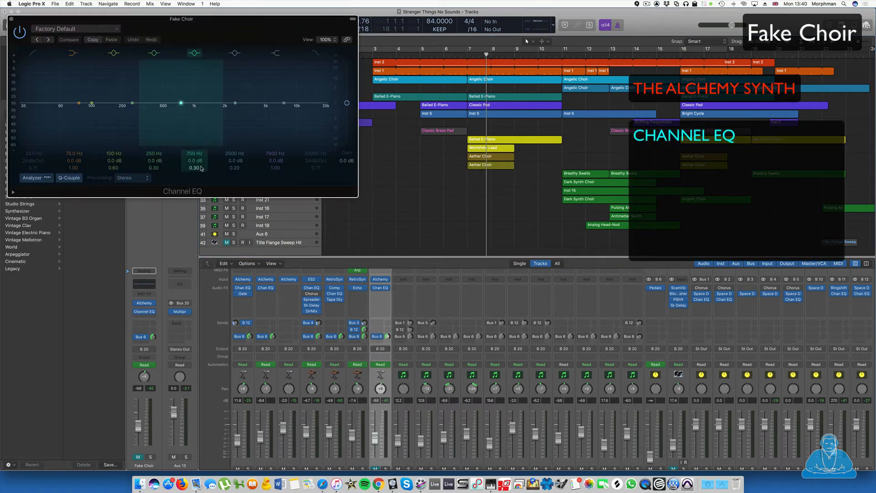
drag(265, 106, 263, 128)
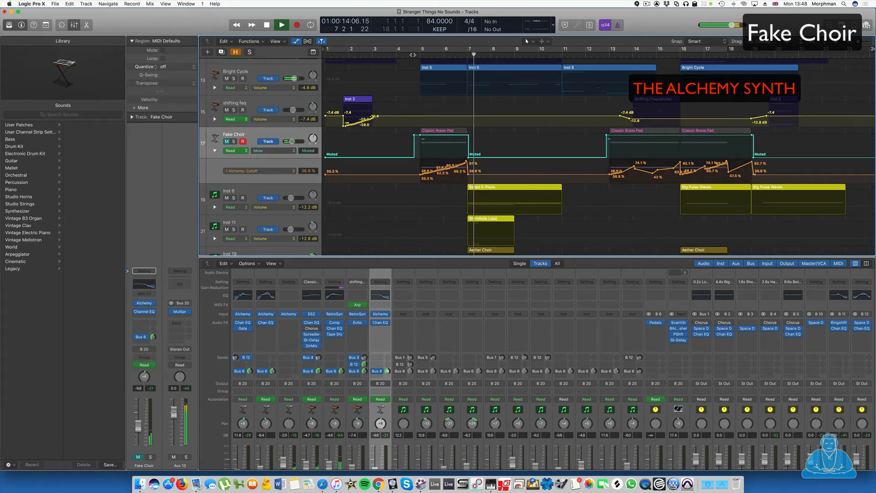
key(space)
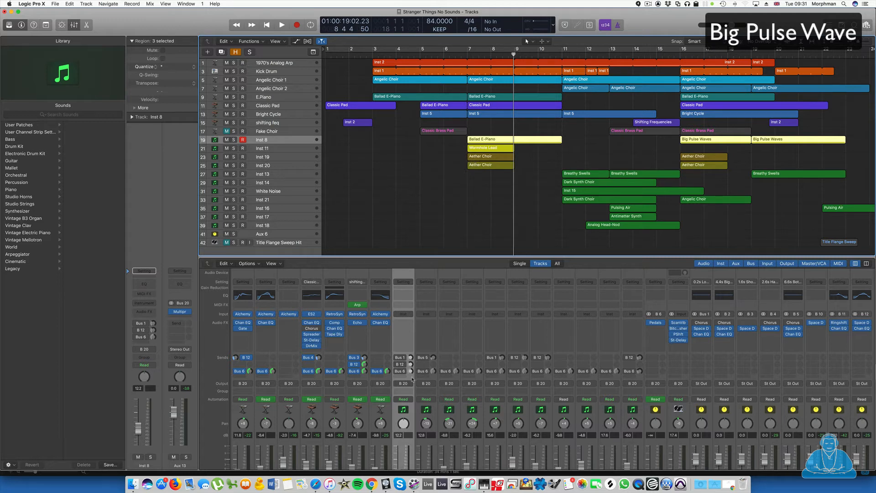
Search the sound library for "big pulse waves" and load the Big Pulse Waves patch onto the Inst 8 track.
click(26, 116)
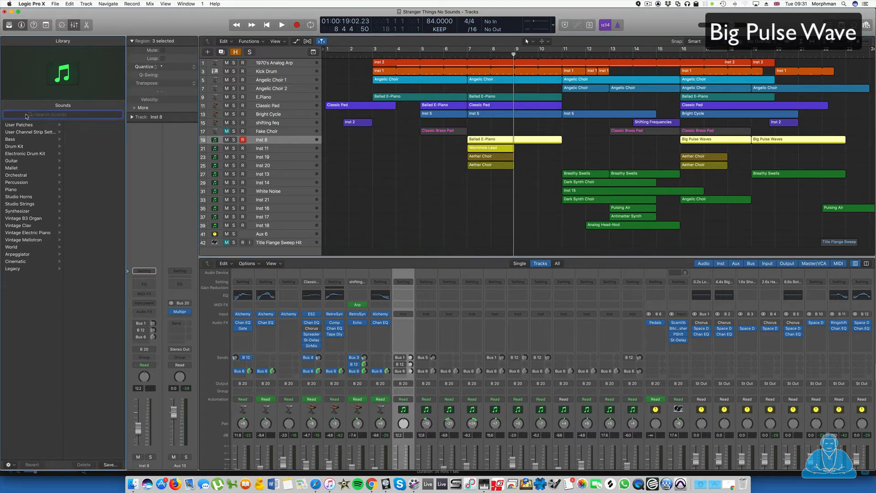
text(big pulse waves)
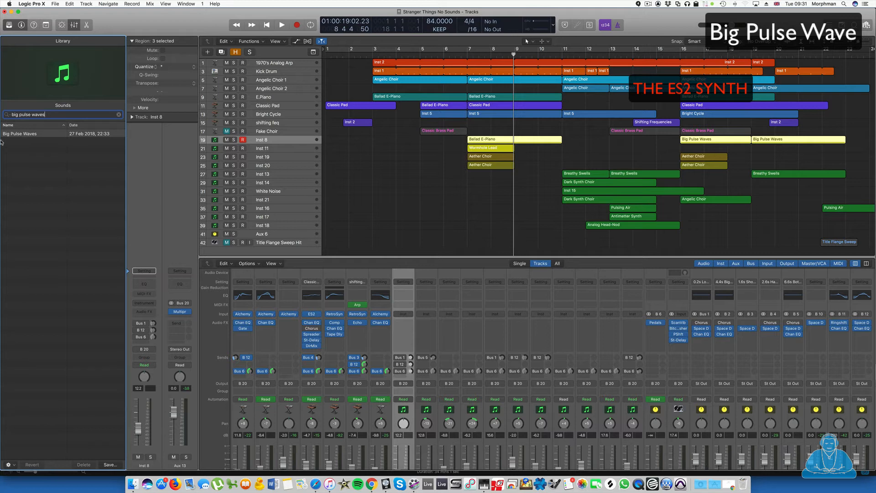
click(20, 134)
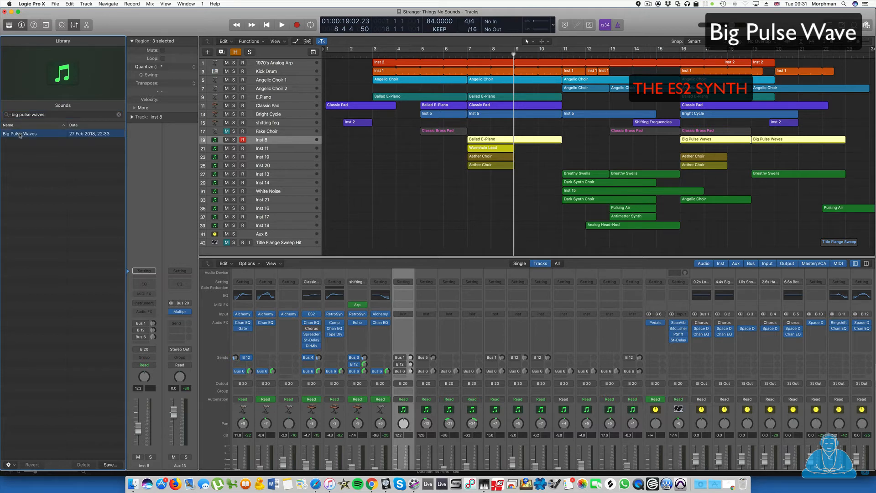
double_click(20, 134)
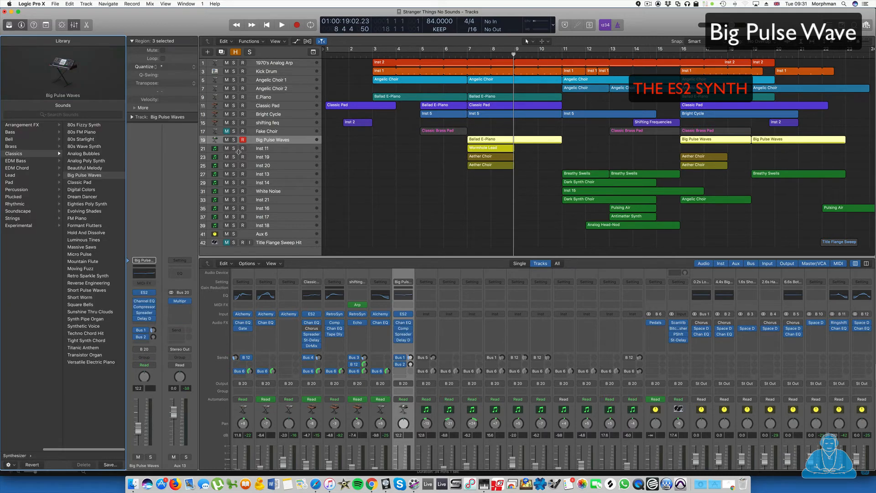
Solo the Big Pulse Waves track and play it back from just before bar 7.
click(233, 140)
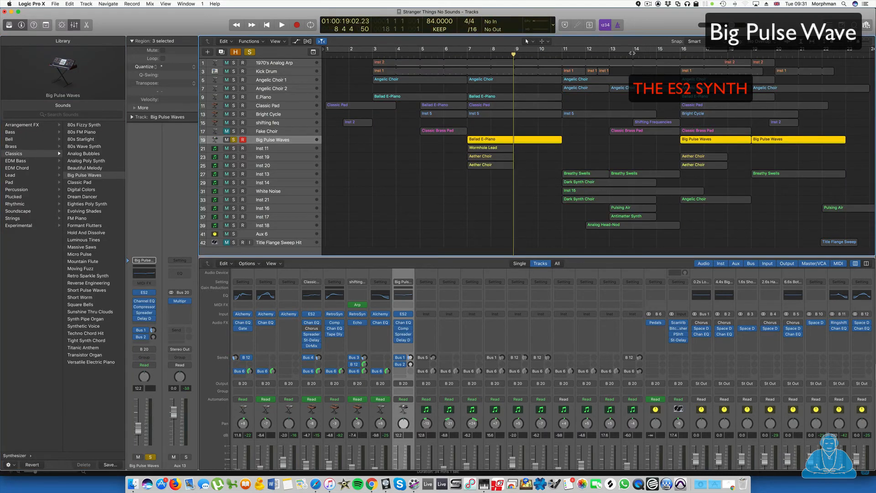
click(464, 54)
key(space)
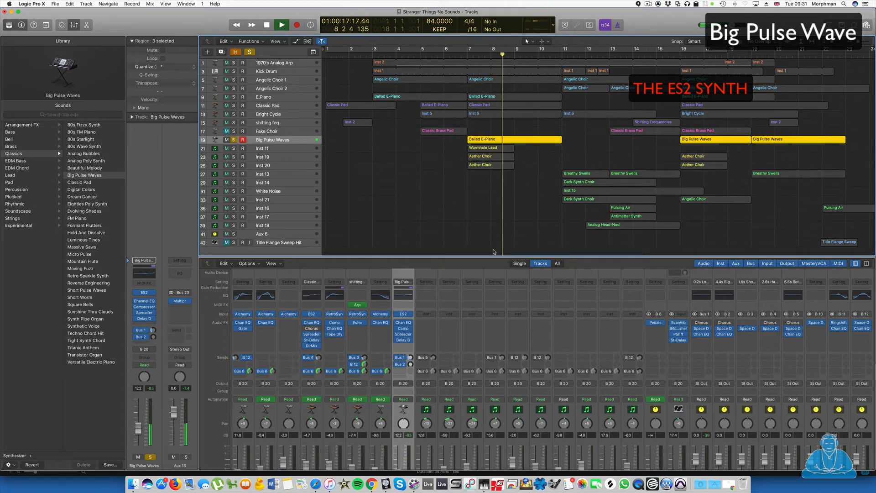
key(space)
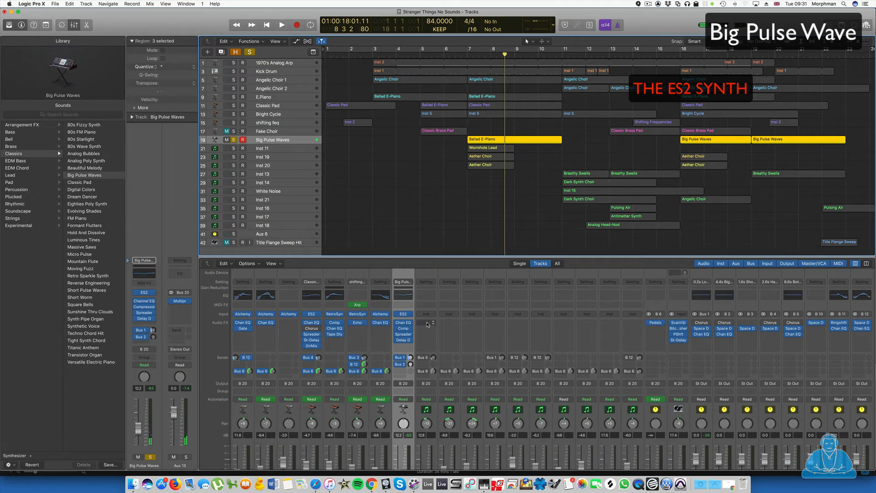
In the track's ES2, tune oscillator 3 to 0, set filter 1 to band pass, resonance to 3 o'clock and drive to 10 o'clock.
click(404, 316)
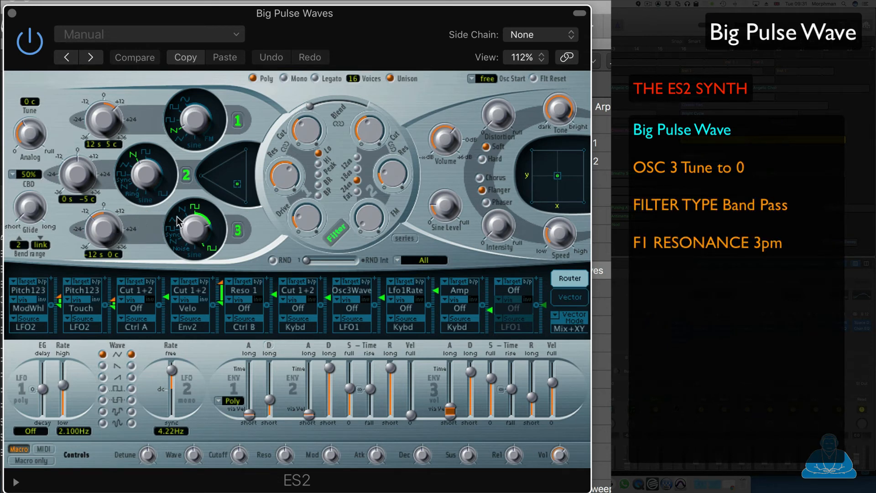
drag(103, 233, 106, 209)
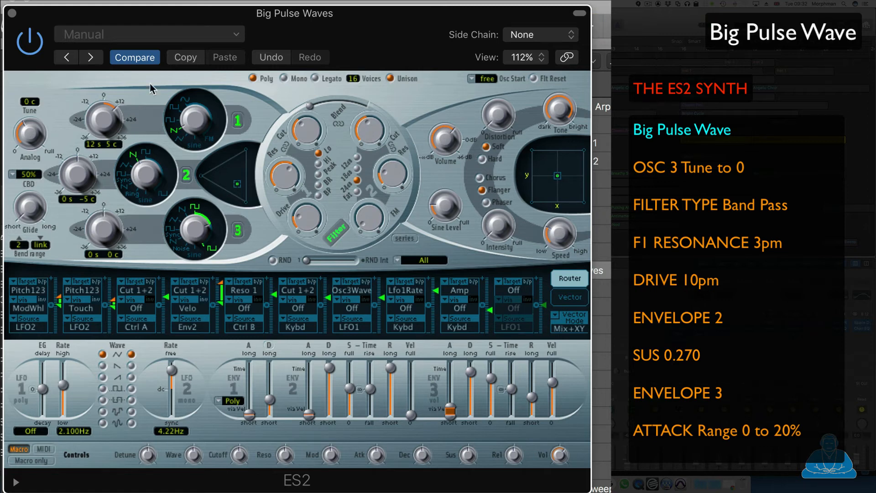
click(318, 194)
drag(303, 133, 306, 72)
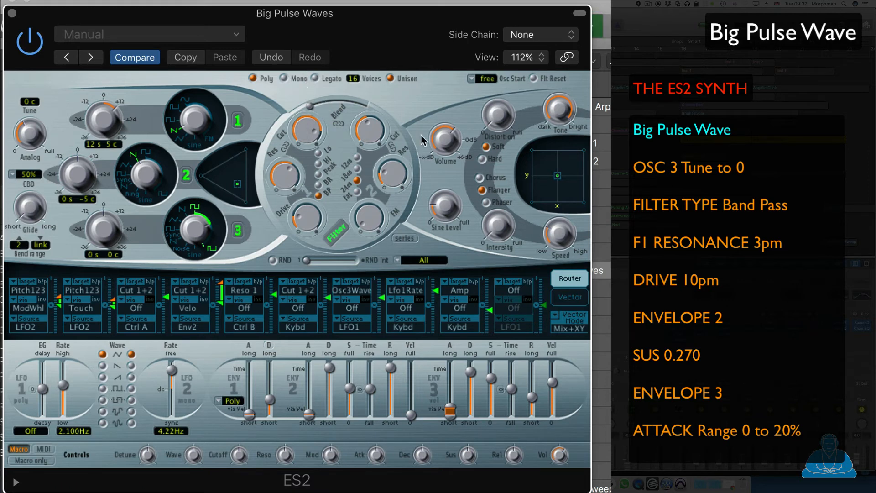
drag(303, 213, 312, 196)
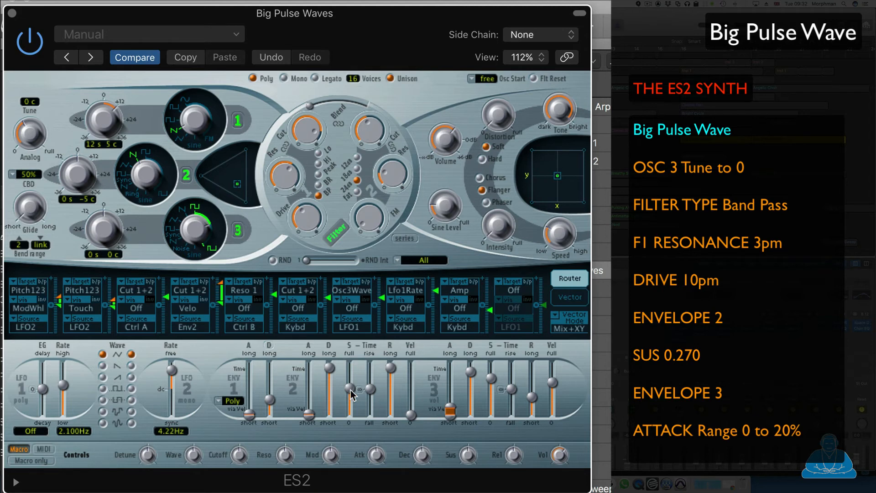
Set ES2's envelope 2 sustain to 0.270 and envelope 3's attack range to 0 to 20%.
drag(350, 389, 352, 387)
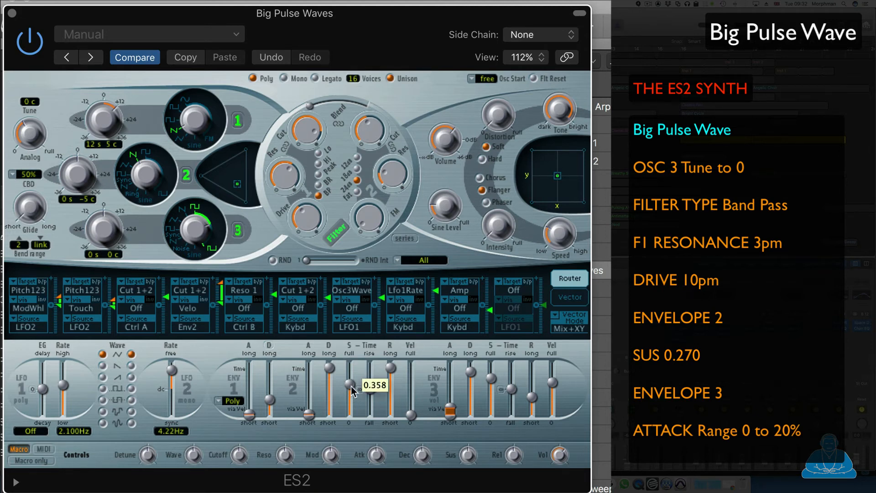
drag(351, 386, 351, 393)
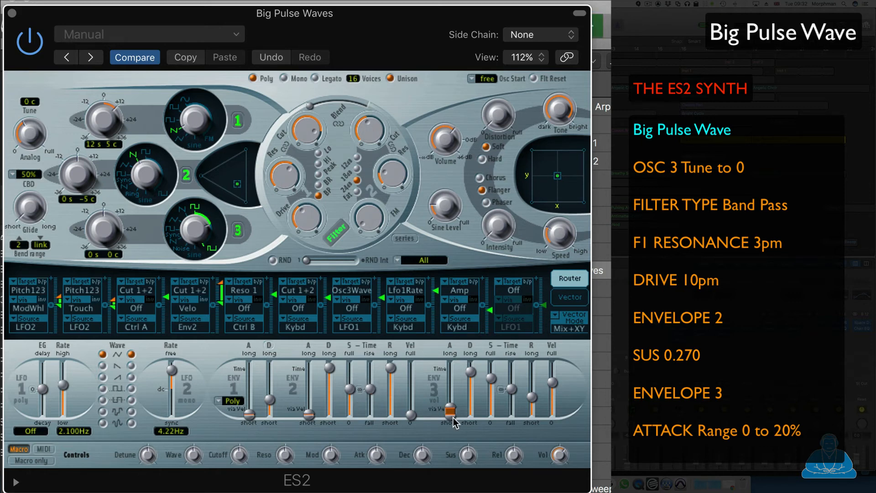
drag(453, 413, 452, 390)
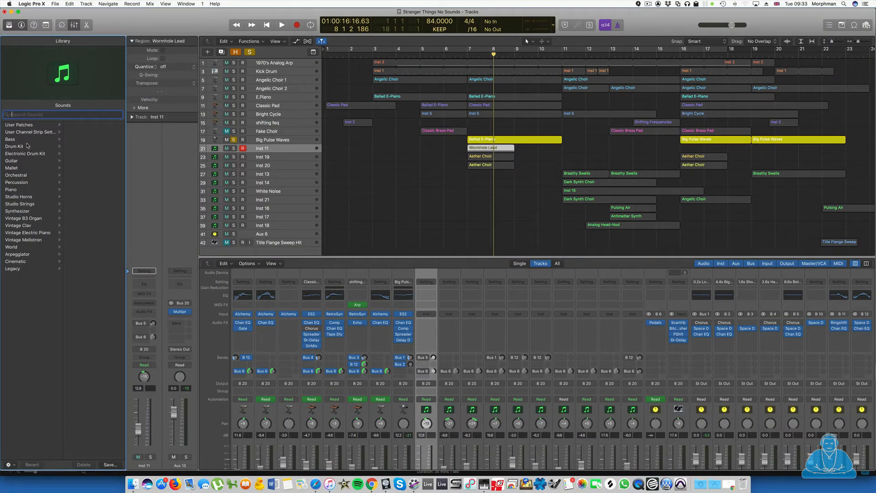
Search the sound library for "steel bells", load the Steel Bells patch onto the Inst 11 track and open its Sculpture synth.
text(steel bel)
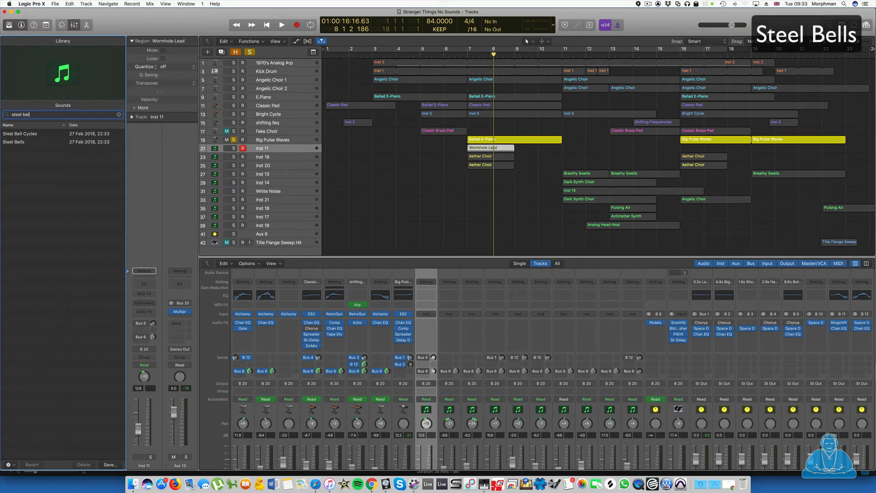
text(ls)
click(30, 134)
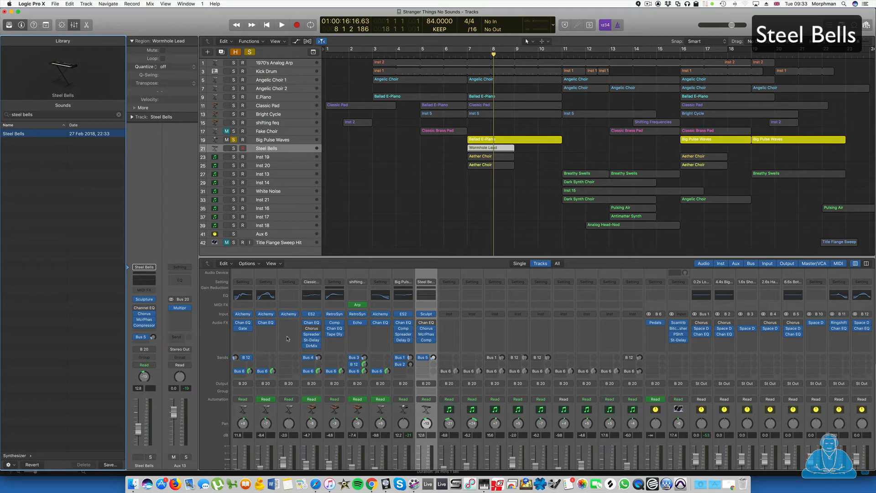
click(426, 314)
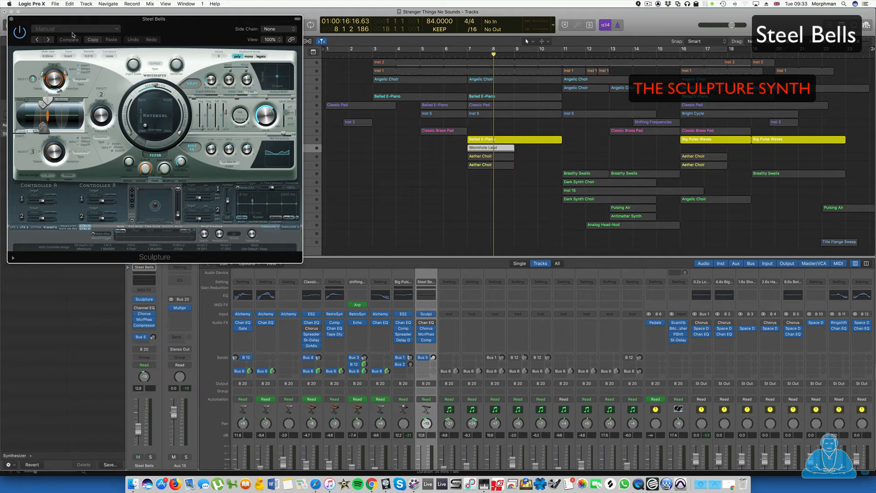
Close the Sculpture synth, then solo the Steel Bells track and play it back.
click(11, 20)
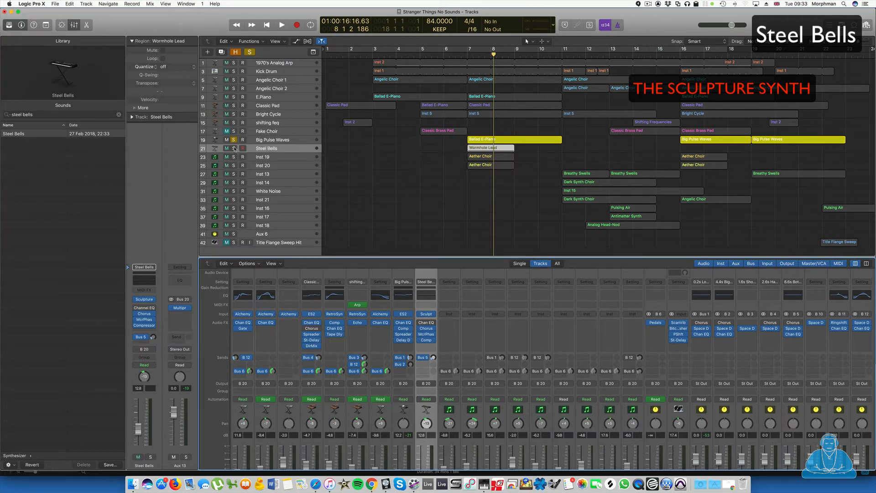
click(235, 149)
key(space)
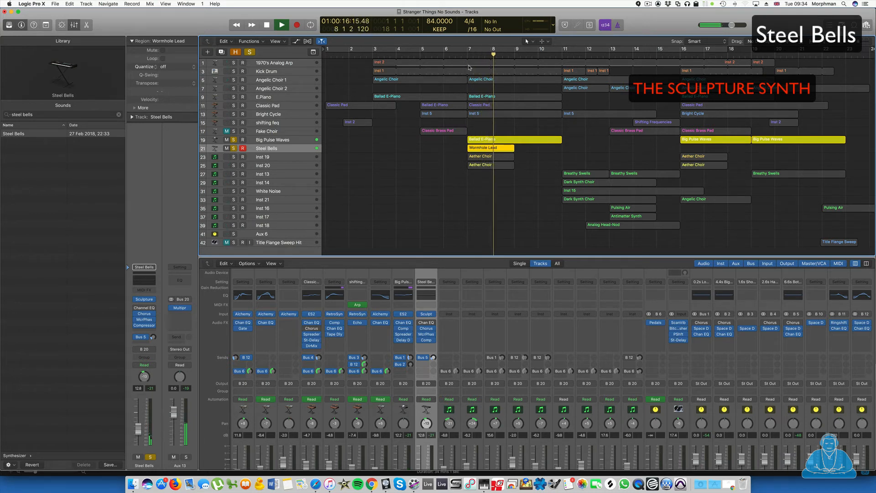
key(space)
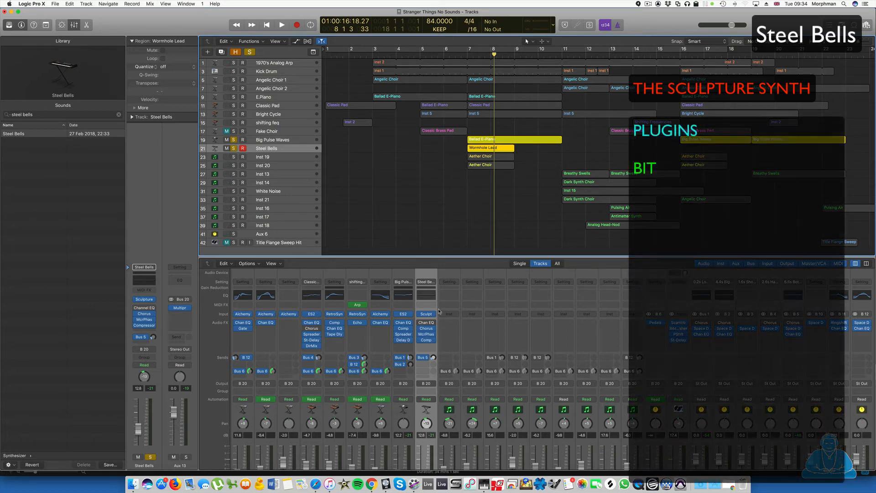
Insert a stereo Bitcrusher on the Steel Bells track with drive 9.5 dB, downsampling 4x and resolution 24 bit.
click(432, 347)
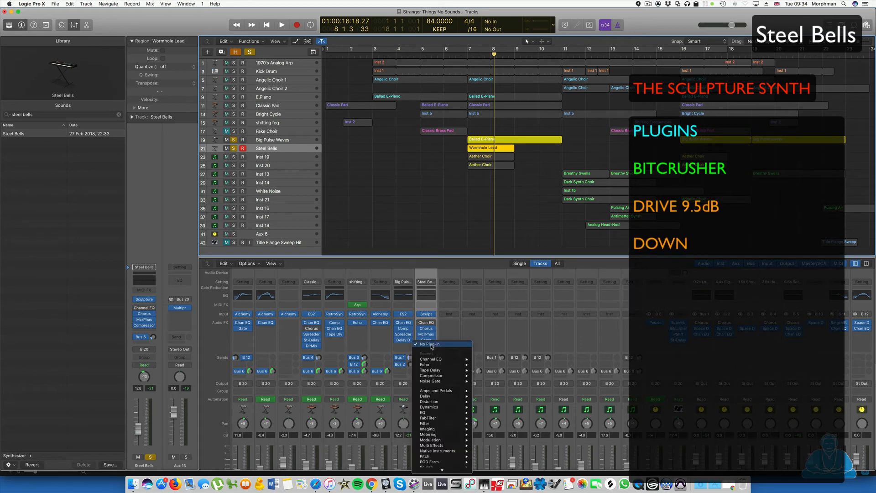
mouse_move(431, 402)
mouse_move(497, 401)
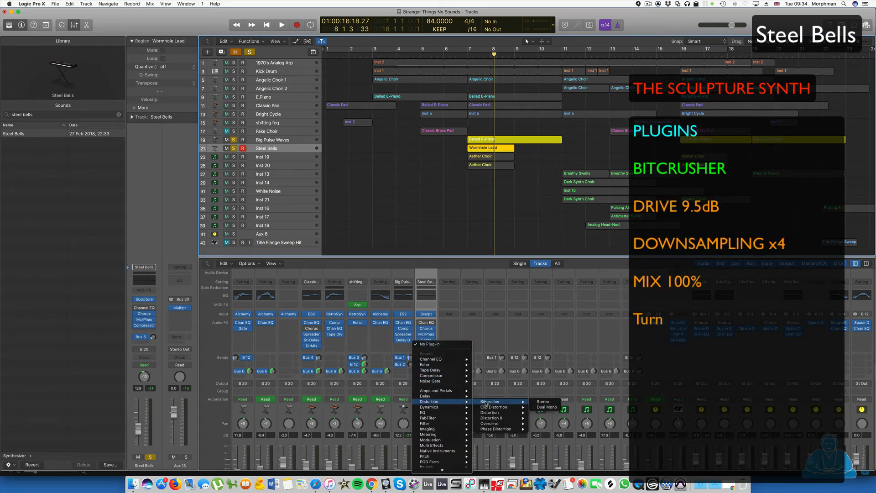
click(541, 402)
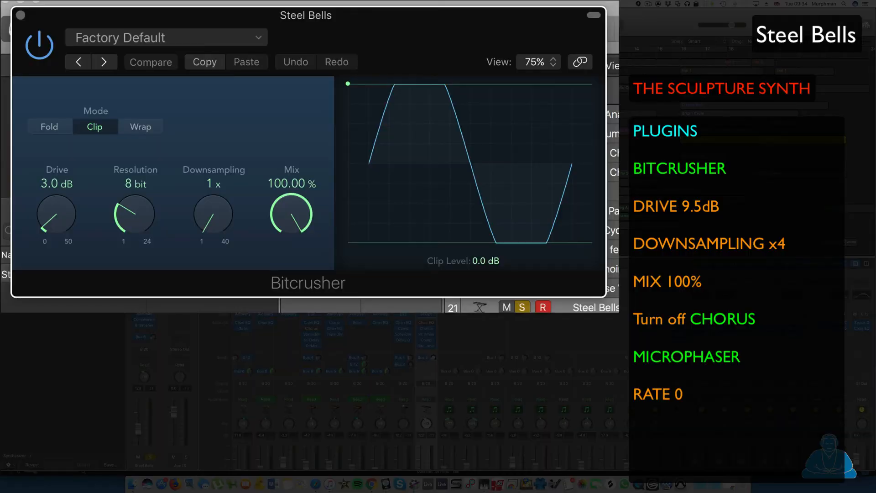
drag(57, 220, 58, 188)
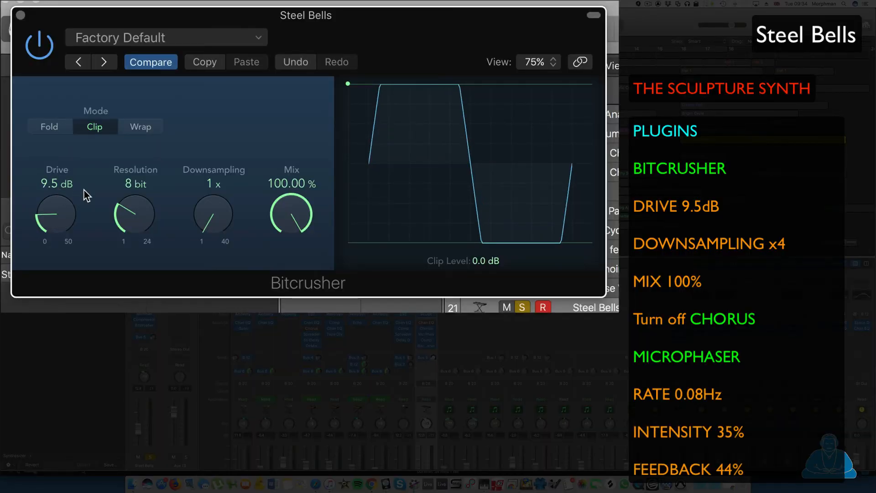
drag(214, 216, 215, 201)
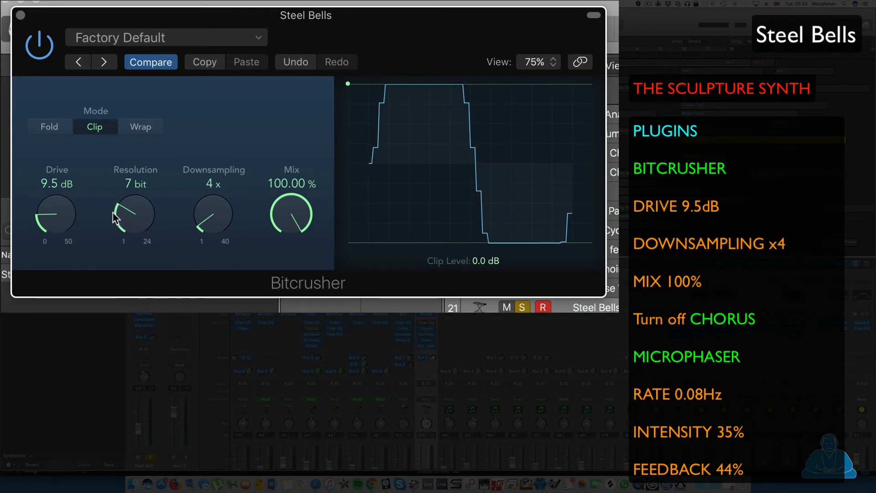
drag(118, 216, 195, 47)
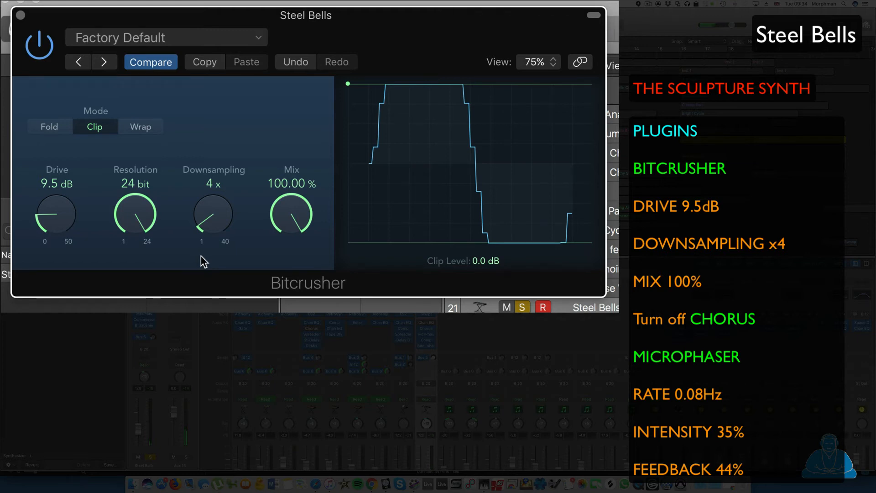
Set the Steel Bells track's Microphaser to 29% intensity and 45% feedback.
click(429, 337)
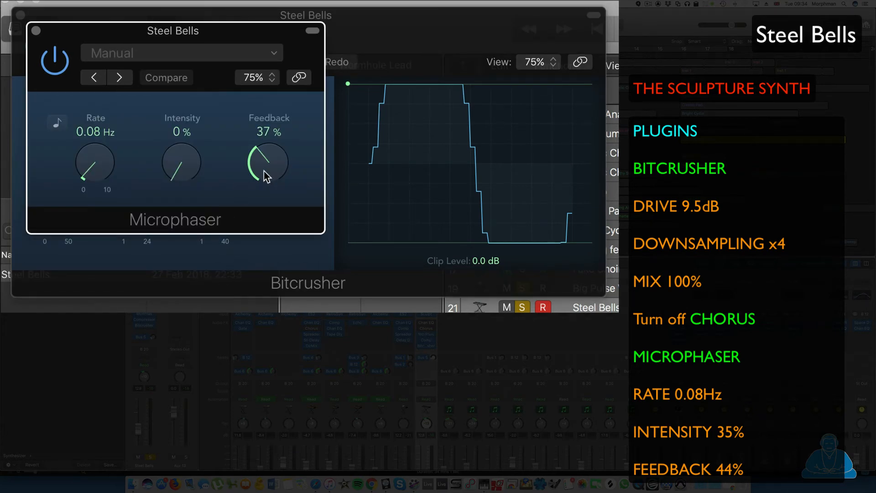
drag(179, 168, 181, 97)
drag(274, 165, 273, 150)
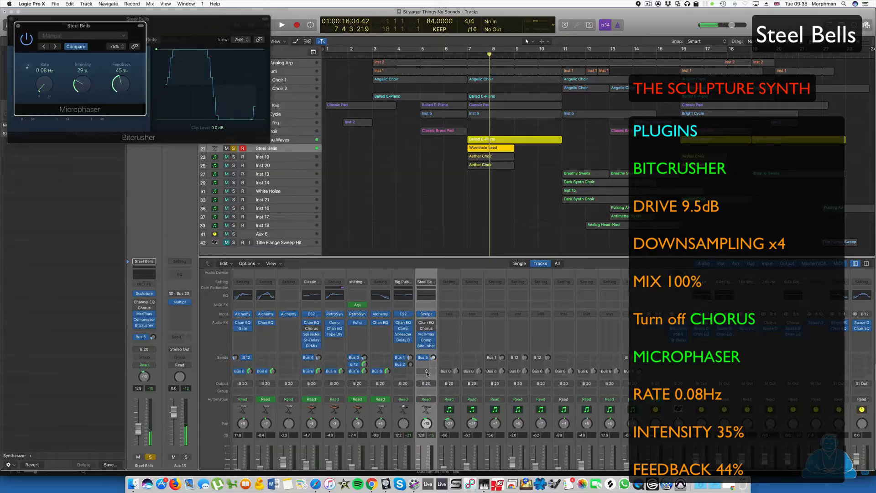
Send the Steel Bells track to Bus 6 and lower its volume fader slightly during playback.
click(426, 372)
mouse_move(428, 402)
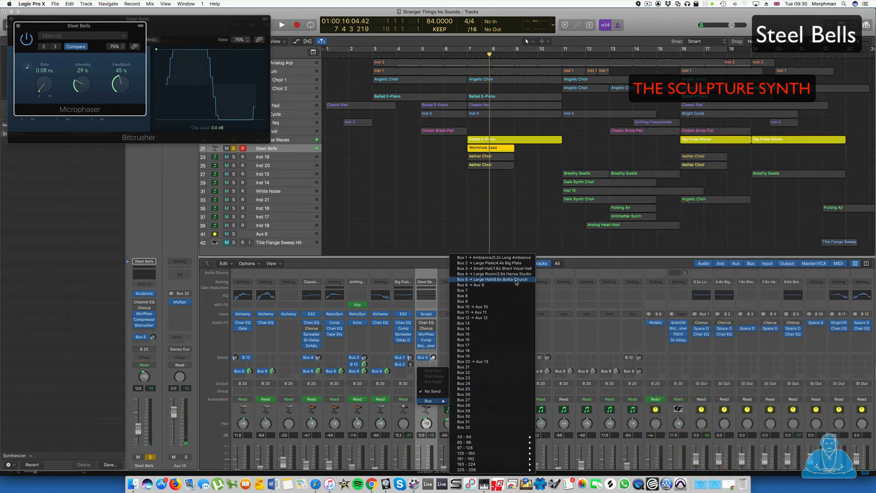
click(509, 286)
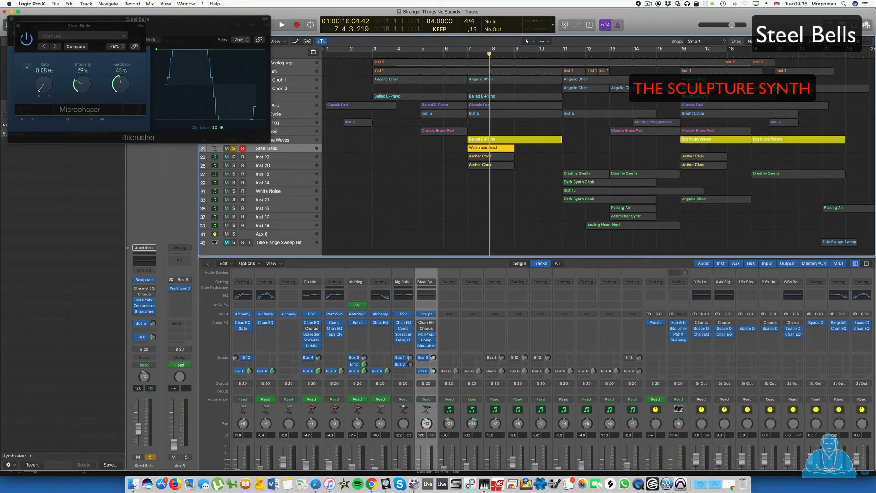
scroll(426, 337, down, 5)
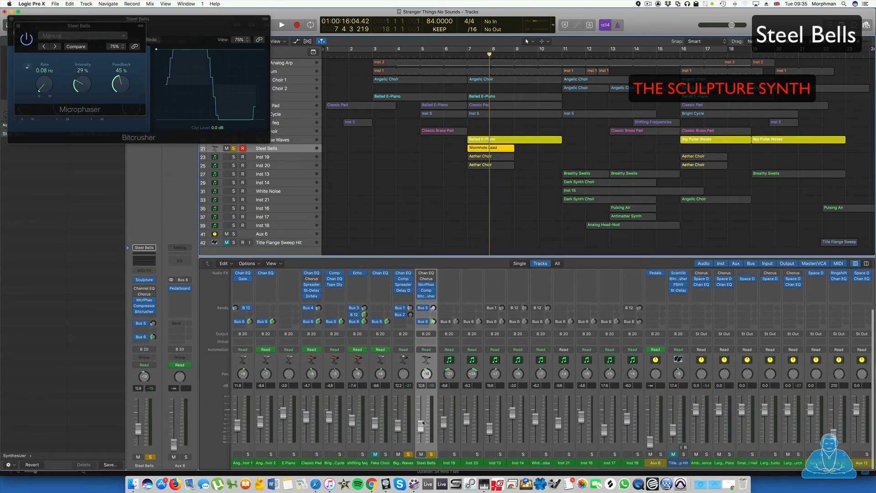
key(space)
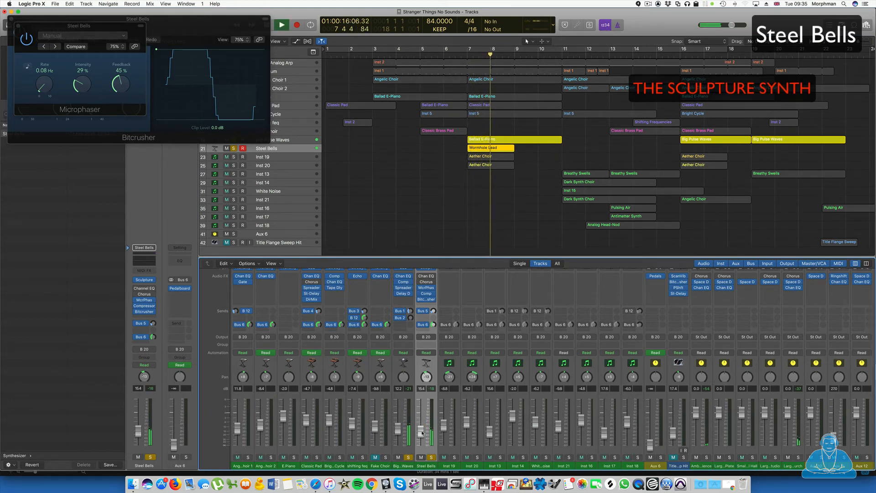
scroll(435, 371, down, 1)
scroll(434, 370, up, 3)
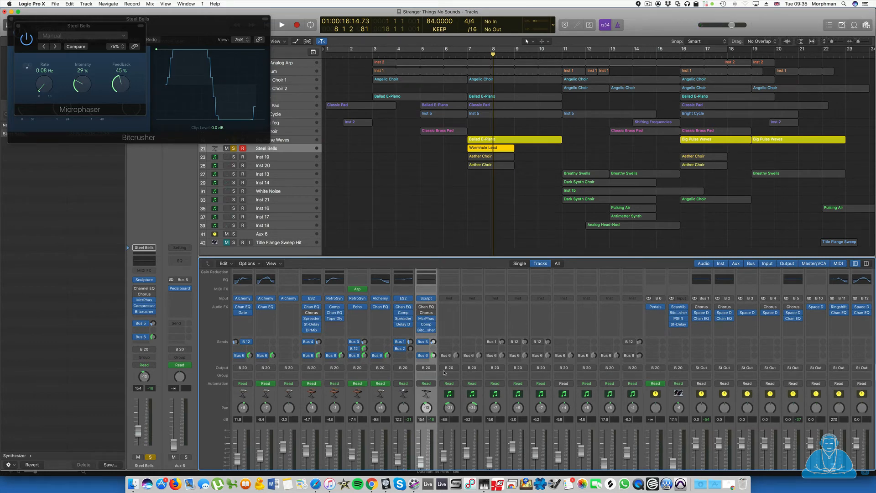
Insert a stereo Alchemy synth on the Inst 19 track, search its presets for "mellotron" and load Mellotron Choir.
click(452, 299)
mouse_move(464, 318)
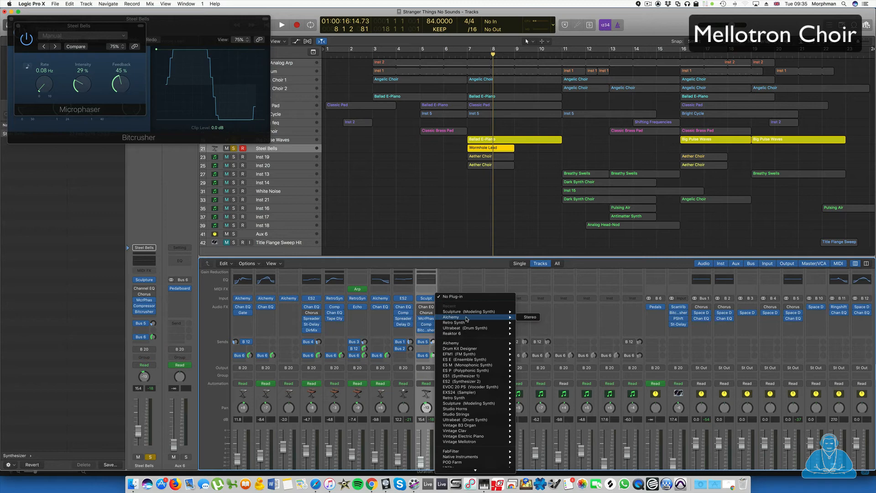
click(525, 317)
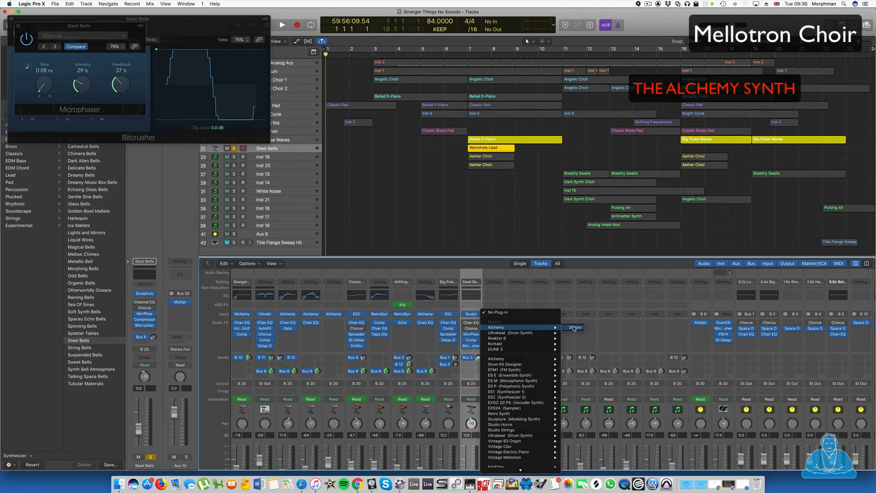
click(572, 329)
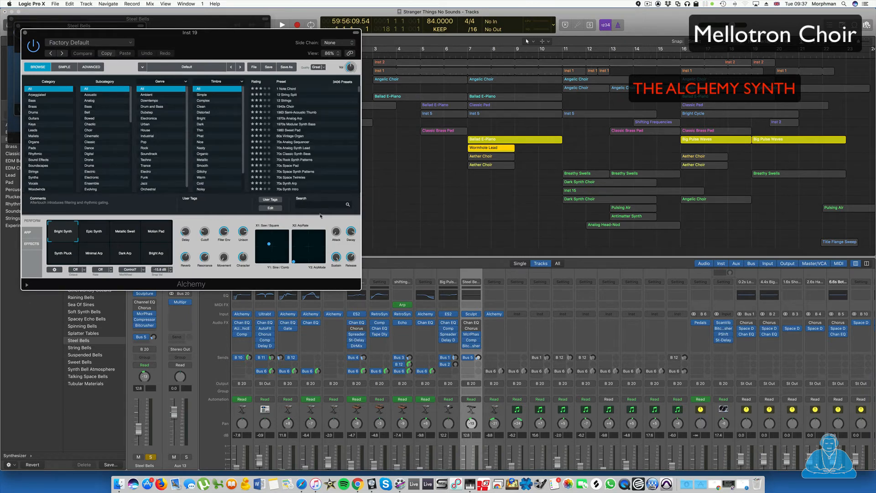
click(318, 205)
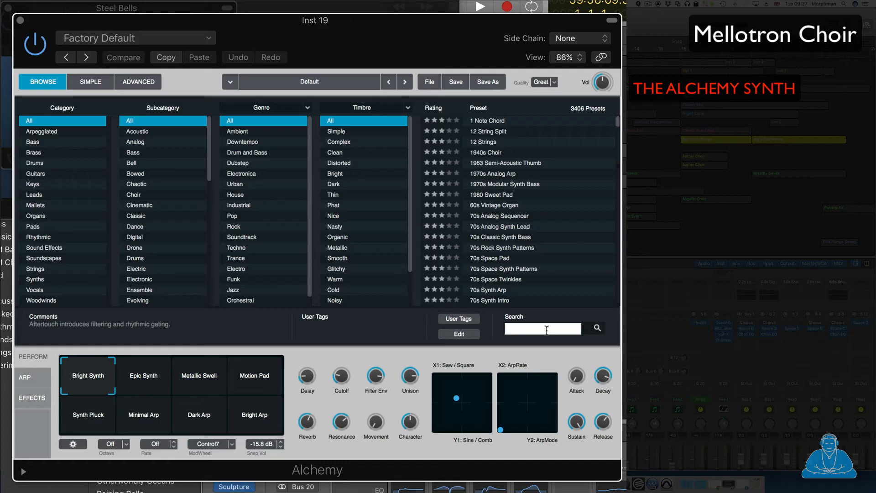
text(mellotron)
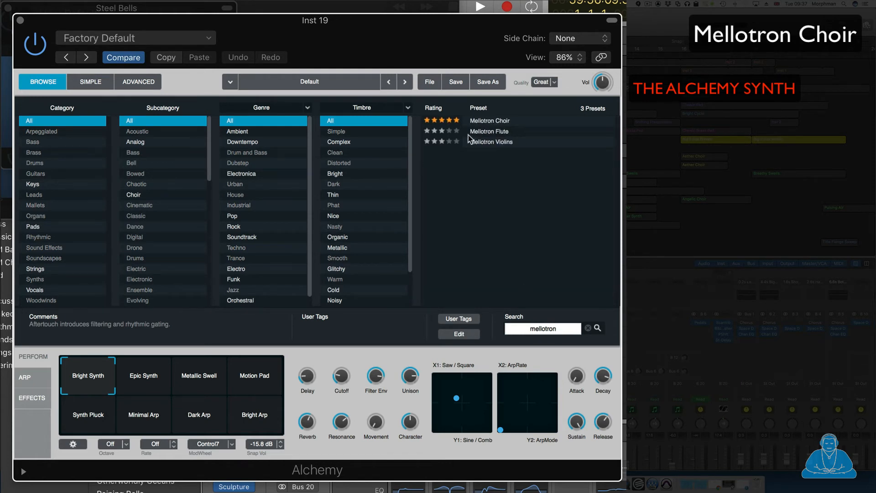
click(490, 120)
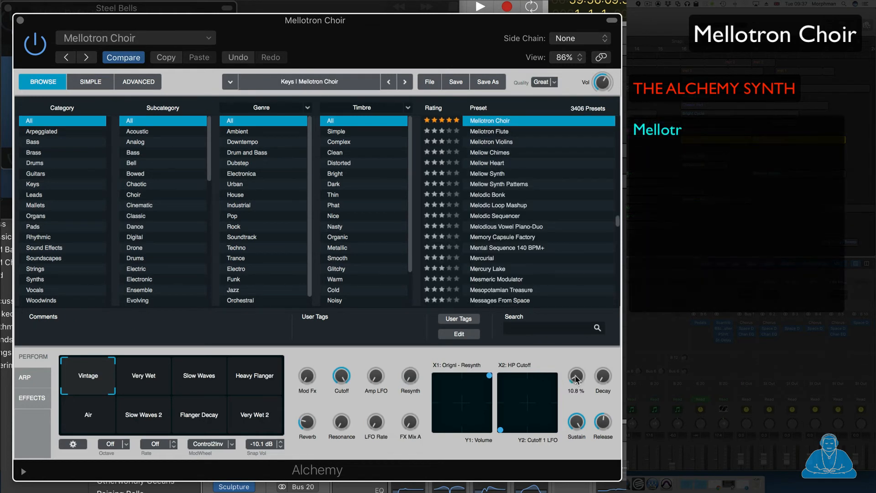
Set Mellotron Choir's attack to 0 and release to about 3 o'clock, and close the open plug-in windows.
drag(576, 377, 573, 389)
drag(603, 423, 601, 396)
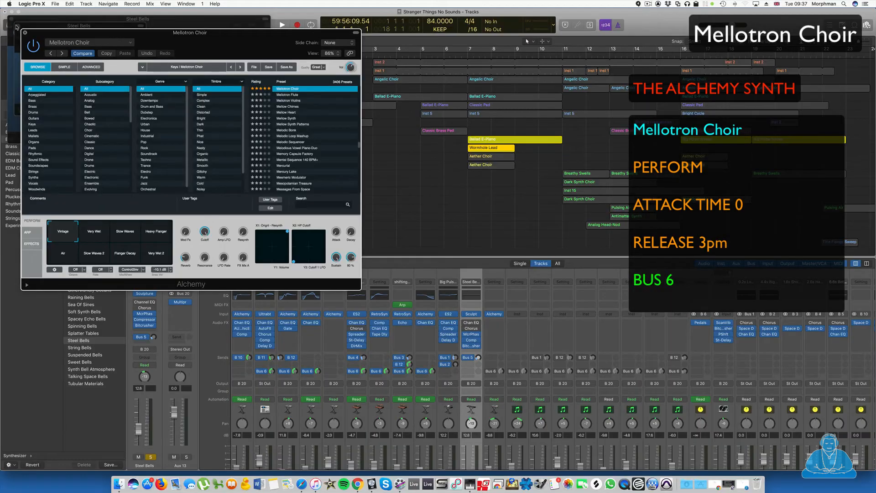
click(20, 21)
click(19, 26)
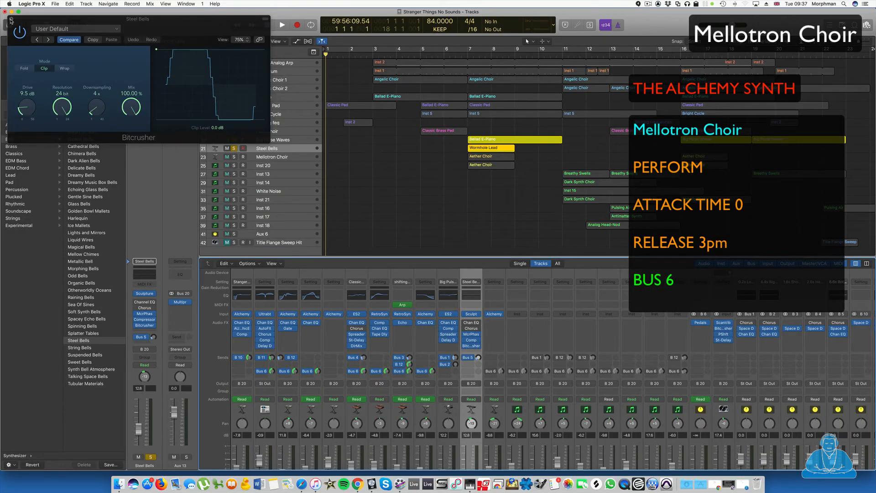
click(11, 19)
Solo the Mellotron Choir track and play it back together with Big Pulse Waves and Steel Bells.
key(space)
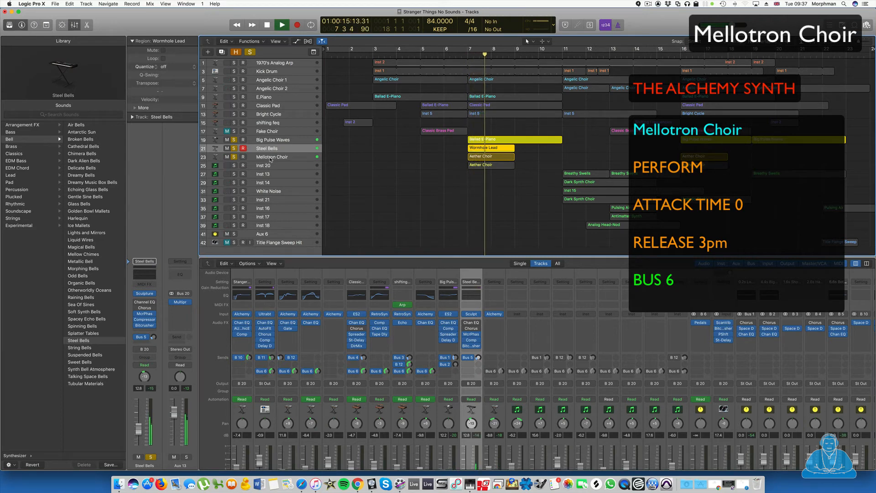
key(space)
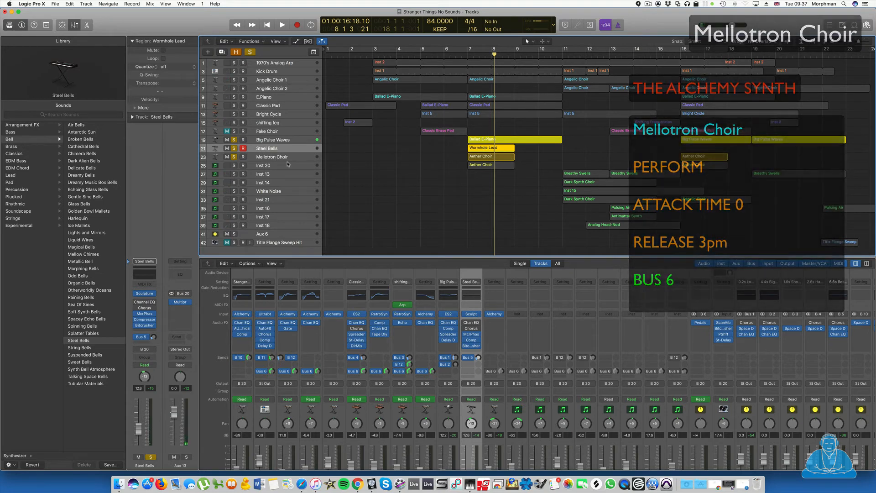
click(279, 157)
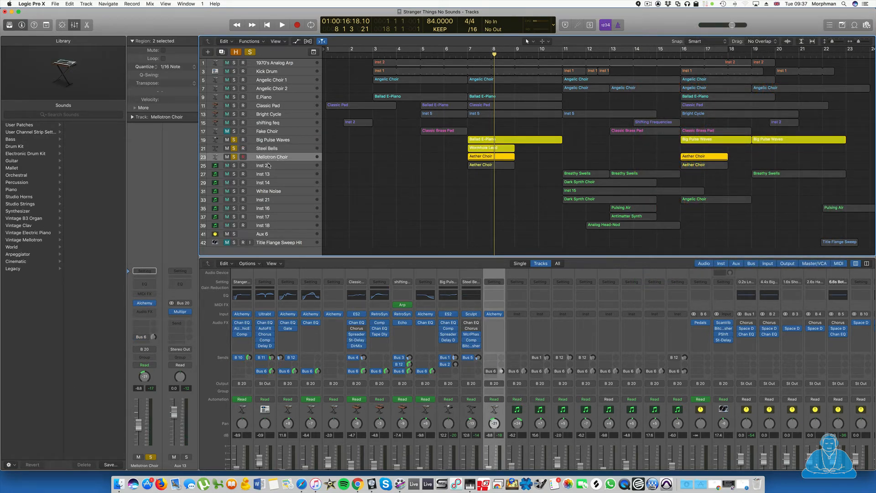
Insert a stereo Alchemy synth on the Inst 20 track, search its presets for "voice scanner" and load Voice Scanner.
click(269, 166)
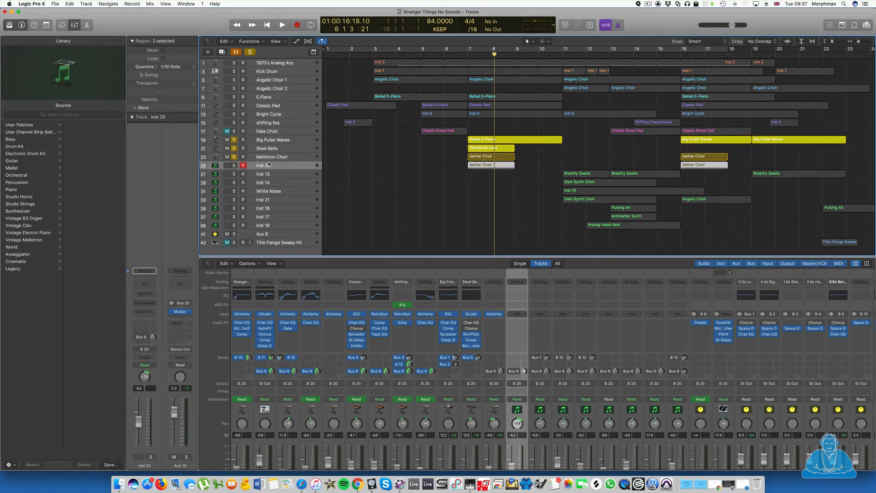
click(524, 315)
mouse_move(561, 327)
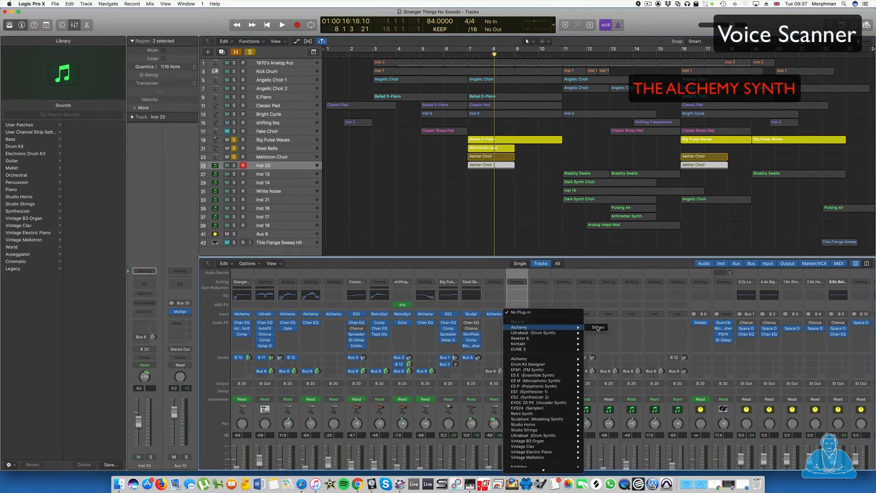
click(603, 327)
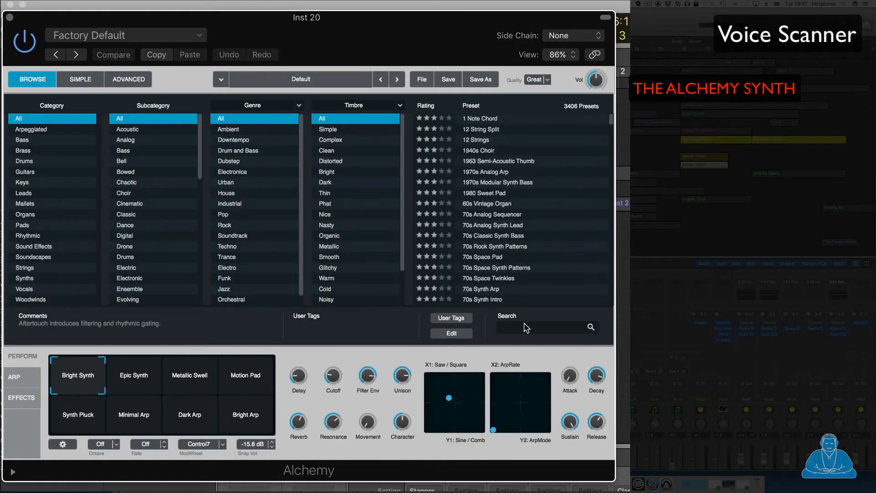
click(524, 327)
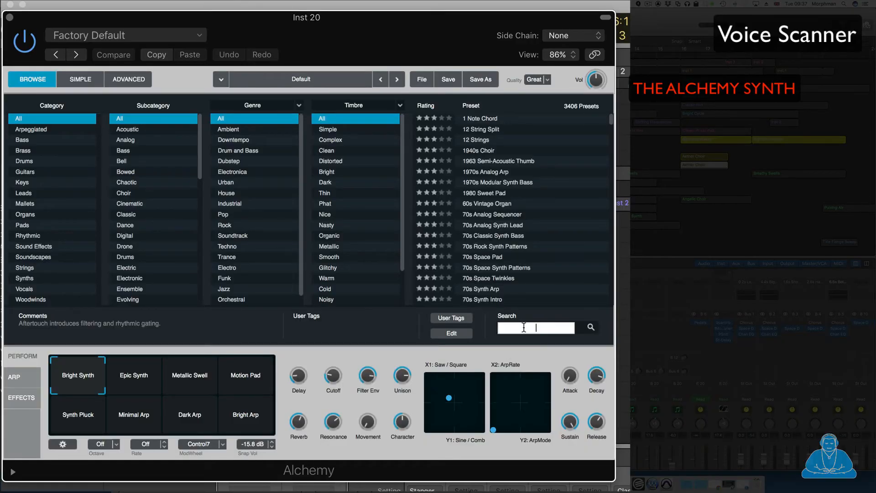
text(voice)
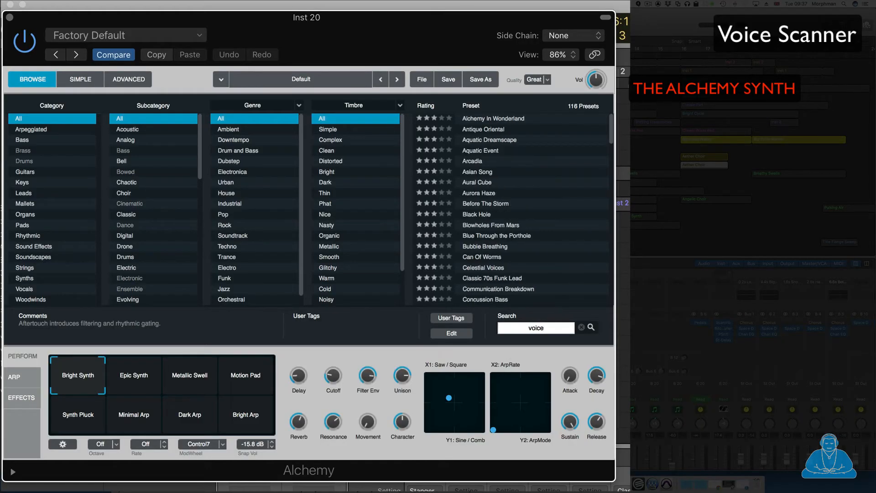
text( scanner)
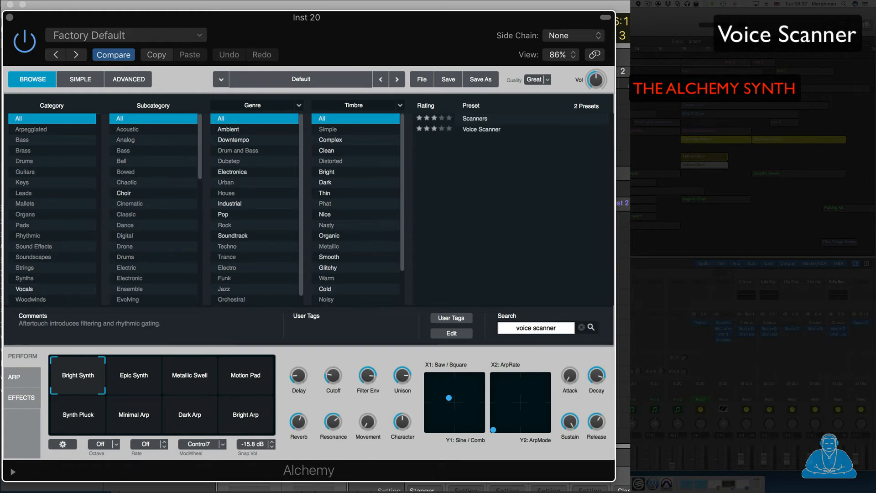
click(477, 130)
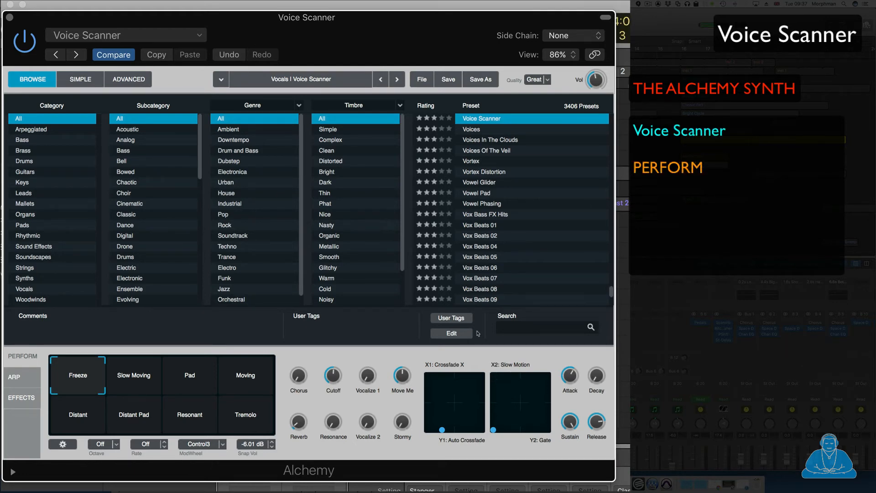
click(10, 17)
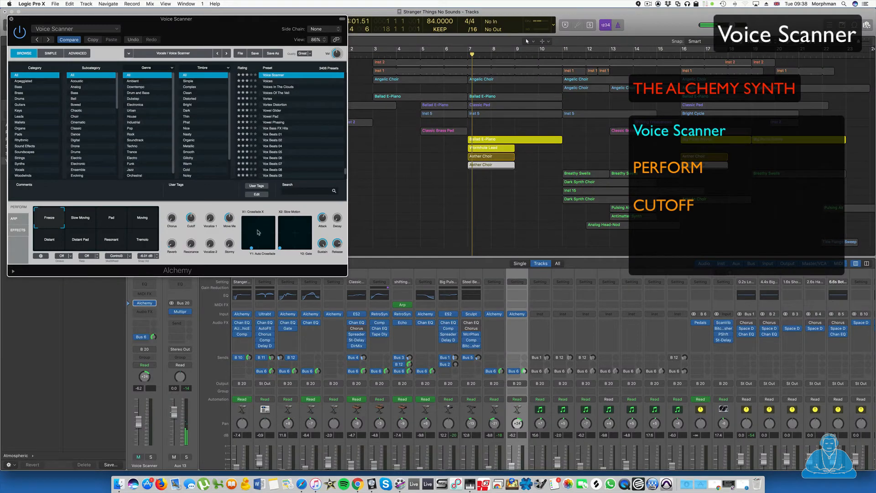
Solo the Voice Scanner track and play it back together with Big Pulse Waves, Steel Bells and Mellotron Choir.
click(234, 165)
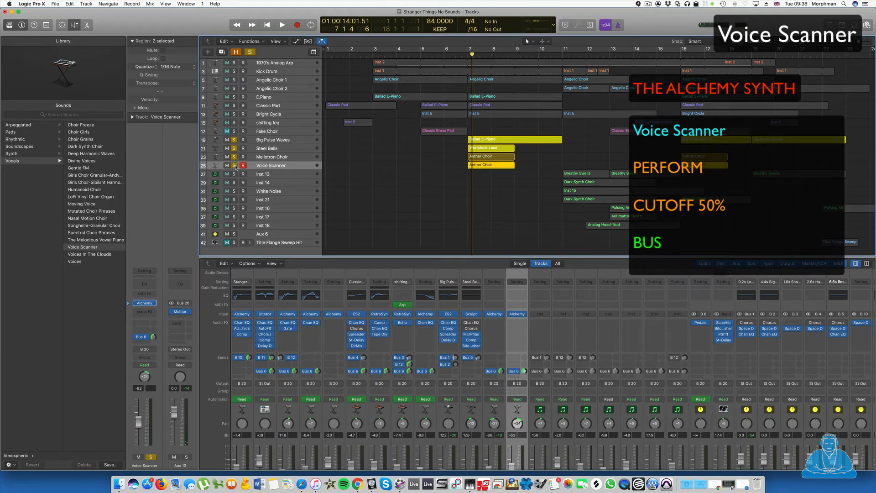
key(space)
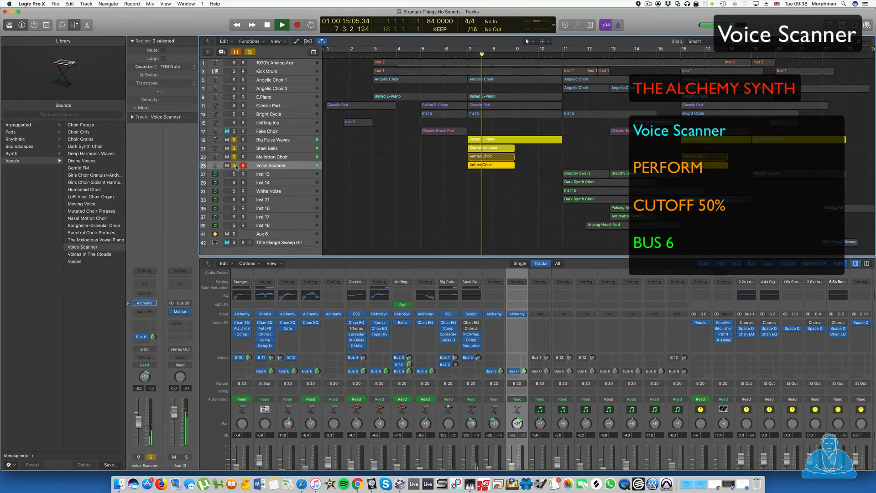
key(space)
Unsolo Mellotron Choir, Steel Bells and Big Pulse Waves, and raise Voice Scanner's volume fader slightly while playing it alone.
drag(235, 158, 236, 141)
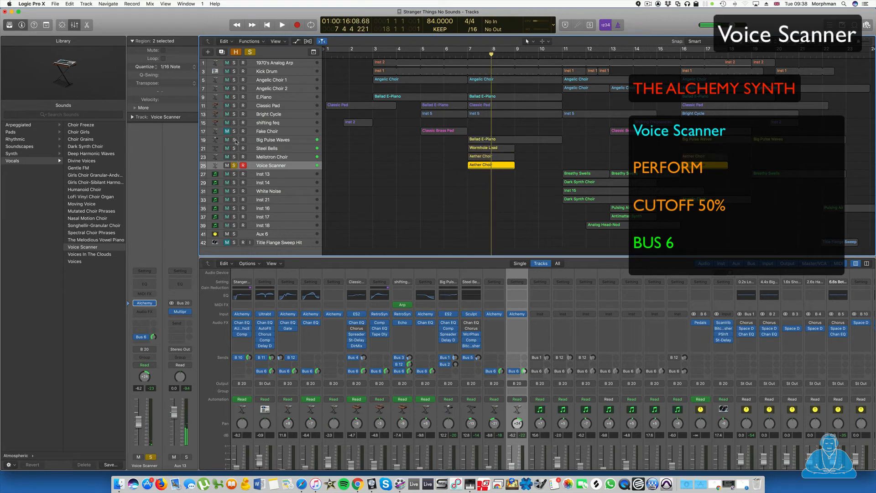
key(space)
scroll(439, 448, down, 3)
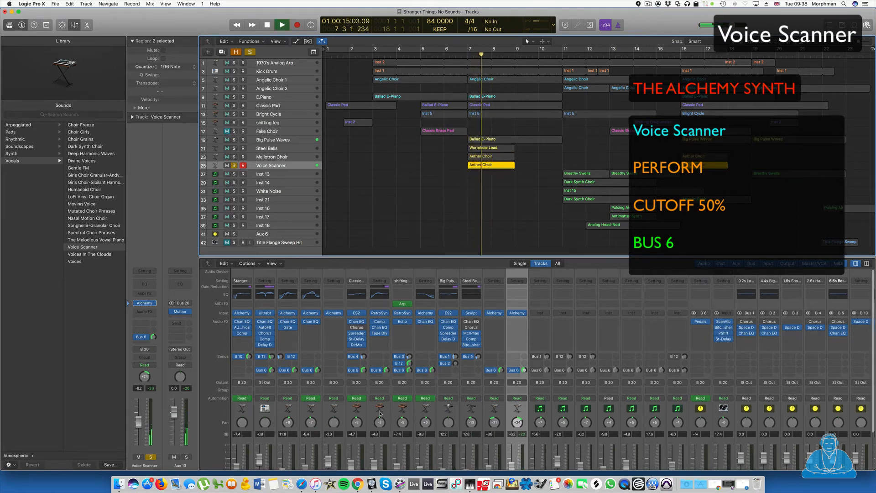
drag(512, 422, 512, 418)
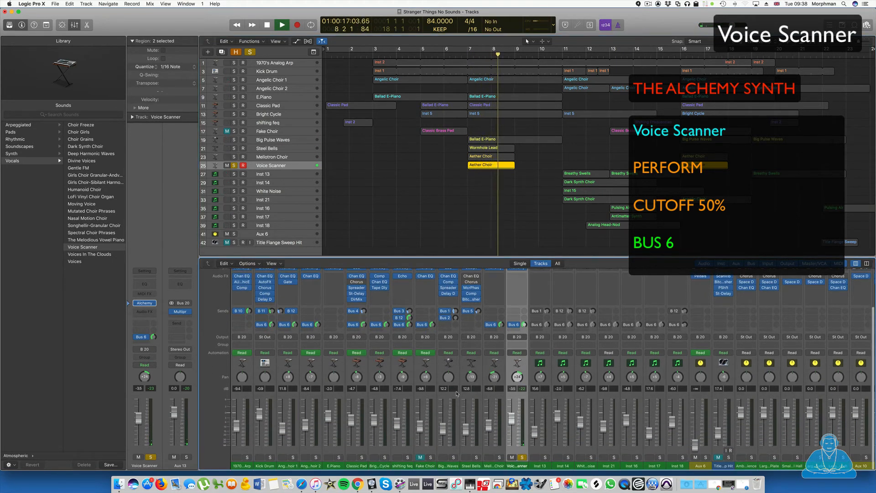
key(space)
Solo Big Pulse Waves, Steel Bells, Mellotron Choir and Voice Scanner again and listen to the four layers together.
click(234, 165)
drag(235, 140, 235, 167)
key(space)
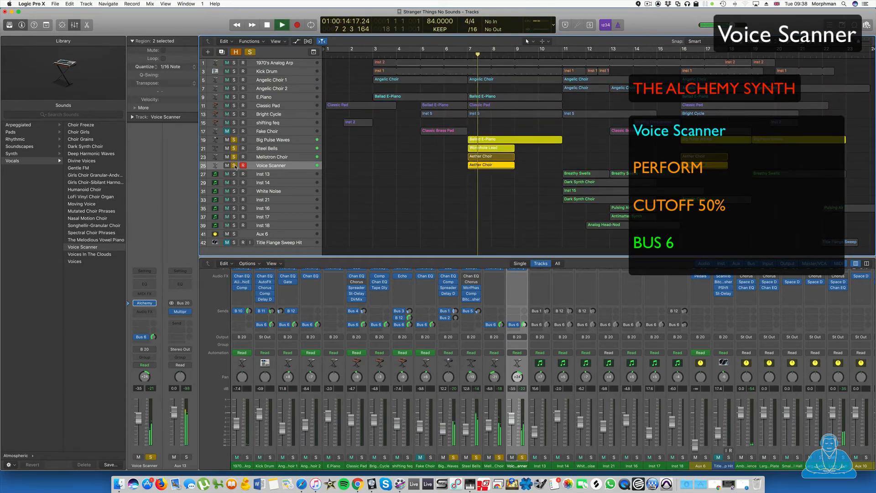
key(space)
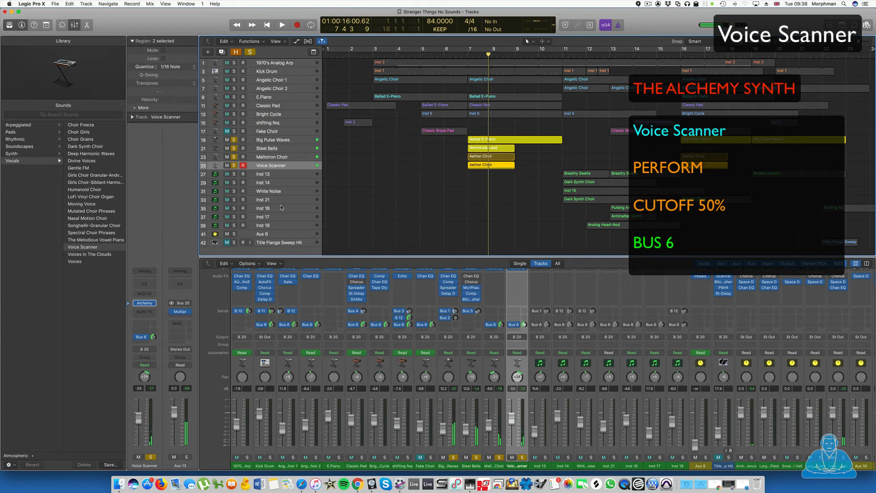
Clear all track solos and play the full arrangement from about bar 6.
alt+click(235, 140)
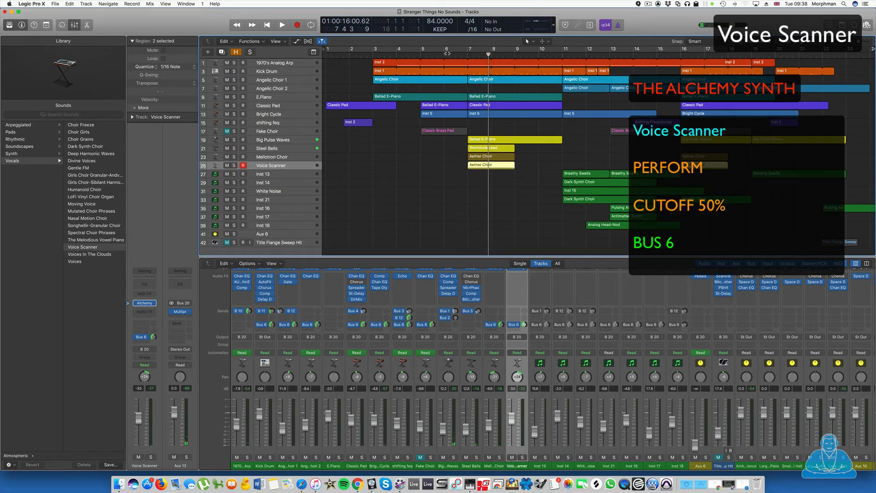
click(445, 53)
key(space)
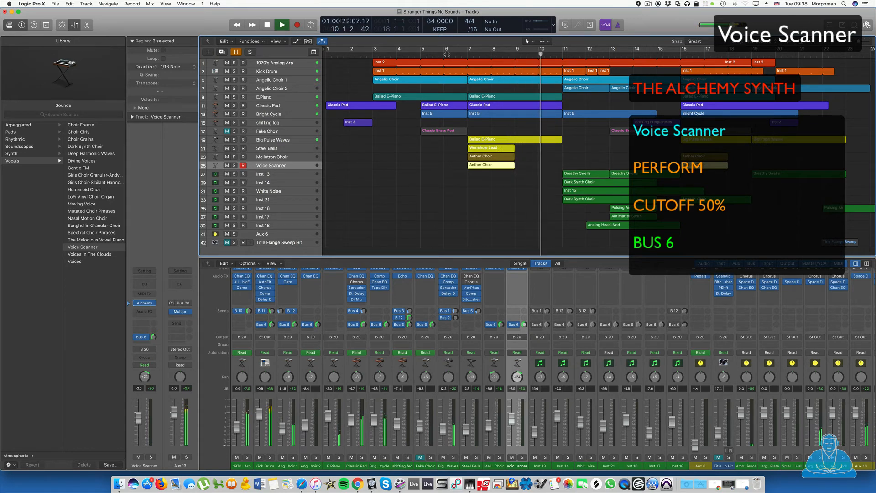
key(space)
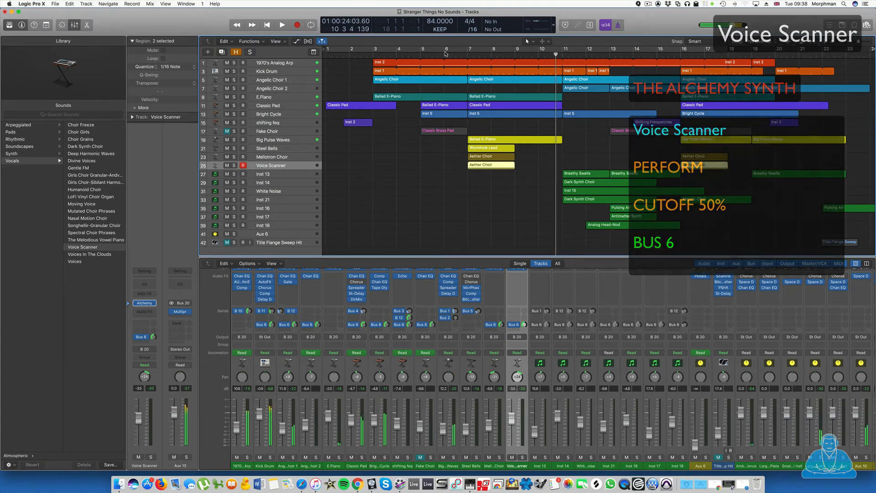
Select the Inst 13 track, search the sound library for "breathy" and load the Breathy Swells patch.
click(282, 140)
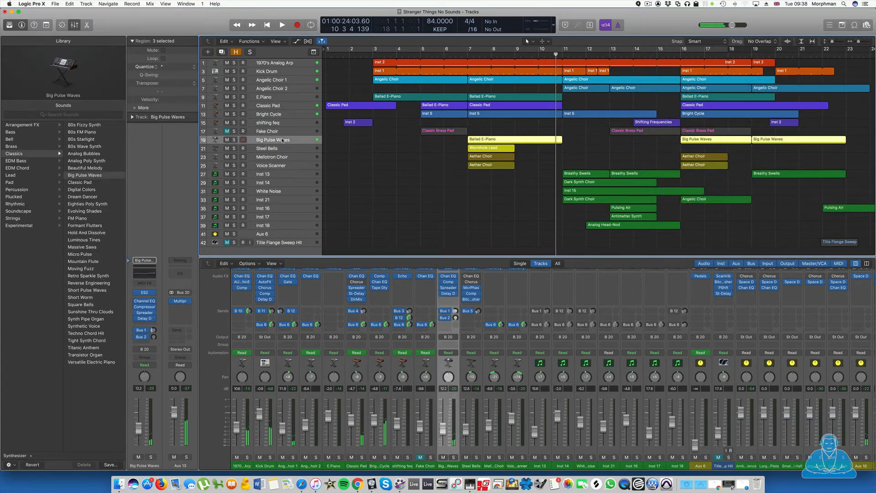
key(Down)
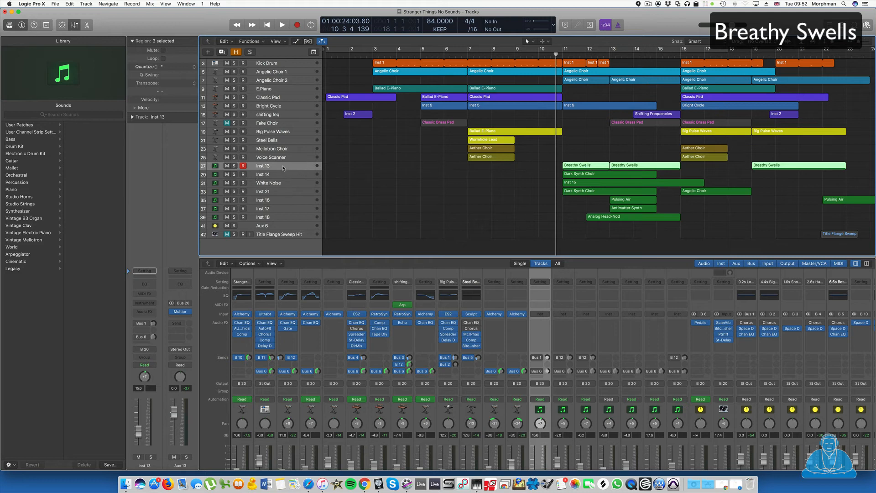
click(41, 115)
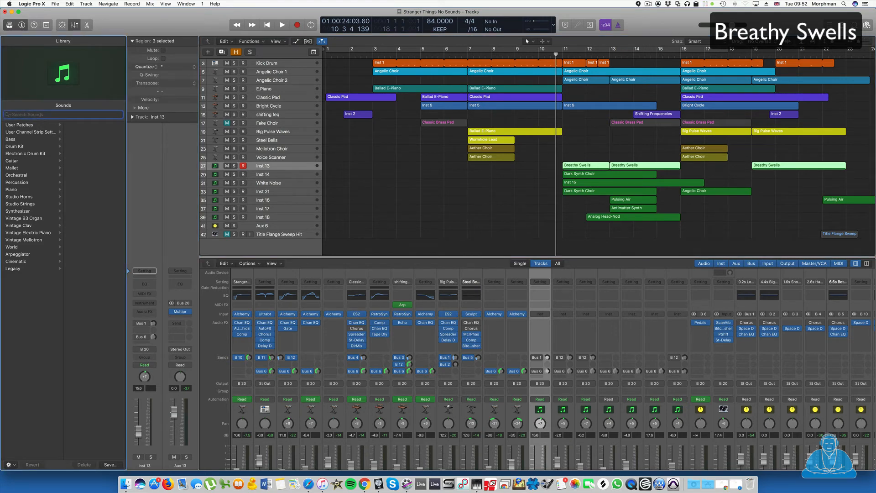
text(breathy)
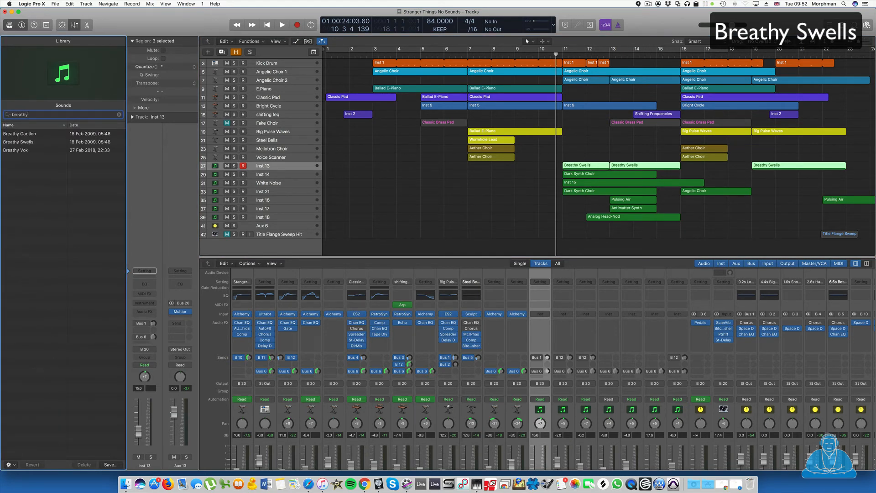
click(45, 142)
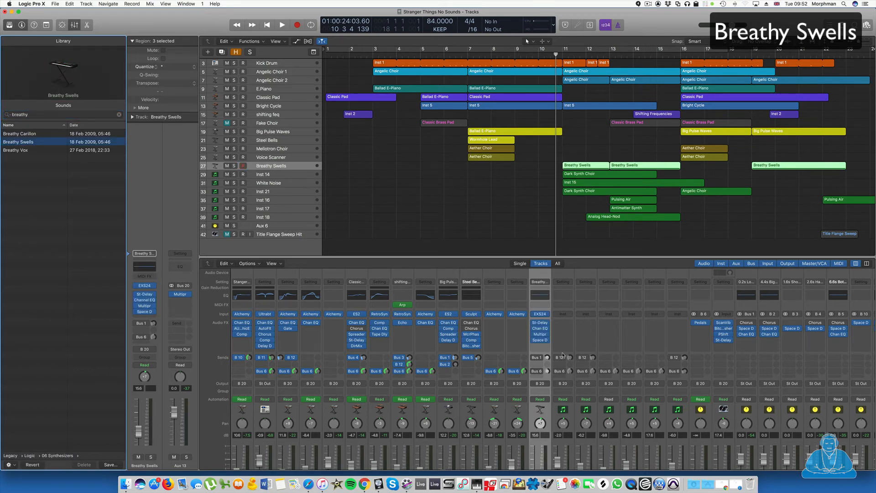
In Breathy Swells' EXS24, set the filter cutoff to about 35% and resonance to about 53%, and unsolo the track.
click(540, 316)
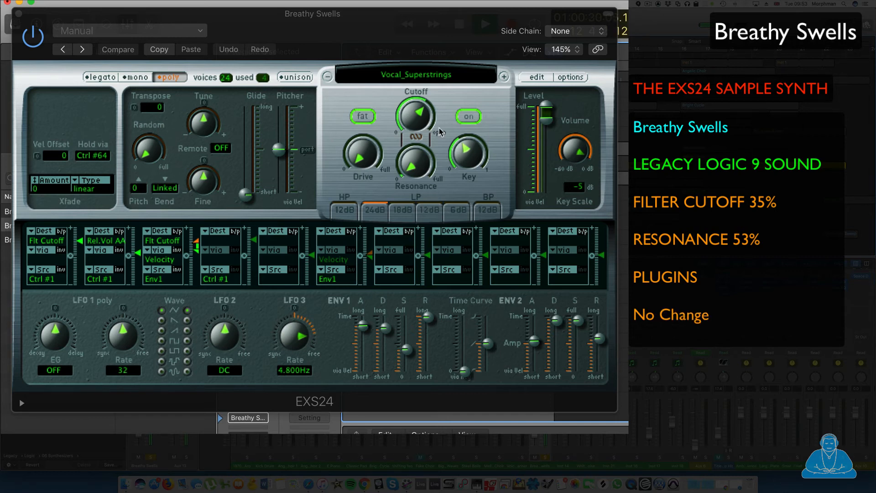
mouse_move(420, 120)
mouse_down()
mouse_move(416, 153)
mouse_move(422, 103)
mouse_up()
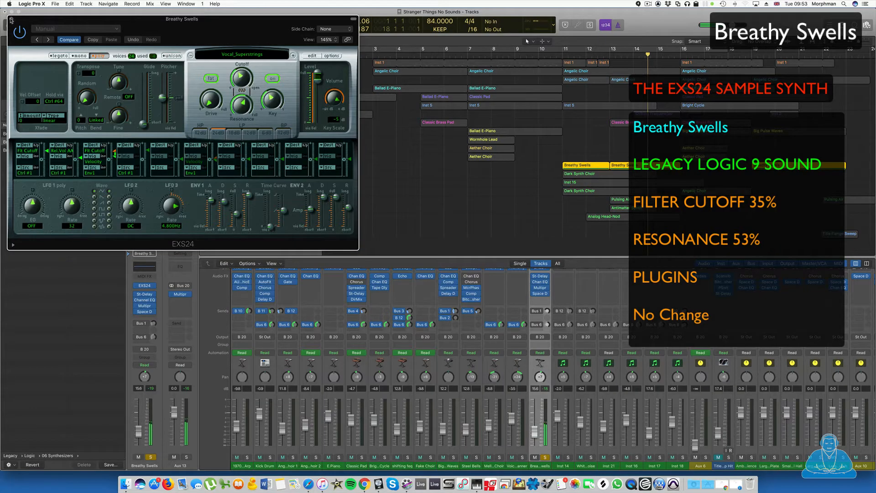
click(11, 20)
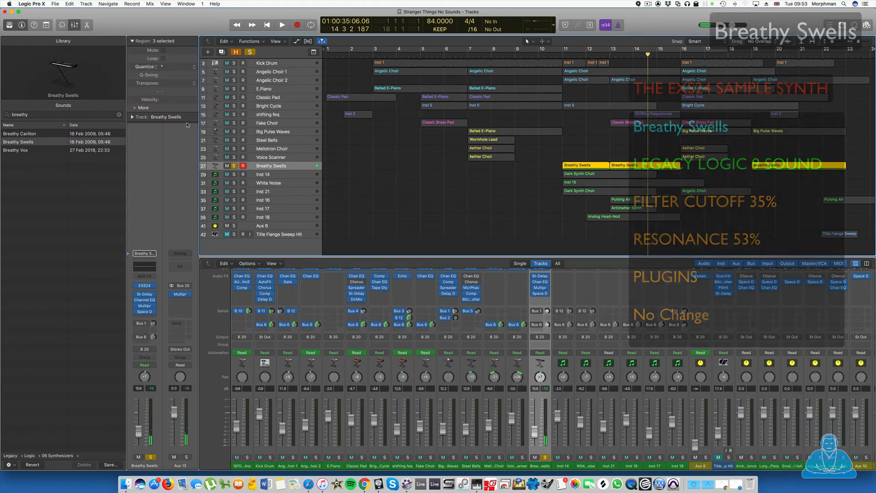
click(234, 165)
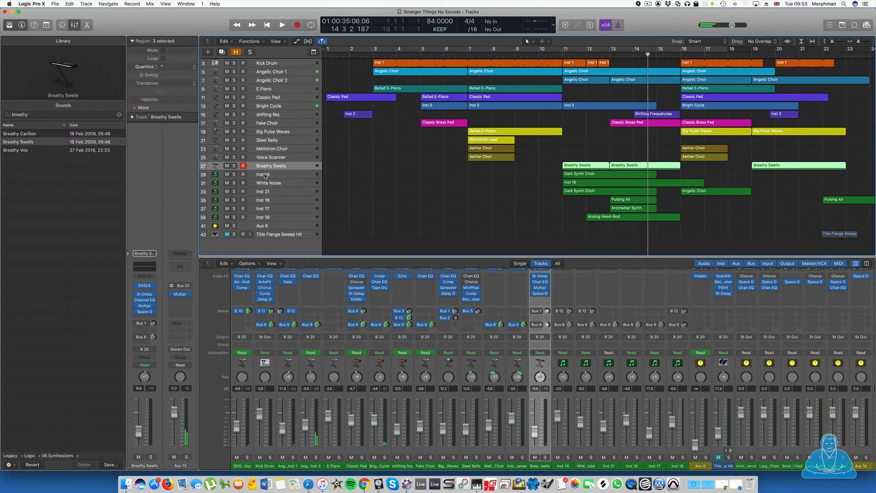
Solo Inst 14, insert an Alchemy synth on it, search its presets for "cosmic" and load Cosmic Boys Choir.
click(234, 174)
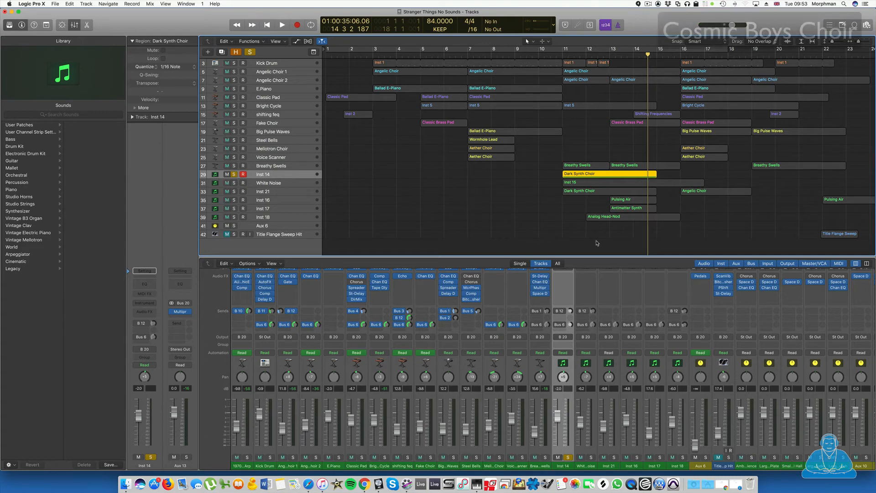
scroll(568, 296, up, 1)
click(568, 276)
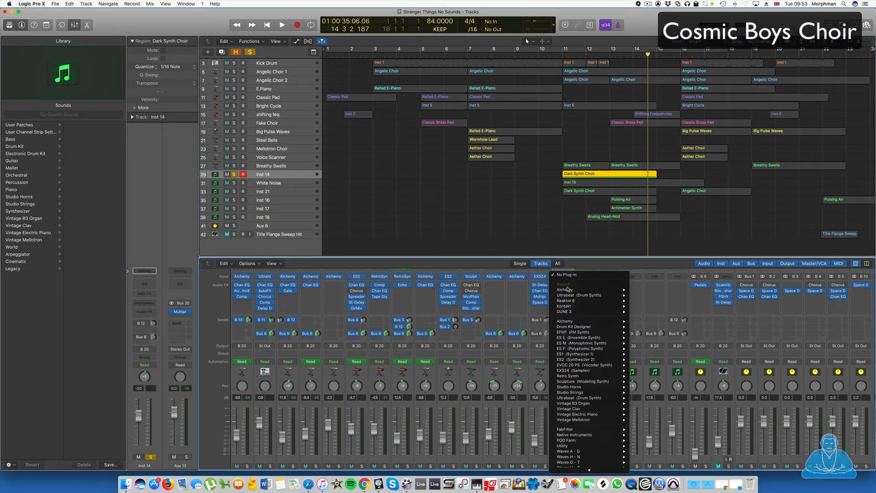
mouse_move(571, 289)
click(644, 290)
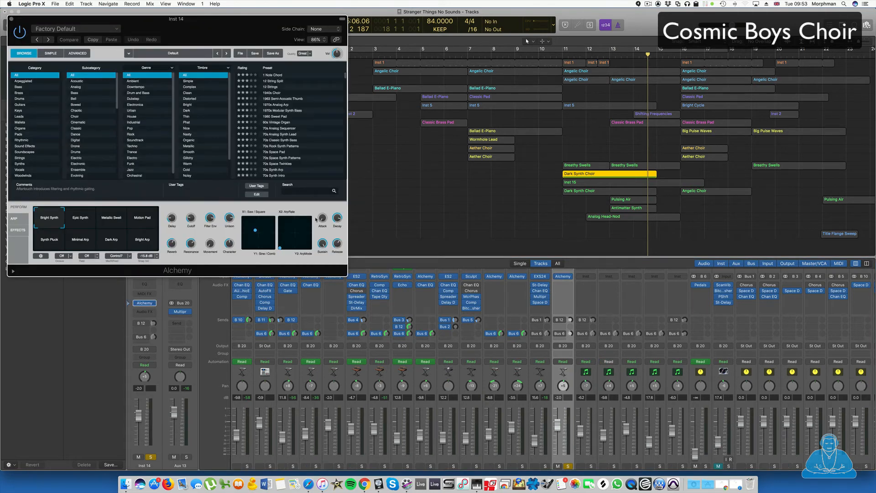
click(294, 190)
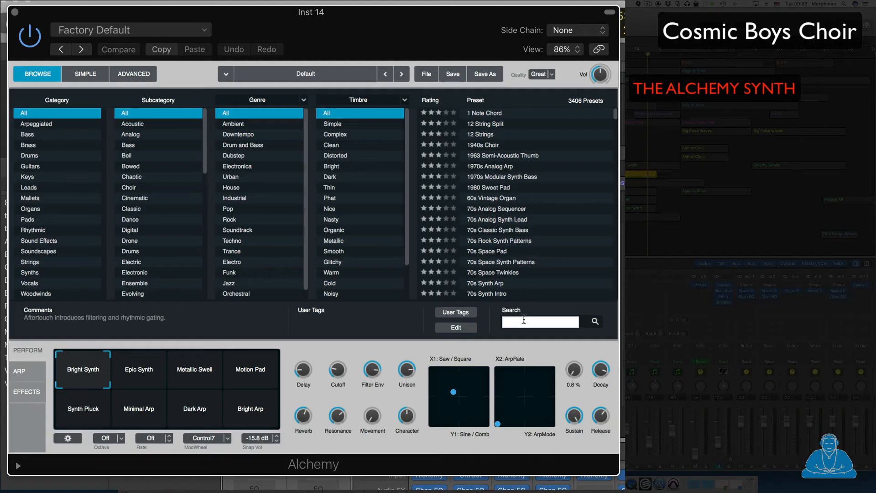
text(cosmic)
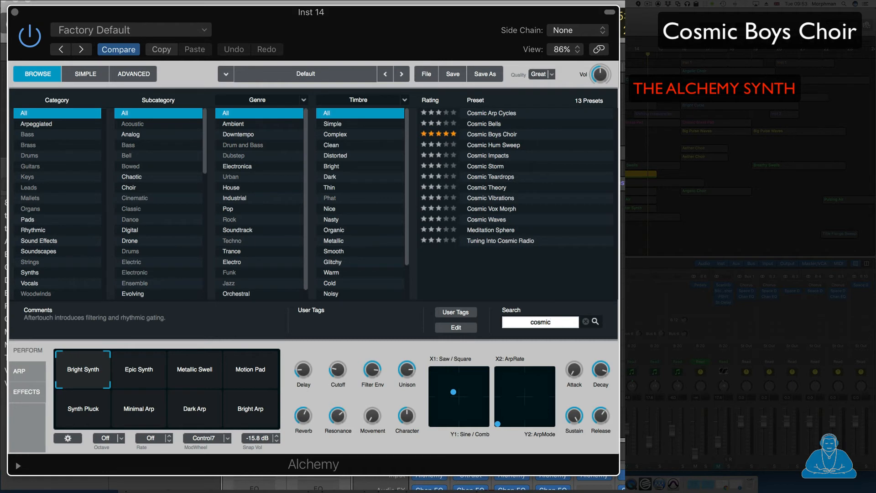
click(498, 135)
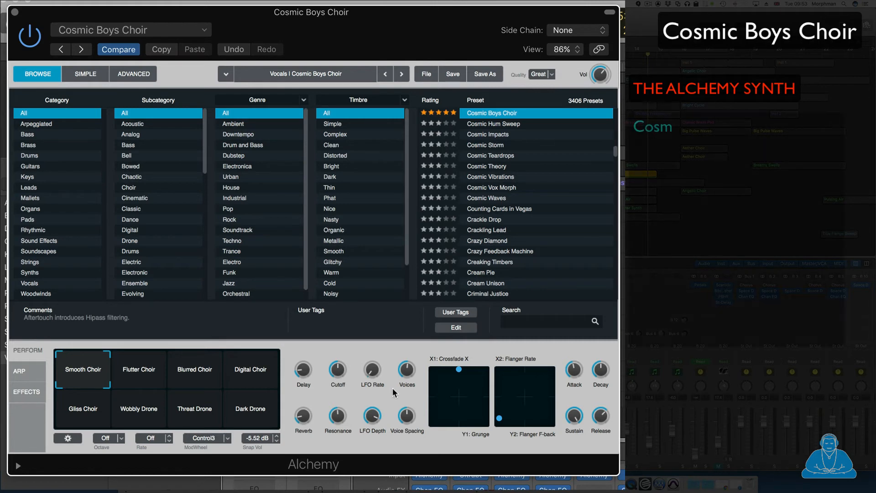
Set Cosmic Boys Choir's delay to 63.3% and its cutoff to 96% in the Alchemy performance controls.
mouse_move(384, 393)
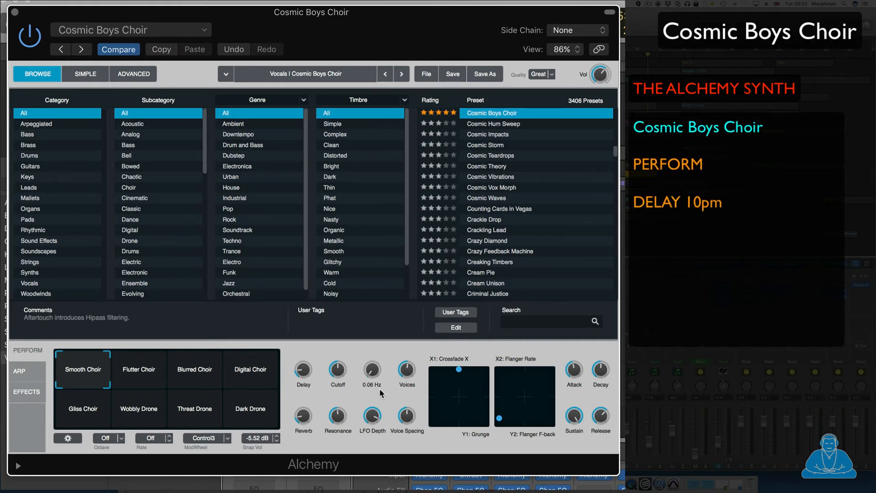
mouse_move(299, 372)
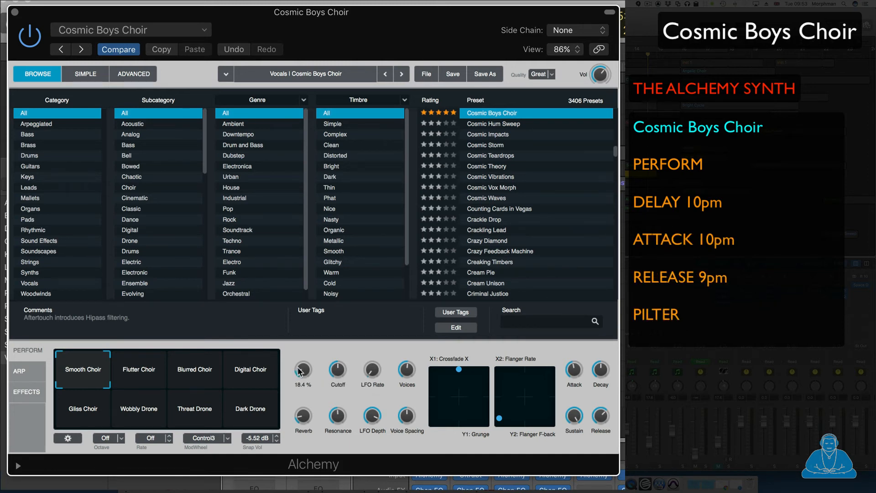
drag(299, 372, 303, 328)
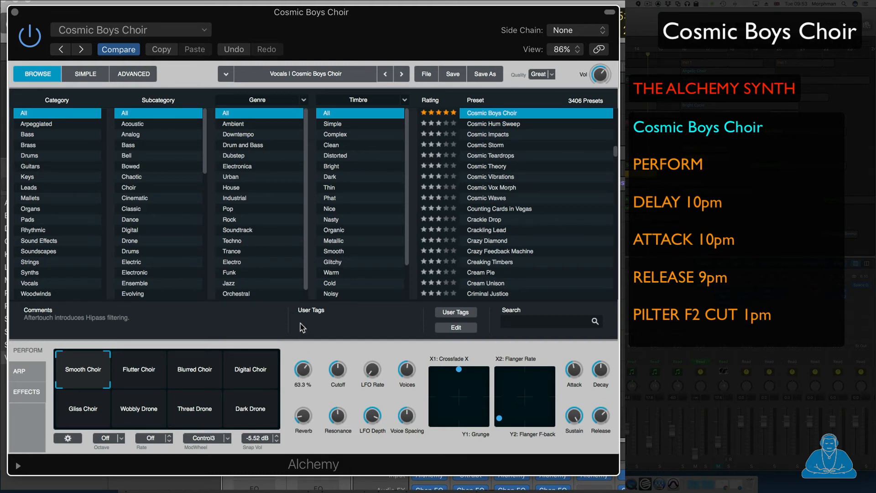
drag(338, 369, 338, 322)
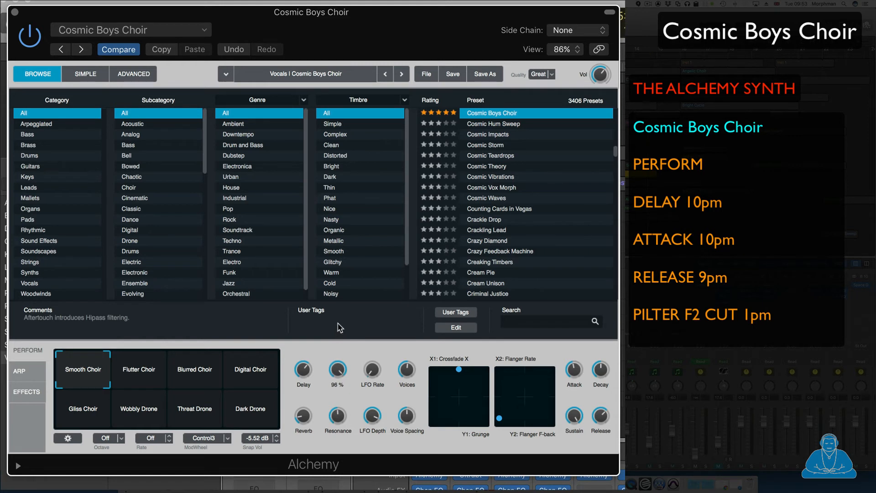
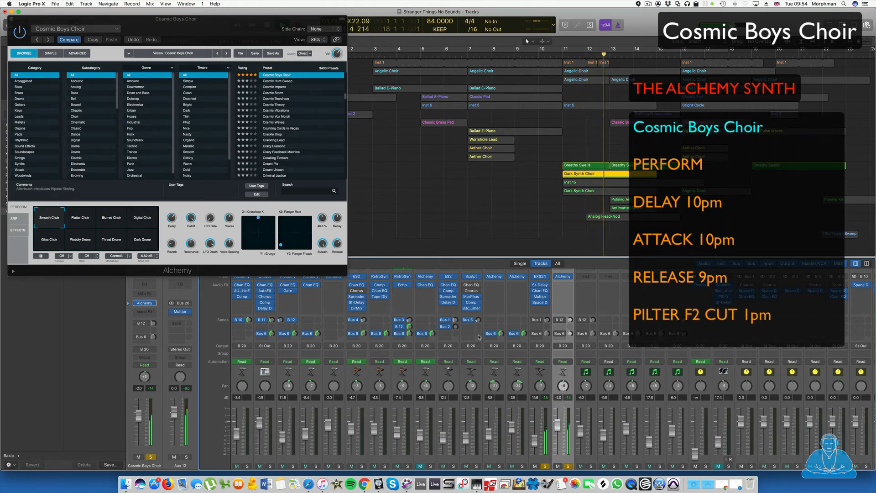
Unsolo Breathy Swells and Cosmic Boys Choir, listen to the full mix and close the Alchemy window.
click(545, 466)
click(568, 466)
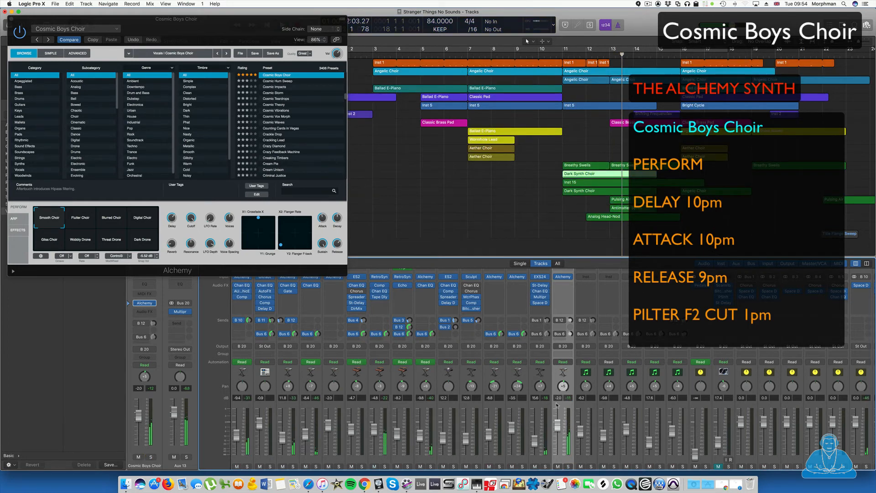
key(space)
key(space)
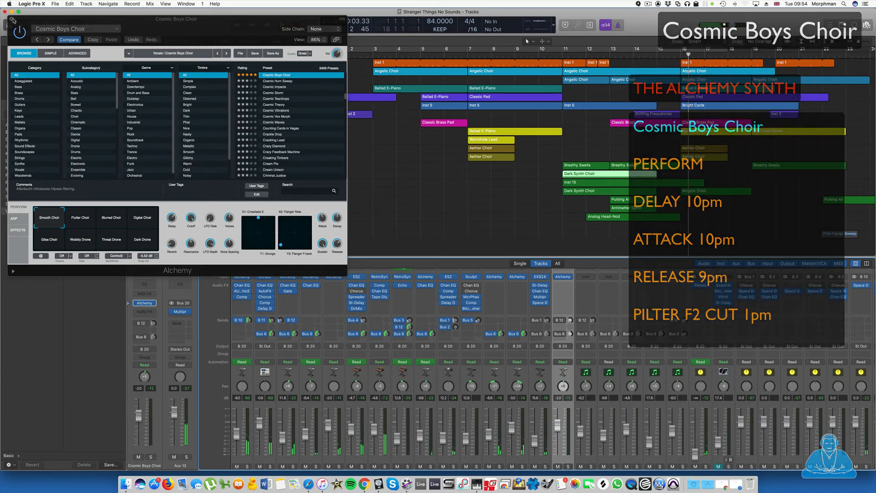
click(11, 20)
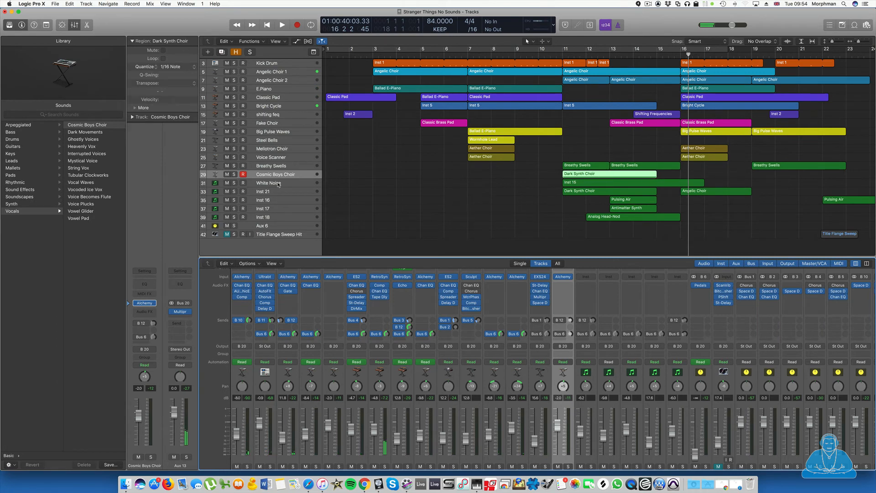
Select the Inst 21 track and insert a stereo Alchemy synth on it.
click(278, 183)
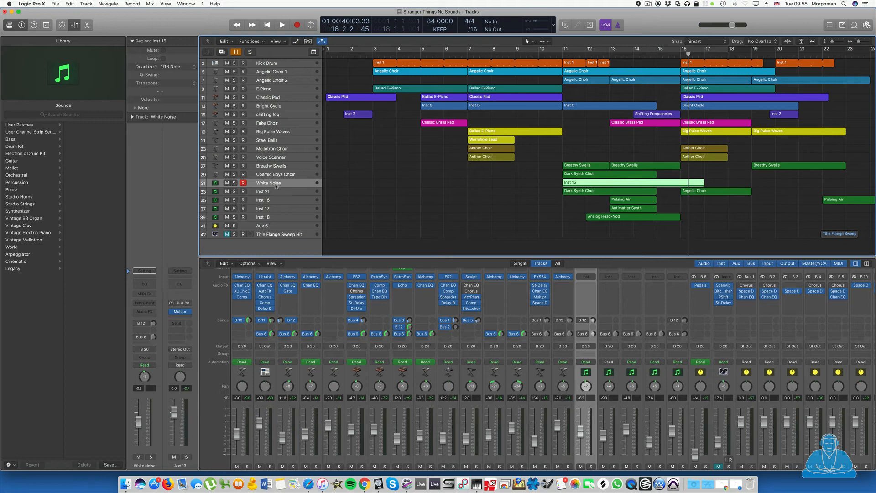
click(273, 192)
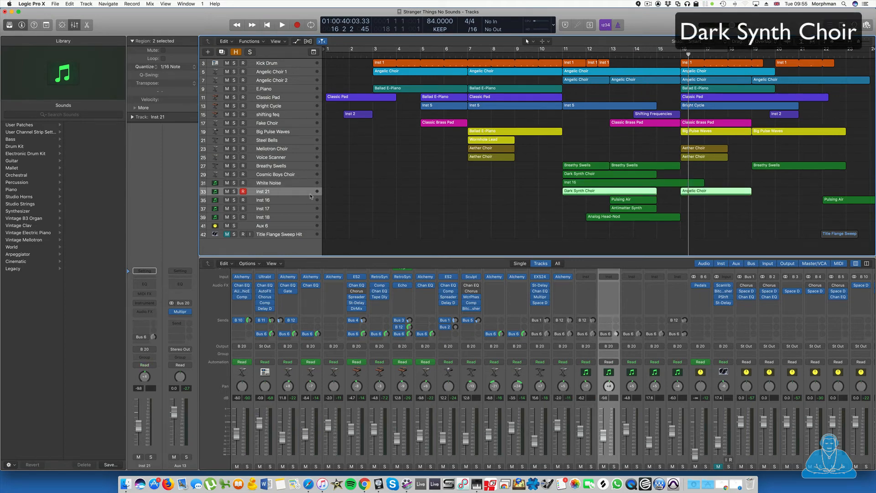
click(614, 277)
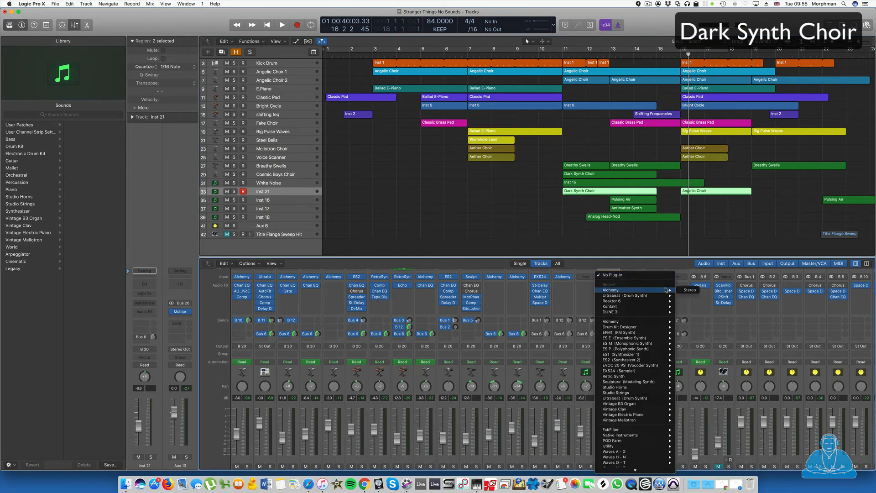
click(689, 289)
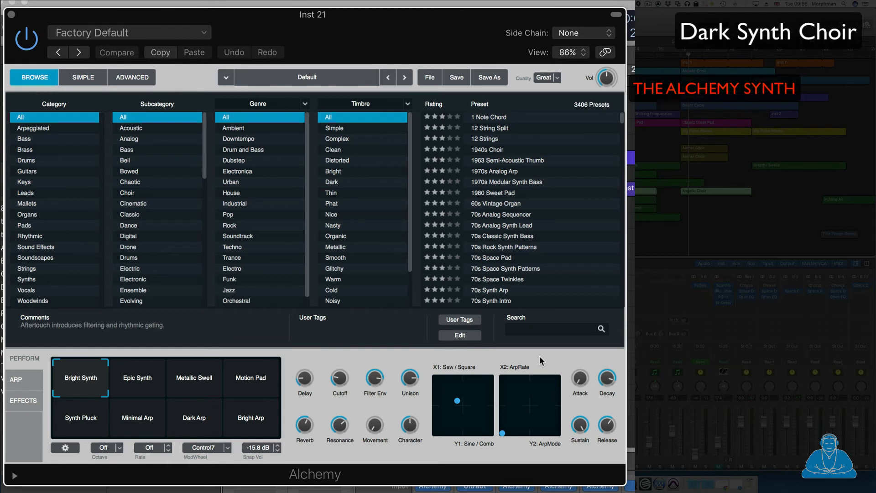
Search Alchemy's presets for "dark synth choir" and load Dark Synth Choir.
click(522, 330)
text(da)
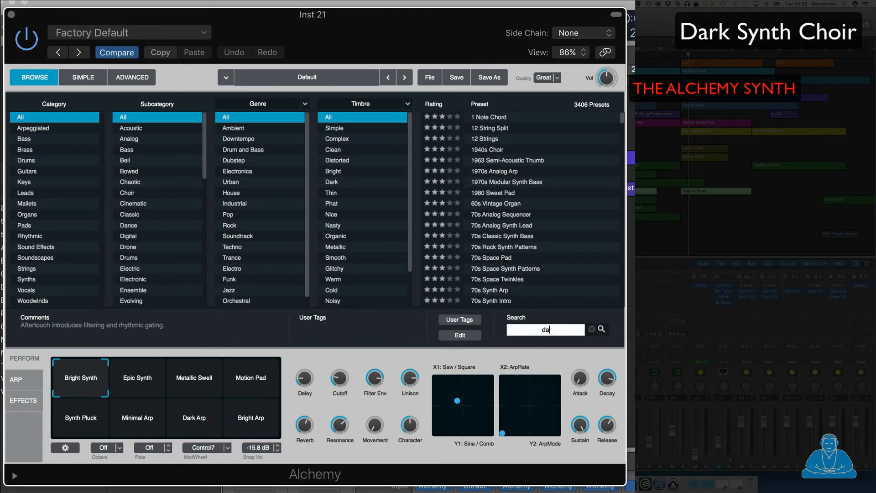
text(rk synth)
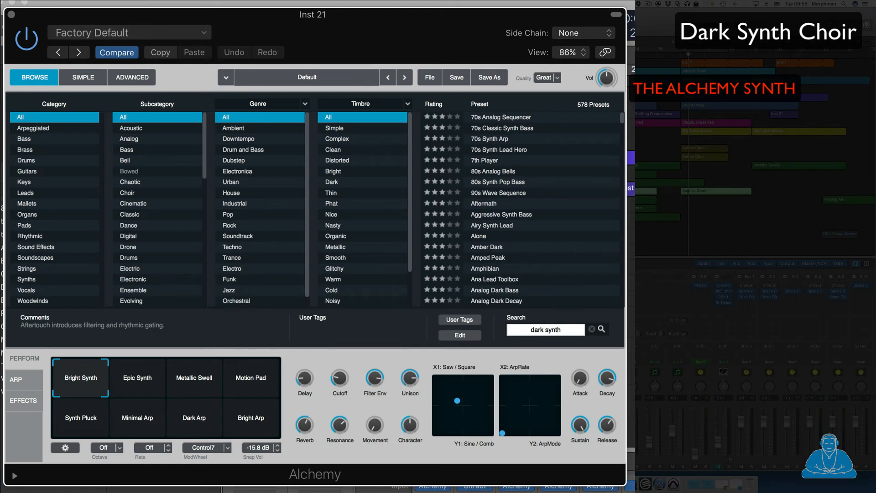
text( choir)
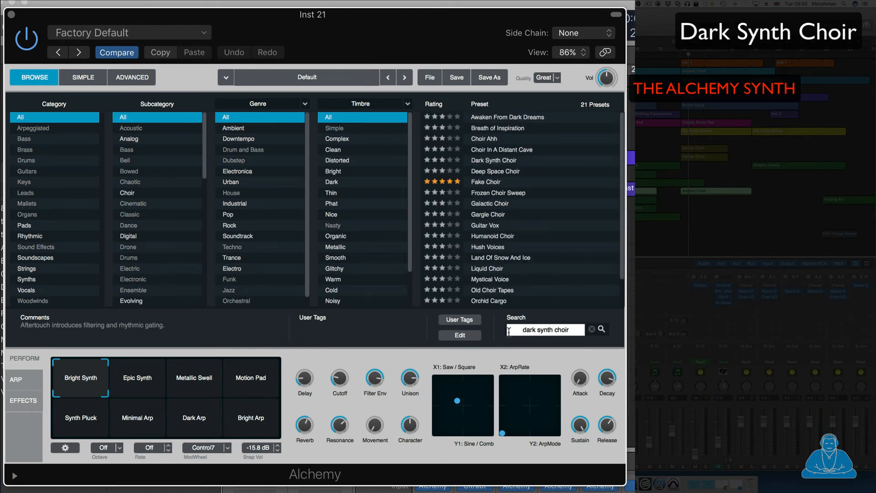
click(488, 160)
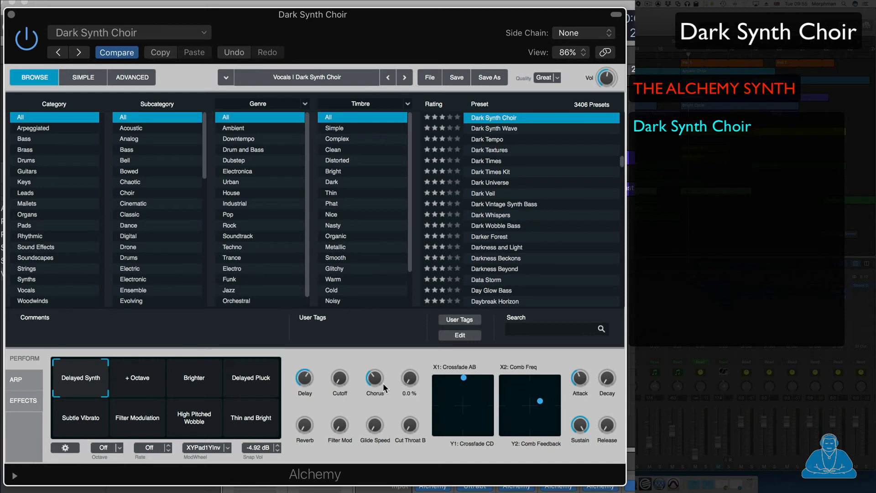
Set Dark Synth Choir's delay and attack to about 10 o'clock and release to about 9 o'clock, and lower its filter 2 cutoff.
drag(303, 381, 306, 406)
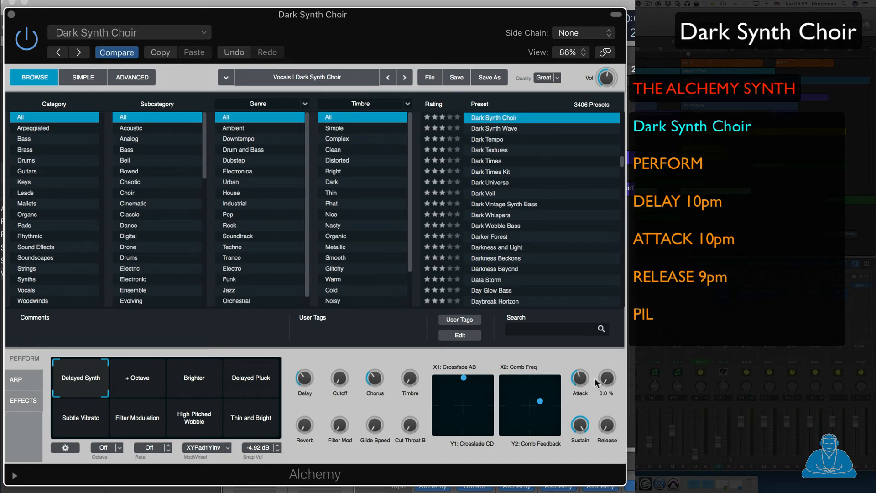
drag(580, 378, 581, 395)
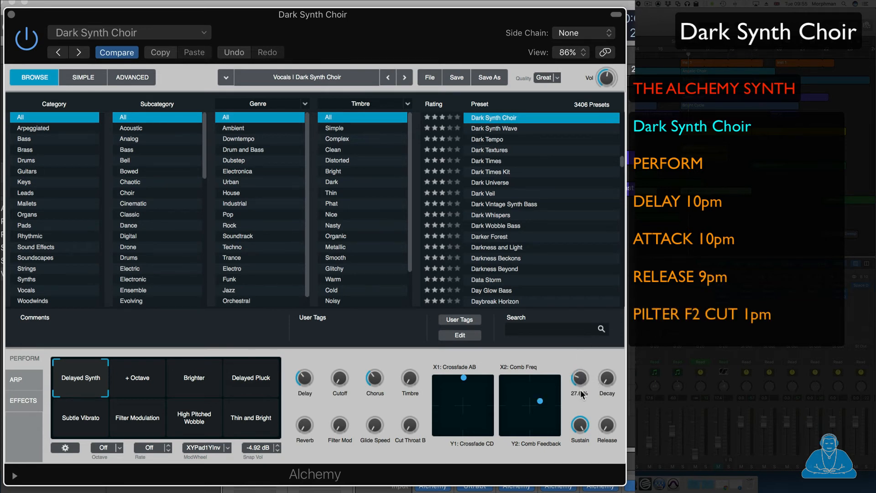
drag(607, 426, 608, 434)
click(131, 78)
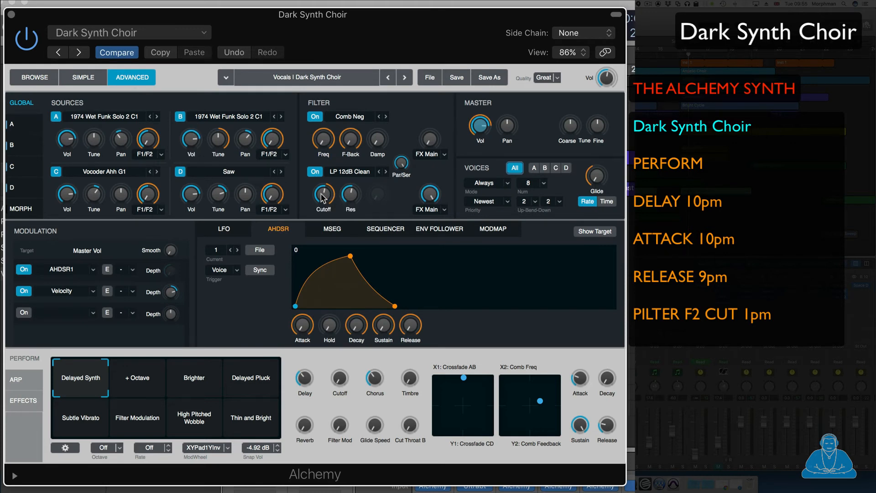
drag(323, 197, 324, 214)
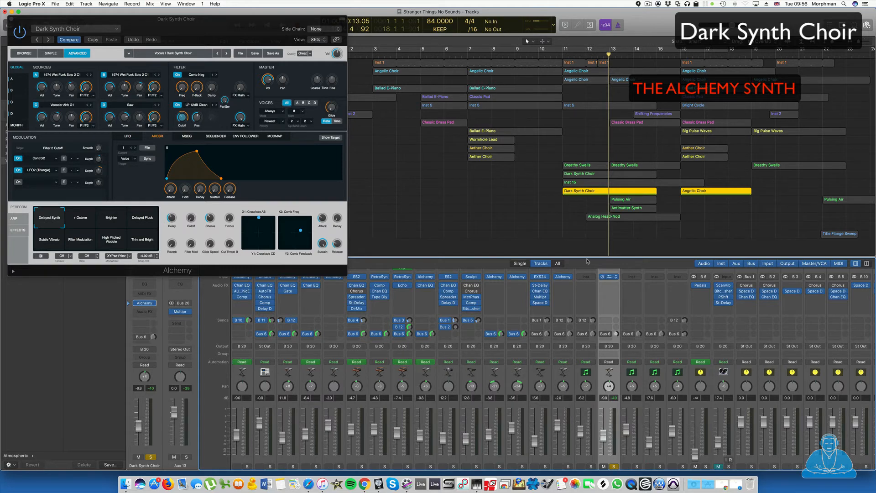
Insert a stereo Compressor on Dark Synth Choir, set its ratio to 1.6:1 and close the Compressor window.
click(611, 285)
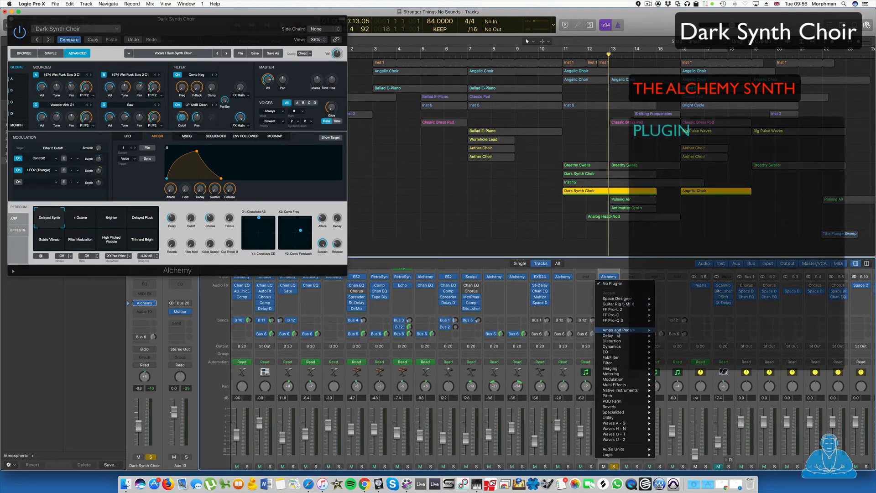
mouse_move(618, 348)
mouse_move(680, 351)
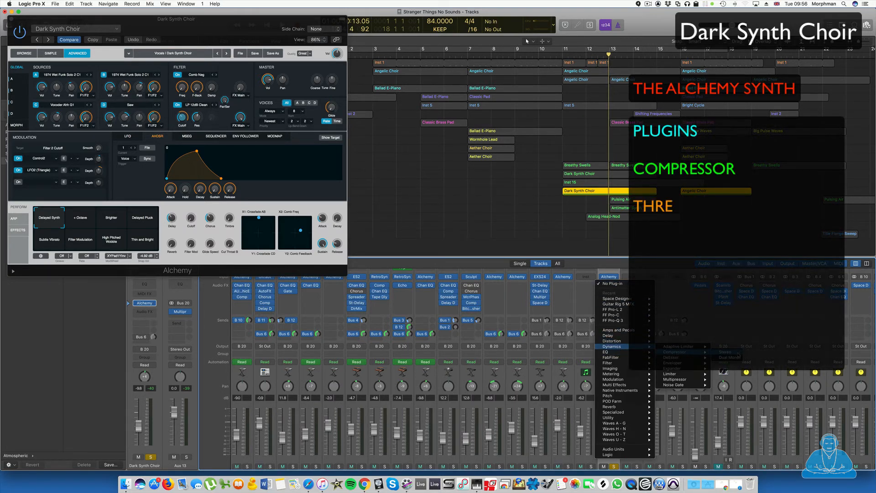
click(737, 356)
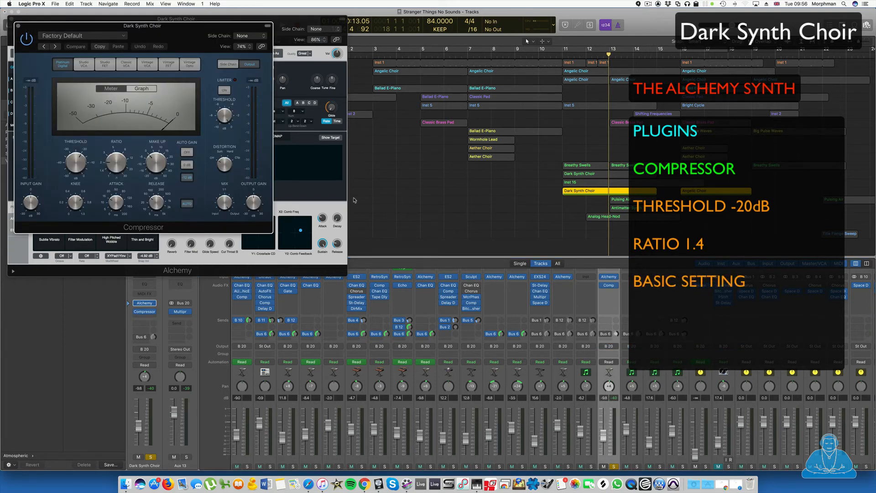
drag(115, 162, 115, 166)
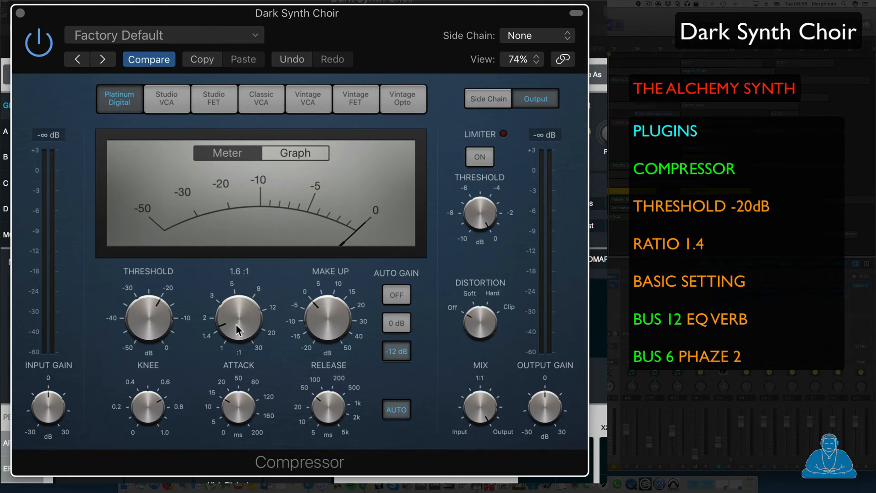
click(20, 14)
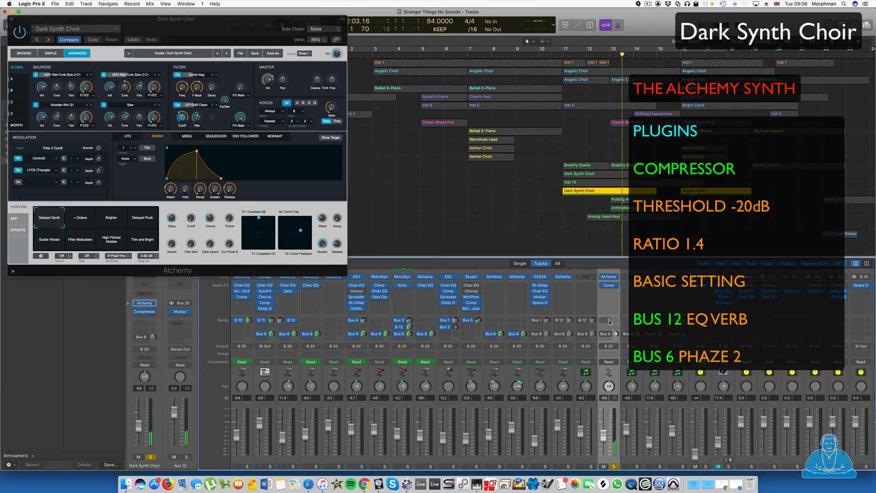
Send Dark Synth Choir to bus 12 as well as bus 6 and listen to the soloed track.
click(609, 321)
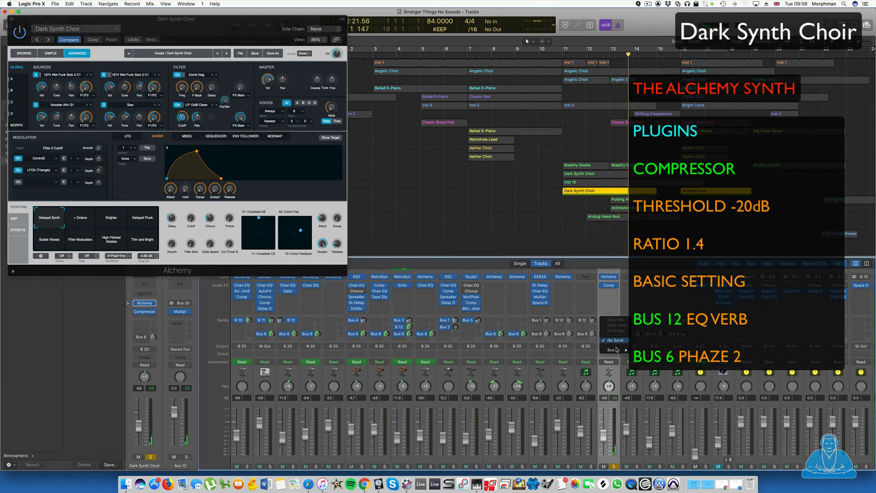
mouse_move(614, 349)
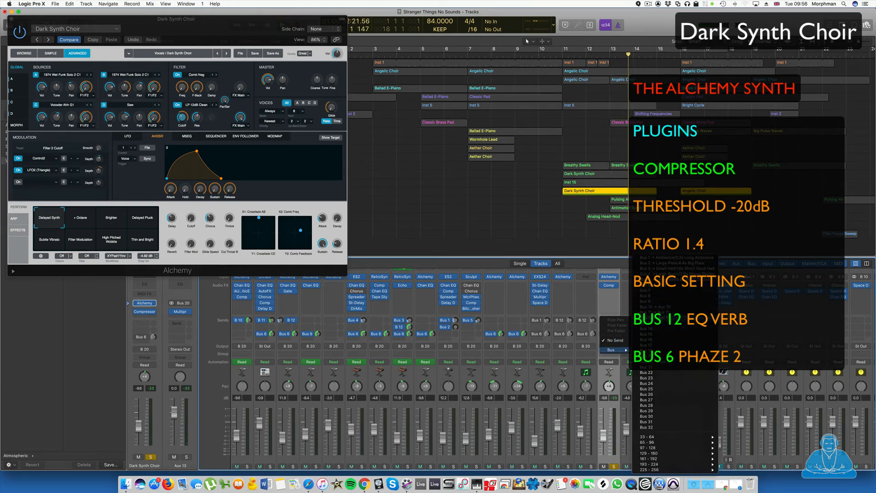
click(648, 317)
key(space)
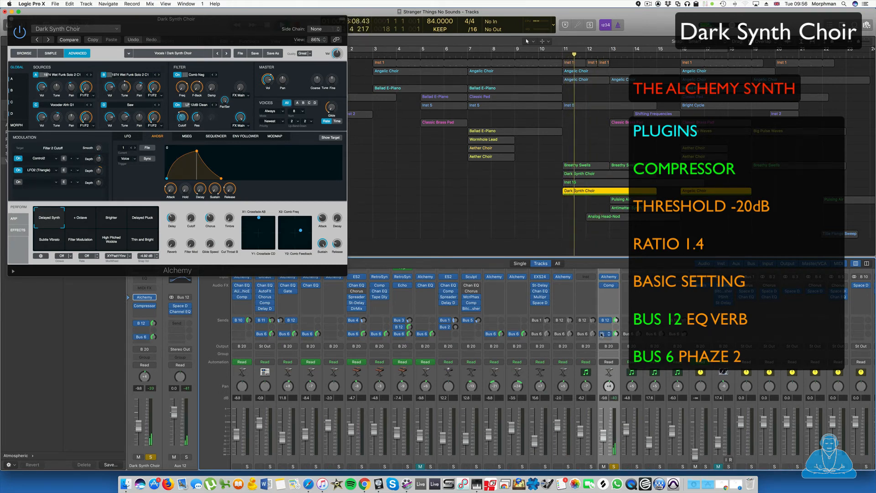
Solo Breathy Swells and Cosmic Boys Choir alongside Dark Synth Choir.
scroll(580, 447, down, 1)
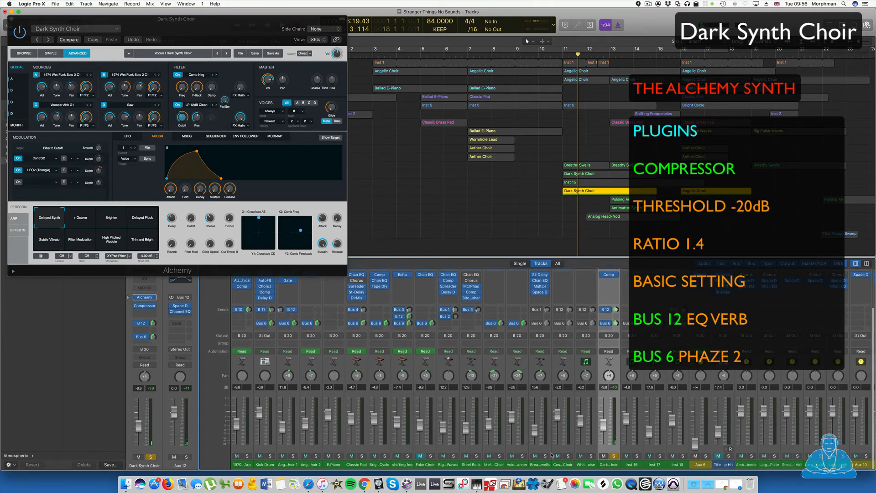
click(545, 458)
click(568, 457)
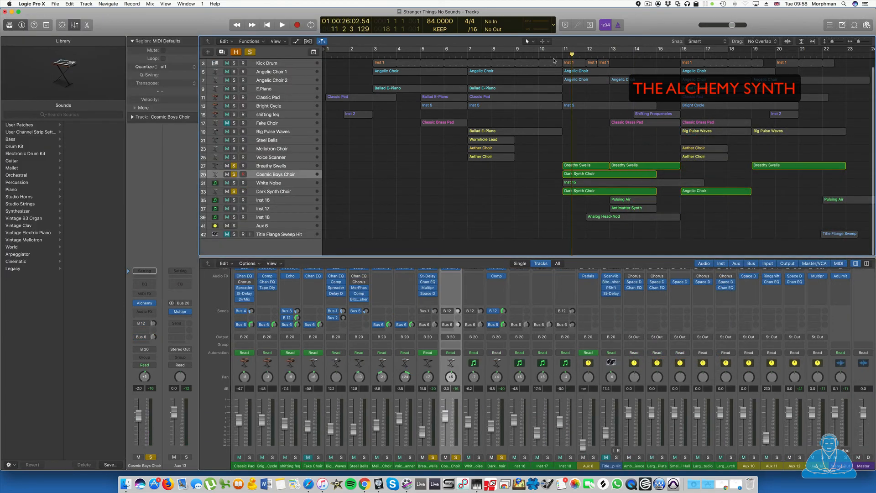
Play from just before bar 11 while examining the filter cutoff automation on Breathy Swells, and hide the automation again.
click(556, 53)
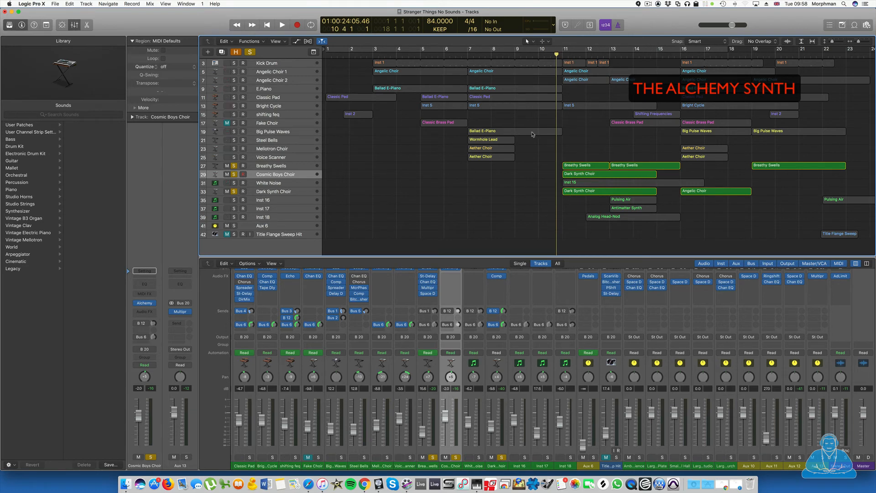
click(281, 166)
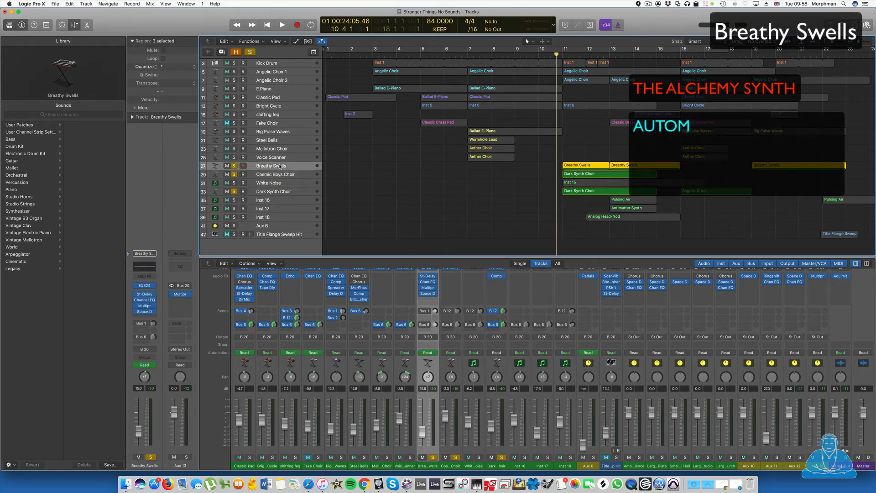
key(a)
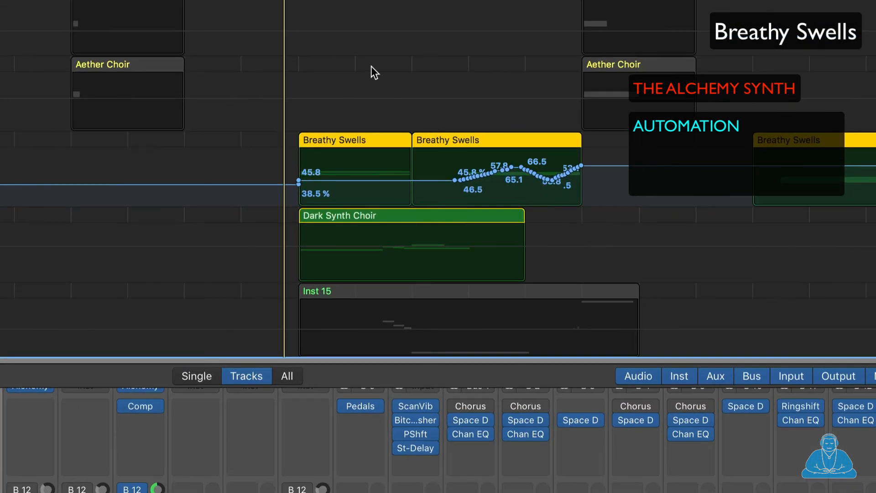
key(space)
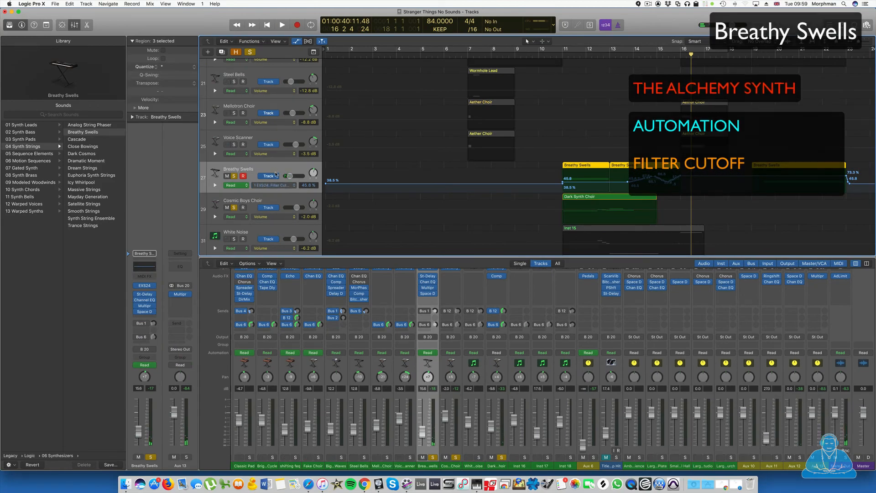
key(a)
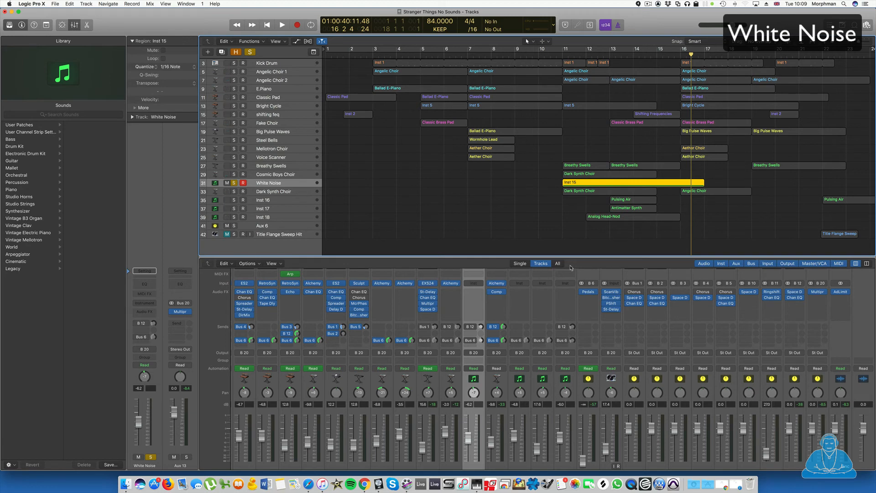
Insert a stereo ES2 synth on White Noise, with oscillators 1 and 2 turned off and oscillator 3 set to Noise.
click(477, 283)
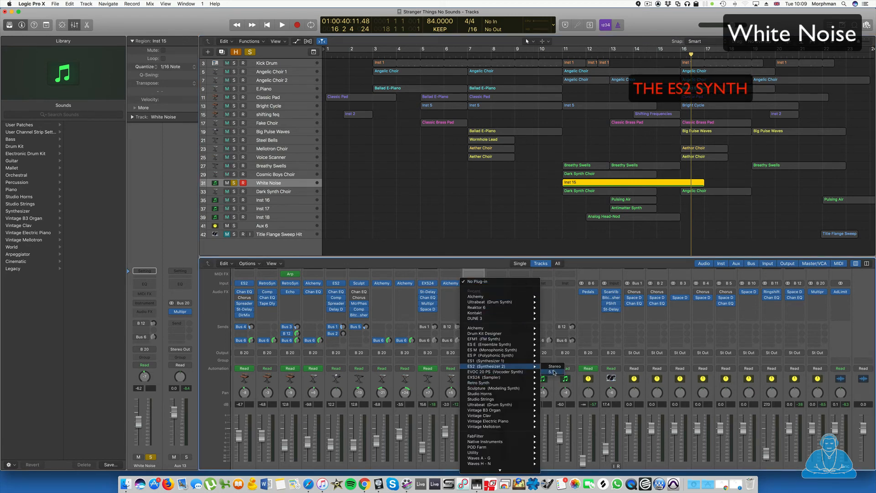
click(551, 367)
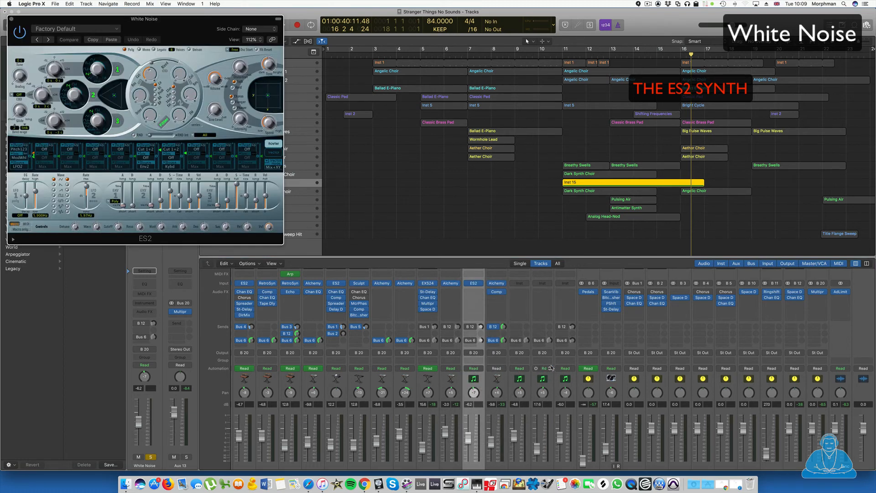
click(117, 70)
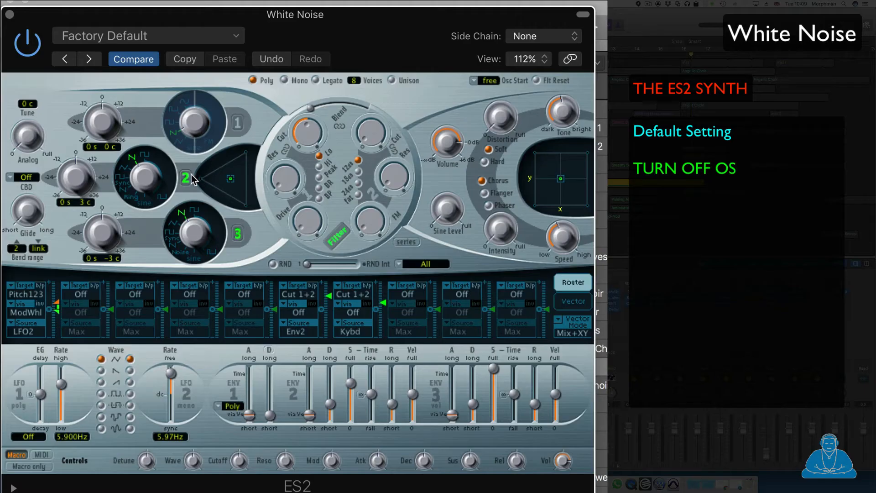
click(93, 95)
drag(188, 238, 188, 240)
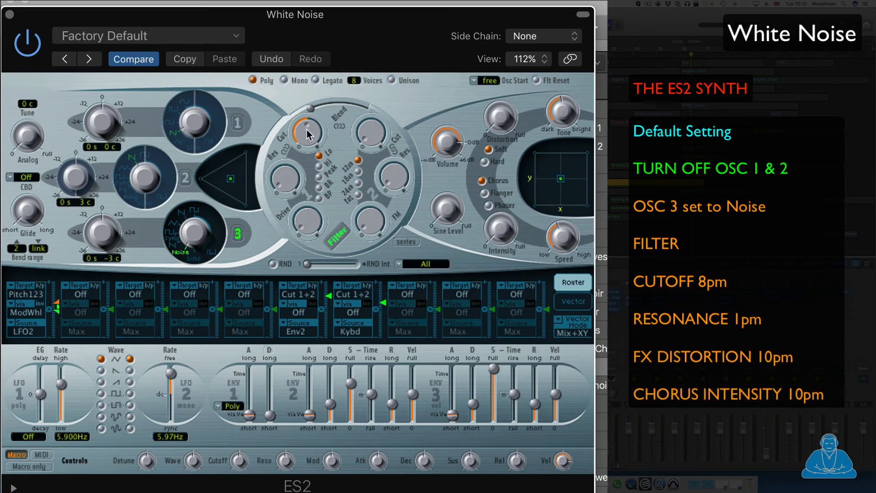
Lower ES2's filter 1 cutoff to about 8 o'clock and raise its resonance to about 1 o'clock.
drag(301, 132, 309, 176)
drag(365, 144, 365, 169)
drag(285, 178, 284, 98)
Set ES2's distortion to about 5.8 dB and its chorus intensity to about 10 o'clock.
drag(500, 123, 500, 122)
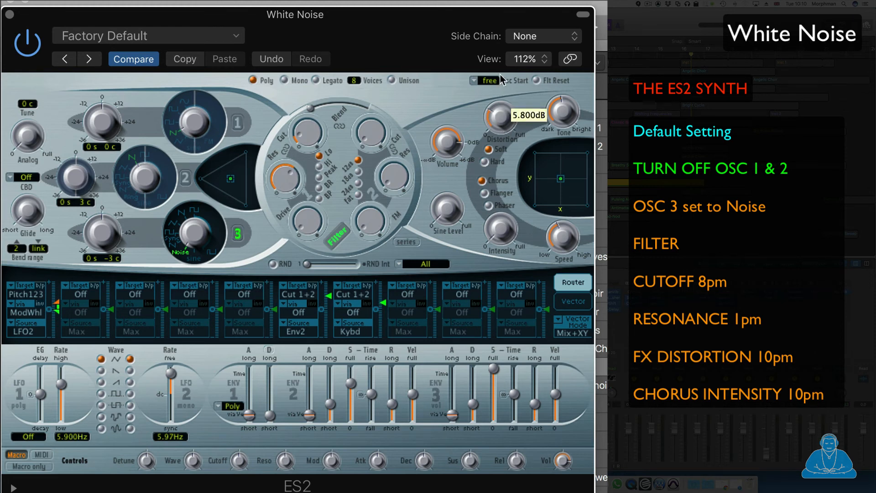
drag(500, 75, 500, 73)
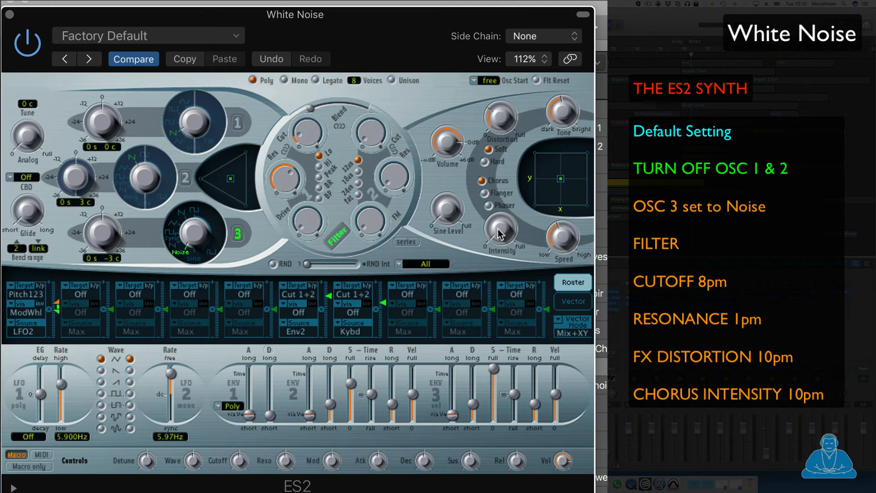
drag(500, 234, 491, 175)
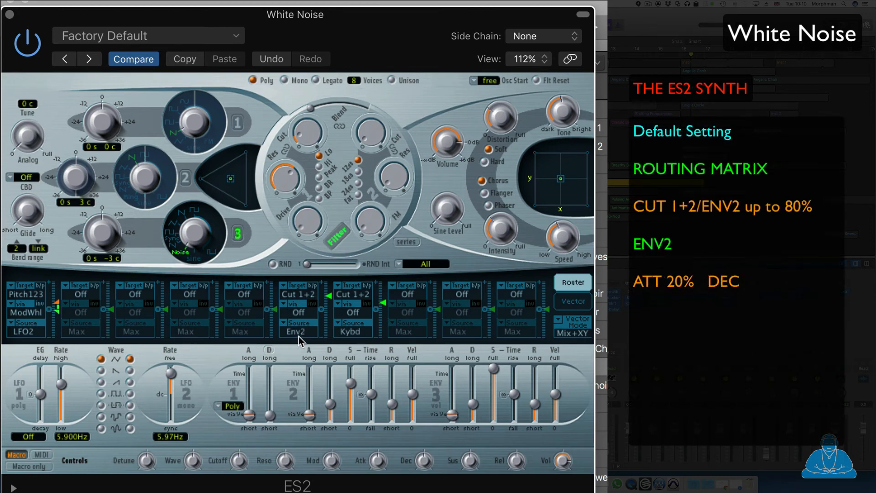
Raise ES2's Env2 modulation of Cut 1+2 to about 80% and set Env2 to attack 20%, decay 75%, sustain 15% and release 30%.
drag(328, 295, 330, 278)
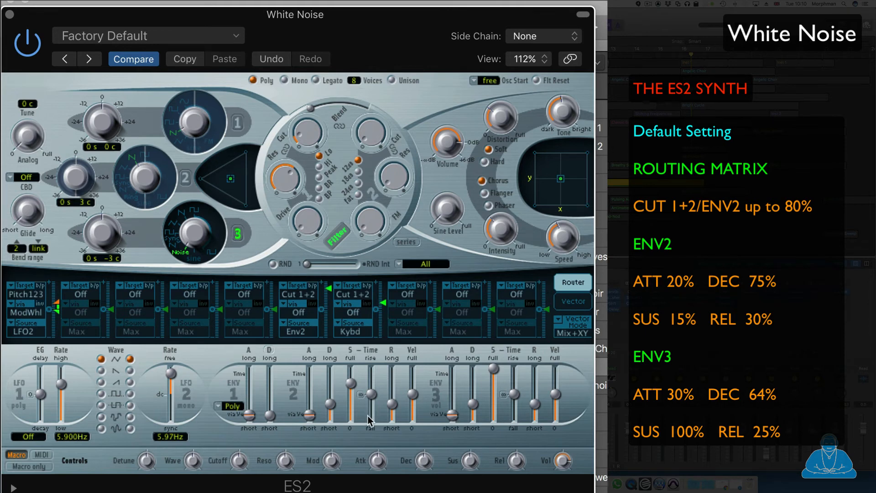
drag(310, 415, 313, 413)
drag(337, 404, 392, 398)
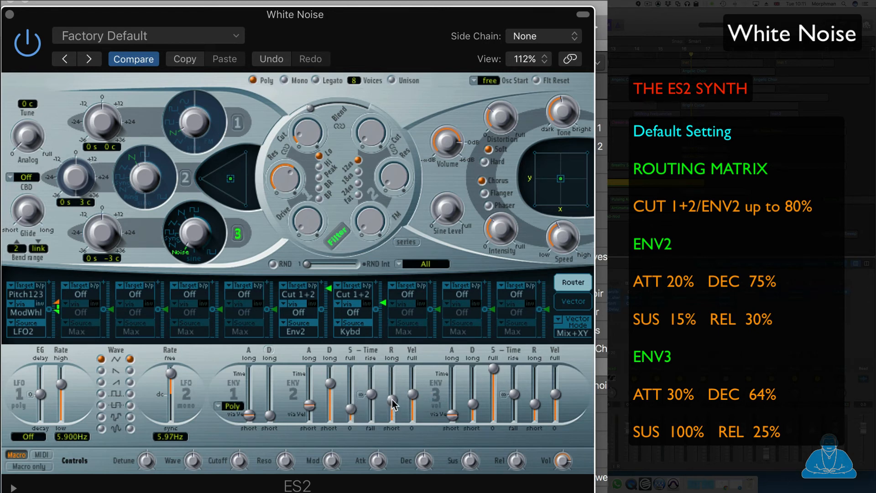
Set ES2's Env3 to about 30% attack, 64% decay and 25% release.
drag(450, 420, 477, 403)
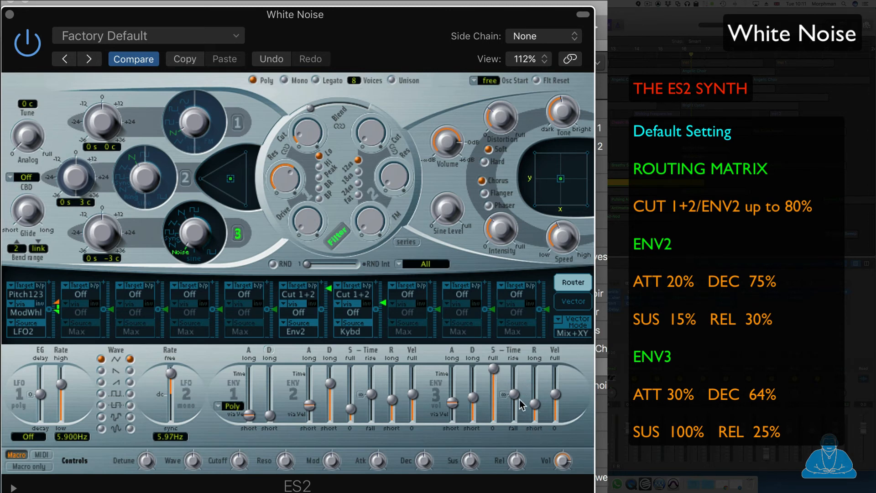
drag(533, 406, 535, 413)
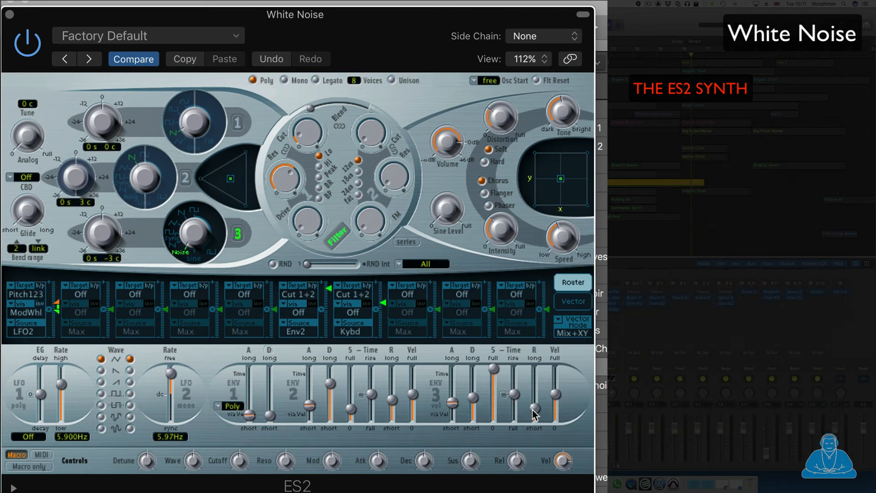
Insert a stereo Echo on White Noise and set its dry level to 100% and wet level to 24%.
click(481, 292)
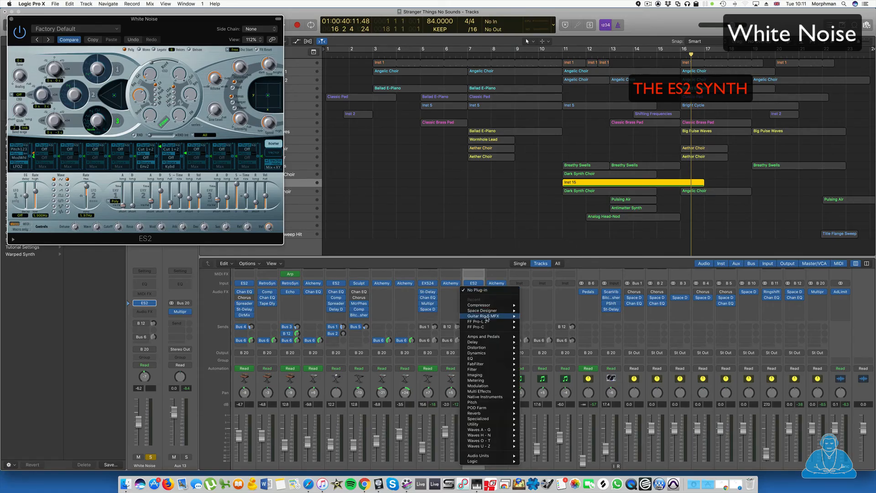
mouse_move(514, 343)
mouse_move(547, 348)
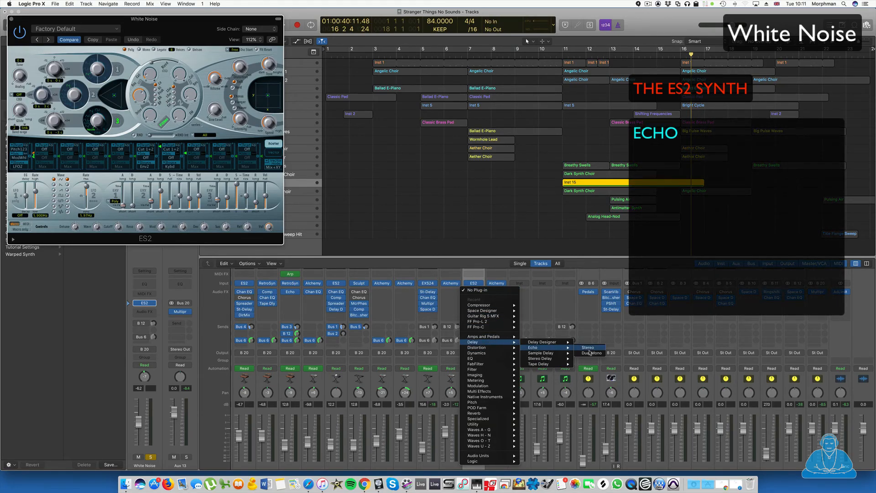
click(589, 349)
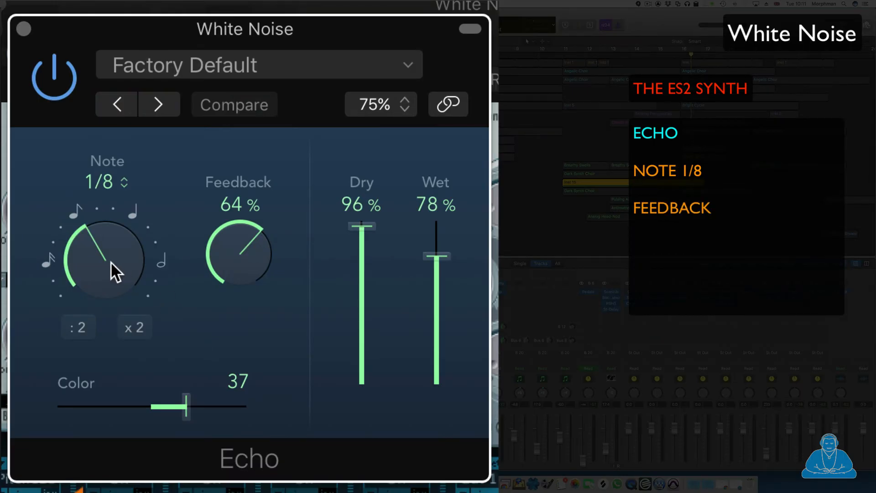
drag(362, 226, 363, 199)
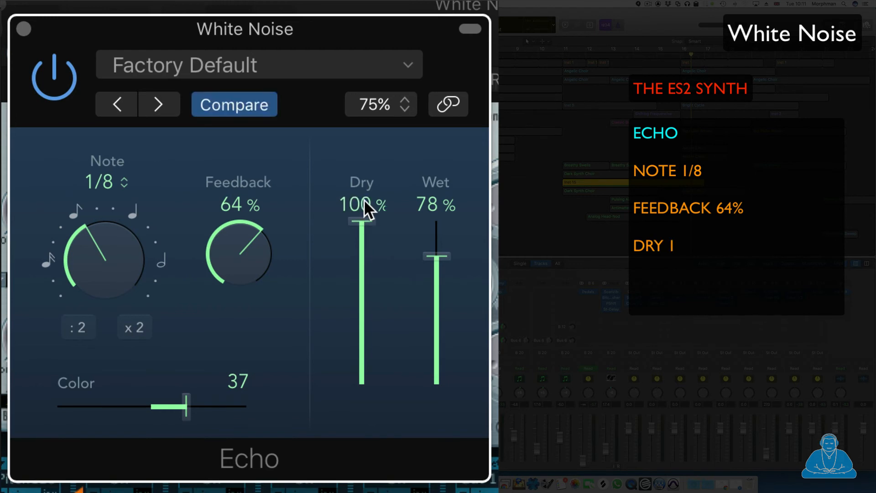
drag(436, 256, 433, 344)
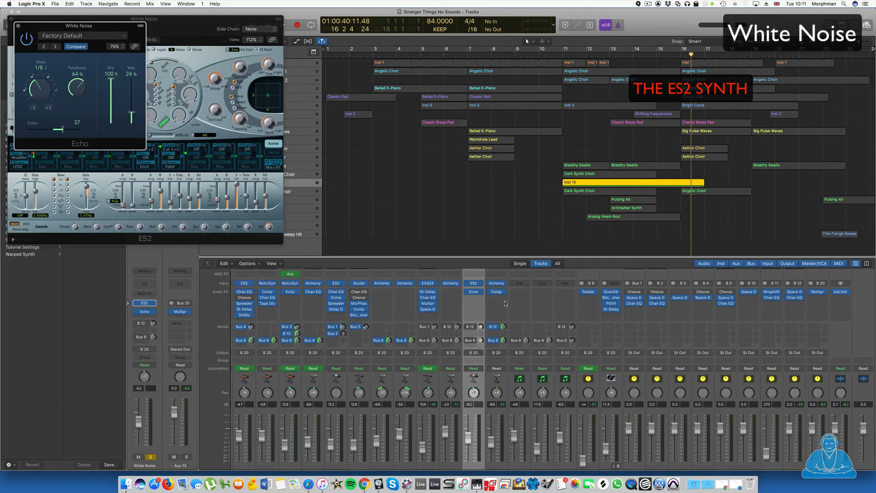
Add a stereo Compressor to White Noise with the threshold at about -35 dB, and enable the Bus 12 and Bus 6 sends.
click(502, 303)
mouse_move(501, 317)
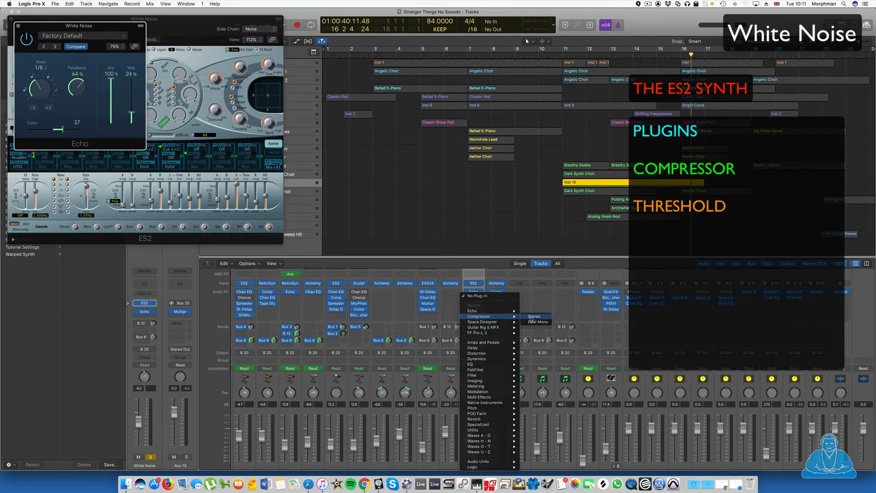
click(530, 316)
drag(83, 169, 86, 186)
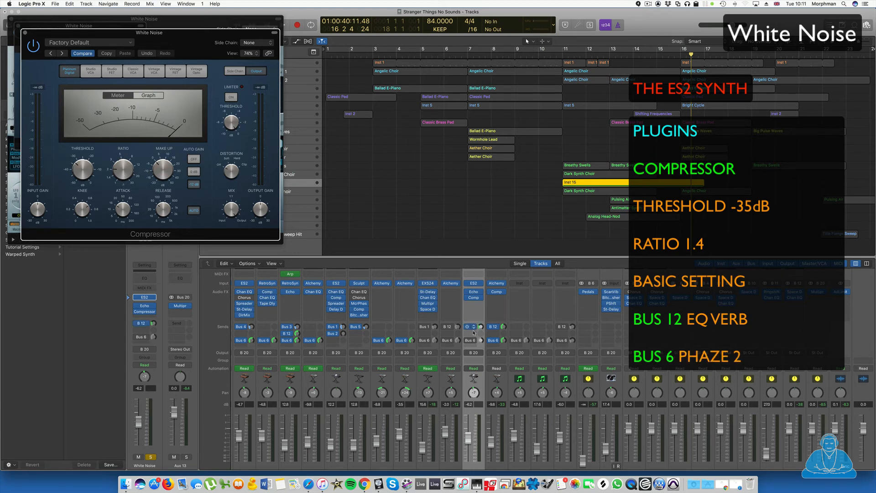
click(468, 340)
key(1)
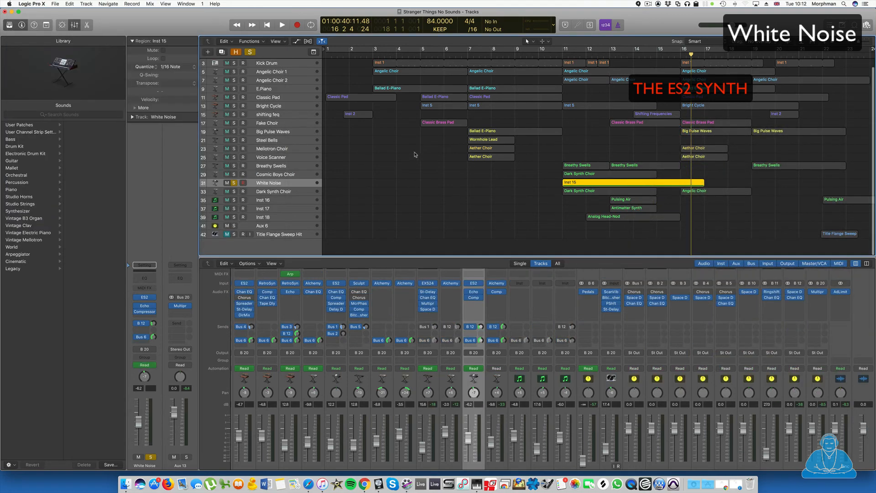
Show White Noise's MMF filter automation and lower the track's volume to -10.2 dB while playing the arrangement.
key(a)
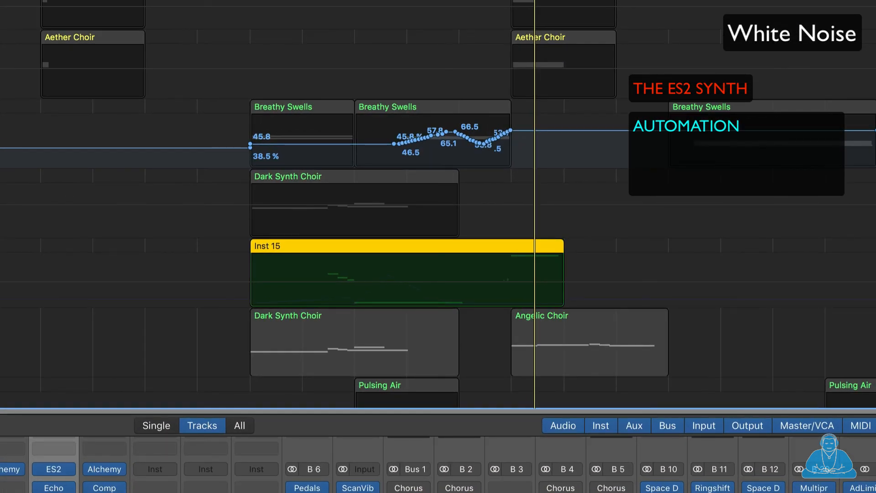
click(27, 411)
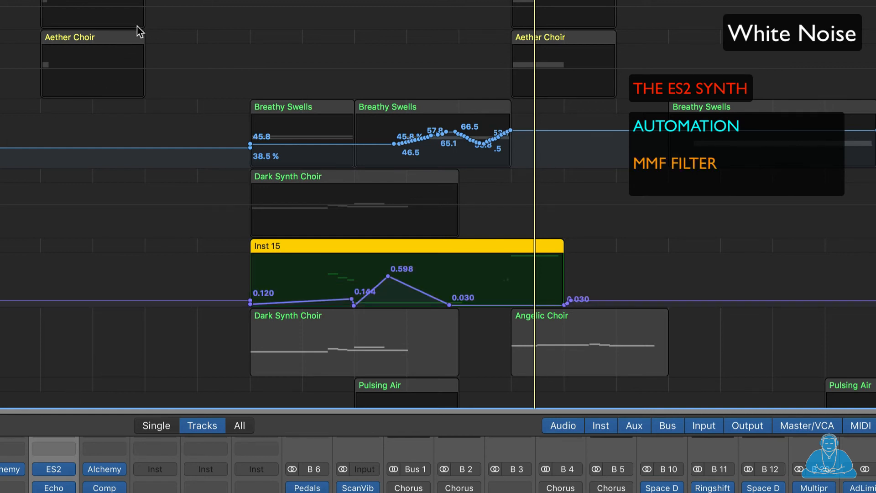
key(space)
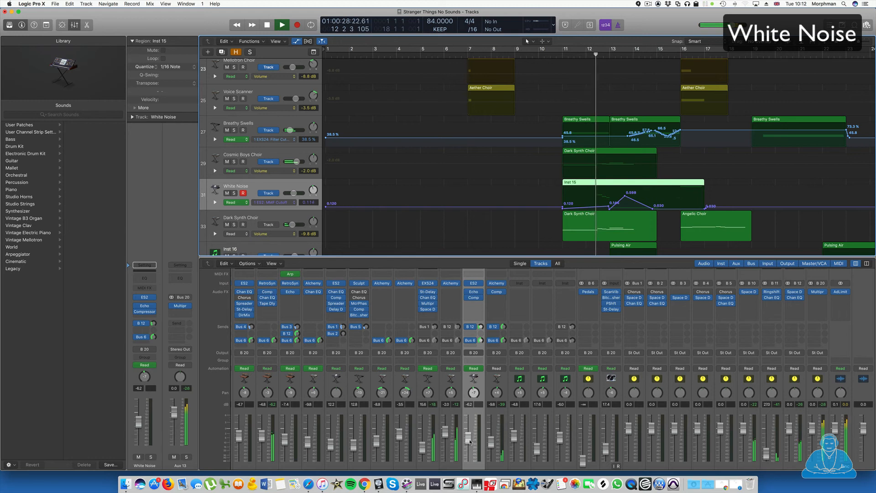
drag(470, 441, 467, 449)
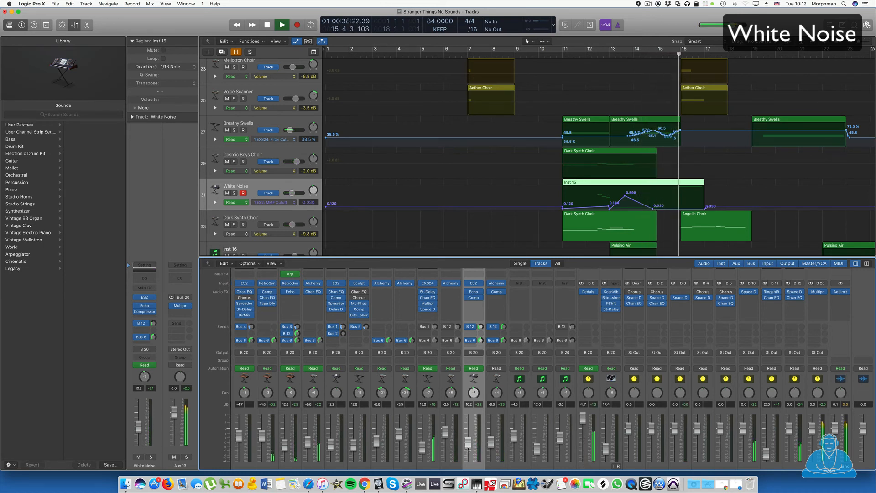
key(space)
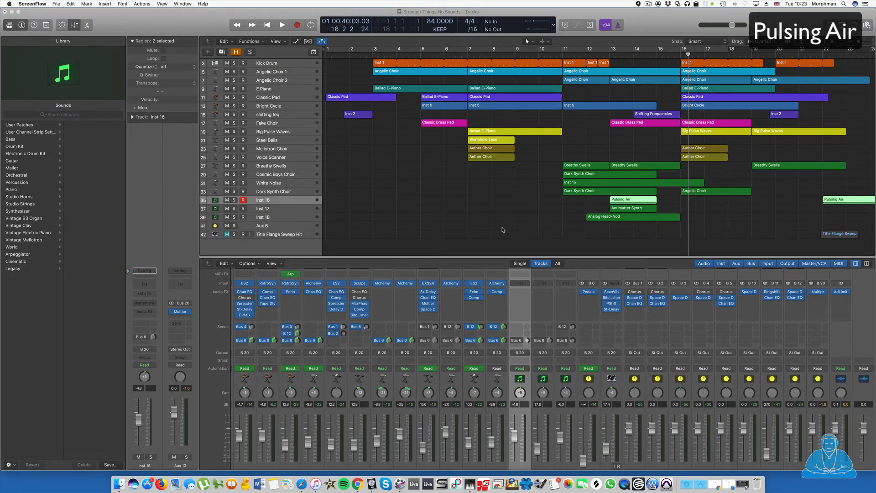
Insert a stereo Retro Synth on Inst 16 and load the Pulsing Air patch.
click(520, 283)
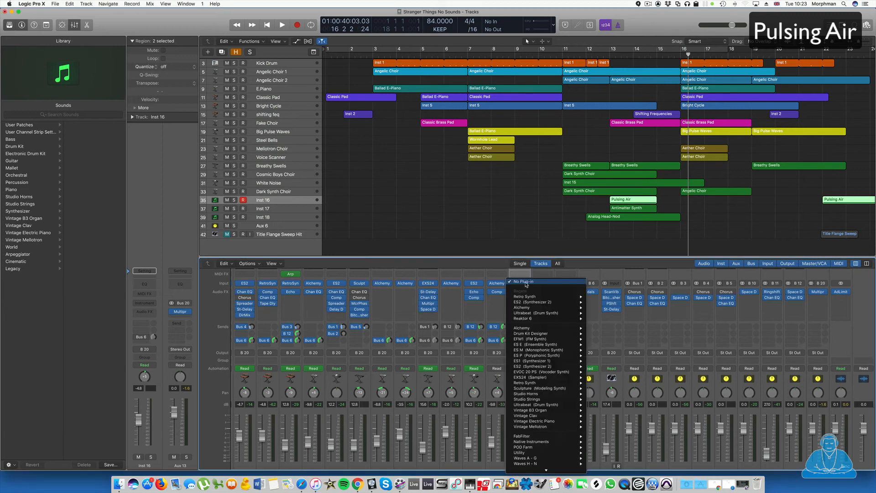
mouse_move(566, 296)
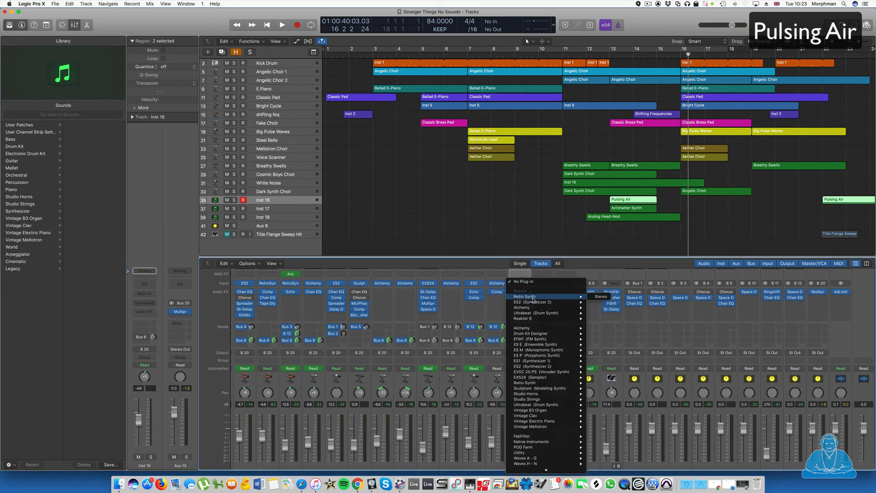
click(600, 296)
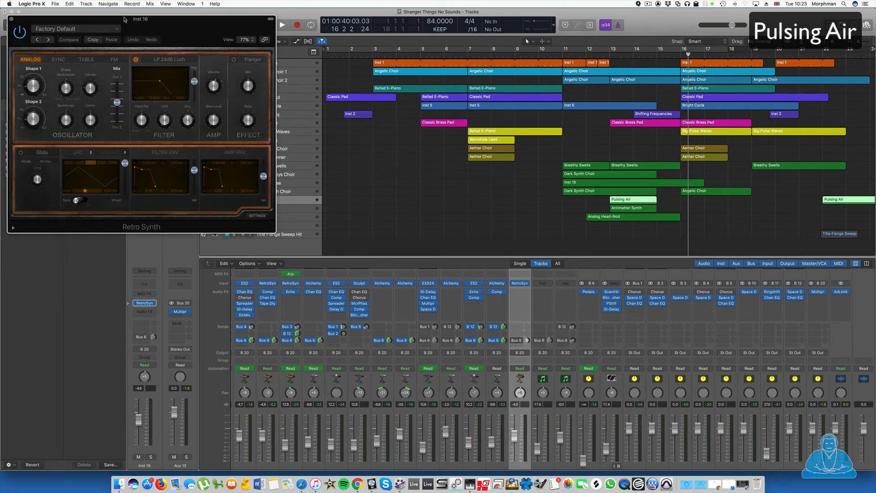
click(36, 114)
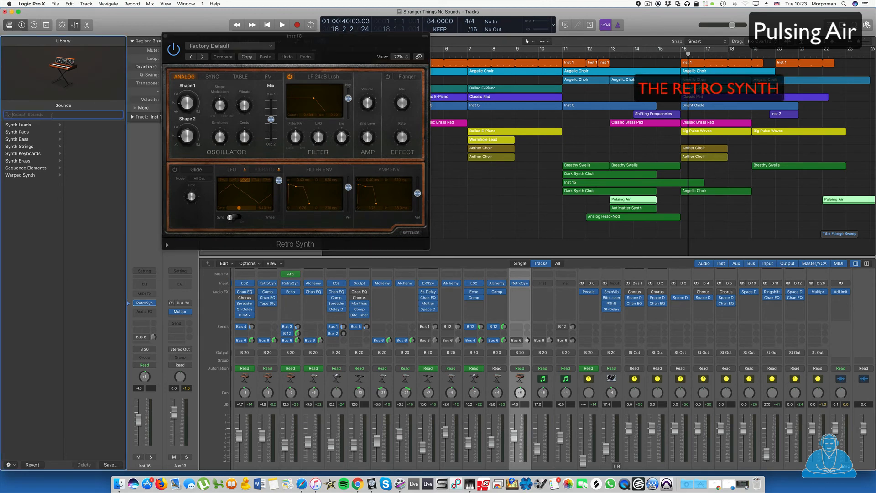
text(pulsing)
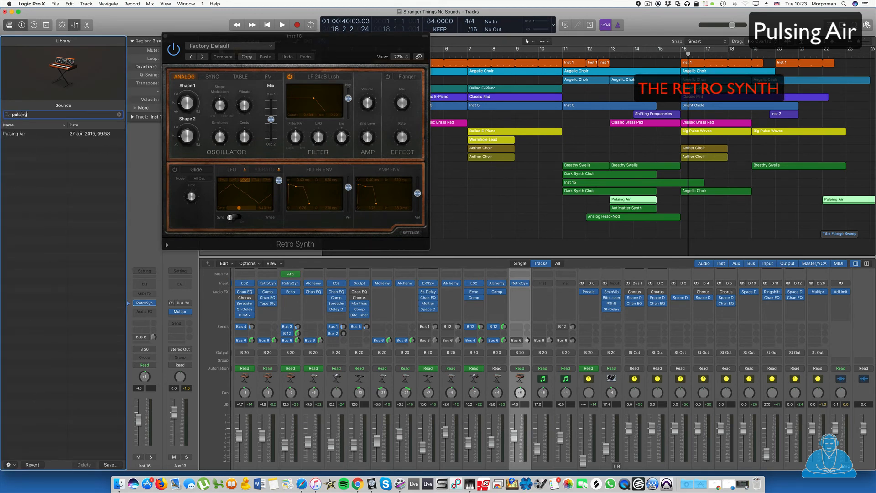
click(49, 133)
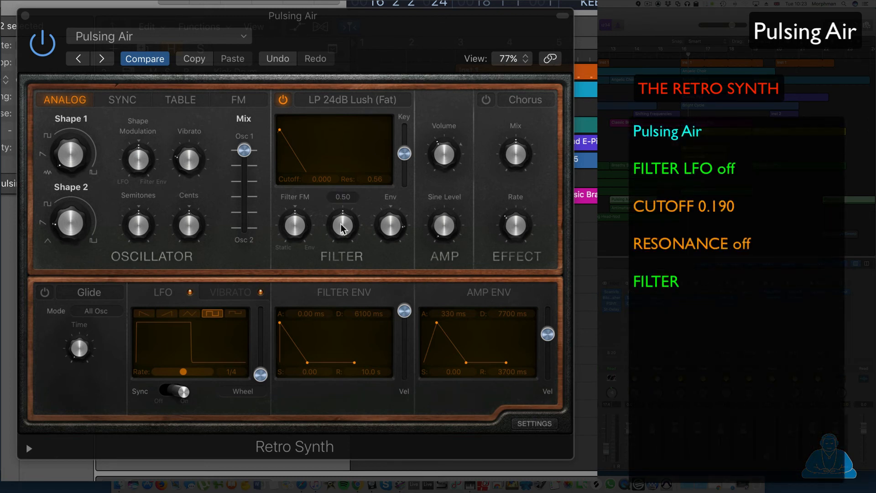
Turn off Retro Synth's filter LFO modulation and set the filter cutoff to about 0.198 and resonance to 0.00.
drag(341, 224, 348, 266)
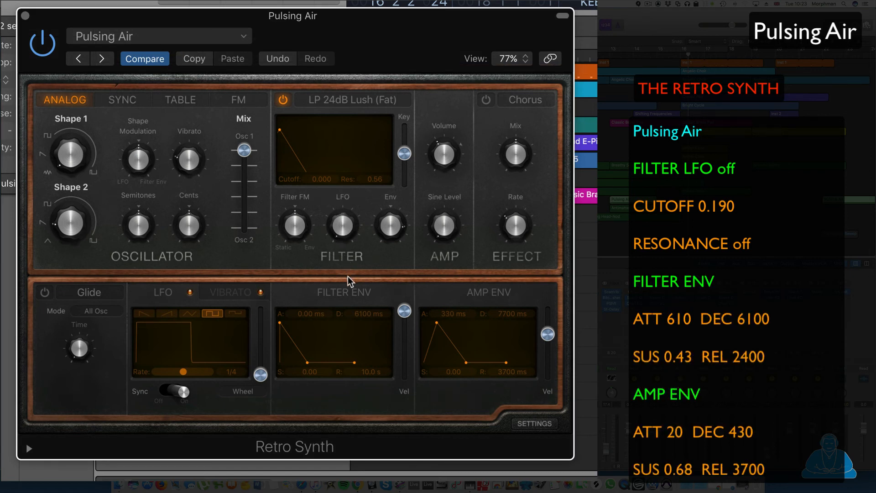
drag(297, 219, 296, 231)
drag(280, 130, 301, 143)
Set the amp envelope to attack 15 ms, decay 460 ms and sustain 0.20.
drag(437, 323, 430, 325)
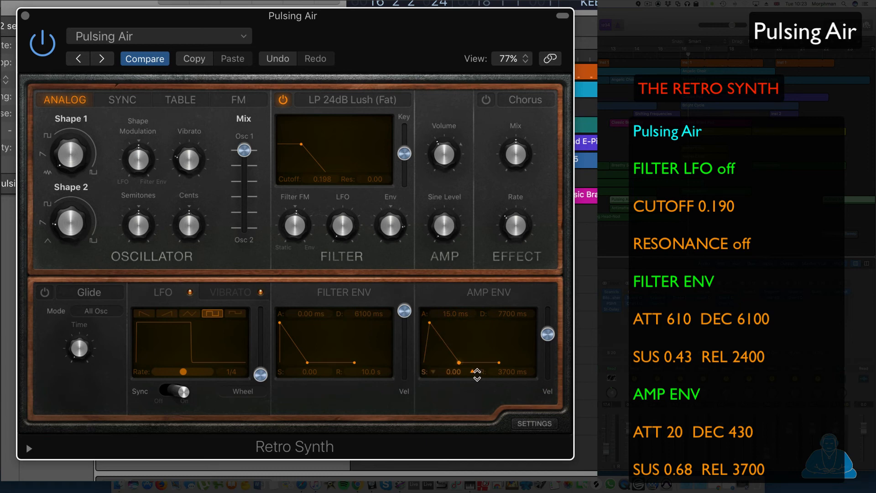
drag(458, 365, 444, 347)
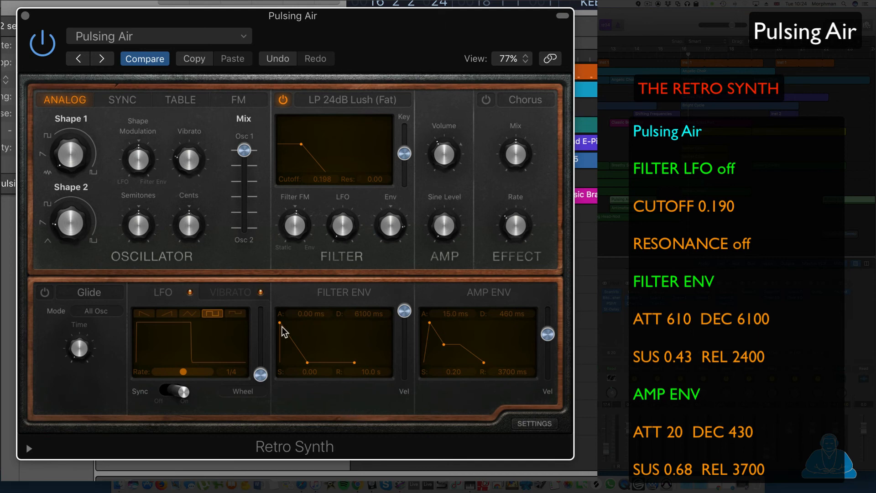
Shape the filter envelope with attack 610 ms, decay 7700 ms, sustain 0.44 and release 880 ms.
drag(279, 323, 295, 330)
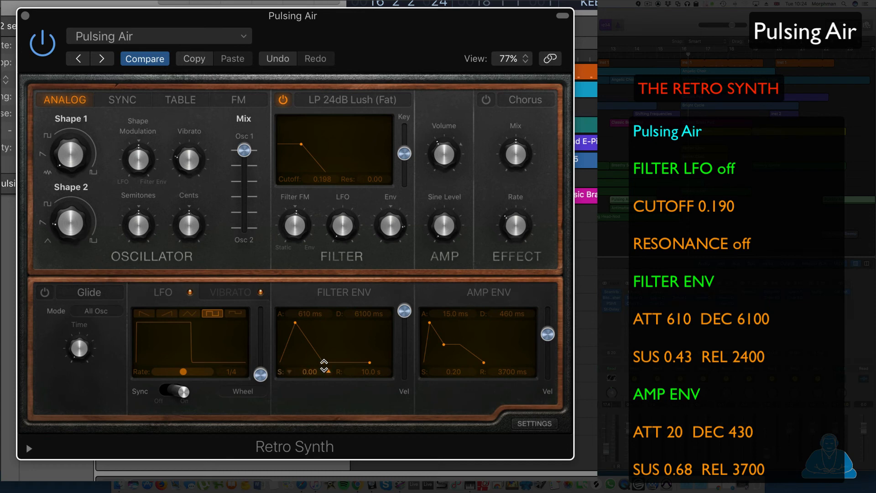
drag(323, 363, 325, 335)
drag(372, 362, 358, 376)
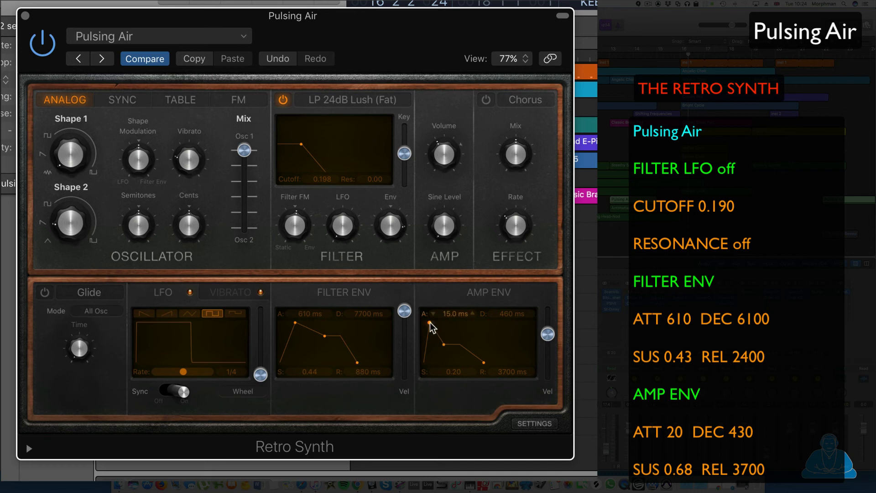
Set the amp envelope's attack to 20 ms and raise its sustain to about 0.68.
drag(429, 326, 433, 327)
drag(431, 322, 430, 322)
click(451, 316)
text(20)
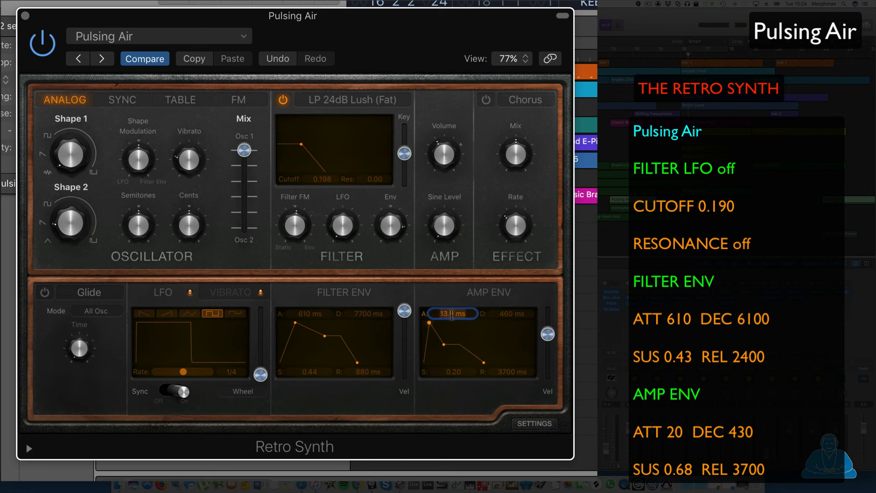
key(Return)
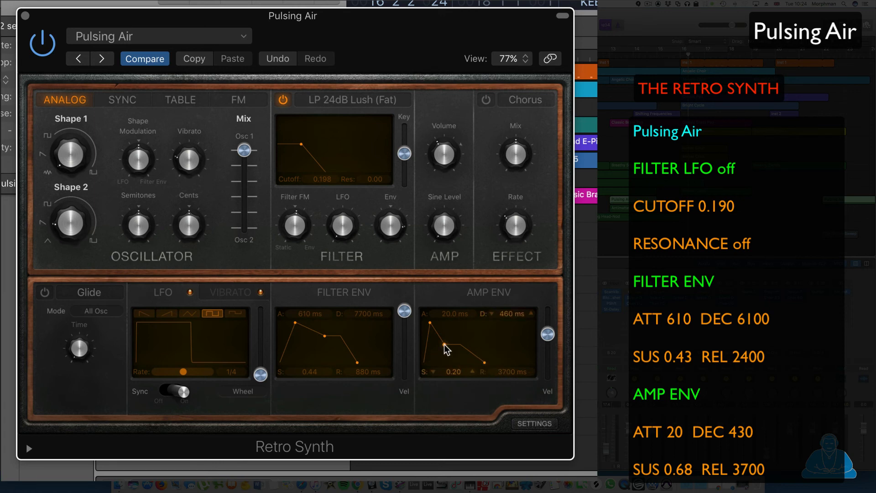
drag(445, 348, 449, 334)
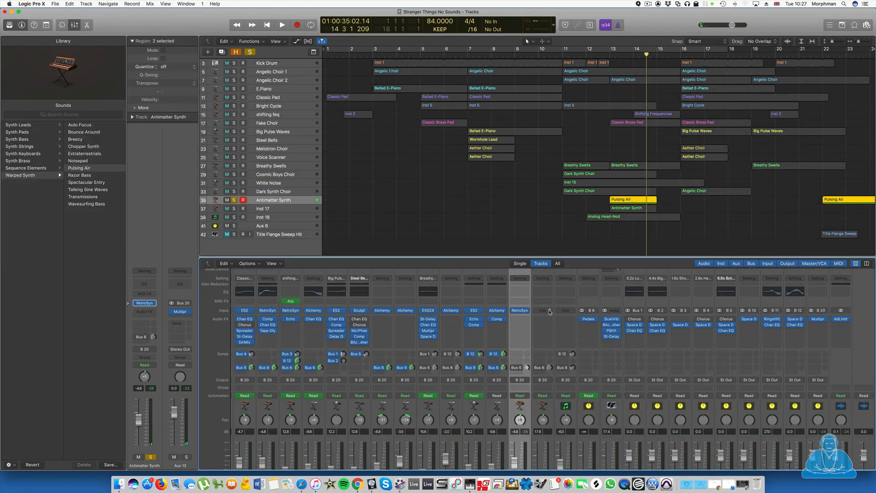
Insert a stereo Retro Synth on Inst 17 and select that track.
click(550, 312)
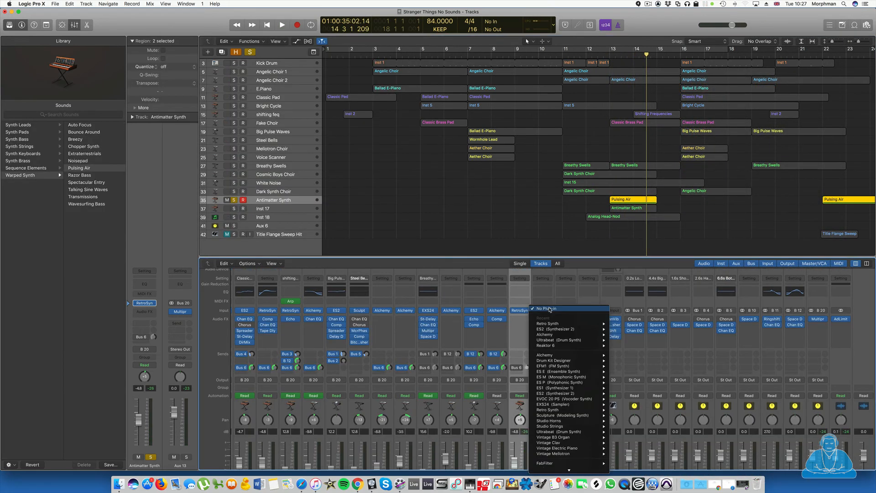
mouse_move(557, 323)
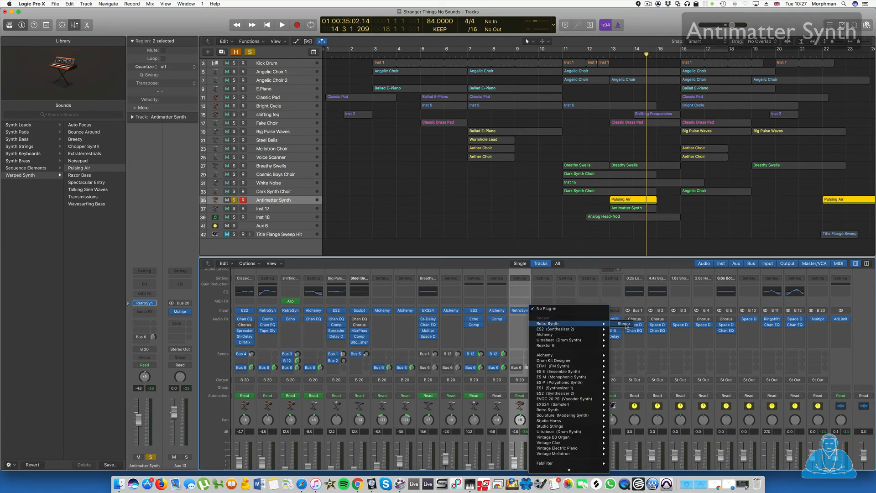
click(625, 325)
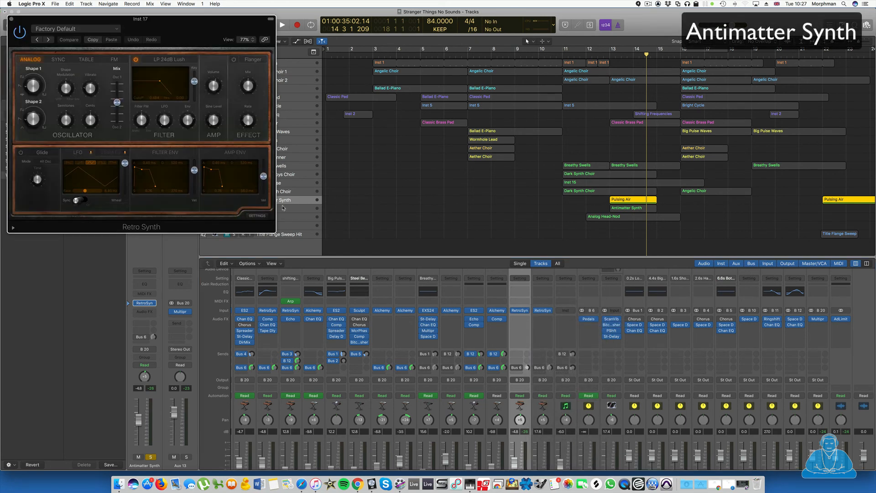
click(284, 210)
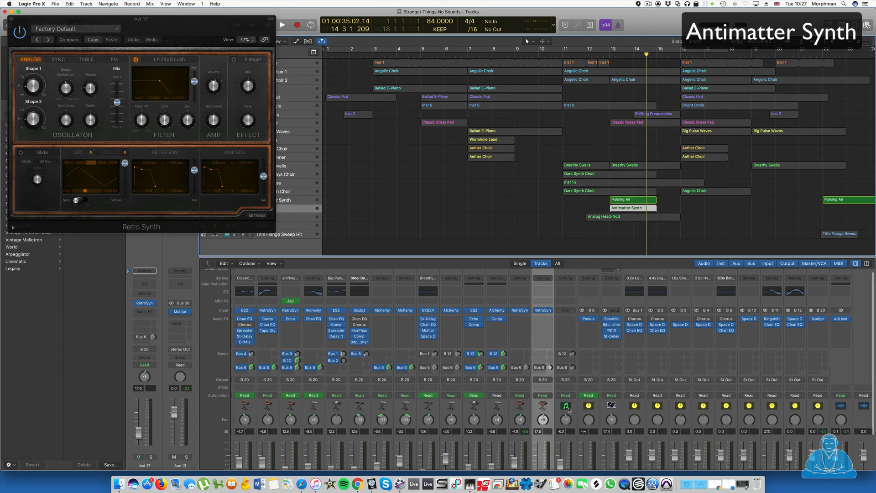
Load the Antimatter Synth preset from Synth Leads into the Retro Synth on Inst 17.
scroll(567, 443, down, 3)
scroll(567, 442, up, 2)
click(534, 289)
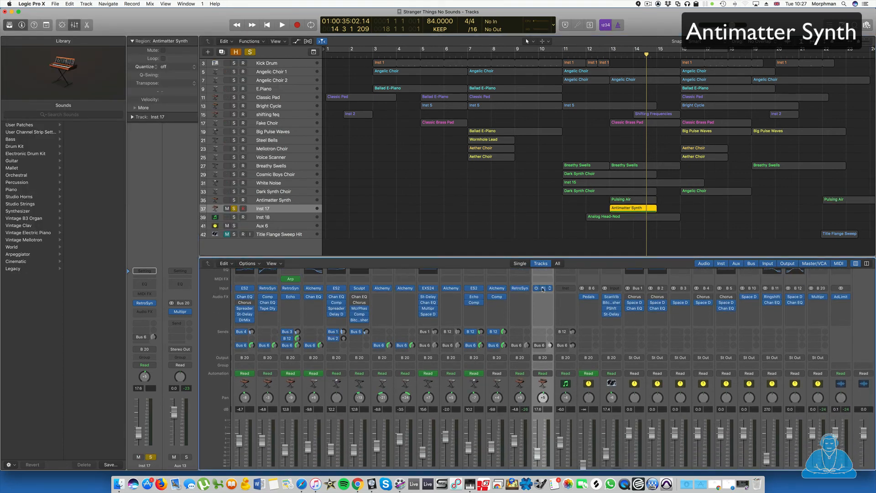
click(543, 289)
click(222, 23)
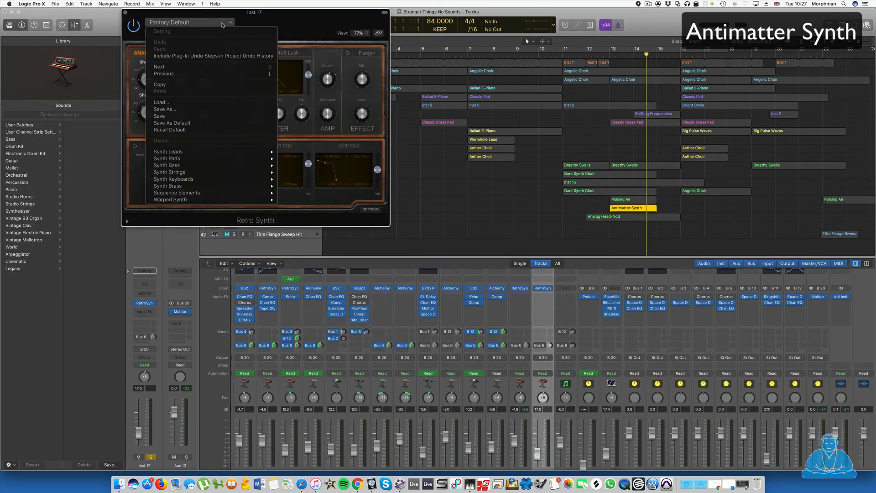
mouse_move(222, 152)
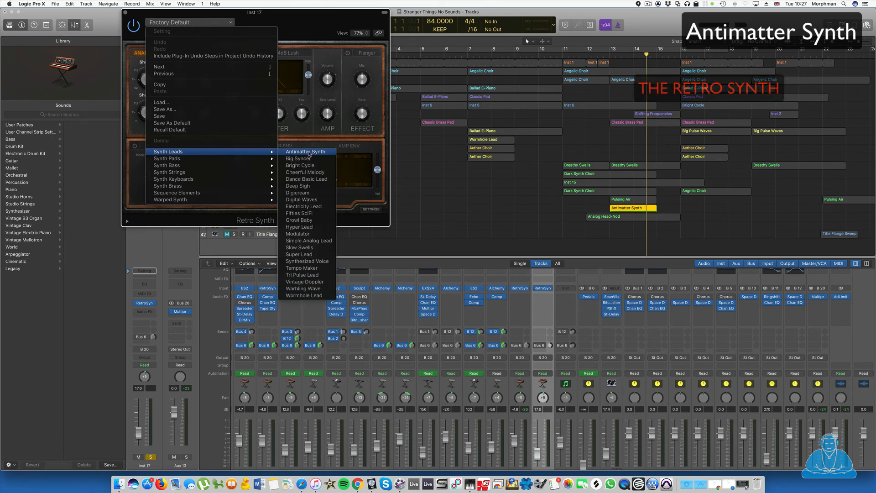
click(311, 152)
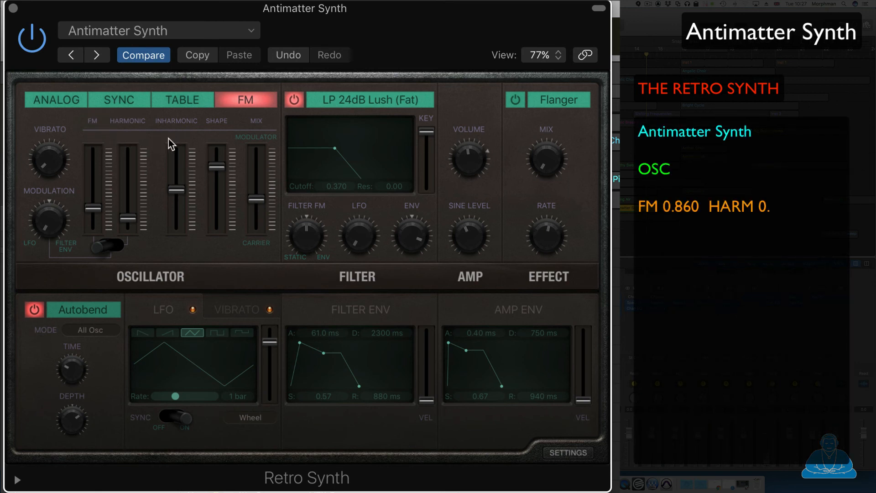
Set the FM oscillator's FM amount to 0.860 and its harmonic value to 0.242.
mouse_move(90, 207)
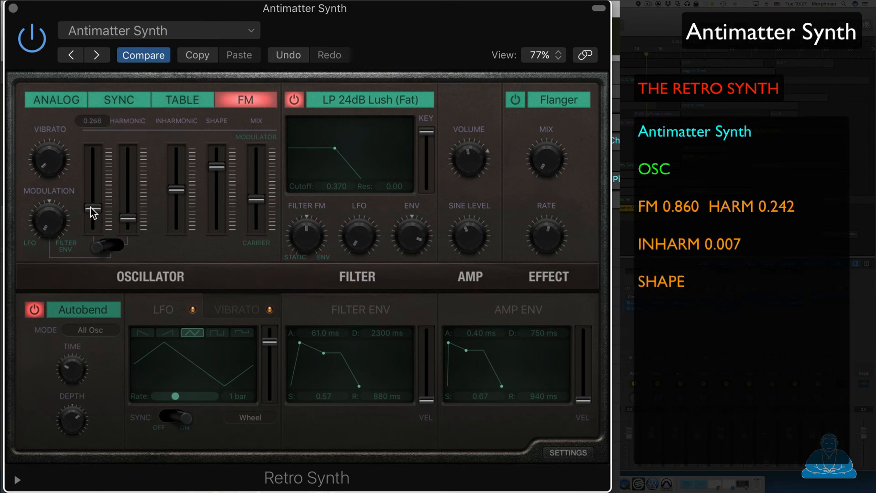
double_click(97, 121)
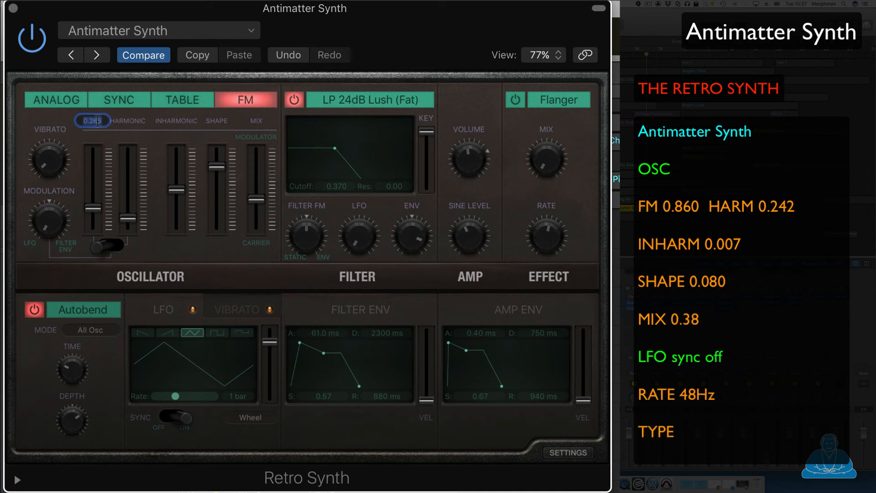
key(BackSpace)
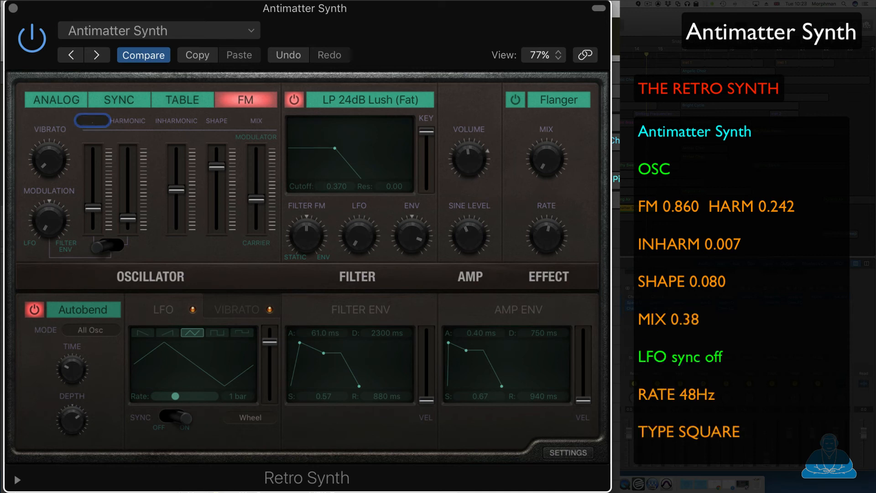
key(Return)
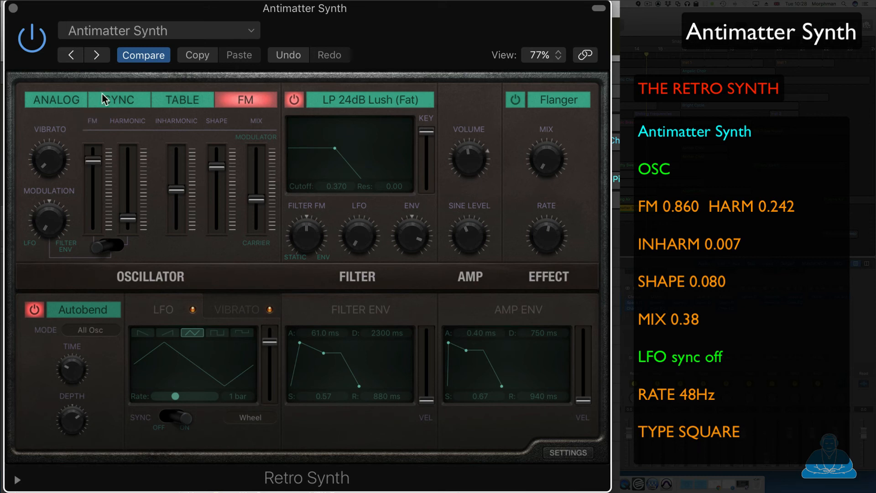
double_click(130, 120)
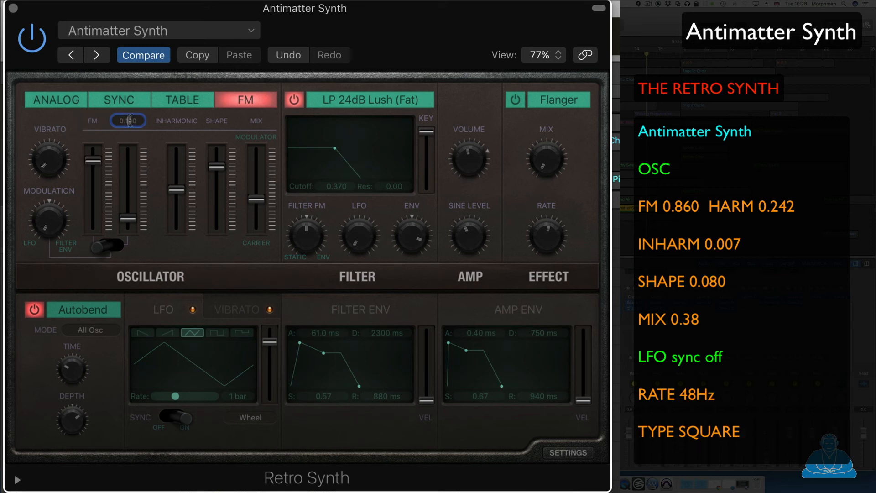
key(BackSpace)
text(.242)
Set the oscillator's inharmonic value to 0.007, shape to 0.080 and mix to 0.38.
double_click(187, 121)
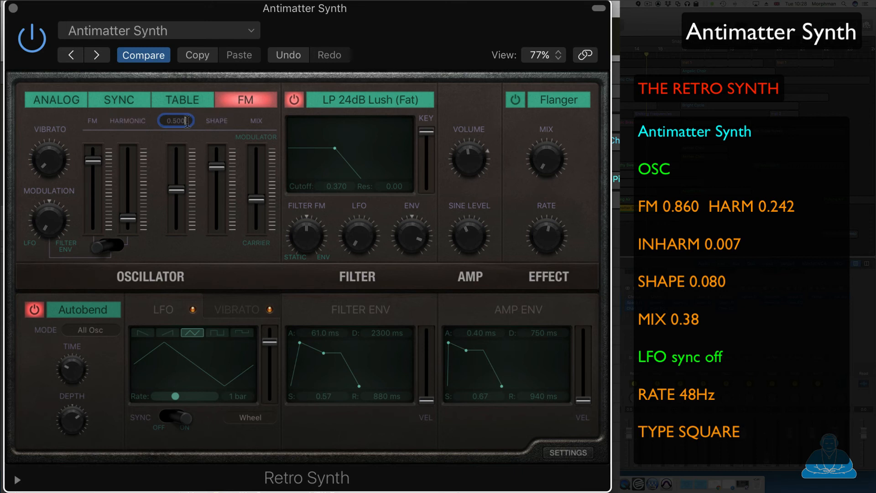
double_click(187, 122)
key(BackSpace)
double_click(221, 119)
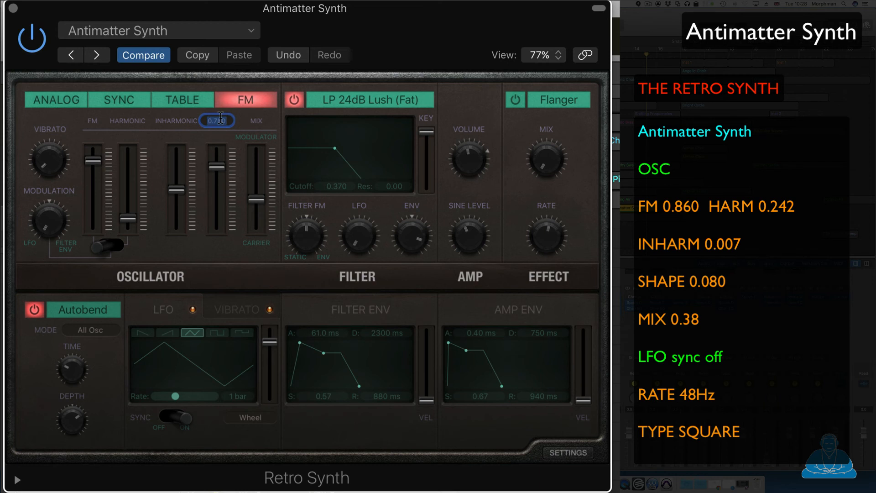
key(BackSpace)
double_click(257, 120)
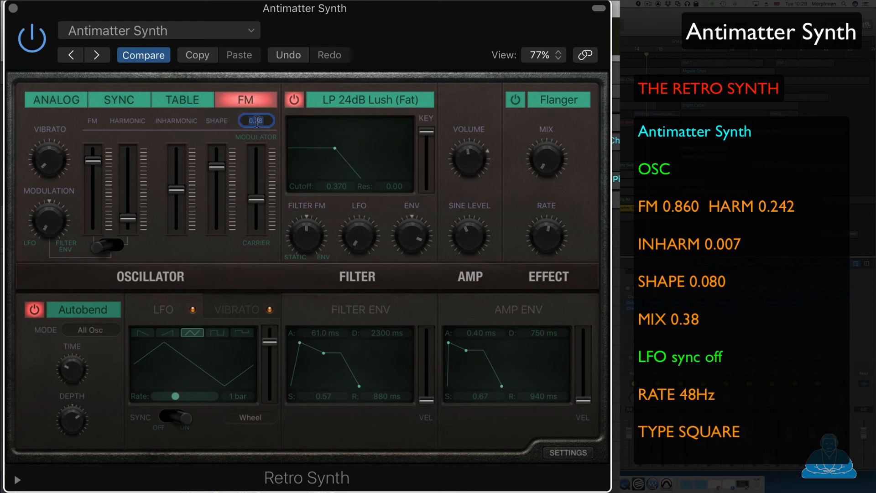
key(BackSpace)
key(Return)
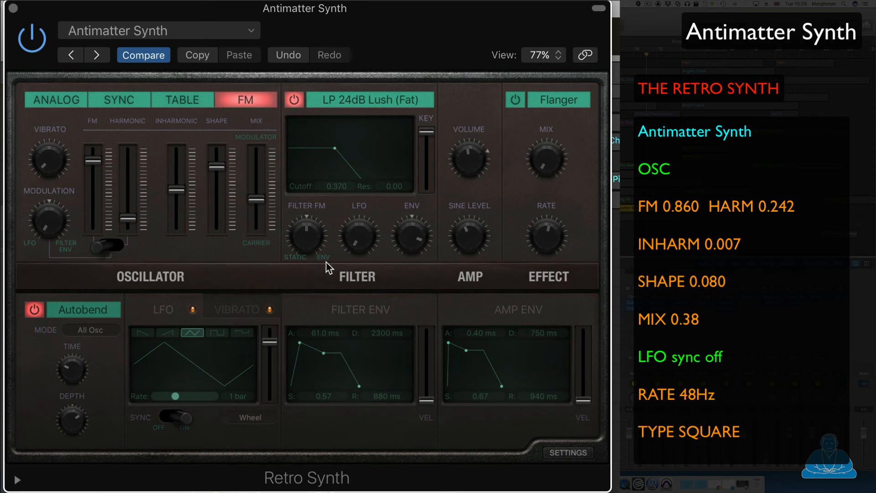
Turn off the LFO sync, set its rate to 48 Hz and choose the square waveform.
click(167, 417)
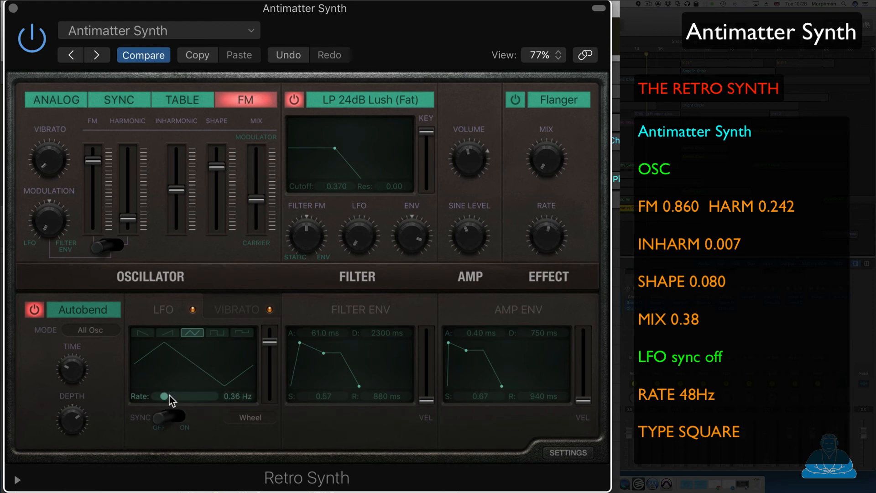
mouse_move(170, 395)
mouse_down()
mouse_move(193, 398)
mouse_move(181, 395)
mouse_up()
click(218, 335)
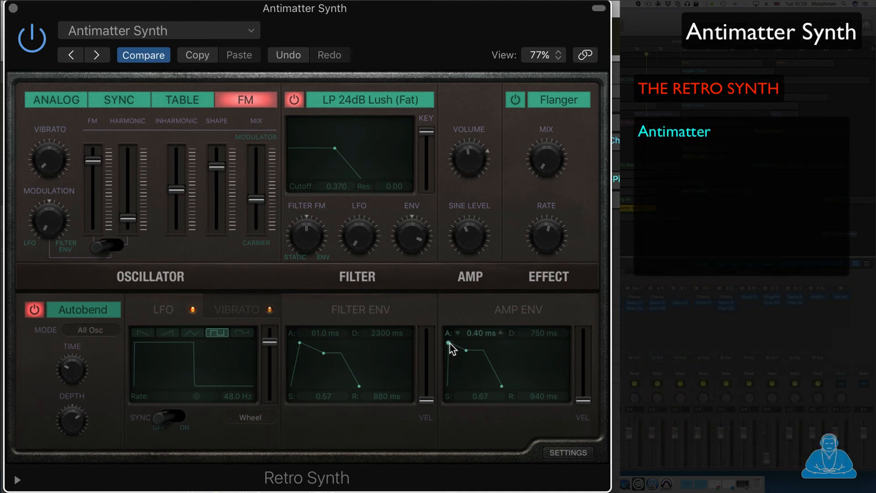
Set the amp envelope's attack to 110 ms and check that its decay is 750 ms.
drag(454, 342, 458, 343)
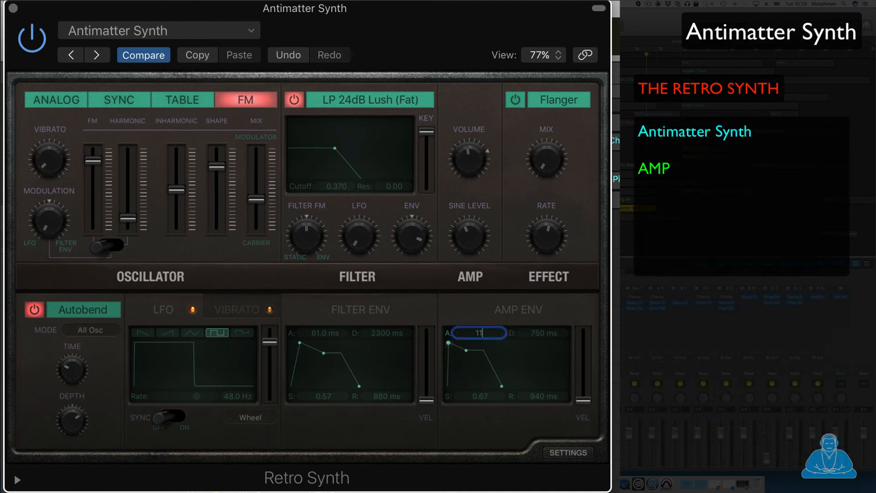
double_click(545, 334)
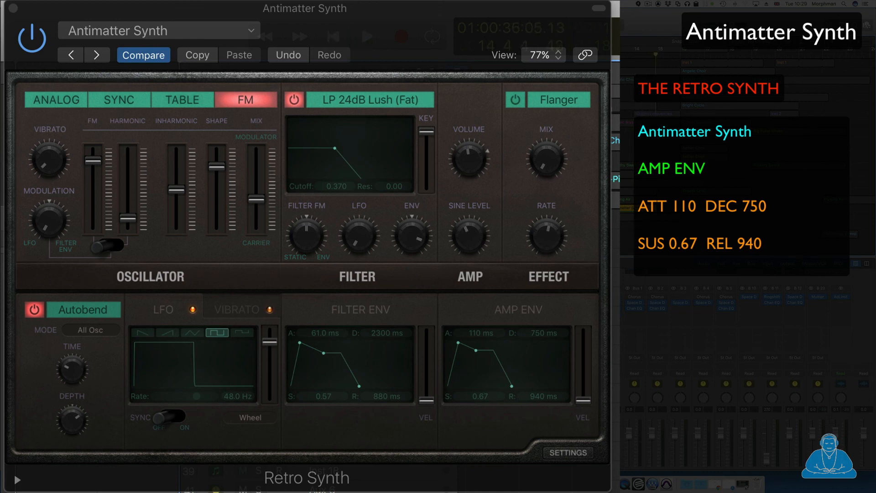
Insert a Ringshifter modulation effect on the Antimatter Synth channel and adjust its frequency.
click(548, 296)
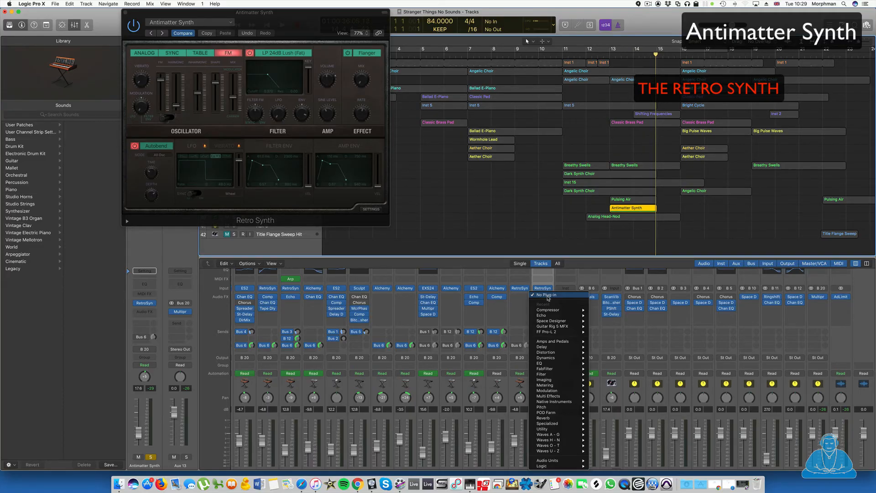
mouse_move(563, 392)
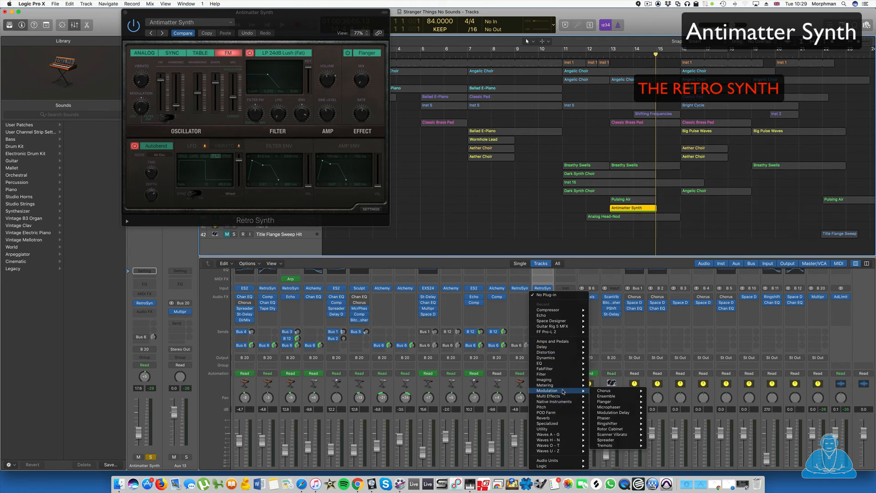
mouse_move(617, 424)
click(659, 424)
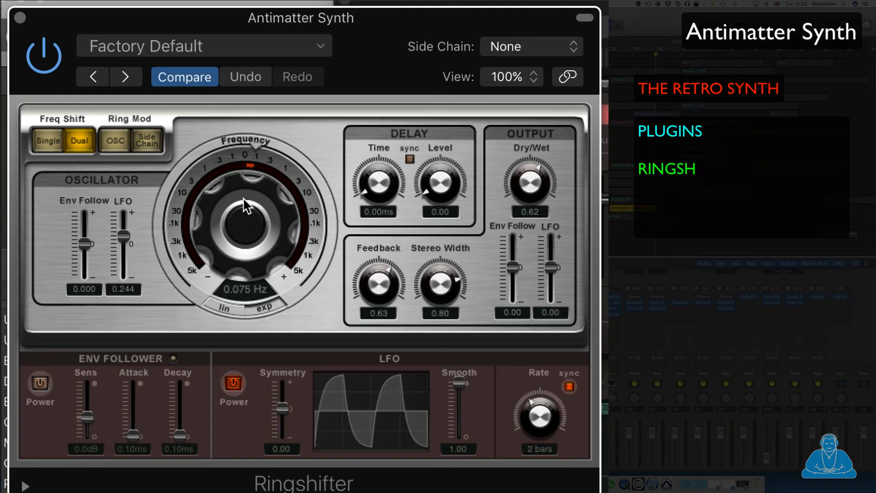
drag(243, 197, 244, 191)
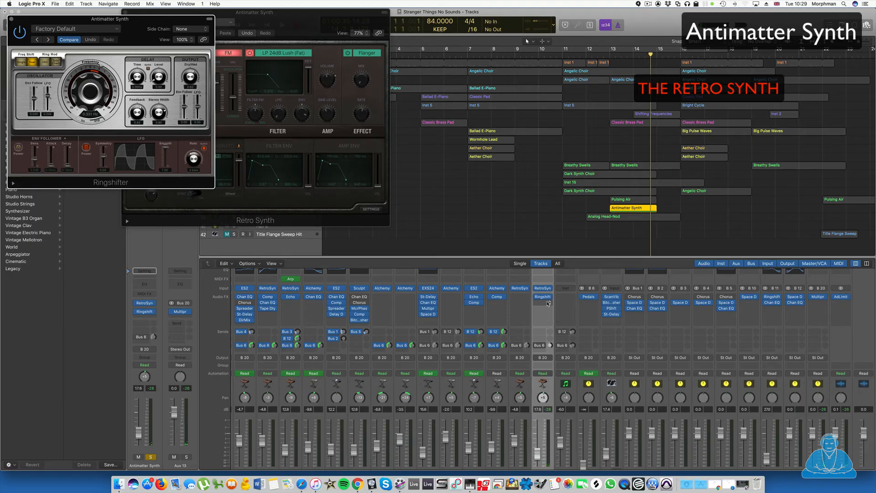
Insert an Echo after the Ringshifter and set its dry level to 100%.
click(542, 303)
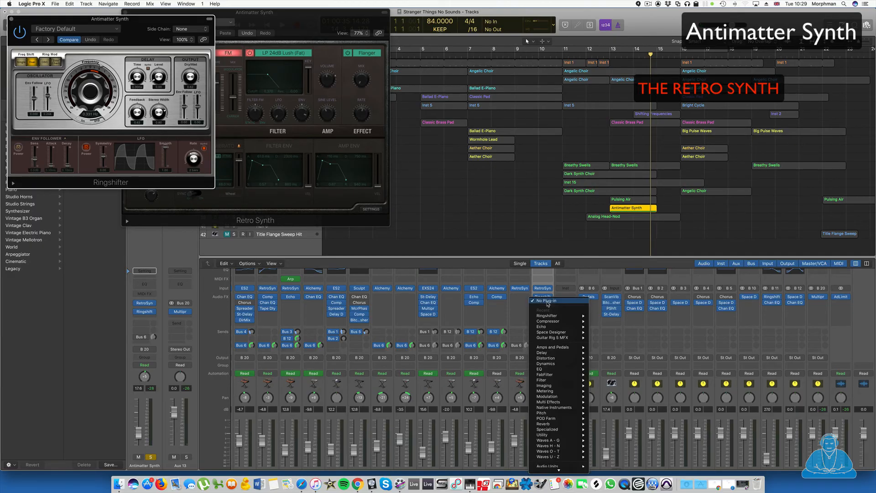
mouse_move(561, 327)
click(602, 328)
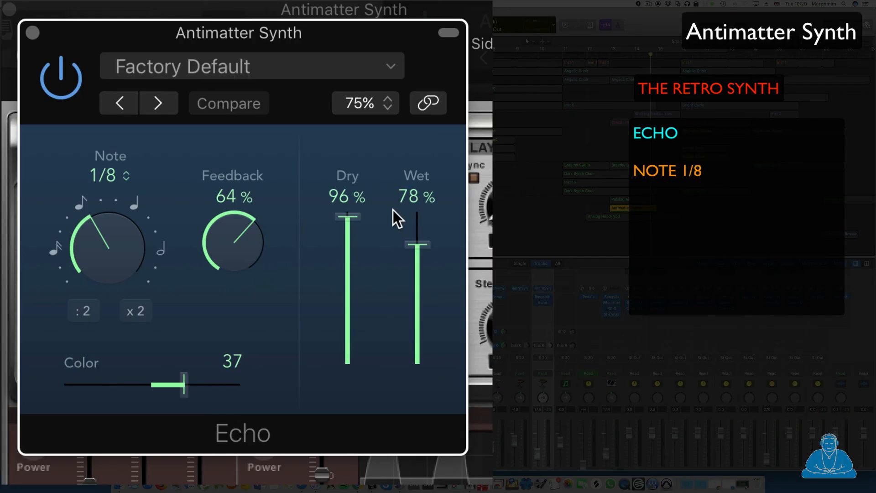
drag(110, 80, 110, 77)
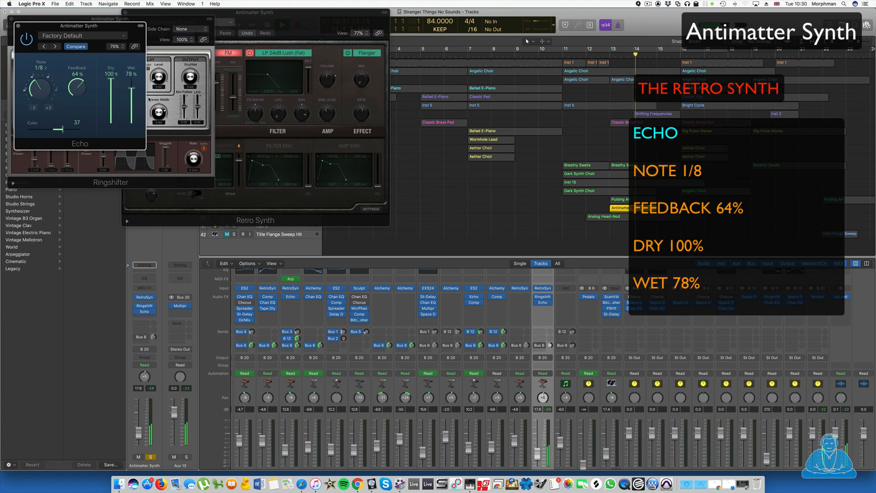
Enable the channel's Bus 6 send and close the Echo, Ringshifter and Retro Synth windows.
click(536, 345)
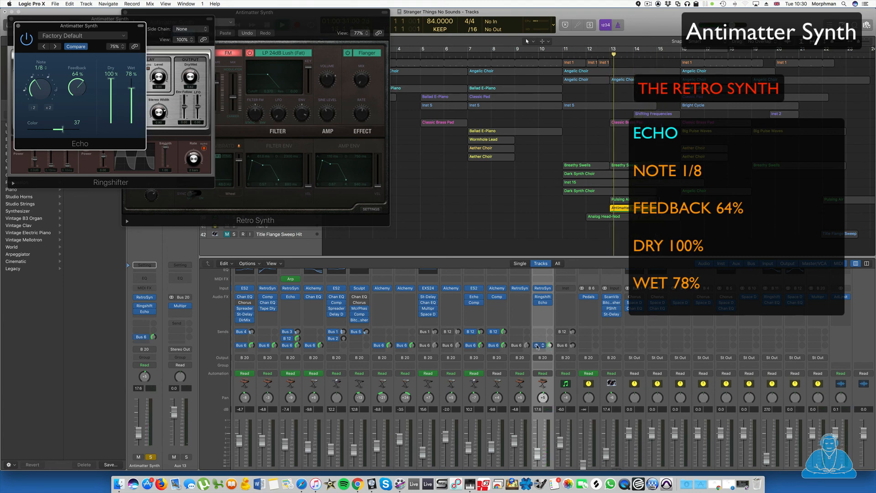
click(17, 27)
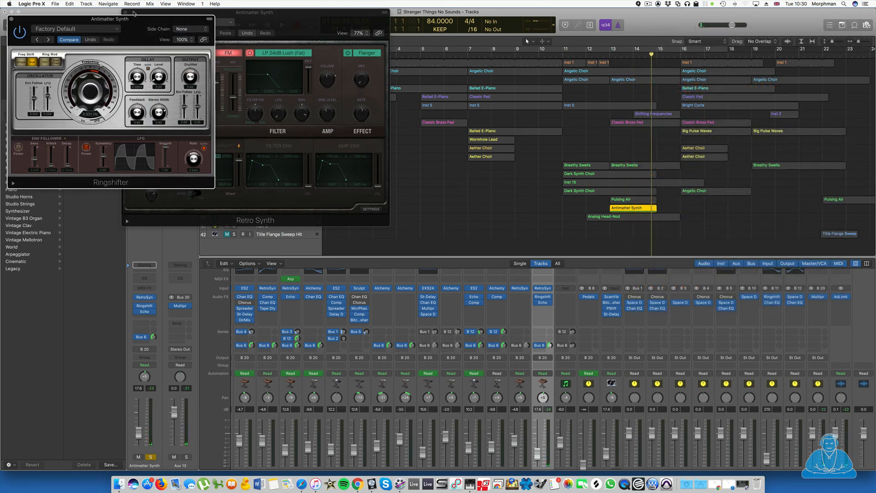
click(12, 20)
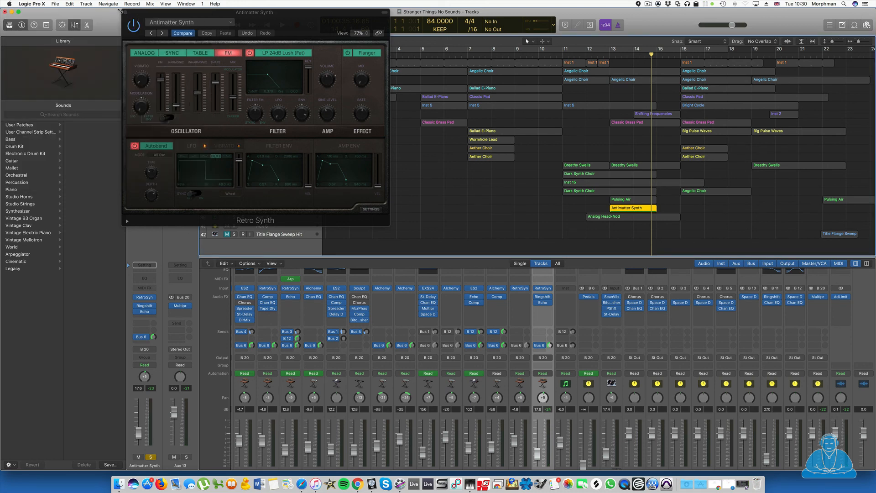
click(125, 12)
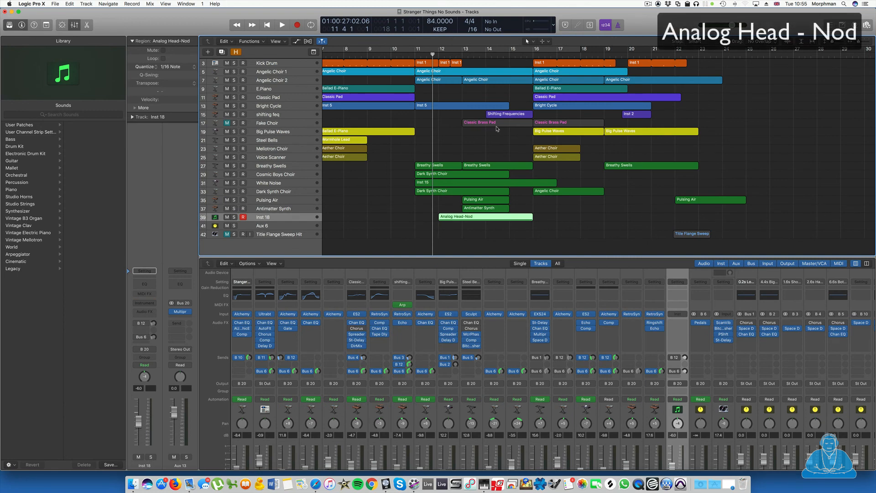
Insert the Alchemy synth as the instrument on Inst 18.
click(686, 313)
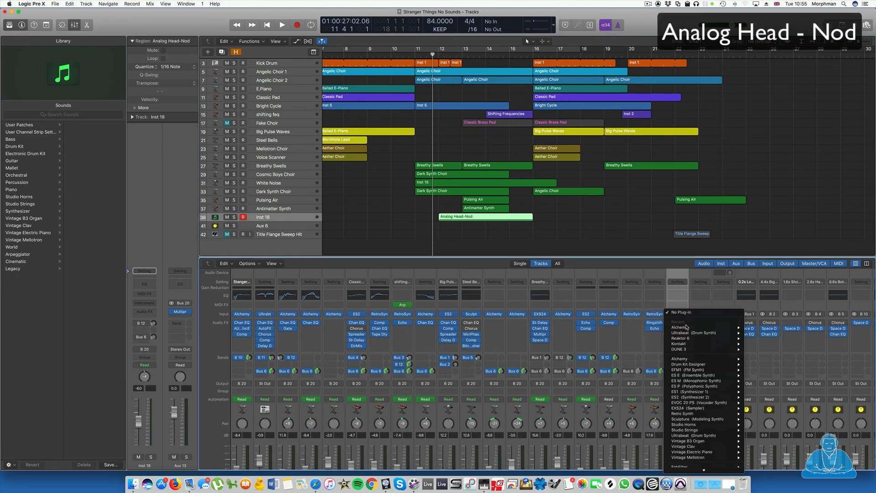
click(750, 328)
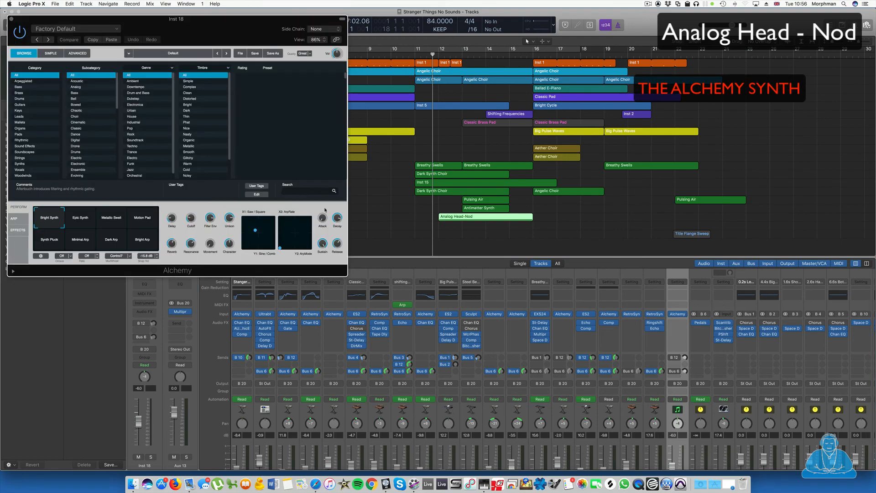
Find and load the Analog Head-Nod preset, then change its Up/Down arpeggio mode to Down.
click(303, 191)
text(a)
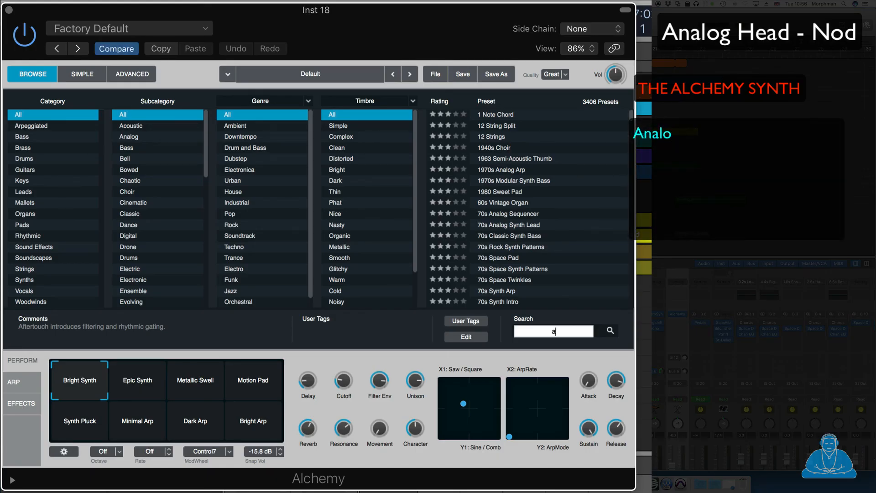
text(naolog head )
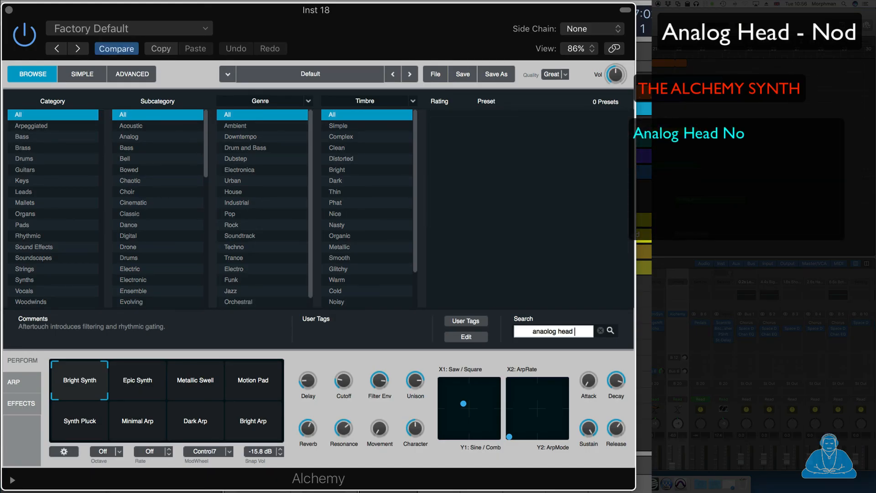
text(nod)
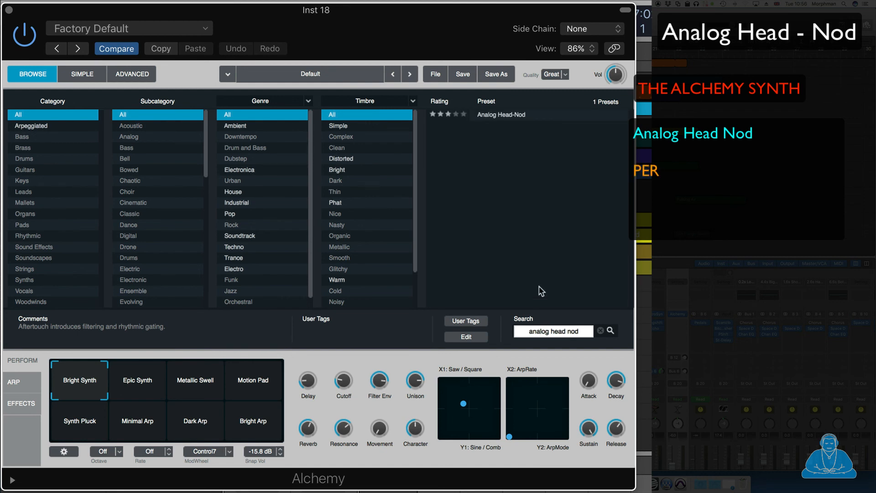
click(490, 116)
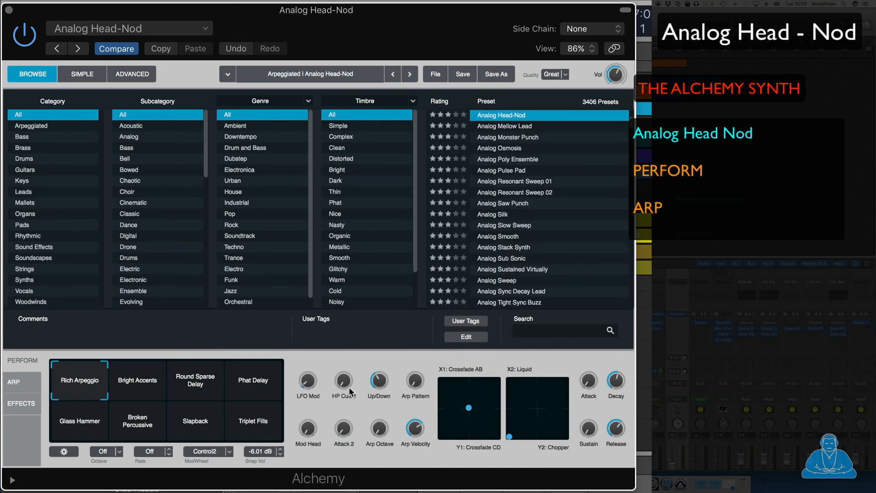
drag(378, 381, 383, 393)
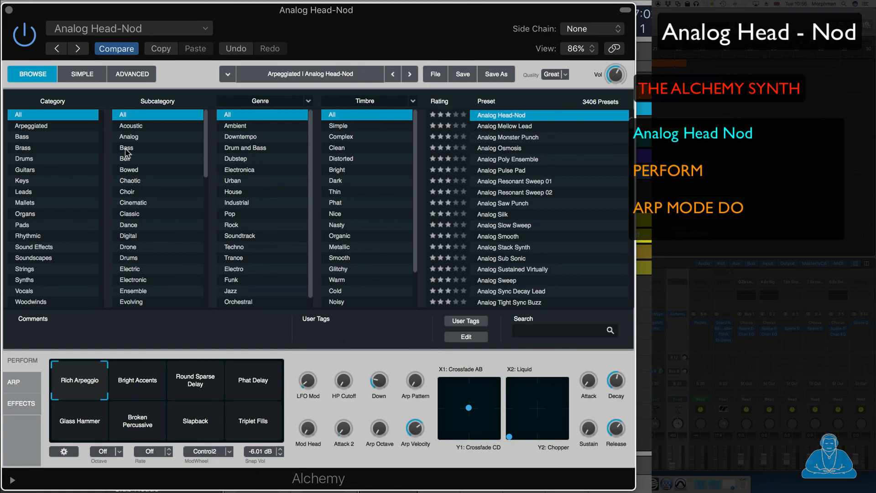
Close the Alchemy window, solo the Analog Head-Nod track and listen to it from about bar 13.
click(9, 9)
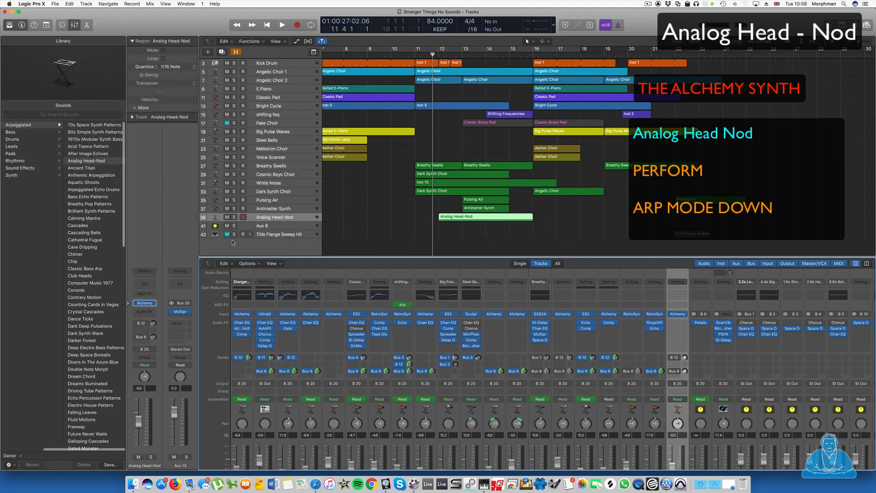
click(234, 217)
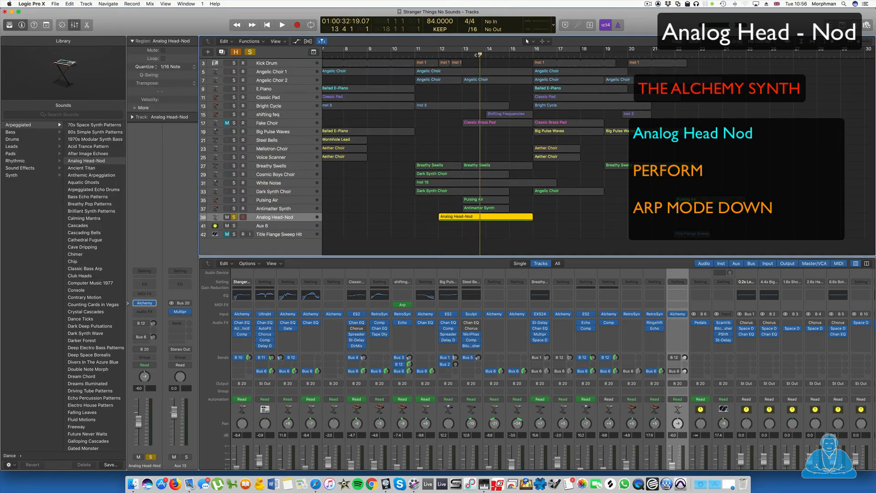
click(477, 55)
key(space)
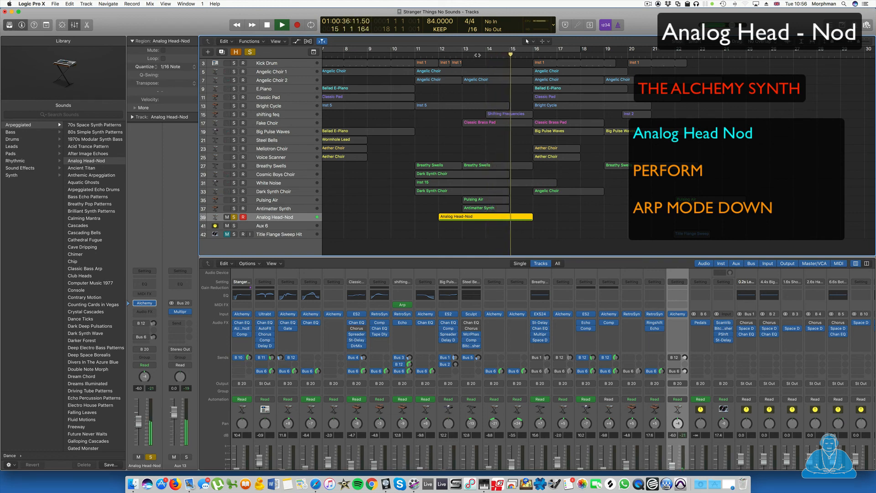
key(space)
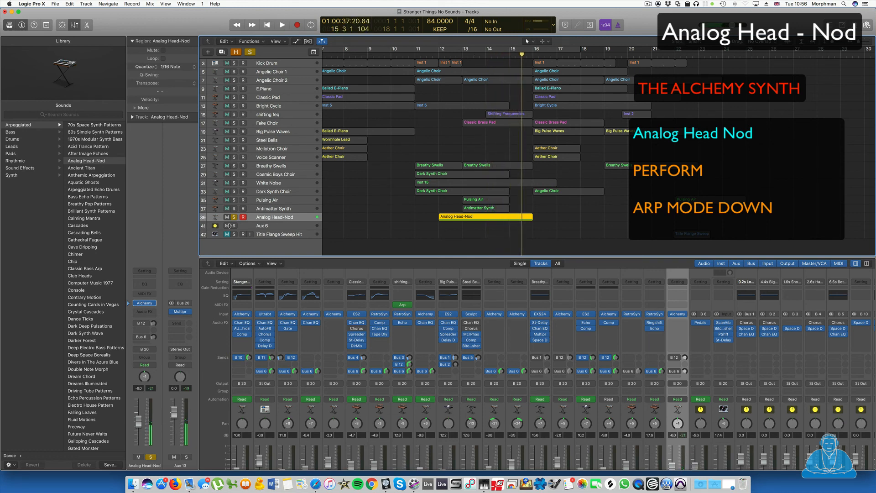
Unsolo the Analog Head-Nod track and listen to it within the full mix from about bar 11.
click(234, 217)
click(410, 53)
key(space)
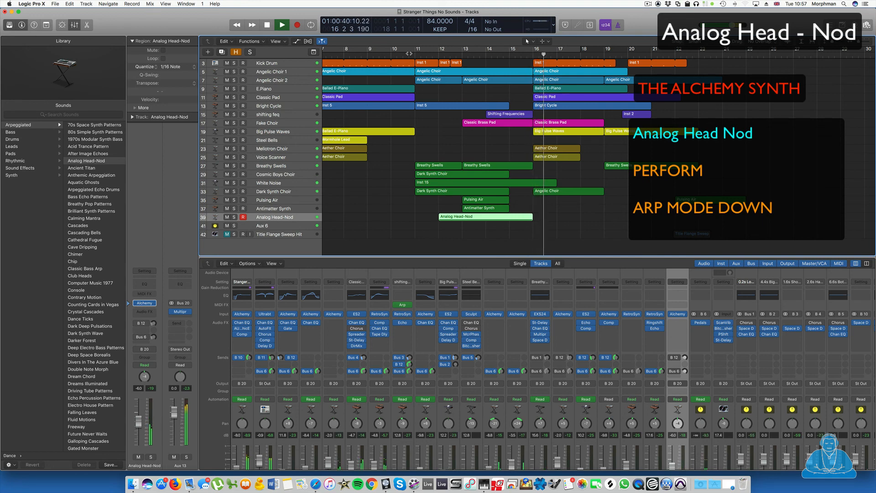
key(space)
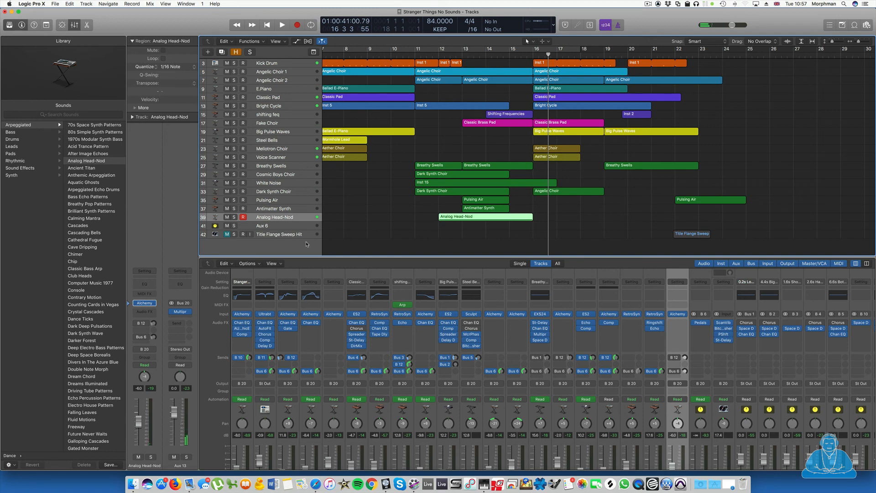
Select the Title Flange Sweep Hit track and search the Apple Loops for "title flange".
click(276, 236)
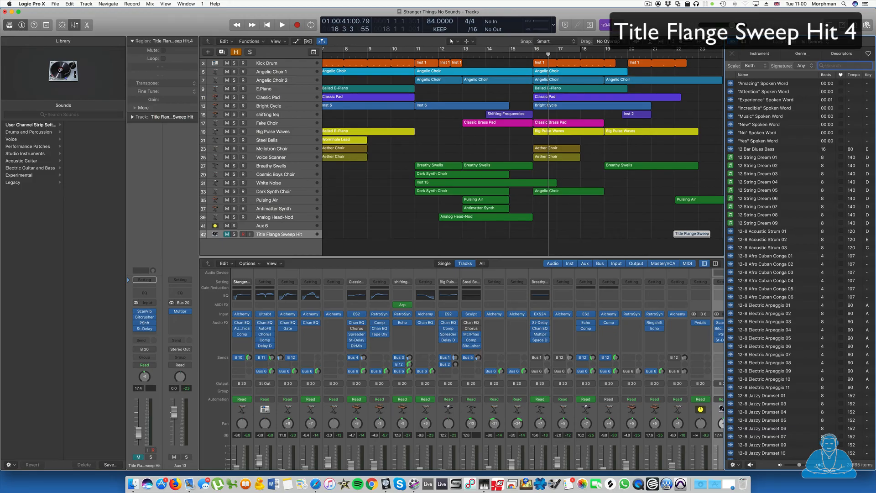
click(867, 26)
click(855, 26)
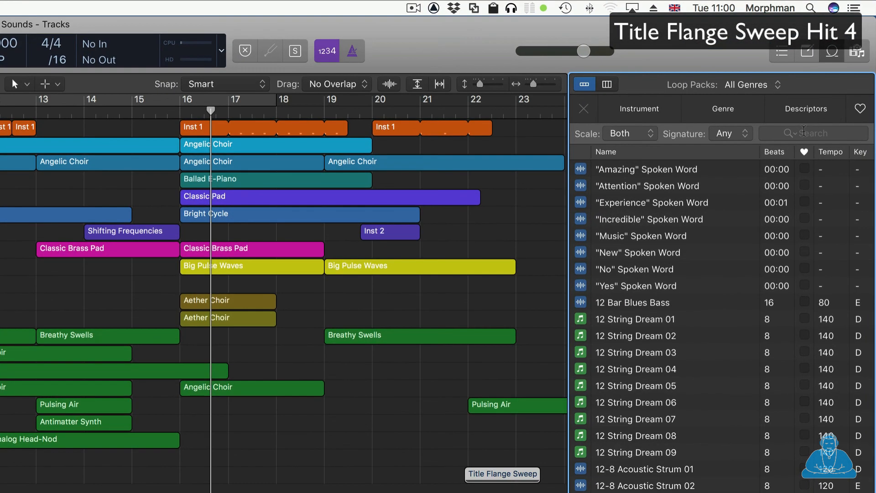
click(839, 64)
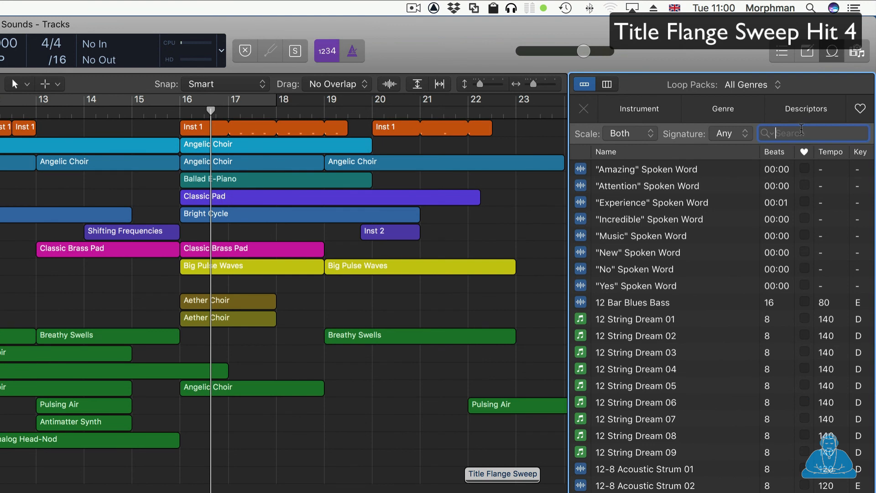
text(title flange)
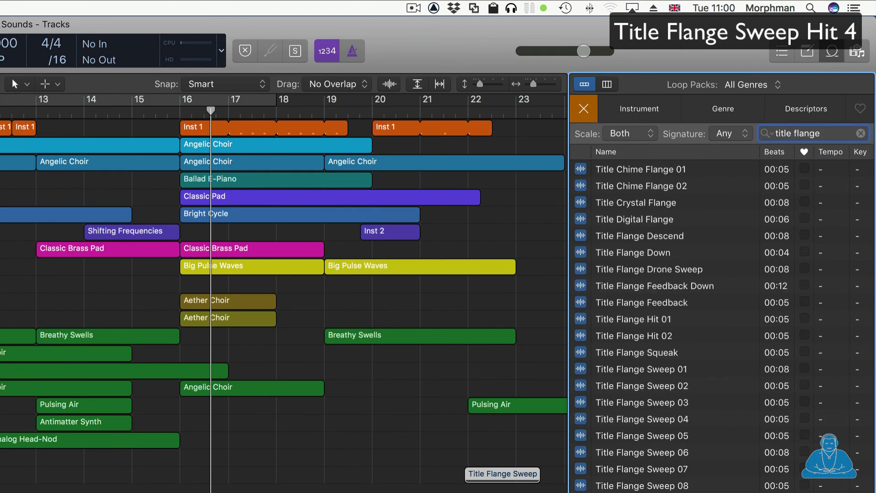
Audition the Title Flange Sweep 04 loop and place it on the Title Flange Sweep Hit track at bar 20.
click(636, 421)
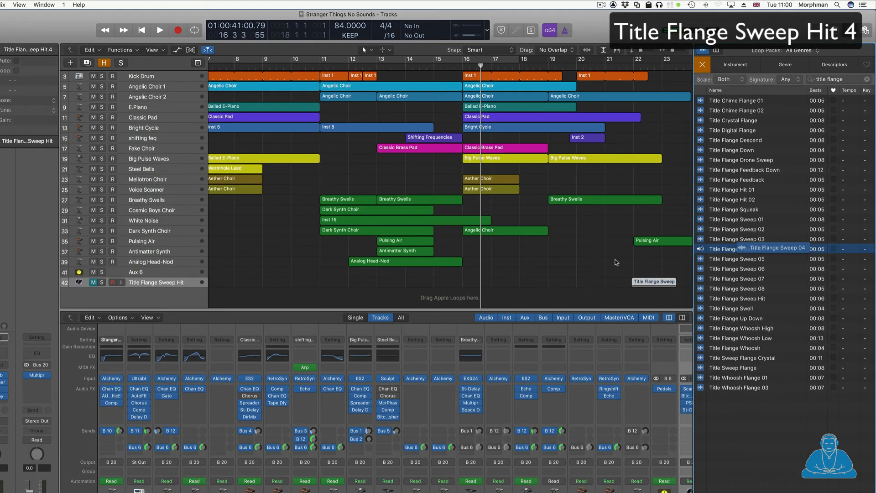
drag(637, 421, 398, 466)
drag(640, 228, 626, 230)
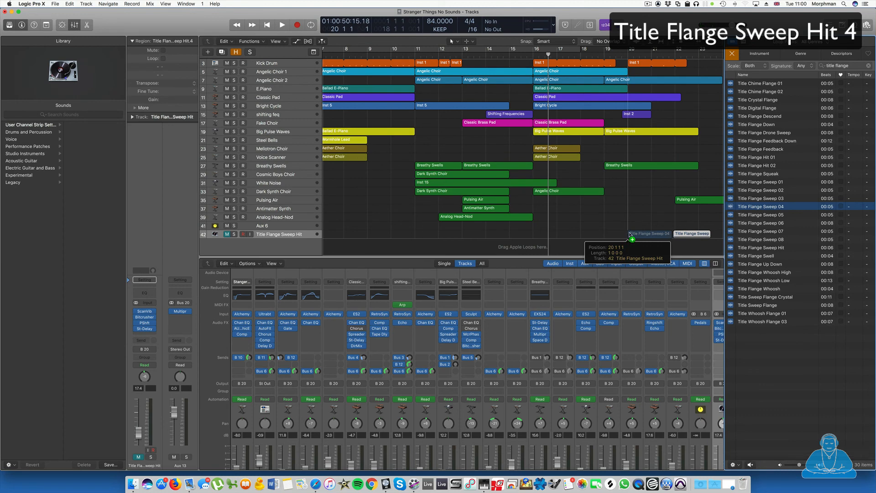
Add a new audio track, move the Title Flange Sweep 04 region onto it near bar 22 and close the loop browser.
double_click(275, 243)
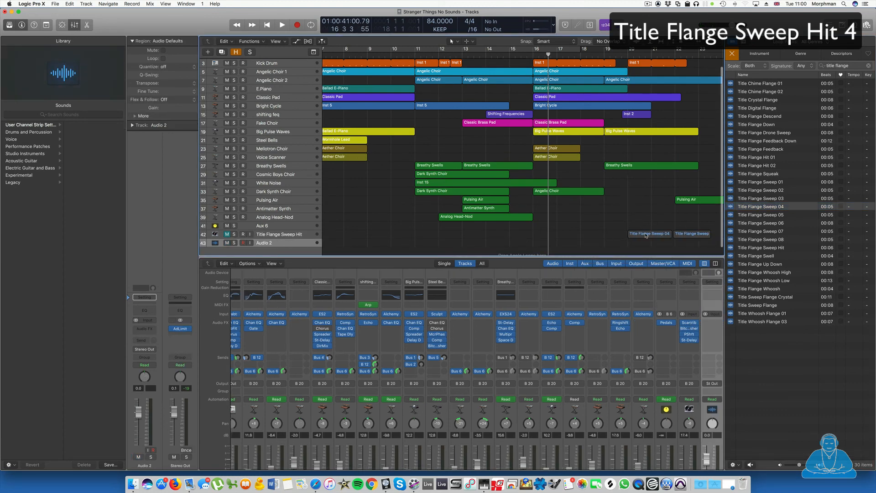
drag(646, 235, 689, 243)
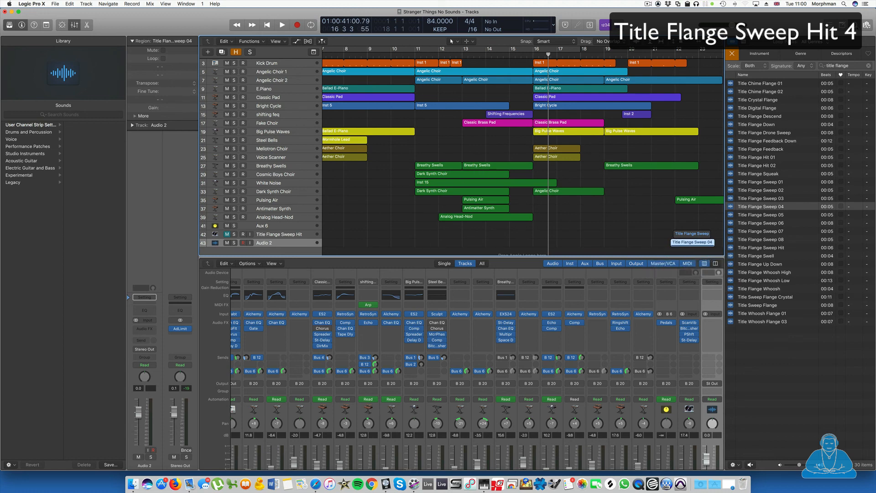
key(o)
Trim the Title Flange Sweep 04 region to its opening hit and time-stretch its end to about bar 23.5.
scroll(671, 125, up, 6)
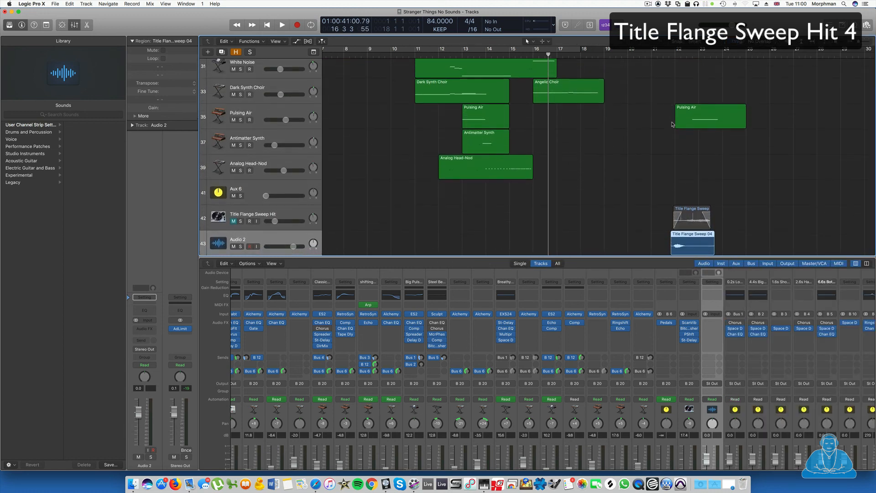
scroll(673, 123, right, 4)
scroll(673, 123, right, 10)
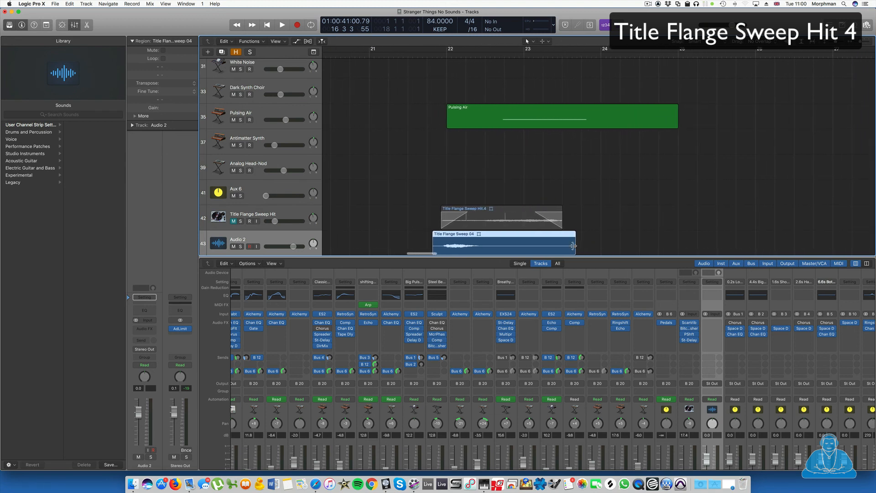
drag(573, 246, 467, 245)
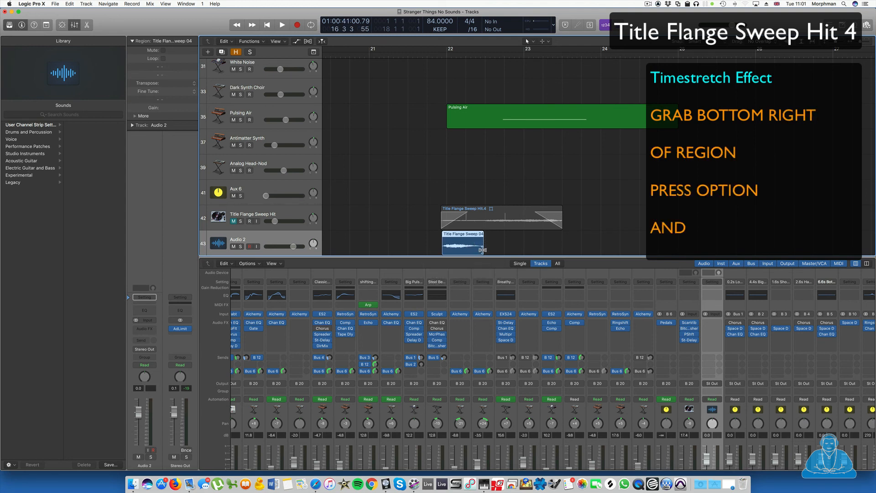
drag(480, 250, 537, 250)
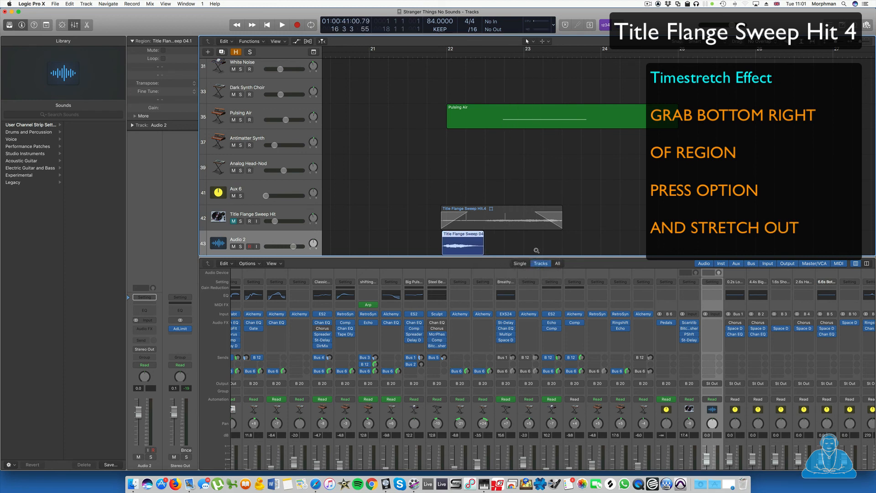
drag(481, 249, 566, 250)
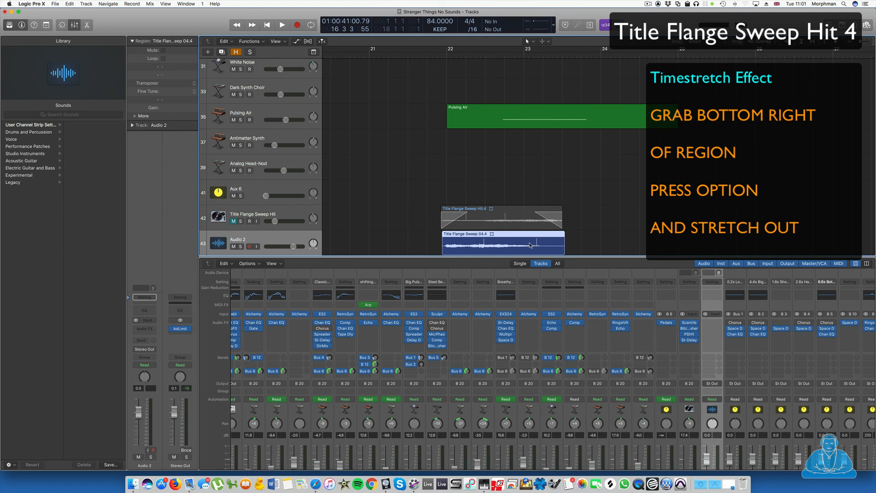
Shift the stretched region slightly later, just past bar 22, and listen to it from bar 22.
drag(525, 245, 548, 246)
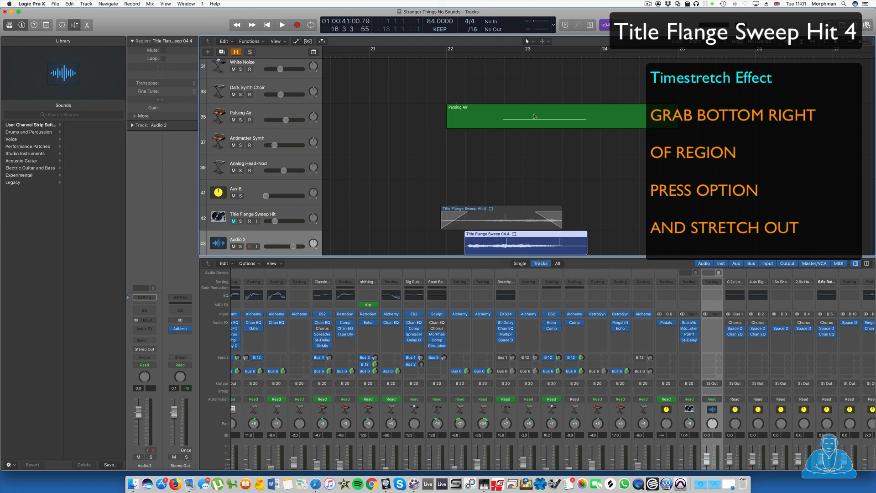
click(456, 53)
key(space)
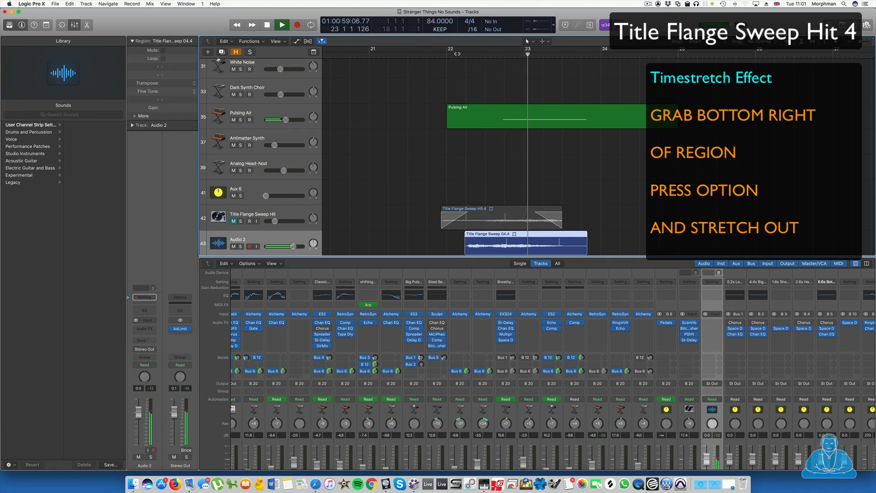
key(space)
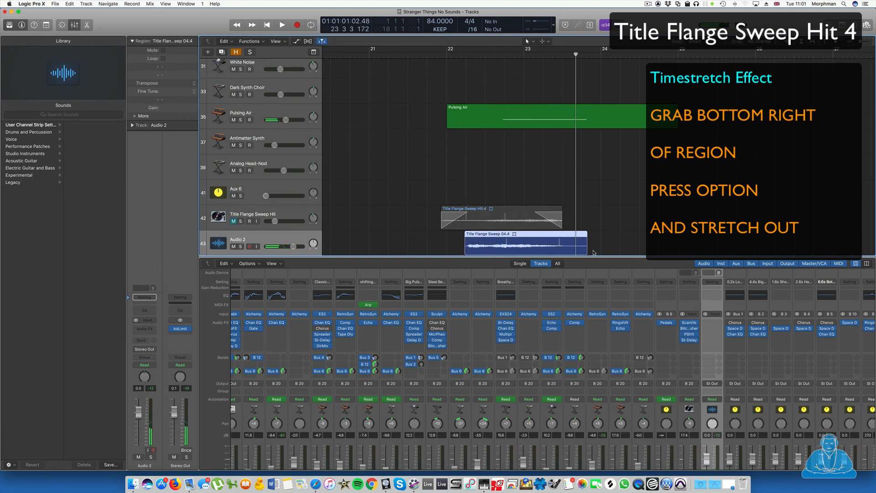
Time-stretch the sweep region again, then align its start and end with the Title Flange Sweep Hit.4 region above.
drag(587, 250, 652, 250)
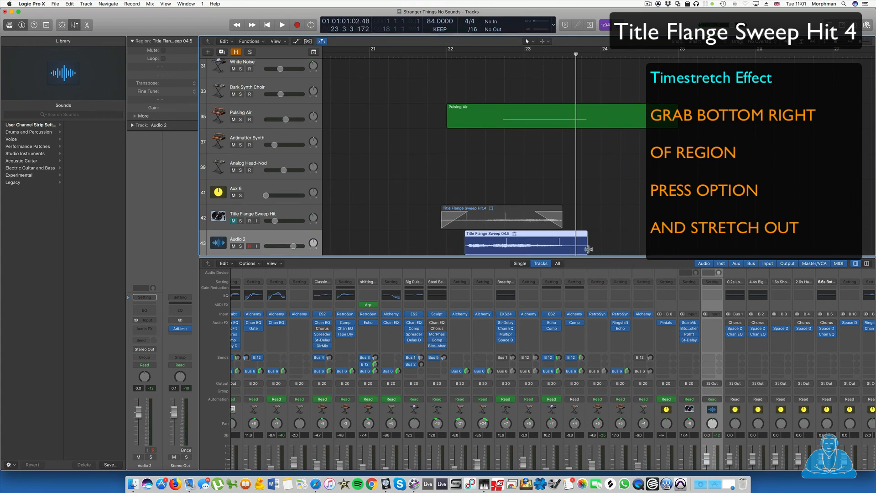
mouse_move(588, 249)
mouse_down()
mouse_move(647, 250)
mouse_move(521, 236)
mouse_move(587, 250)
mouse_up()
drag(468, 244, 475, 244)
drag(379, 248, 442, 248)
drag(594, 248, 563, 248)
Use the Fade tool to add fades to the ends of the stretched region, then play the arrangement briefly.
key(t)
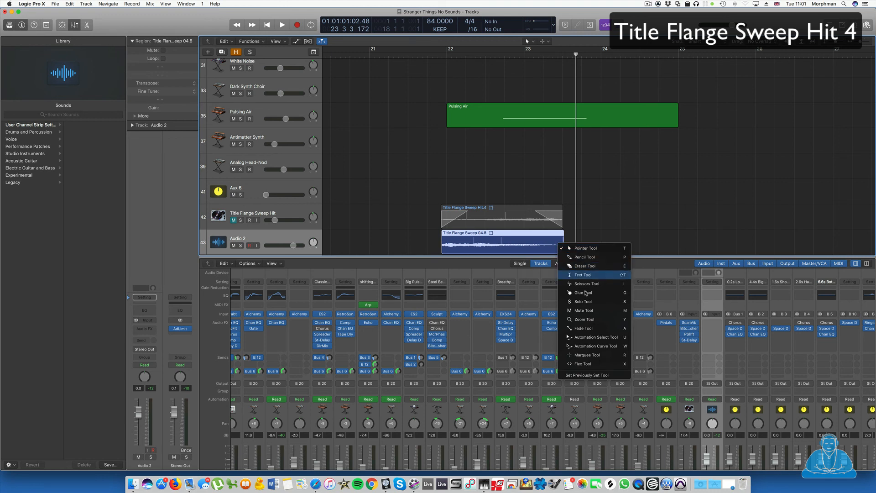
click(584, 328)
drag(547, 247, 564, 249)
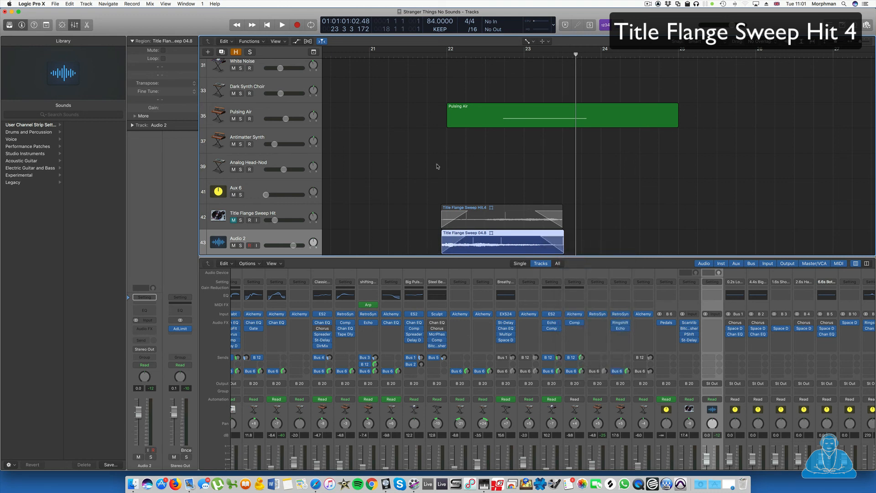
key(space)
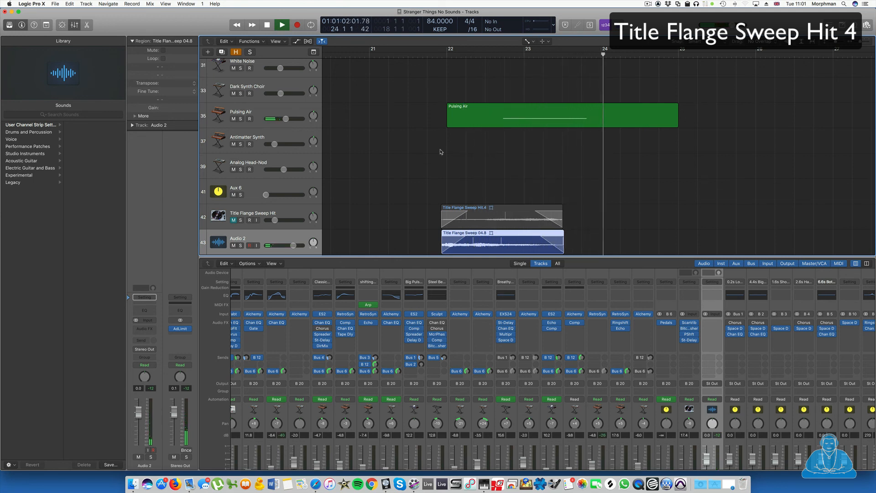
key(space)
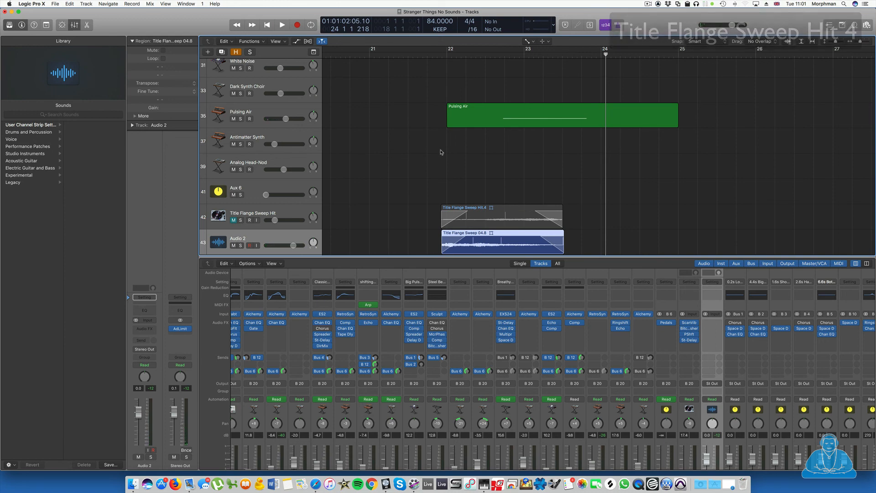
Review the mixer's channel strips, sends and outputs, and open the Multipressor on the Bus 20 aux channel.
scroll(535, 355, down, 3)
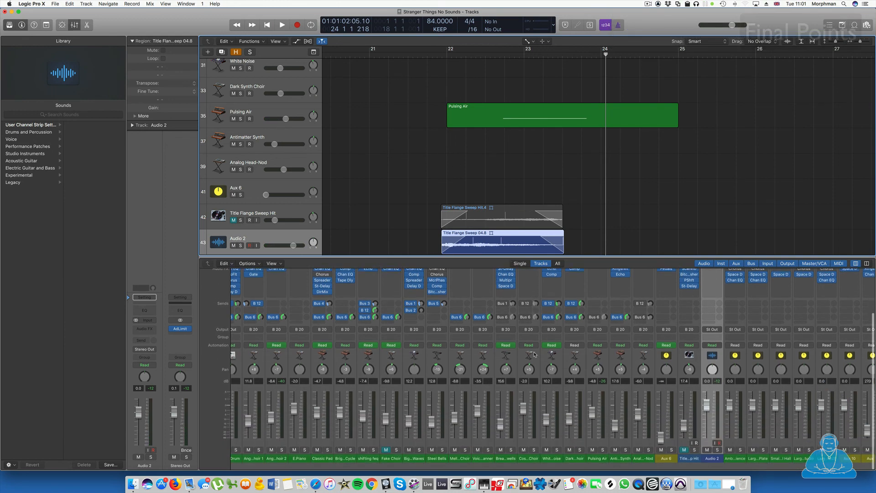
scroll(512, 338, down, 1)
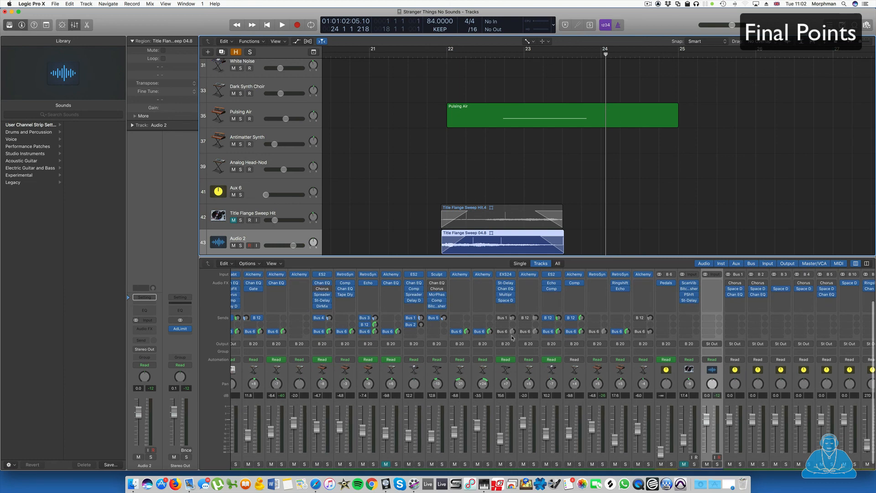
scroll(516, 334, right, 2)
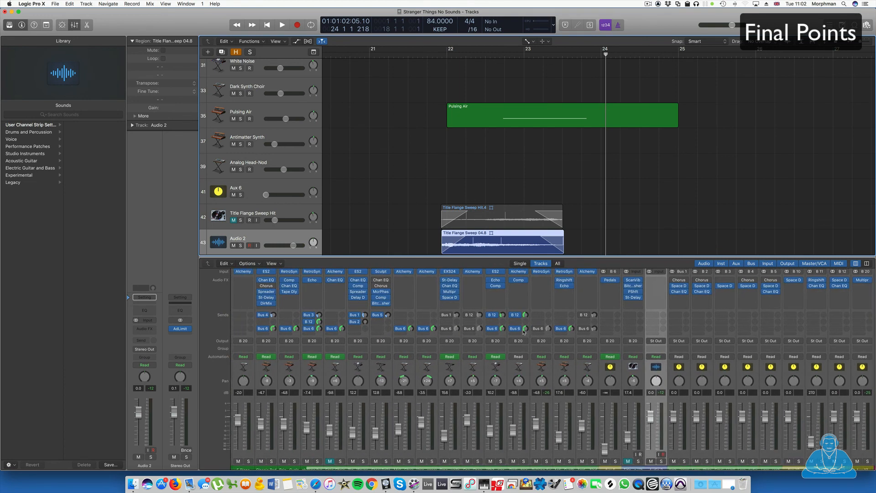
scroll(242, 348, left, 5)
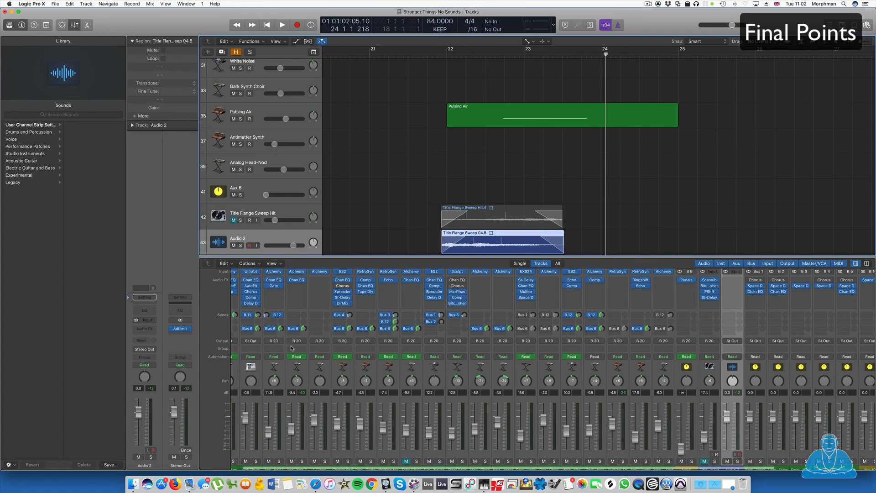
scroll(301, 343, right, 15)
scroll(305, 340, left, 2)
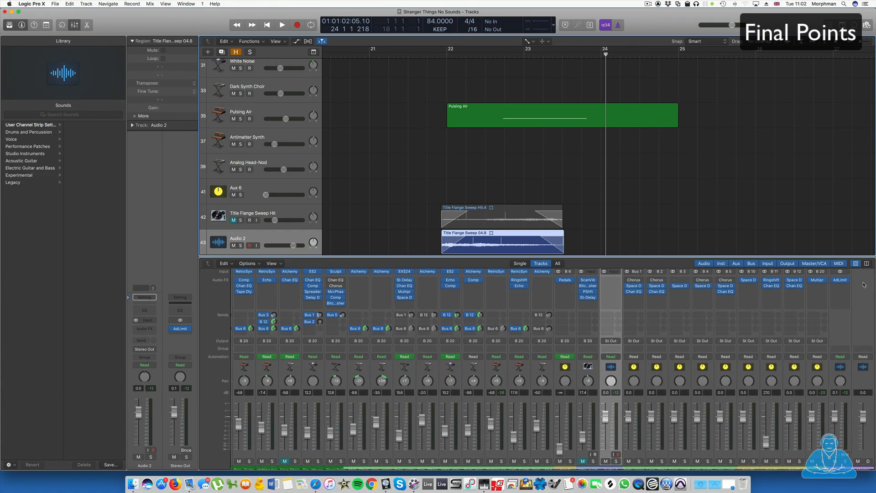
click(818, 281)
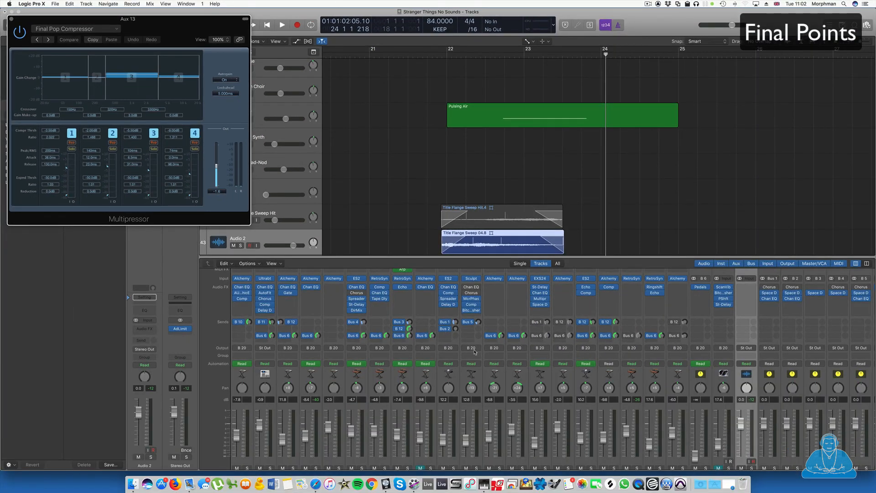
Return to the mixer's upper strip sections and briefly show the track automation before hiding it again.
scroll(475, 352, up, 3)
key(a)
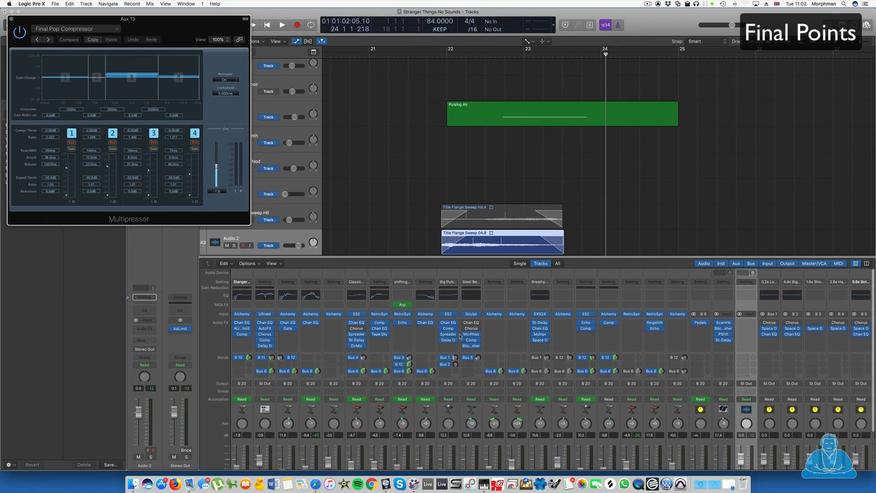
key(a)
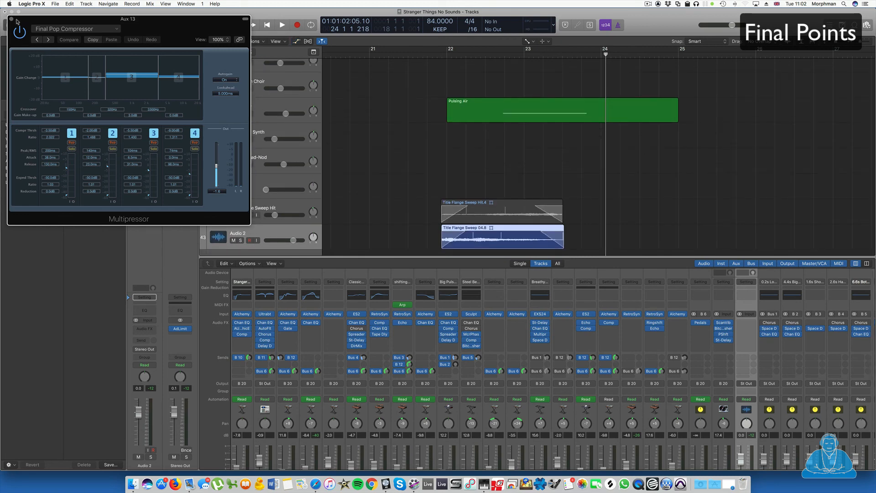
Close the Multipressor window and look over the tracks in the arrangement.
click(12, 20)
scroll(234, 58, up, 10)
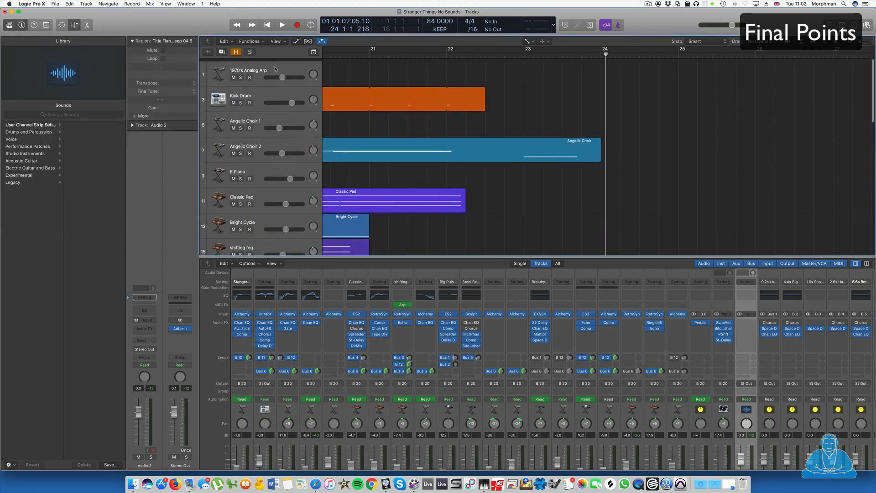
key(a)
key(a)
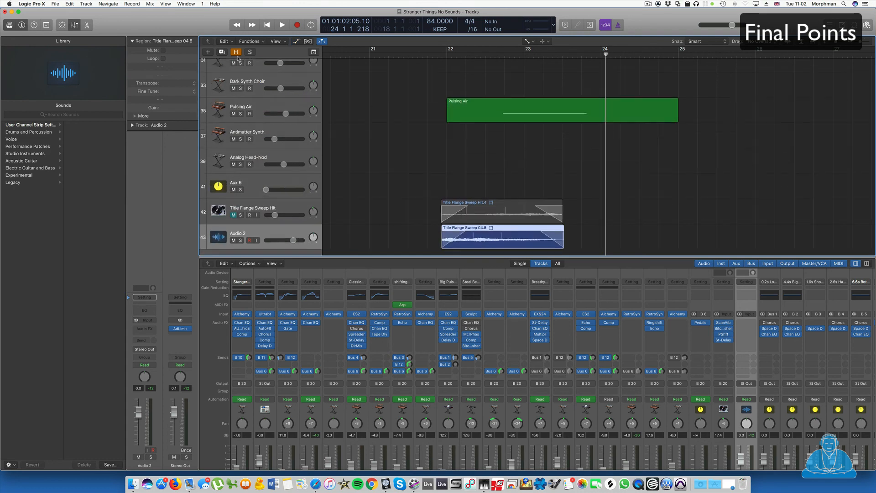
Reduce the track heights, reveal the hidden tracks and fit the whole arrangement in view.
key(super+Up)
key(super+Up)
key(super+Up)
key(super+Up)
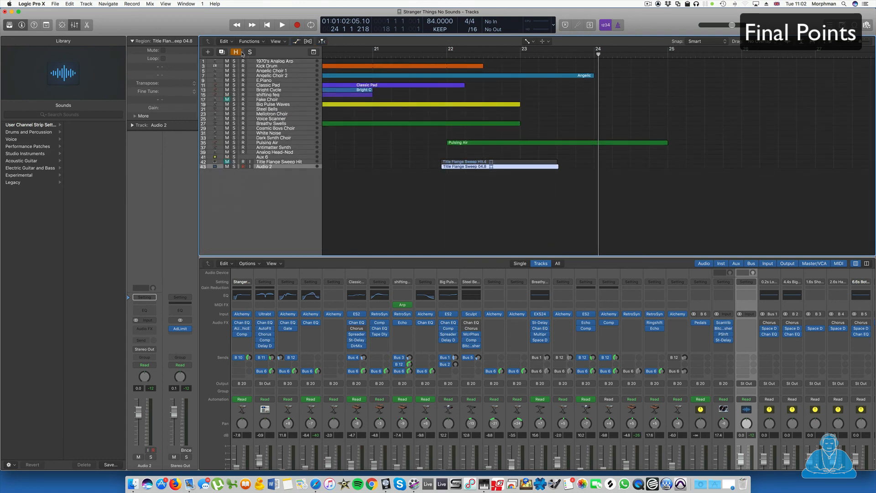
click(237, 52)
scroll(264, 153, left, 10)
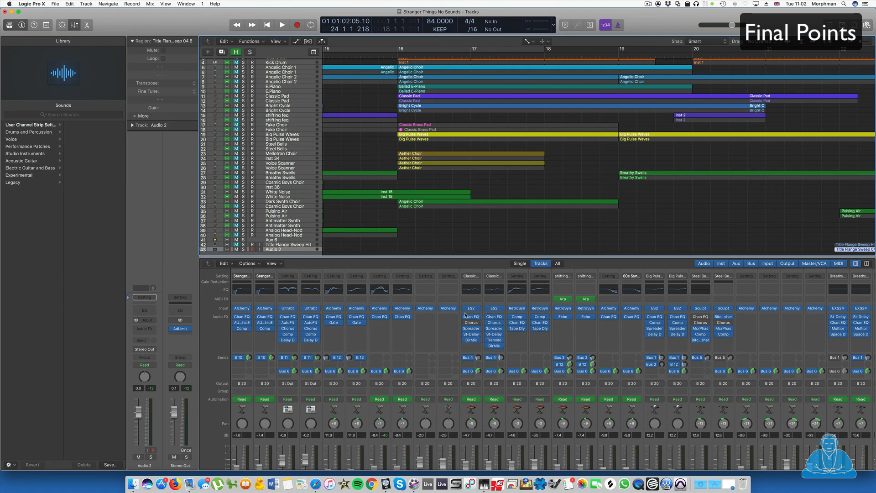
scroll(435, 216, down, 5)
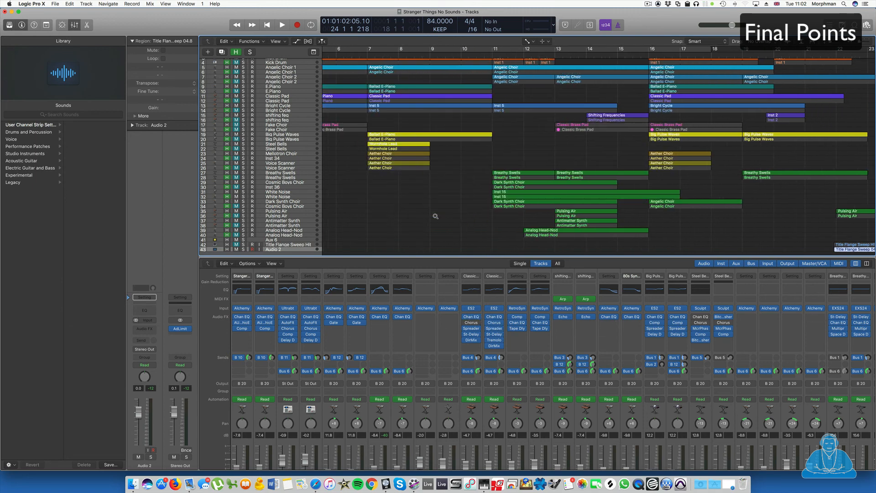
scroll(435, 217, down, 4)
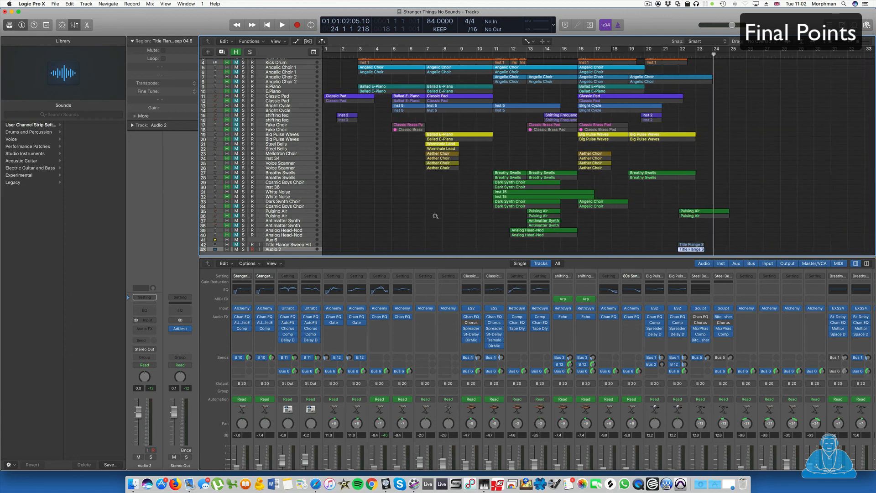